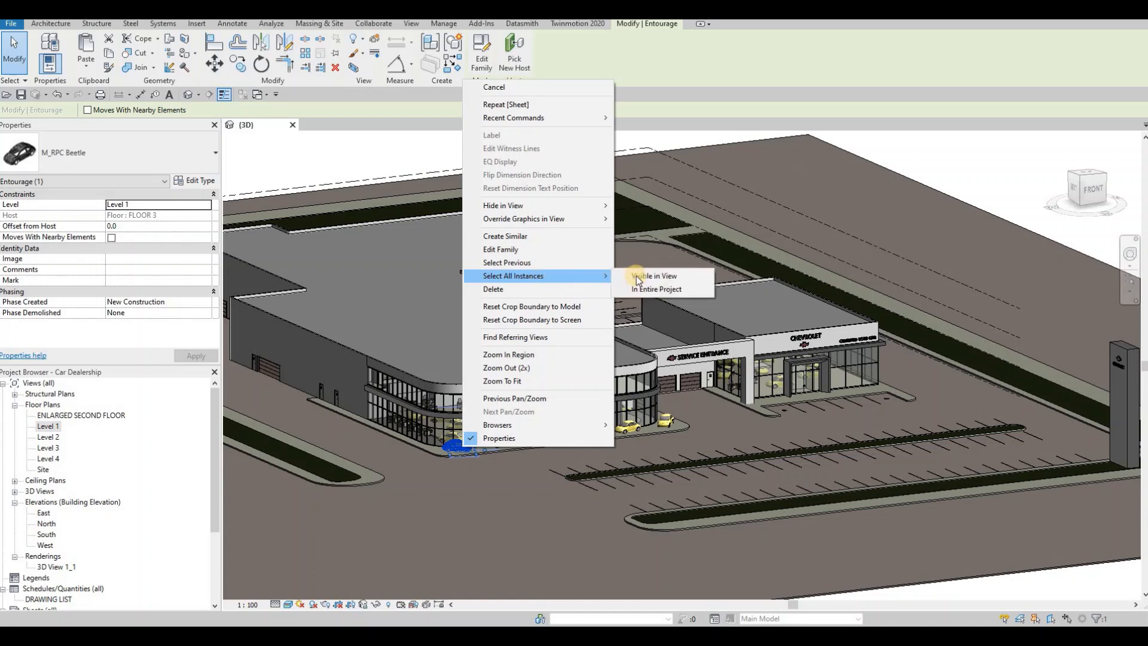
- Delete every M_RPC Beetle car visible in the 3D view and save the project
click(637, 276)
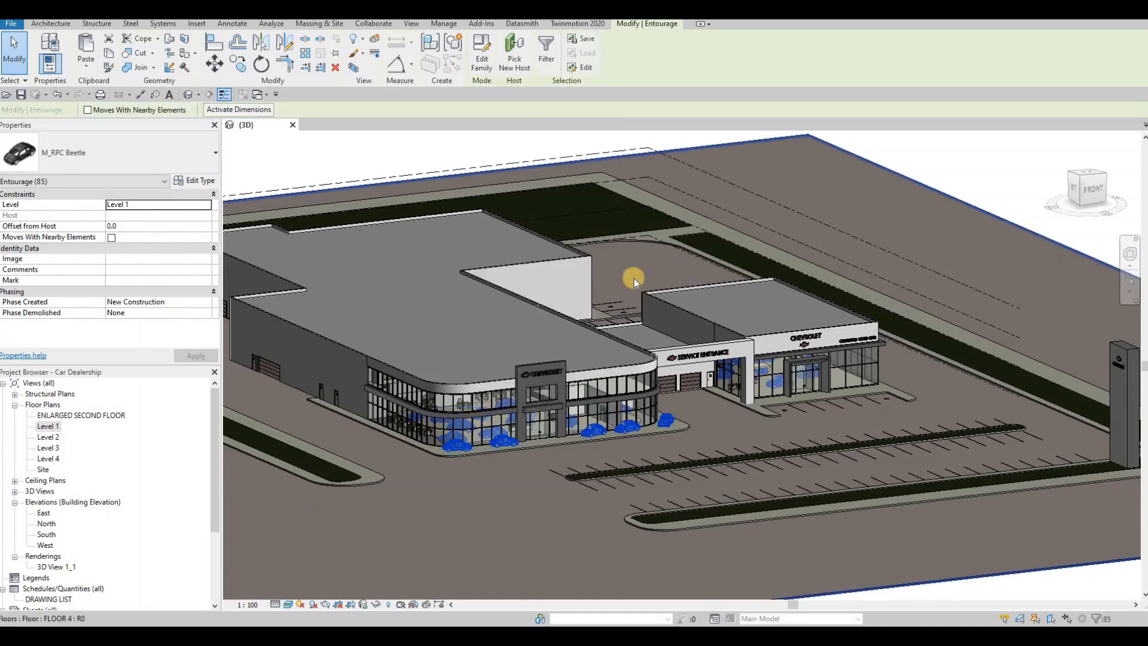
key(Delete)
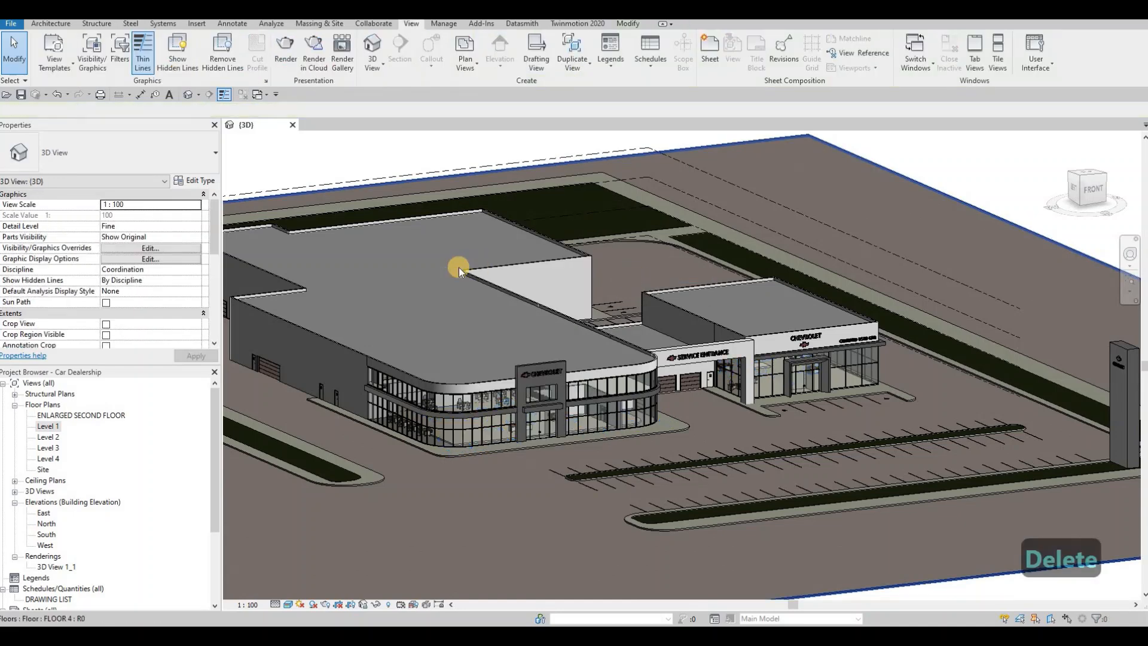
click(21, 94)
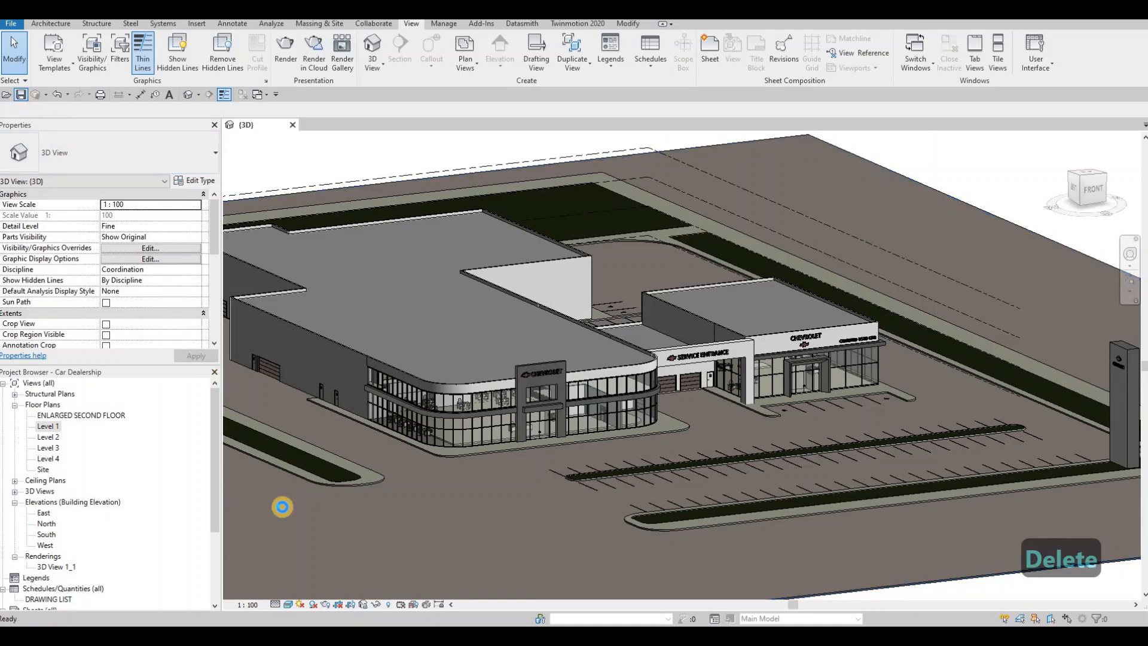
- Set the 3D view's detail level to Fine and save the project
click(275, 606)
click(284, 593)
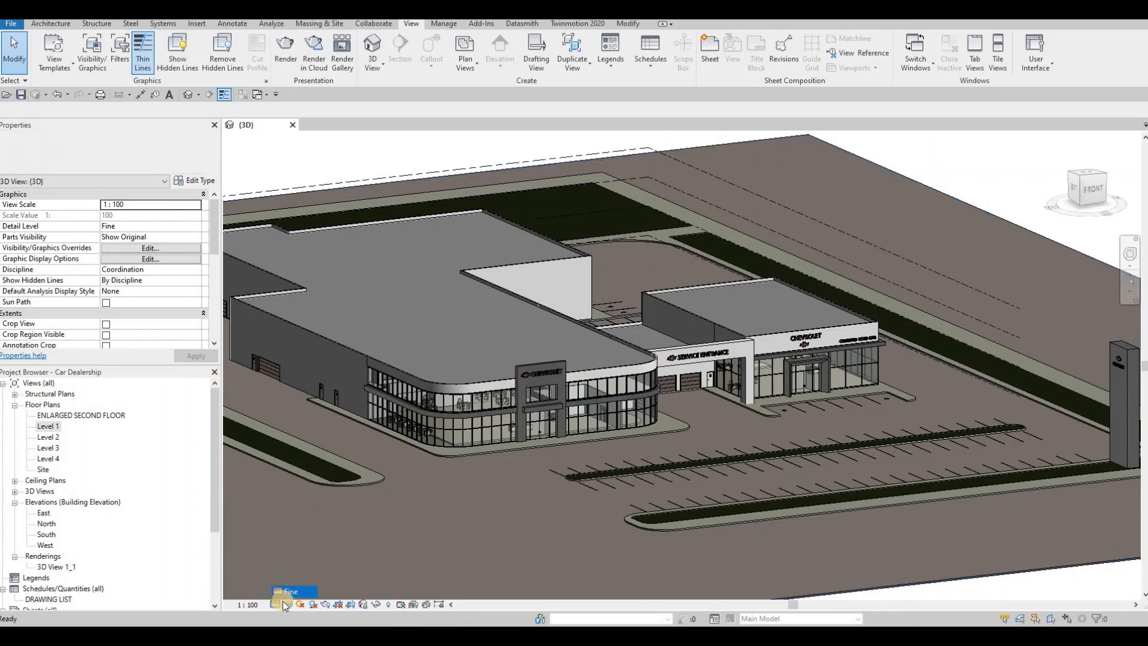
click(19, 96)
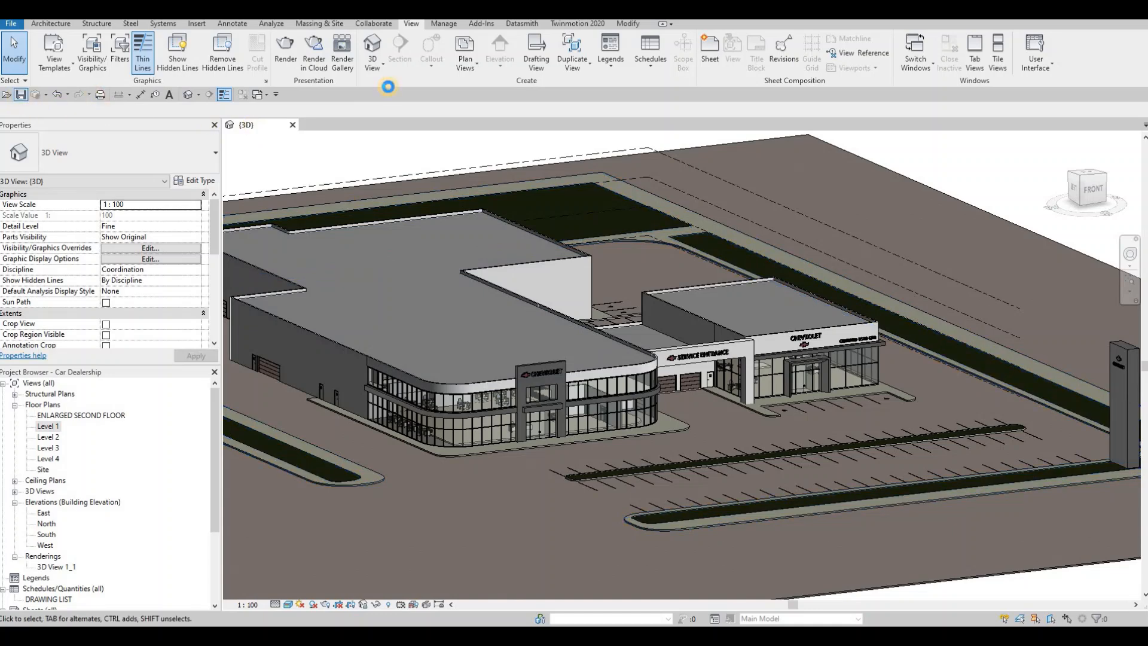
- Export the 3D view to a Datasmith file named Car_Dealership-3DView-{3D} in the Revit File folder
click(521, 24)
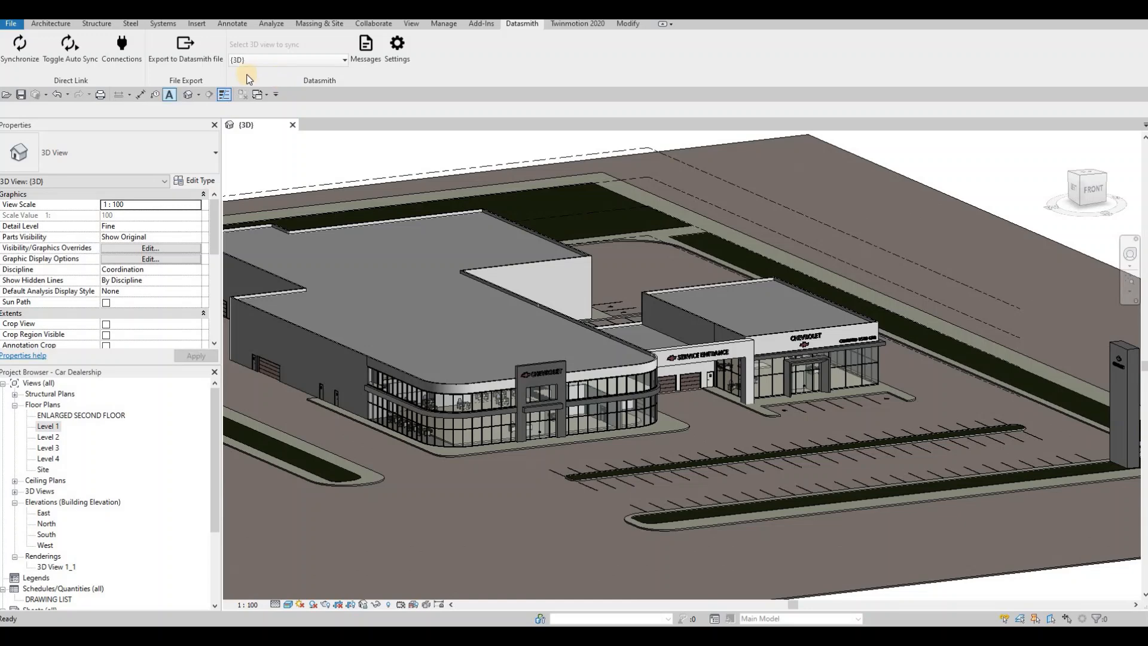
click(191, 62)
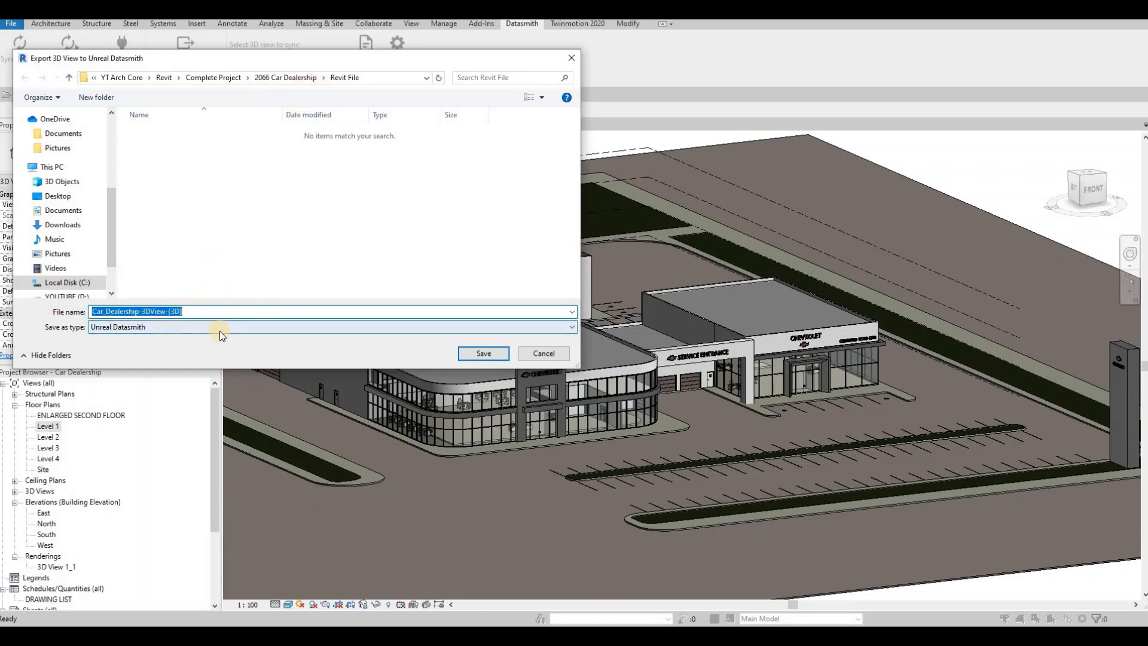
click(487, 355)
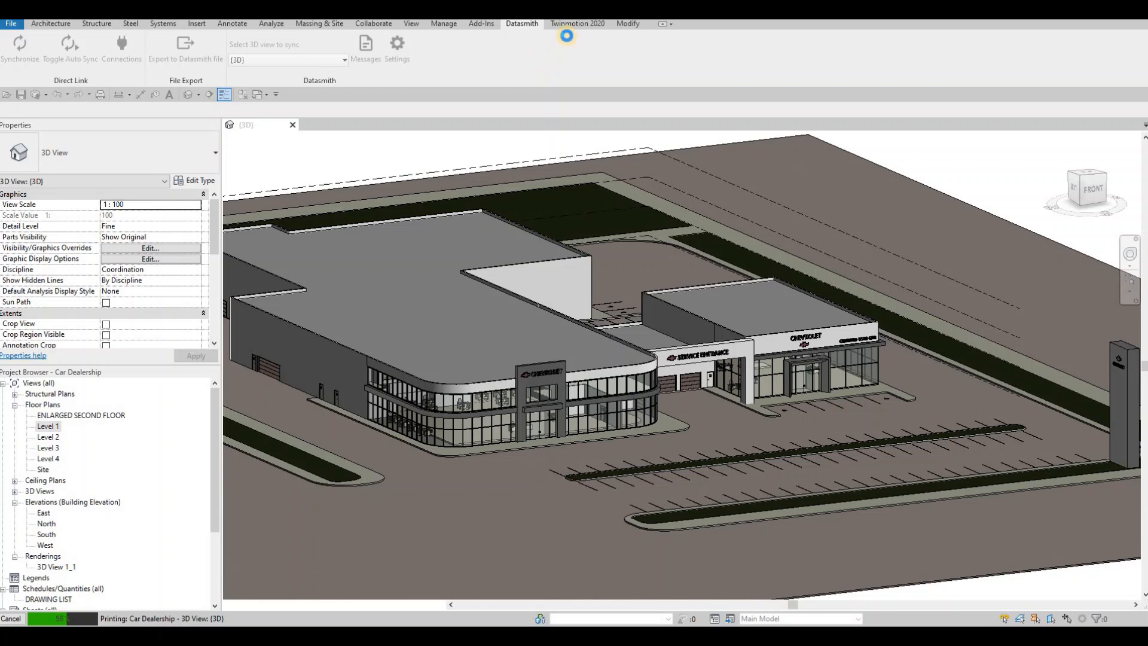
- Switch to Twinmotion and delete the Starting Base folder from the new project's scene
click(572, 25)
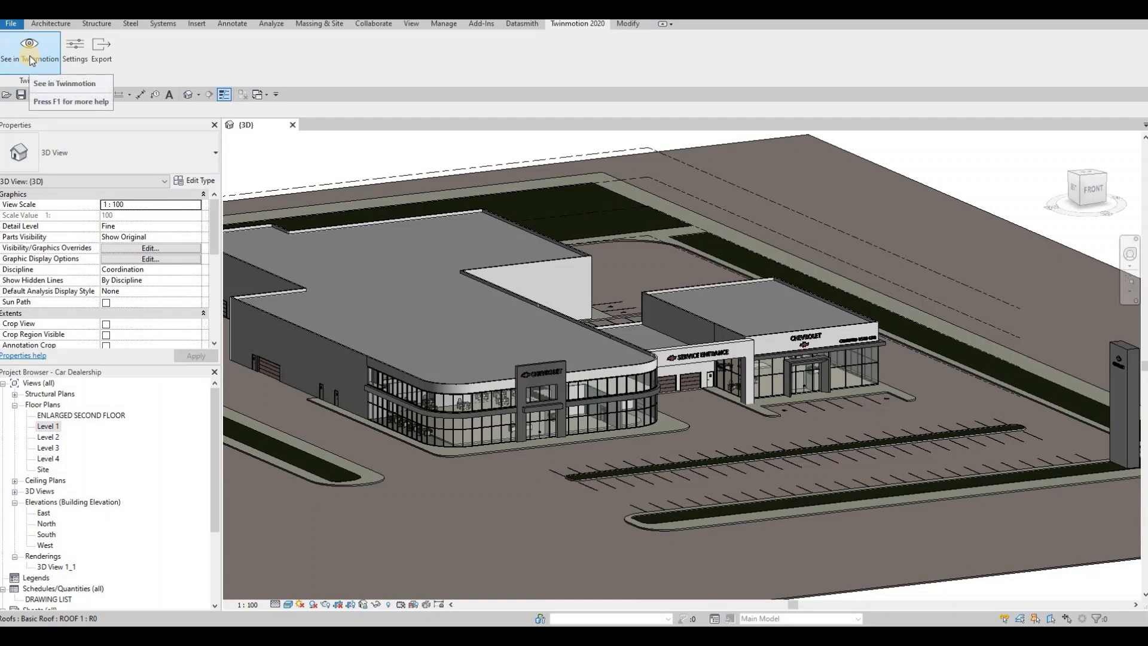
click(31, 61)
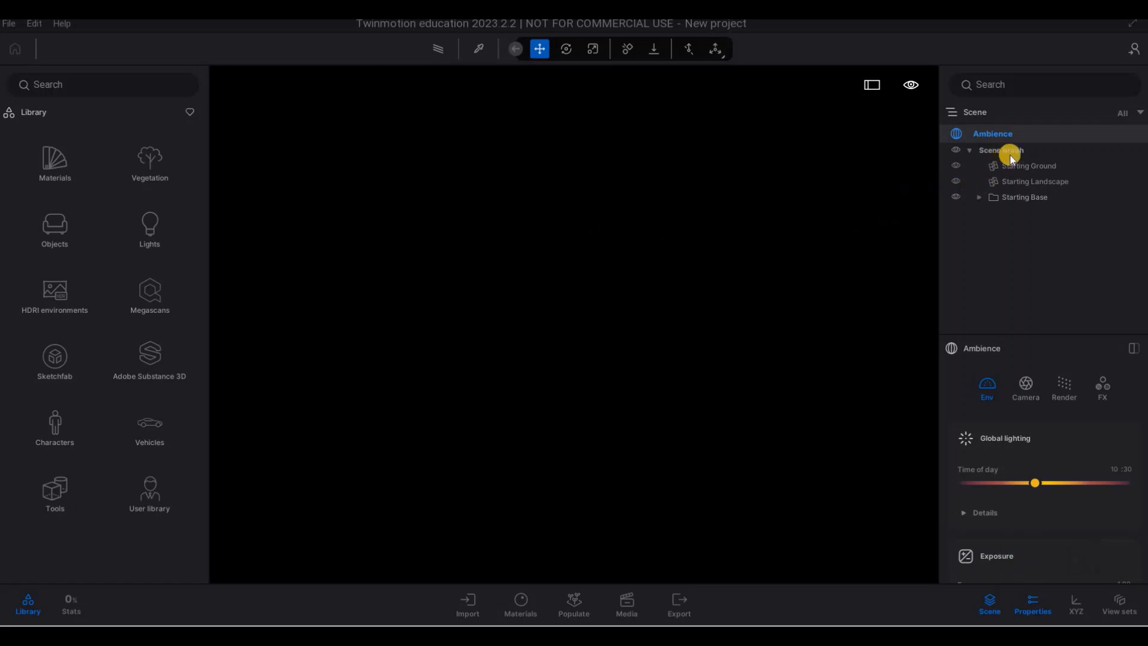
click(1021, 166)
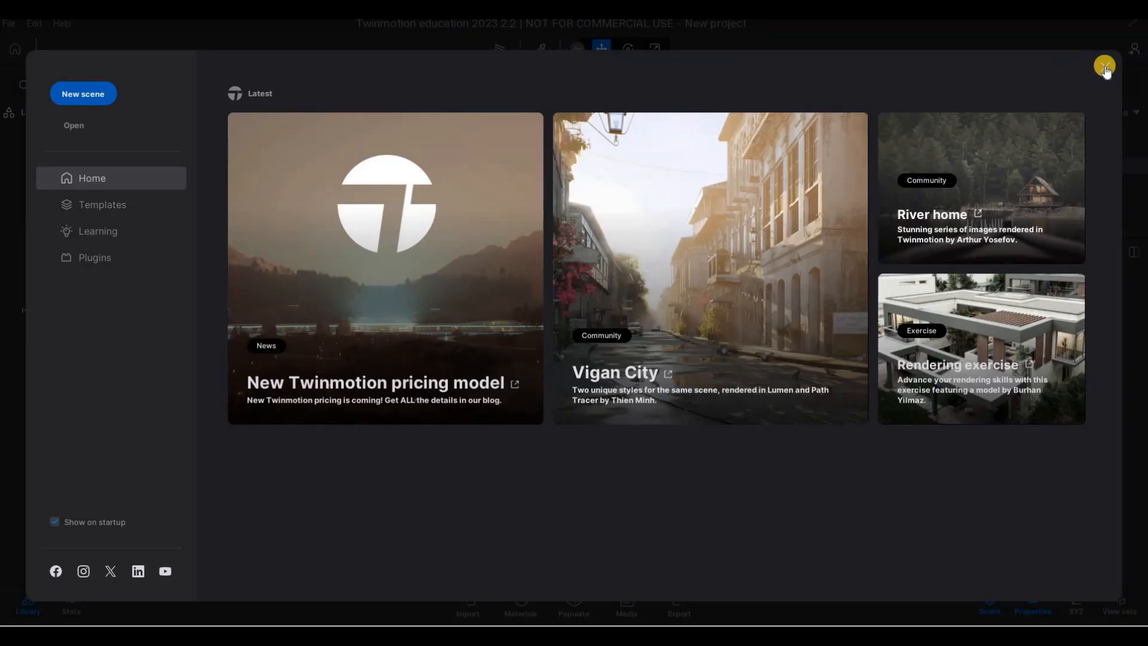
click(1103, 74)
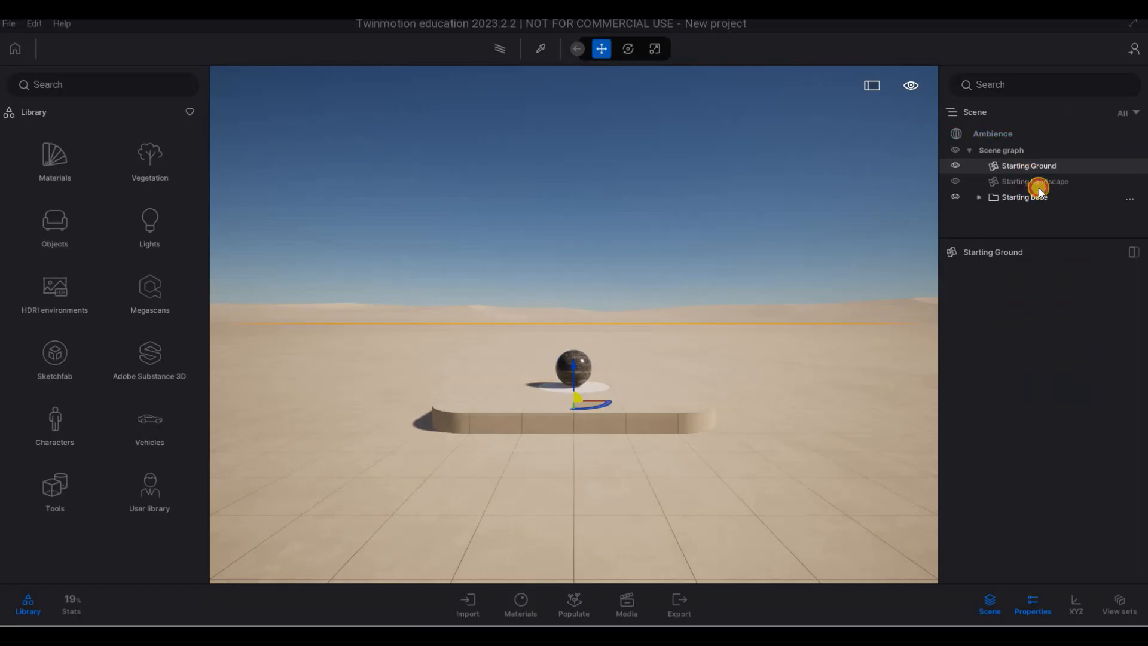
click(1029, 202)
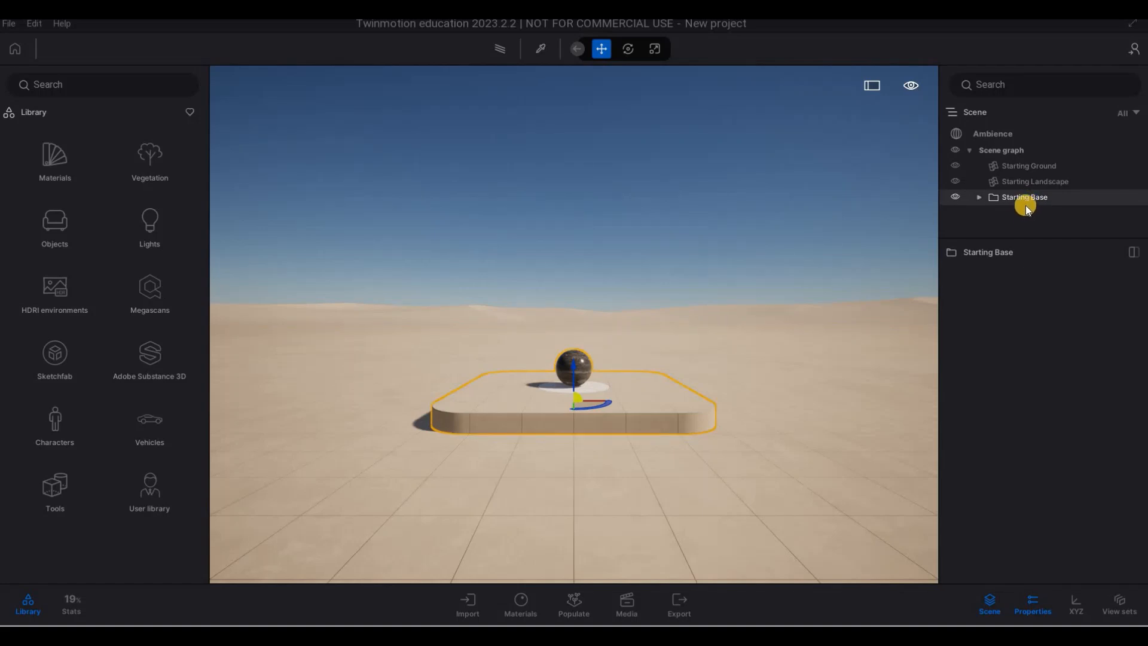
key(Delete)
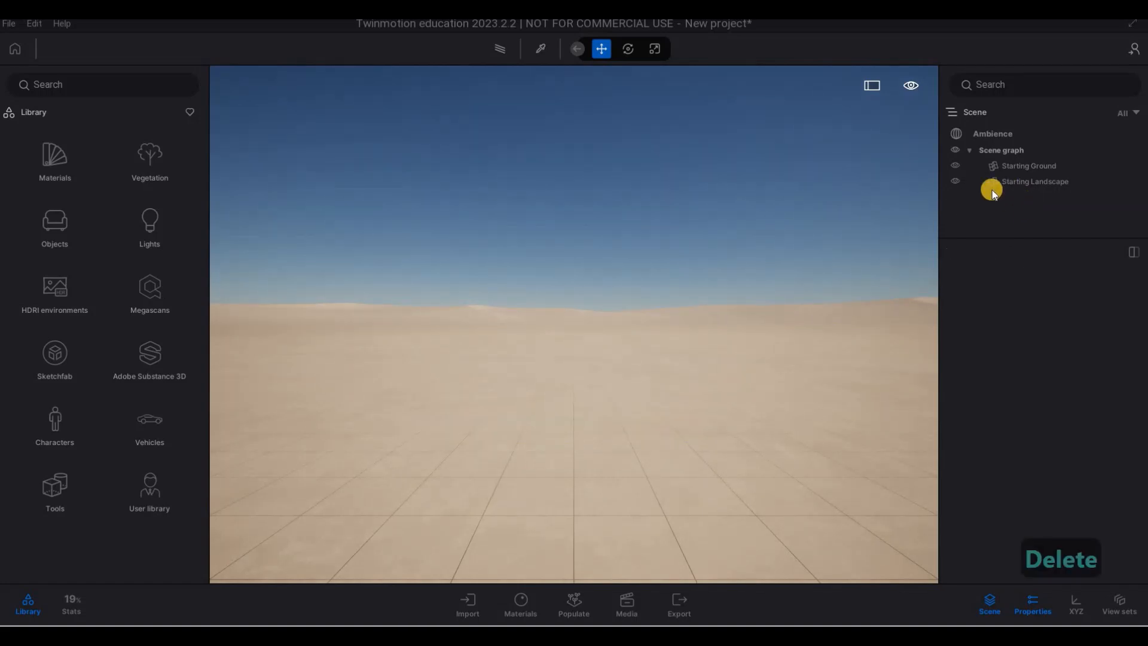
- Import Car_Dealership-3DView-{3D}.udatasmith from the Revit File folder as geometry with Keep hierarchy and full precision UVs
click(469, 605)
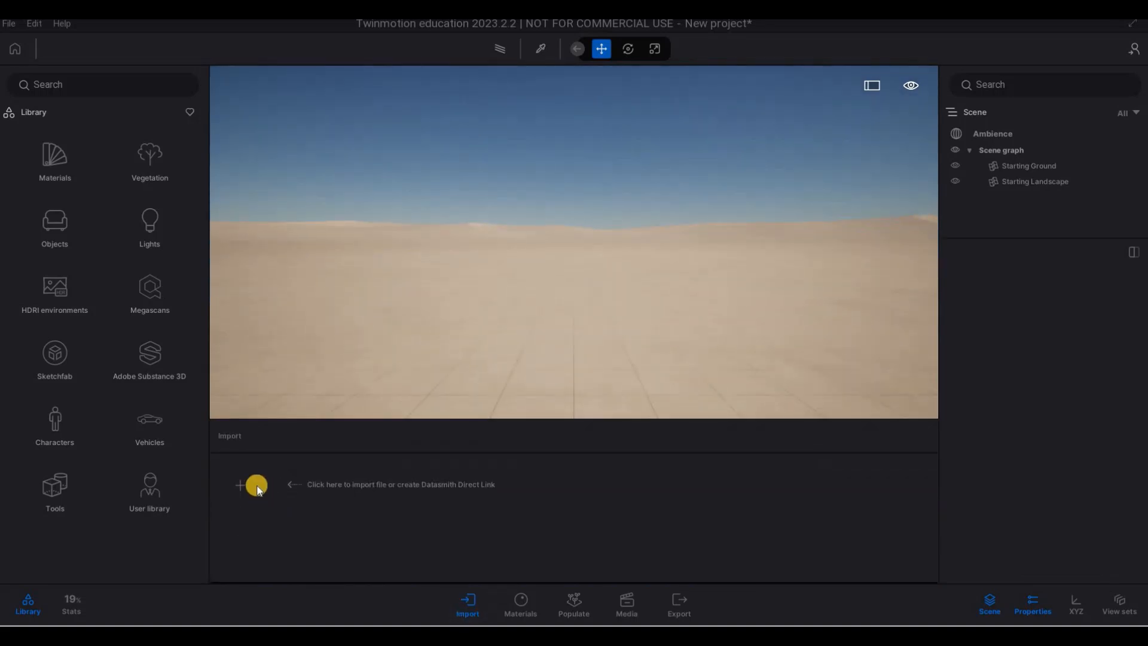
click(244, 486)
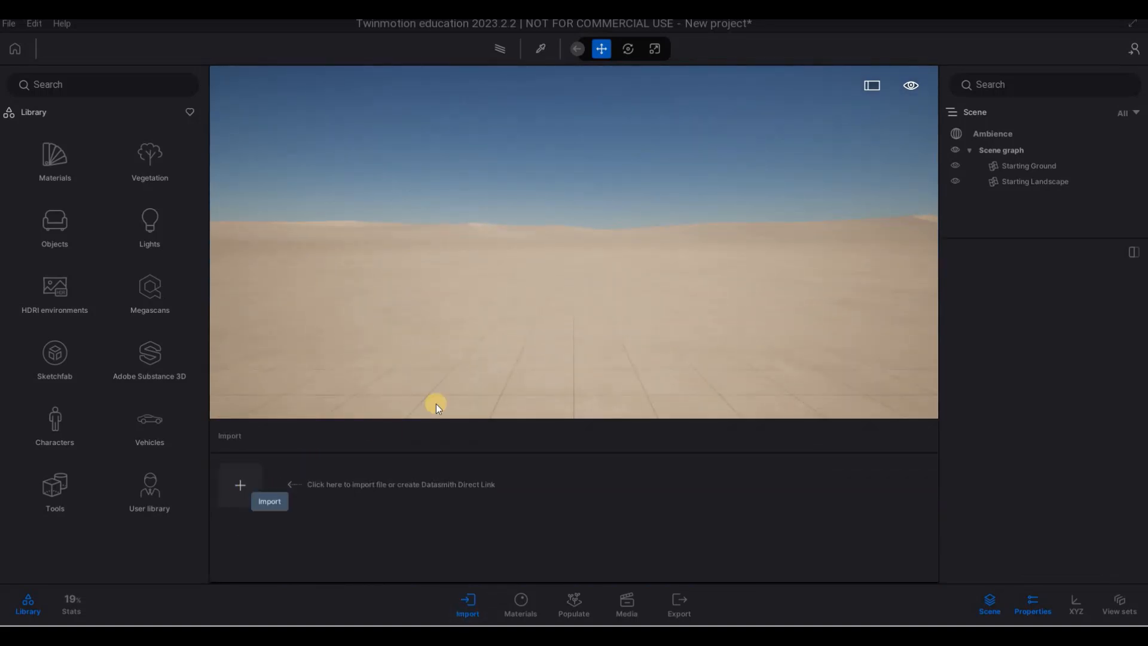
click(609, 305)
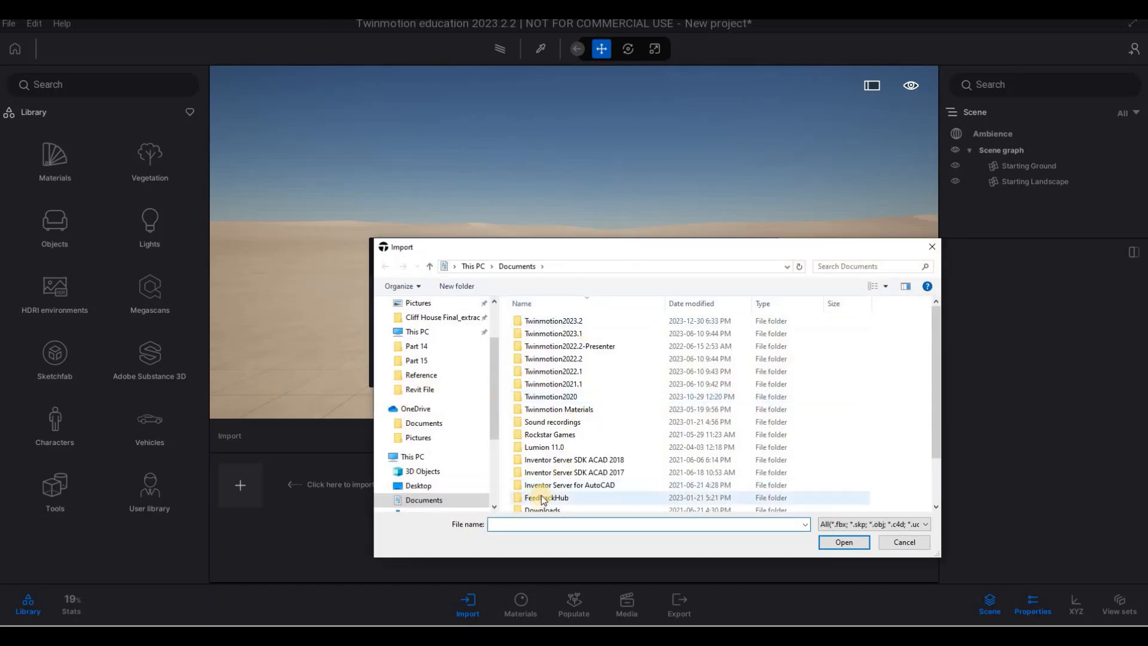
key(ctrl+v)
key(Return)
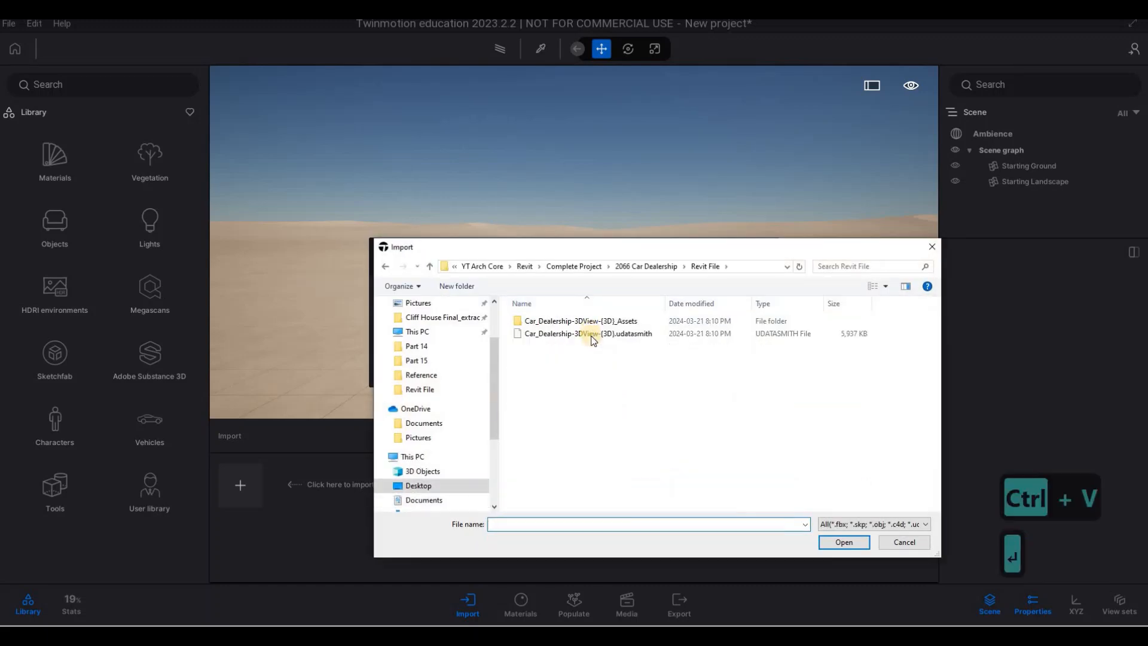
click(600, 335)
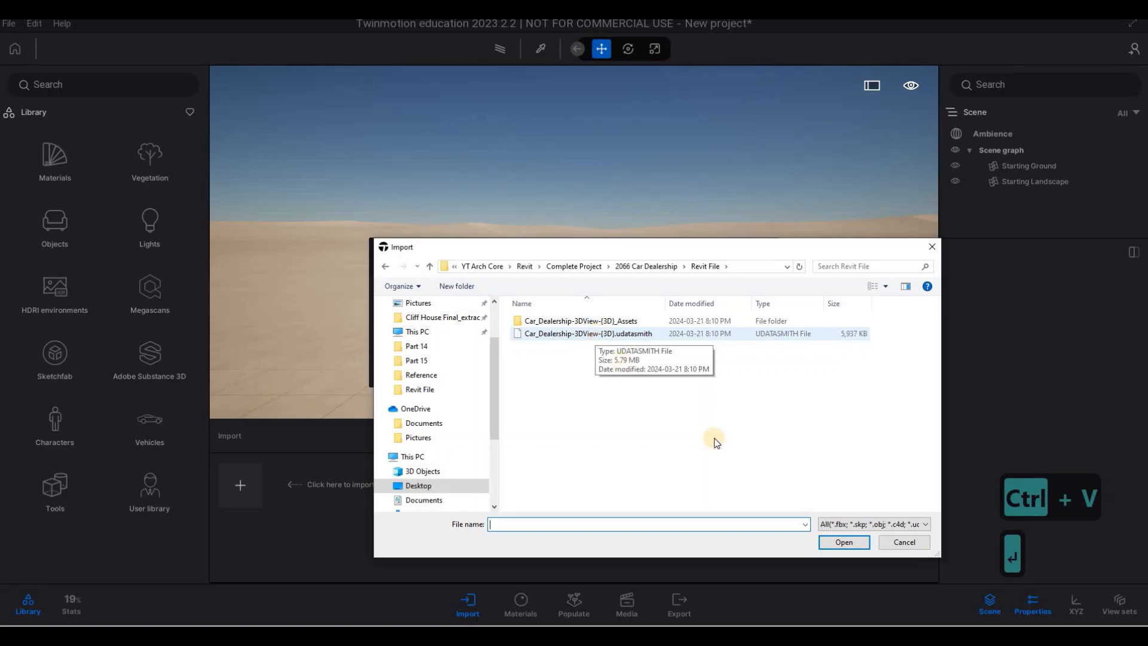
click(843, 542)
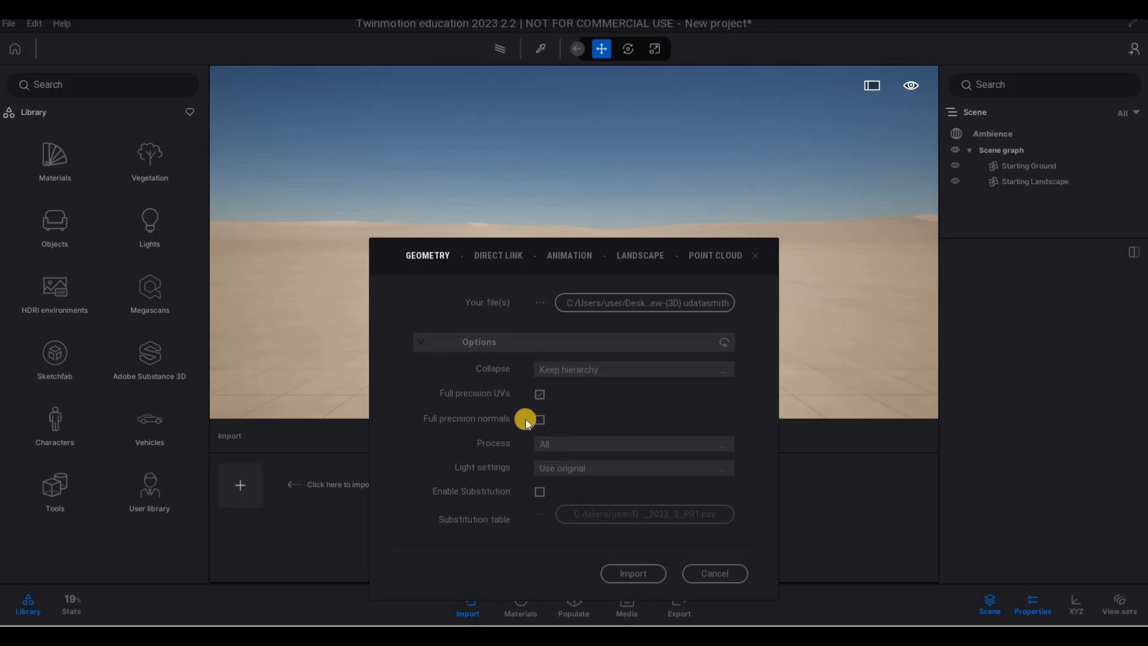
click(662, 567)
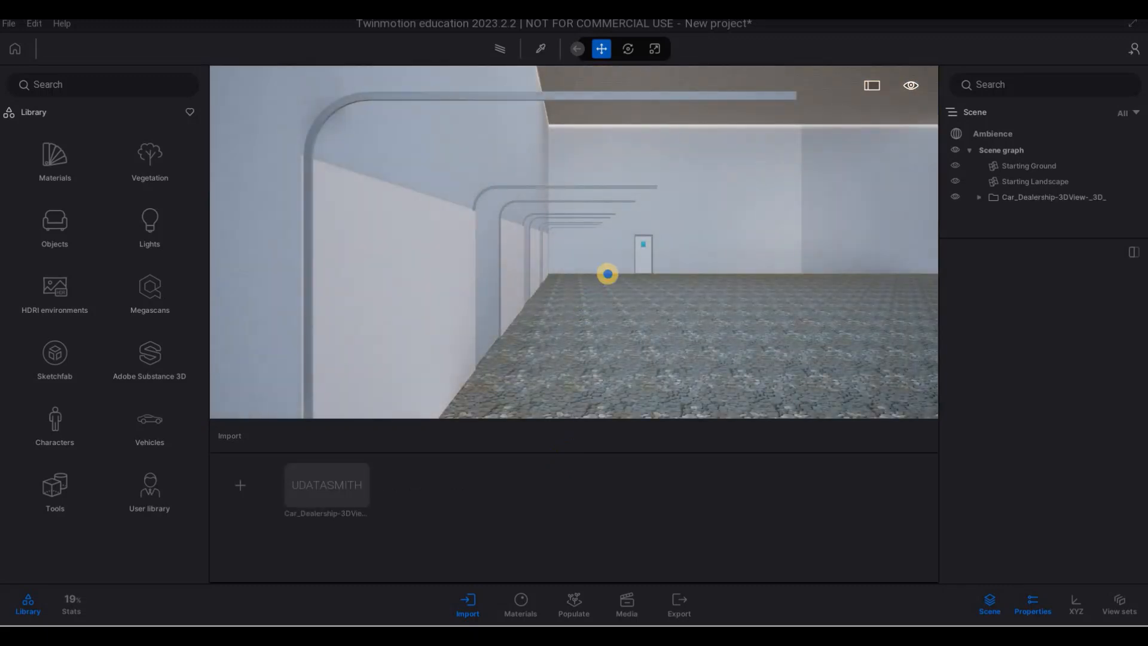
- Examine the imported car dealership by moving from its interior out to an overall view of the front and site
key(s)
key(a)
key(d)
key(s)
key(q)
key(d)
key(d)
key(d)
key(a)
key(a)
key(a)
key(a)
key(a)
key(a)
key(a)
key(a)
key(a)
key(a)
key(a)
key(a)
key(a)
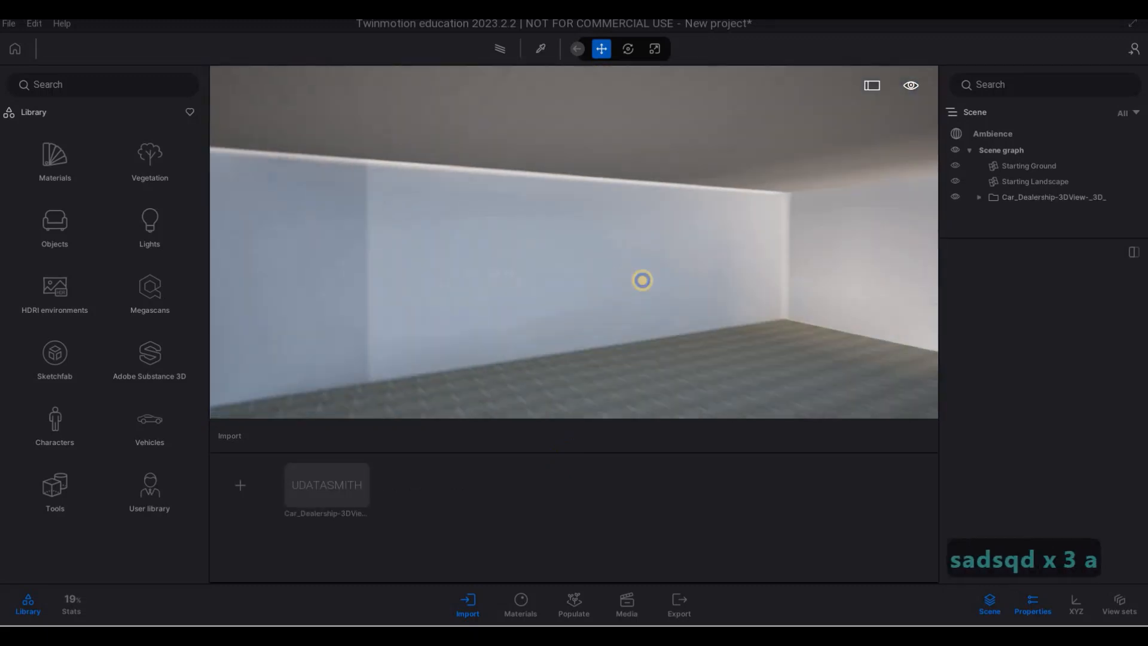
key(a)
key(a)
key(a)
key(a)
key(a)
key(a)
key(a)
key(a)
key(a)
key(a)
key(a)
key(a)
key(a)
key(a)
key(a)
key(a)
key(a)
key(a)
key(a)
key(a)
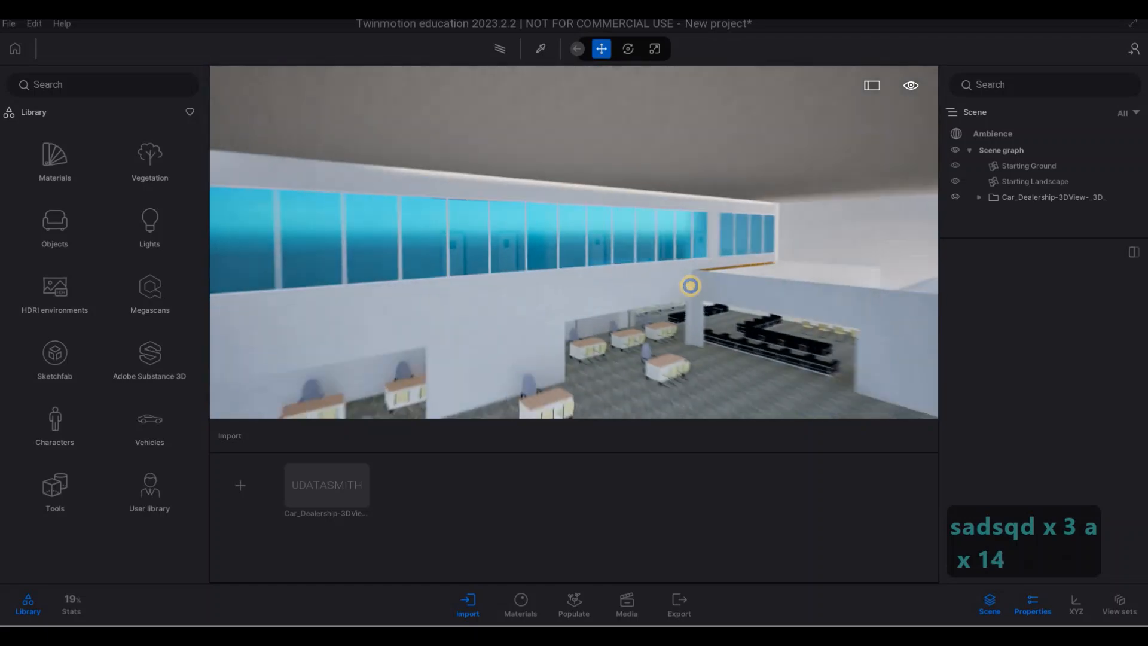
key(a)
key(a)
key(a)
key(a)
key(a)
key(a)
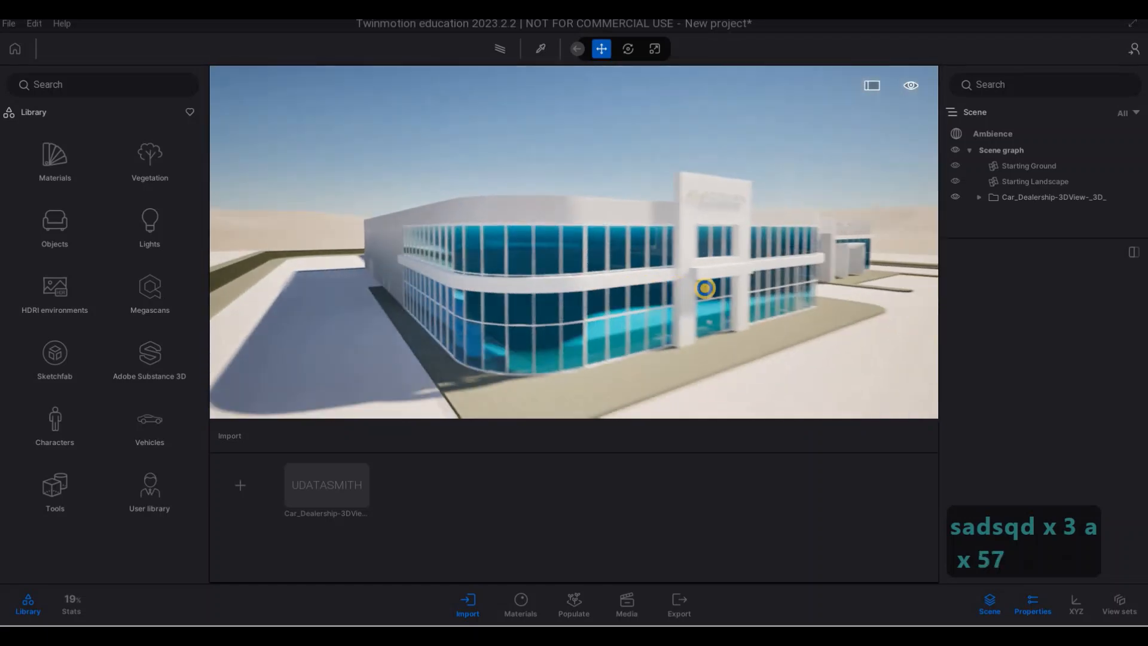
key(e)
key(s)
key(q)
key(s)
key(s)
key(s)
key(s)
key(s)
key(s)
key(s)
key(s)
key(s)
key(s)
key(s)
key(s)
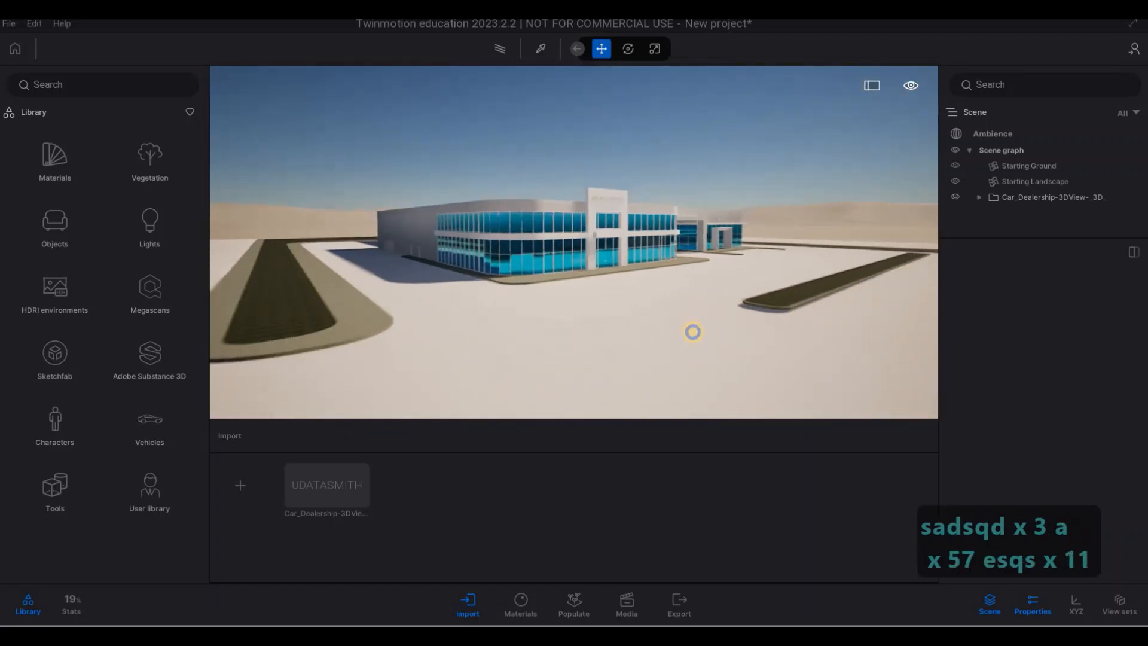
key(q)
key(d)
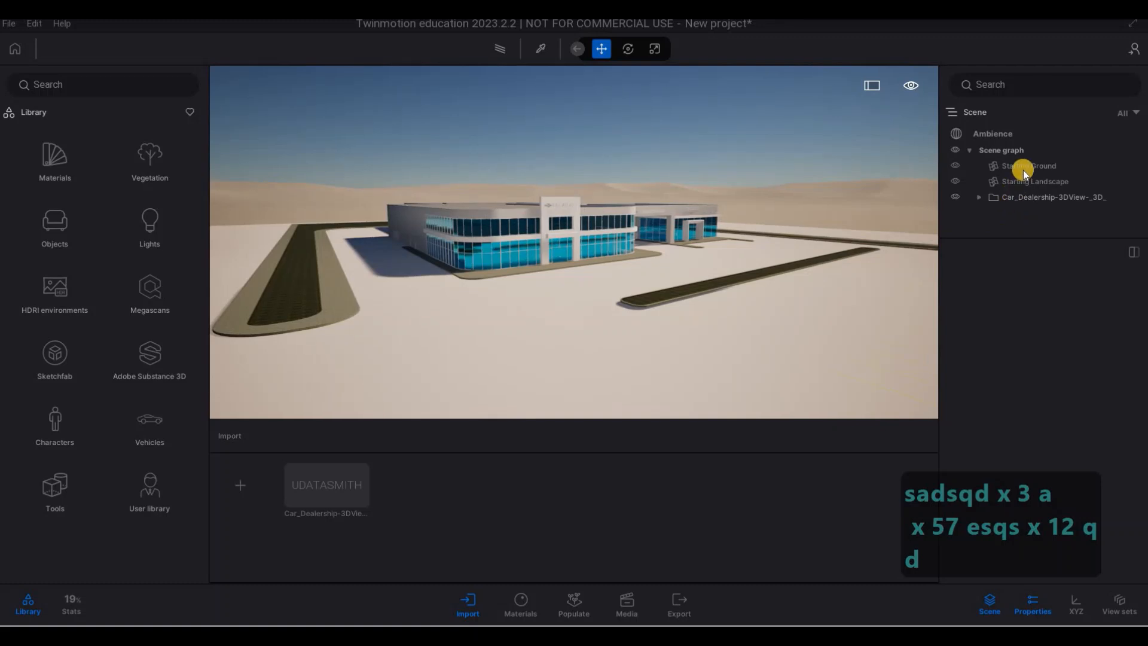
- Try to lower the Starting Ground vertically by about 0.44
click(743, 239)
key(d)
key(d)
key(d)
key(d)
key(d)
key(d)
key(d)
key(d)
key(d)
key(d)
key(d)
key(d)
key(d)
key(d)
key(d)
key(d)
key(d)
key(d)
key(d)
key(d)
key(d)
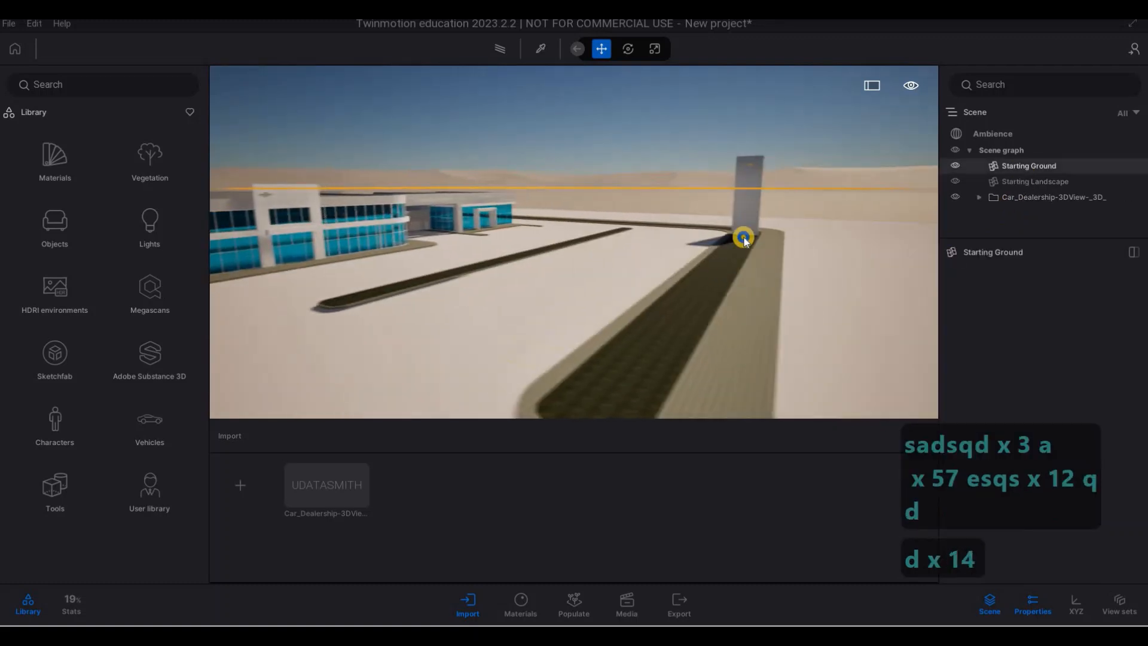
key(a)
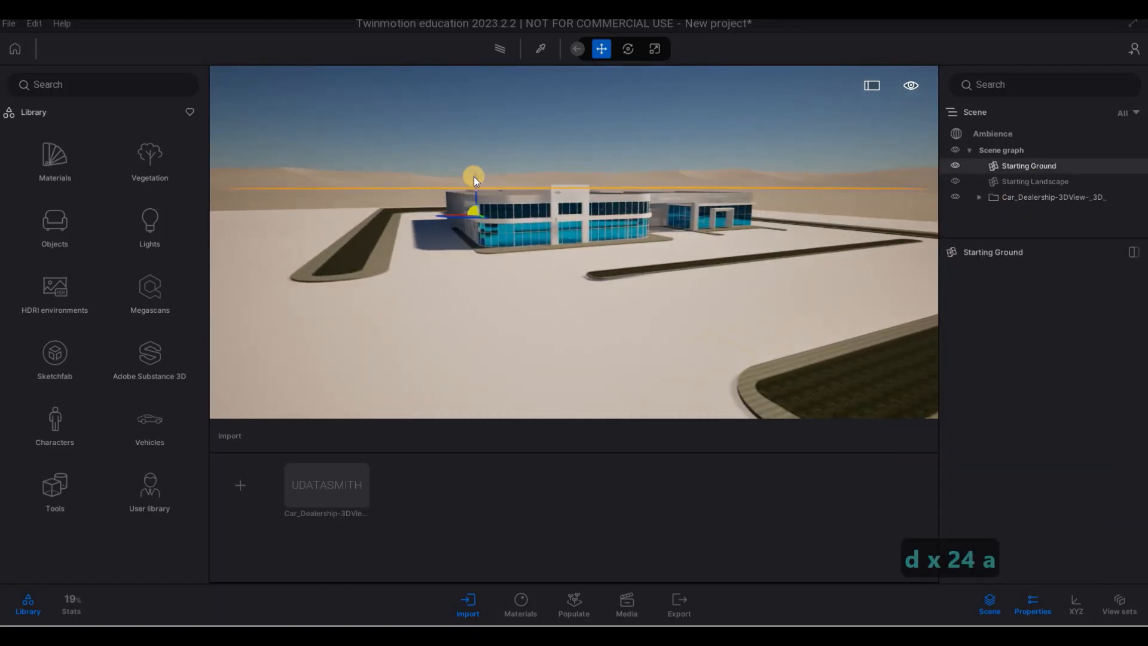
drag(474, 175, 478, 180)
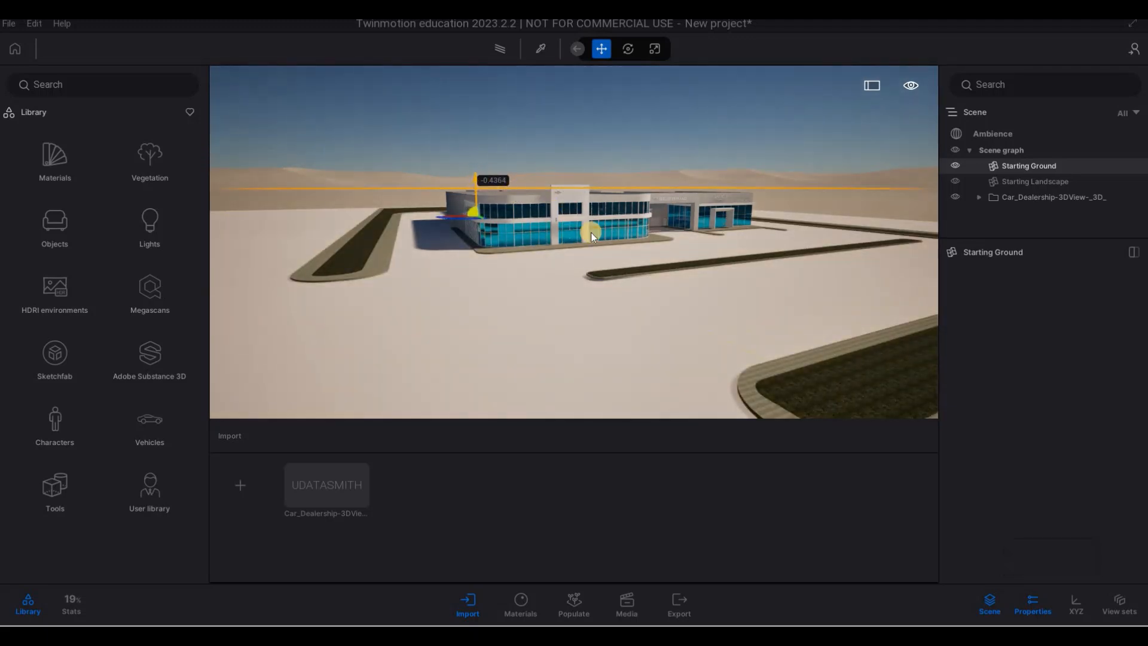
key(ctrl+z)
key(Escape)
key(Escape)
key(w)
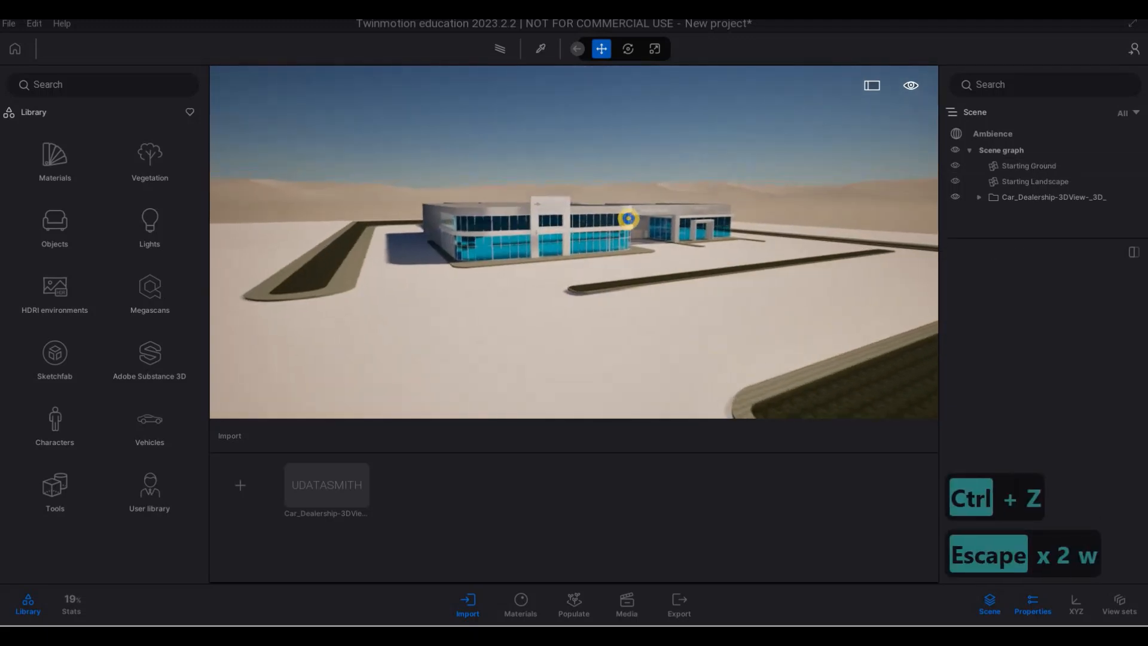
key(e)
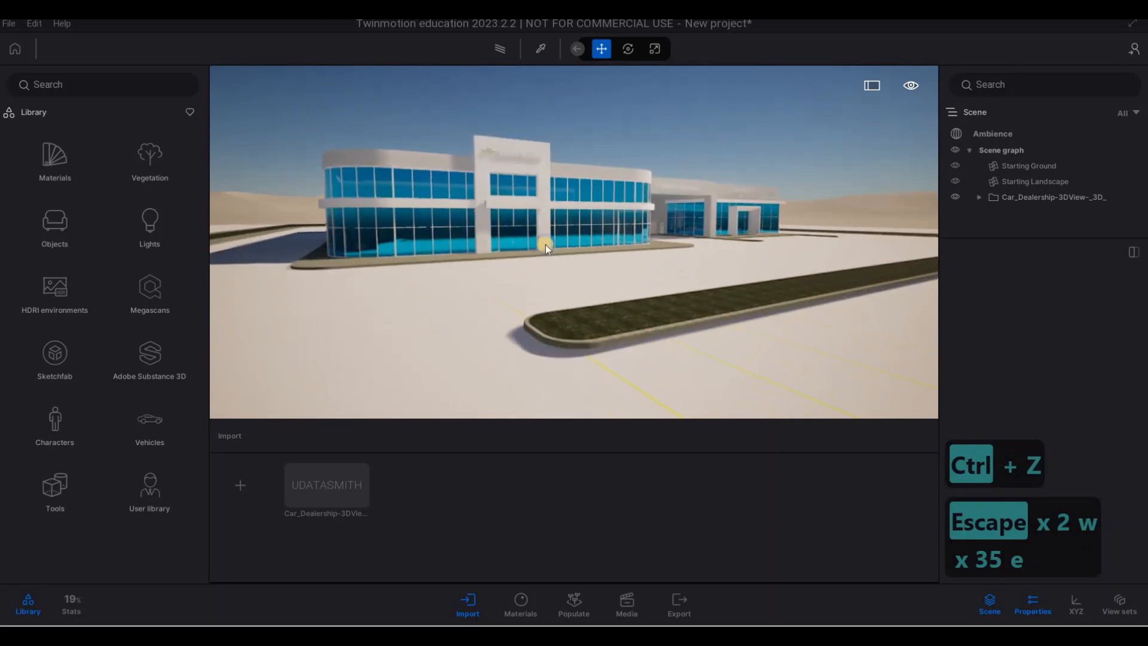
key(q)
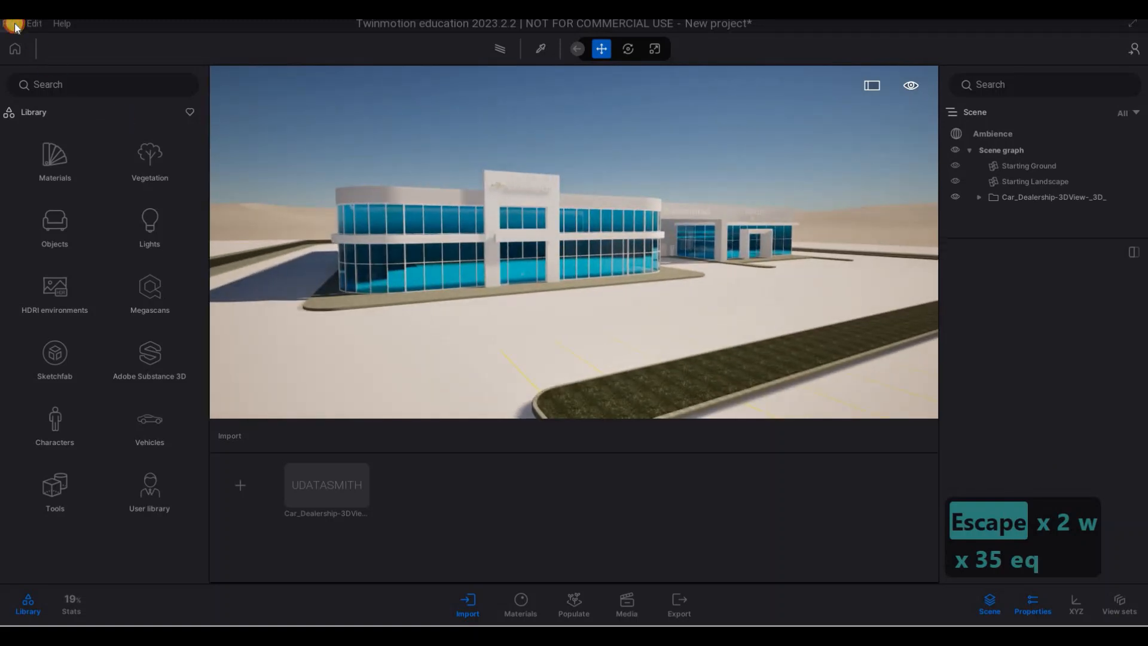
- Sign in to Epic Games, dismiss the sign-in notice and check the account's sign-in status
click(14, 25)
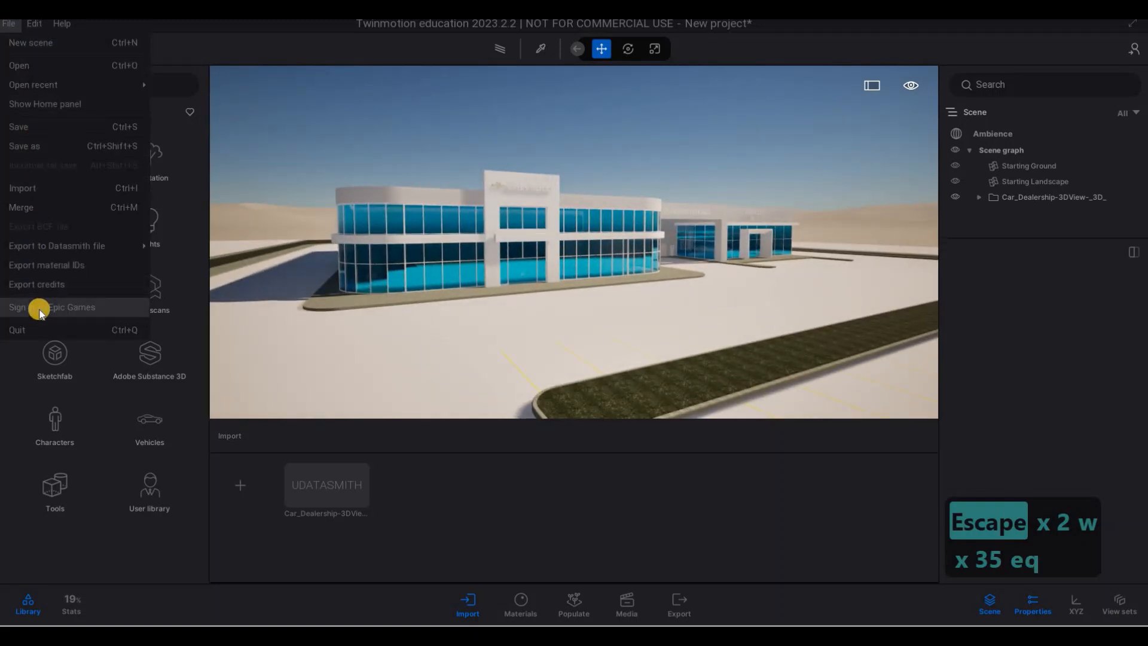
click(41, 309)
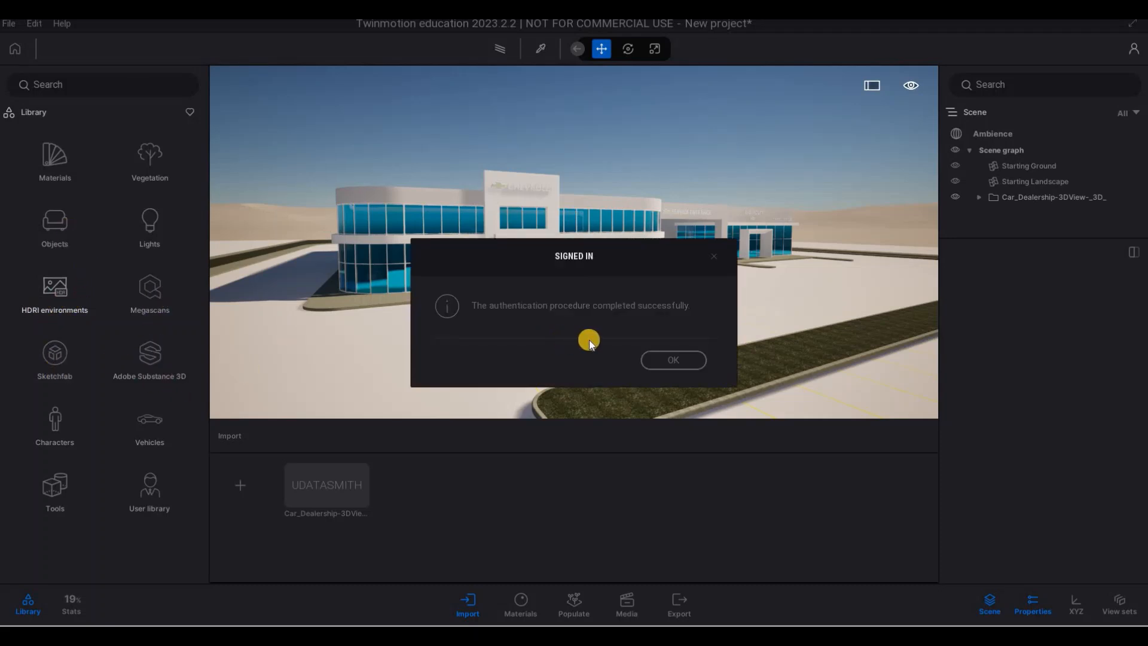
click(676, 365)
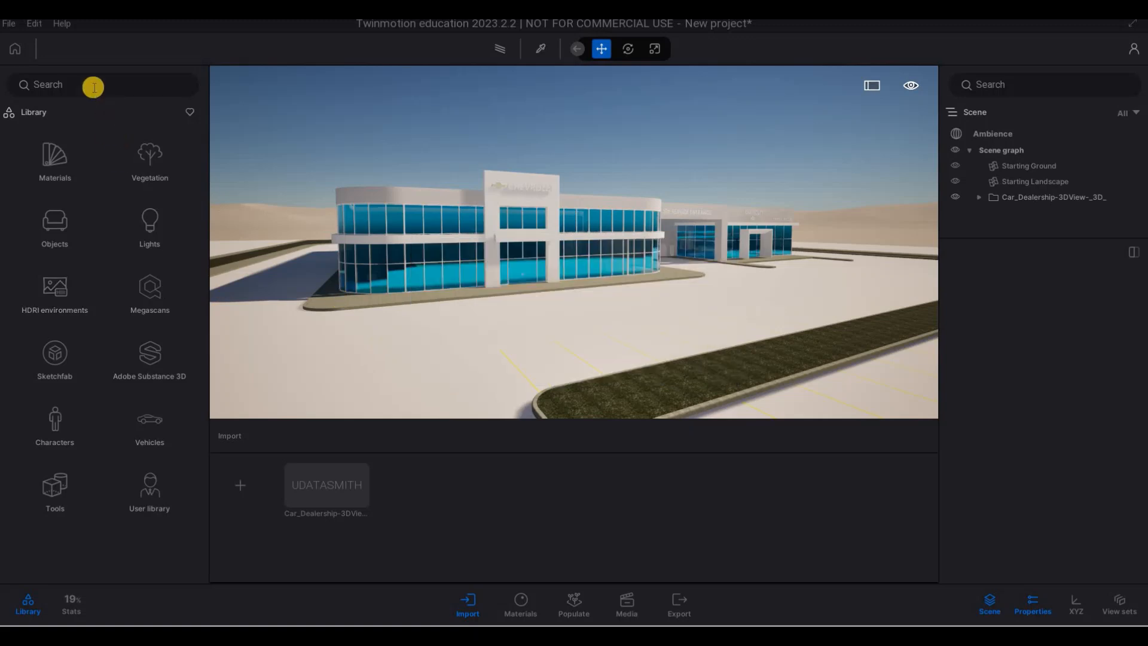
click(8, 25)
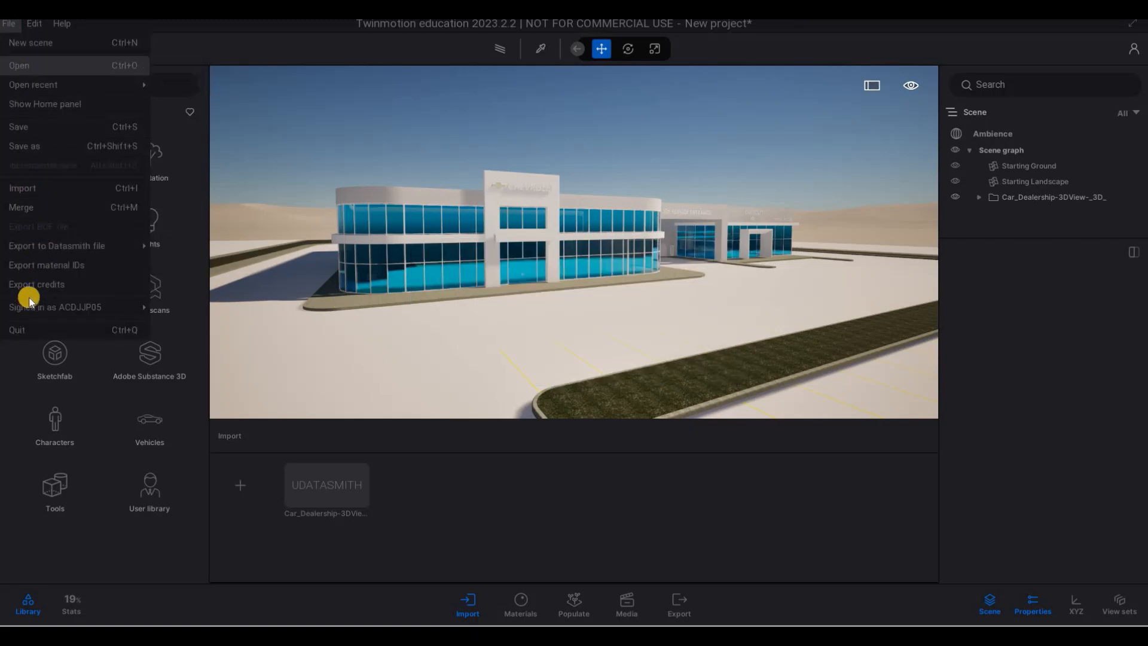
- Start saving the project under a new file name in the Twinmotion File folder of 2066 Car Dealership
click(21, 146)
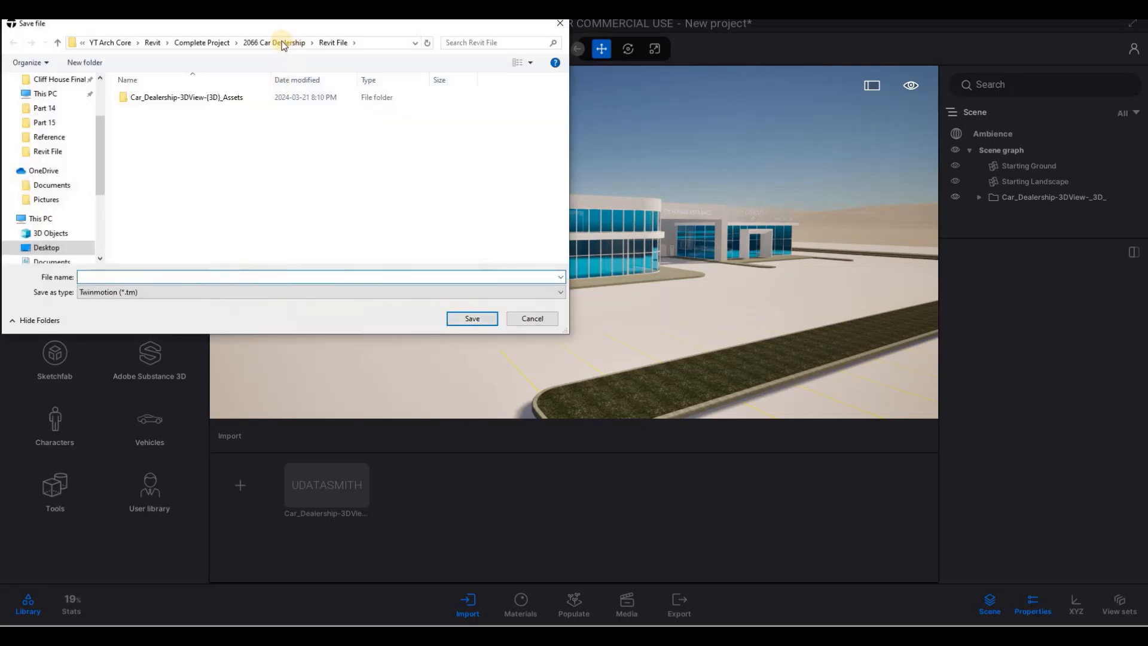
click(262, 43)
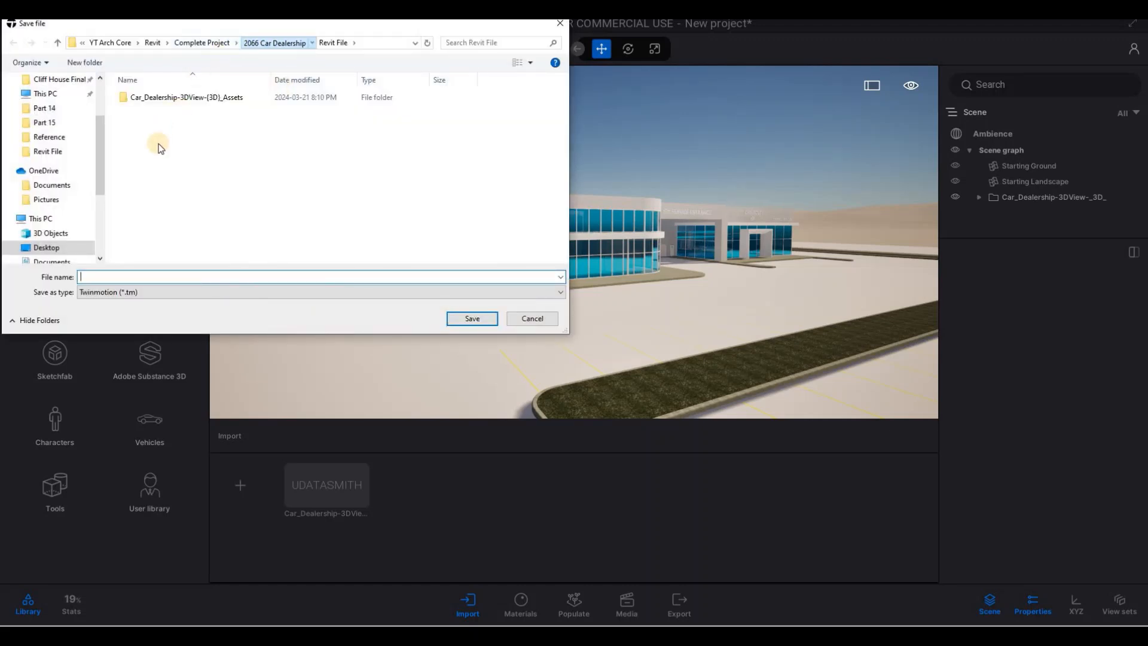
double_click(156, 150)
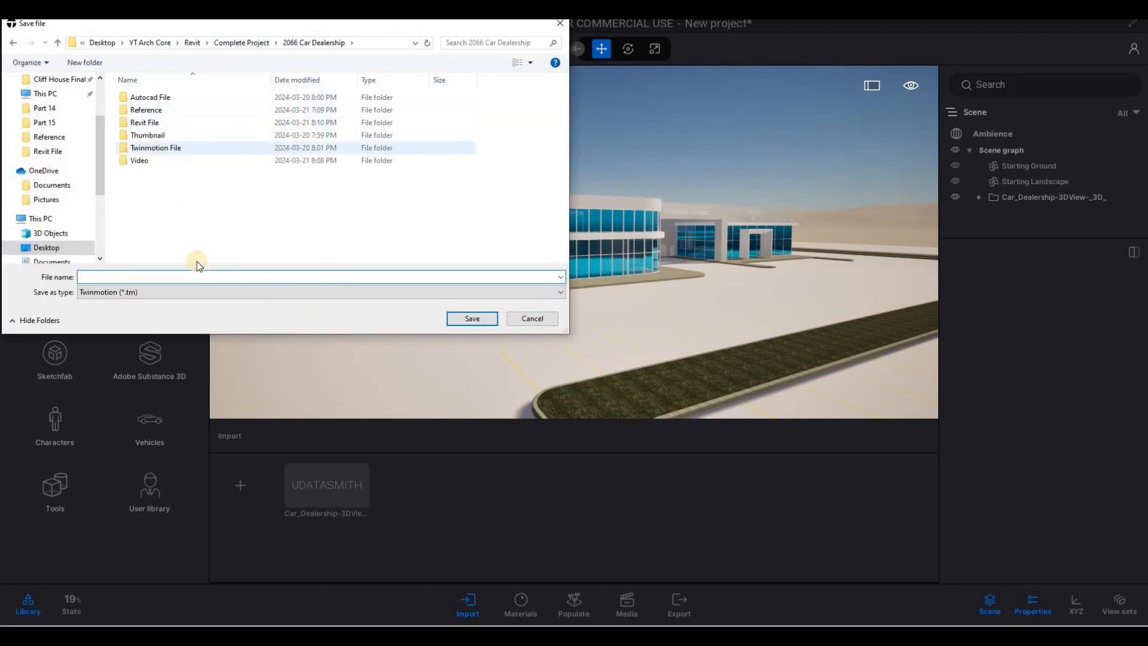
click(167, 277)
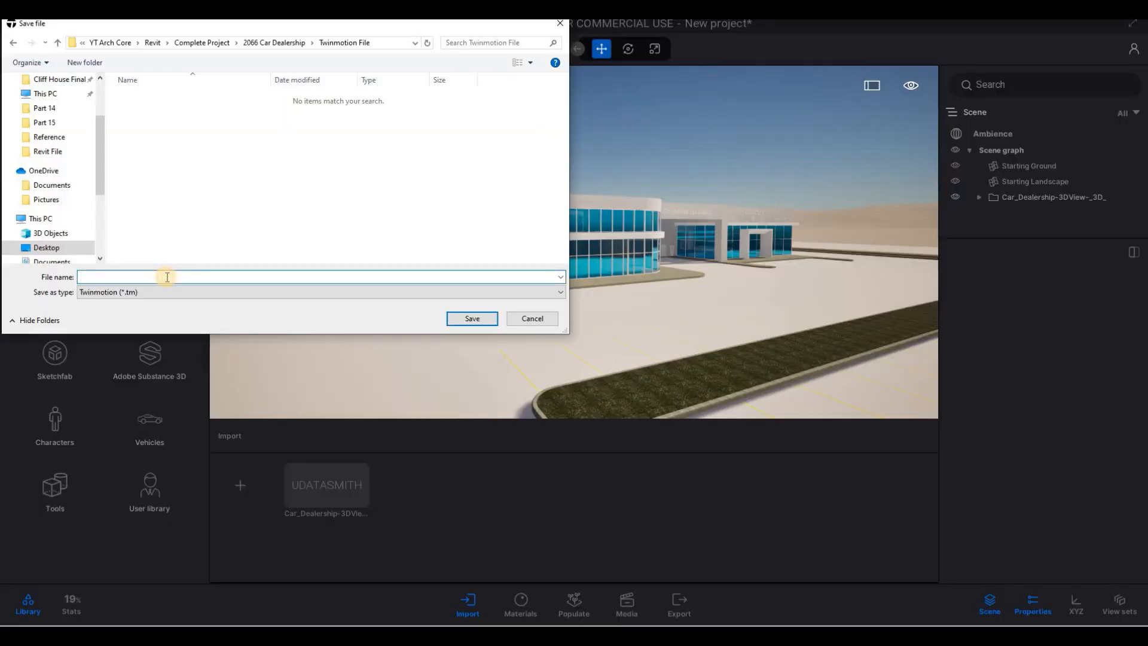
text(cHERVO)
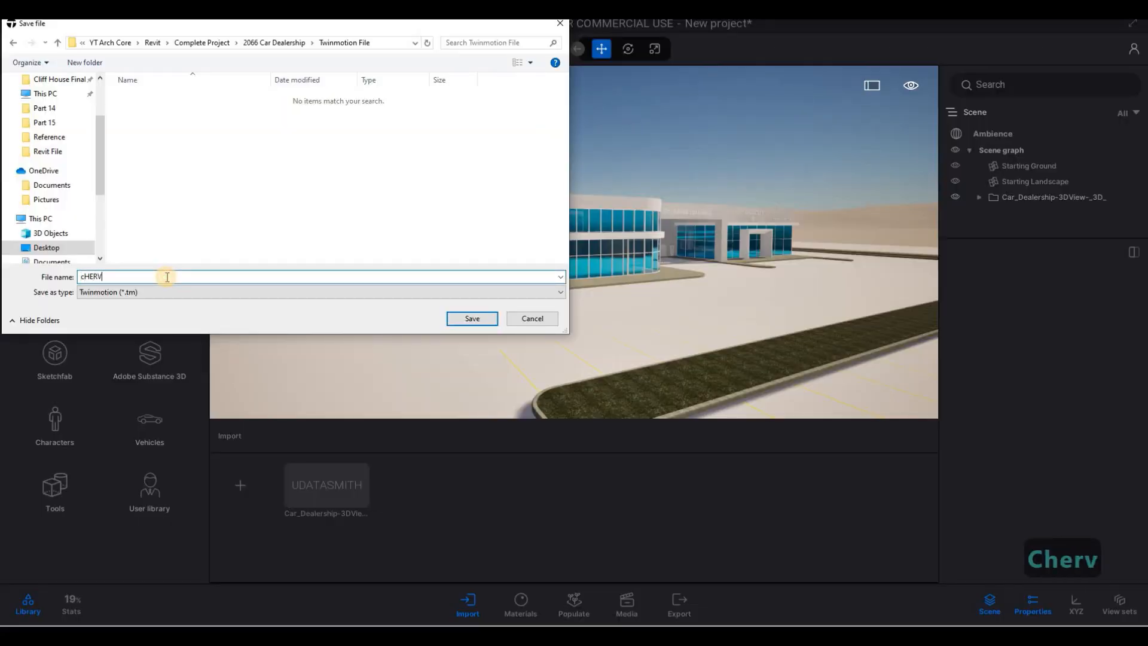
key(BackSpace)
key(BackSpace)
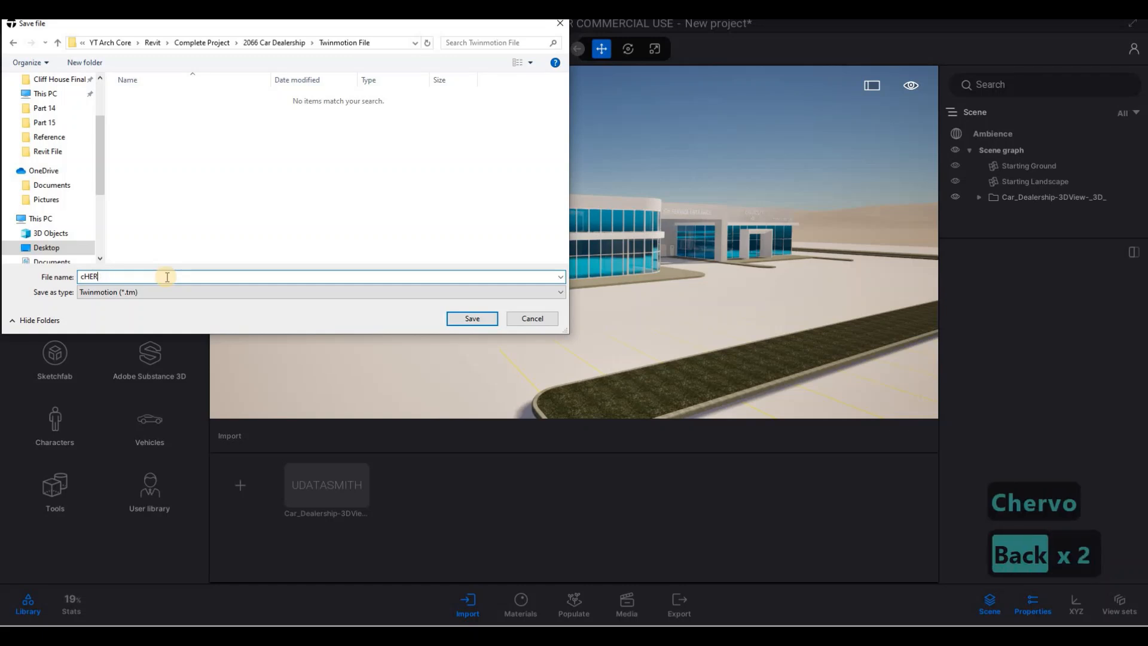
key(BackSpace)
- Name the project file chevrolet car dealership and save it as a Twinmotion file
key(Caps_Lock)
text(che)
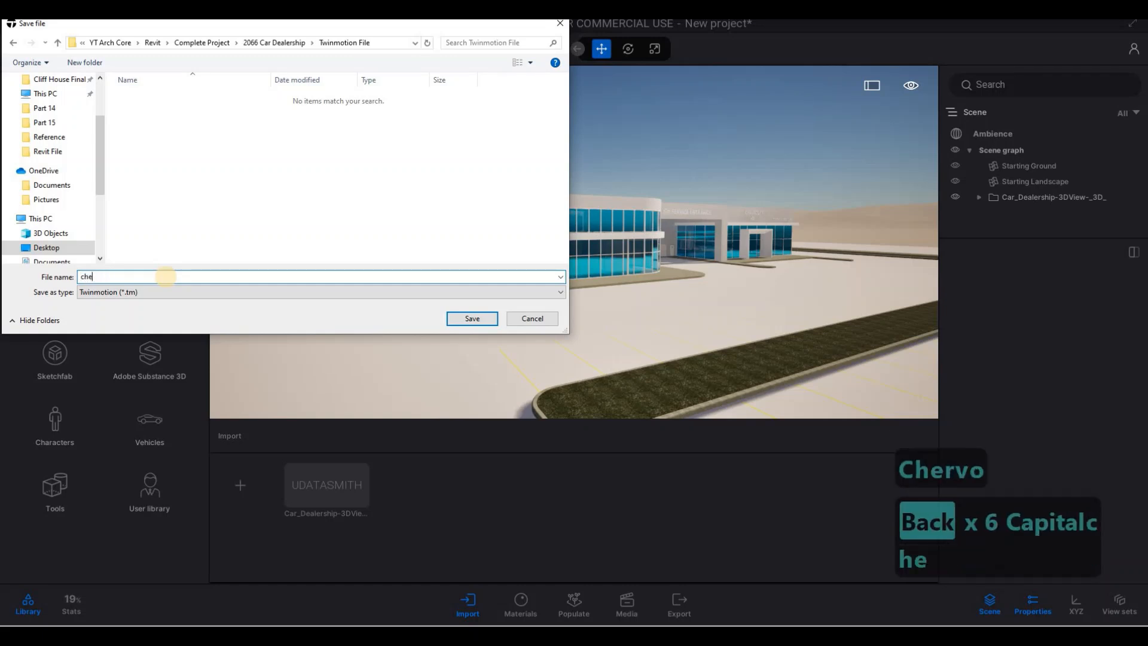
text(vrolet car)
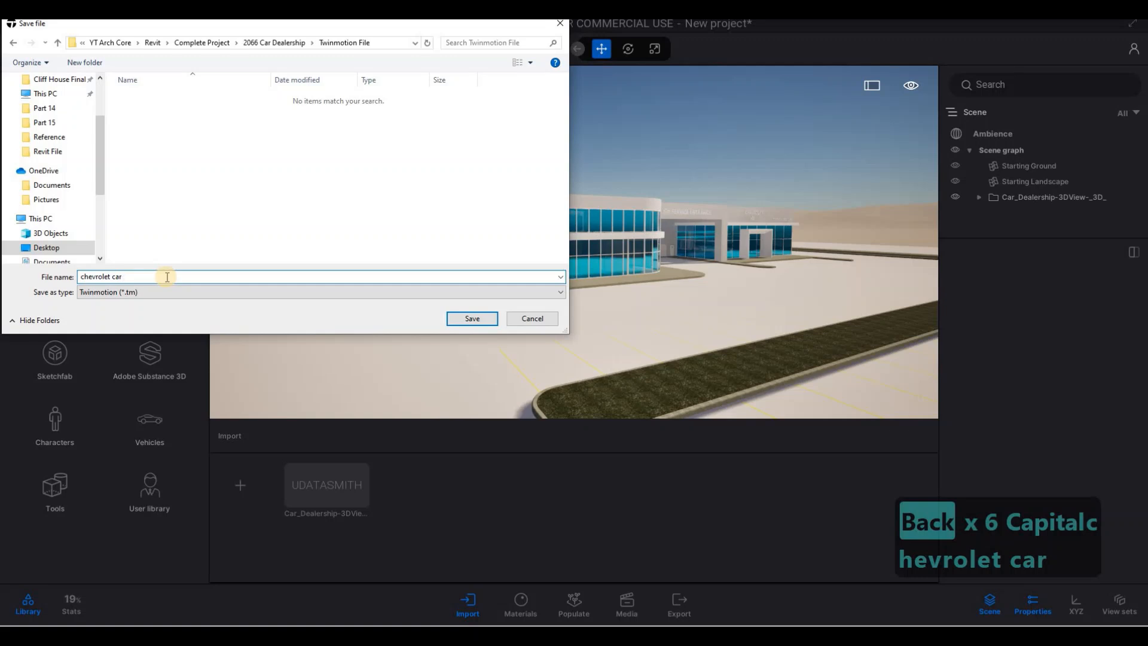
text( dealr)
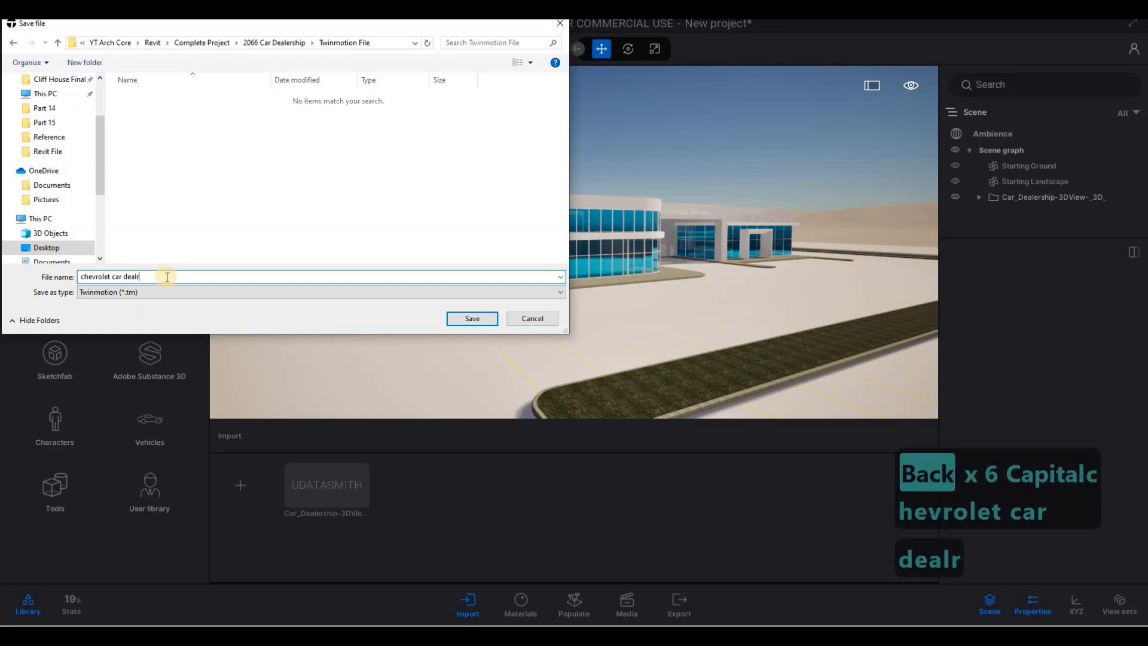
text(ship)
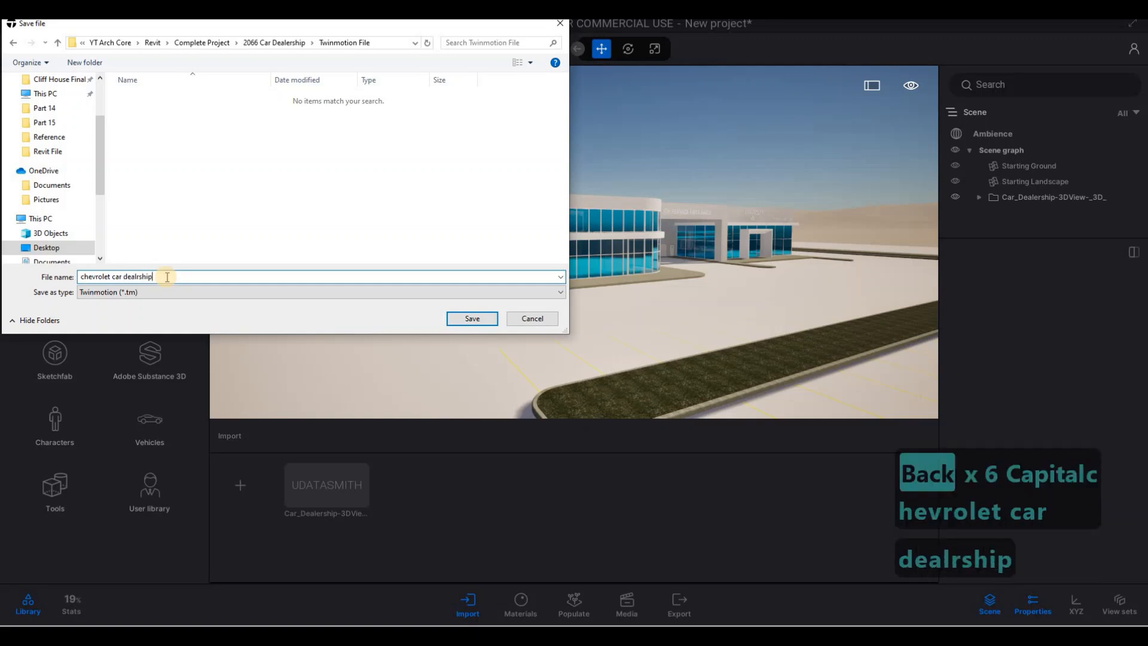
key(Left)
key(Left)
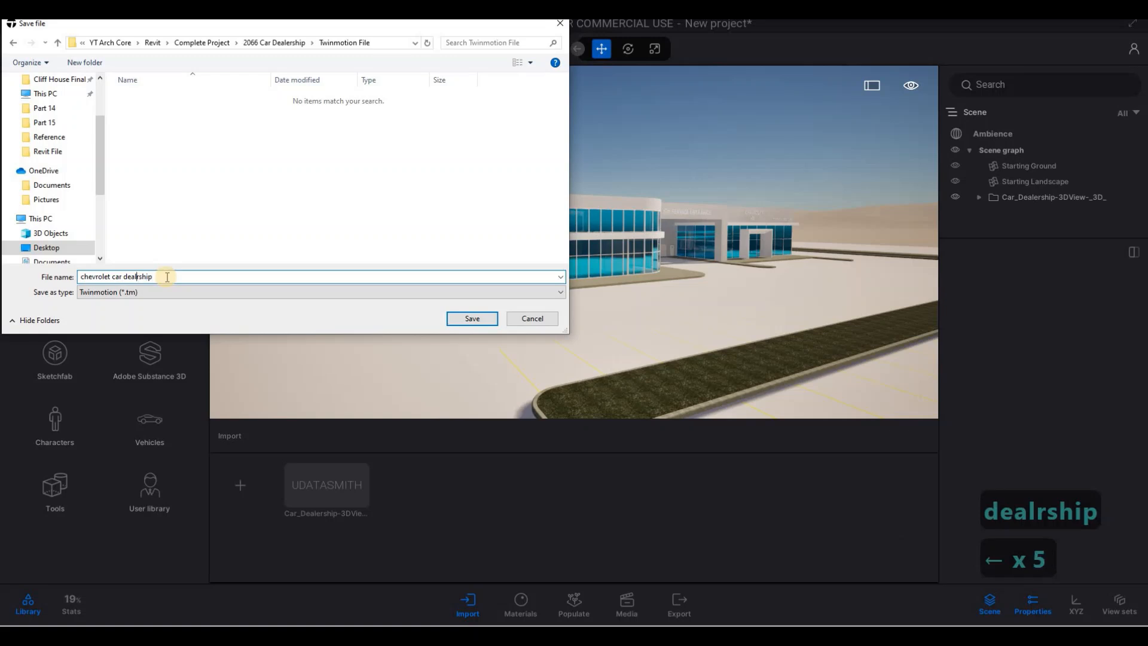
text(e)
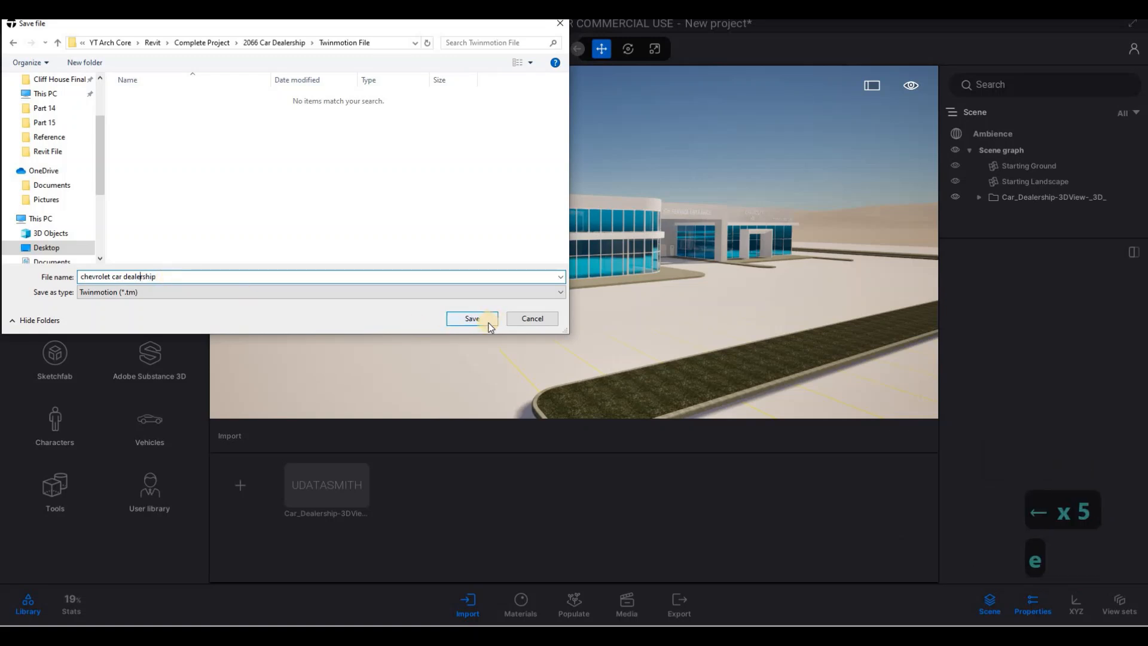
click(472, 318)
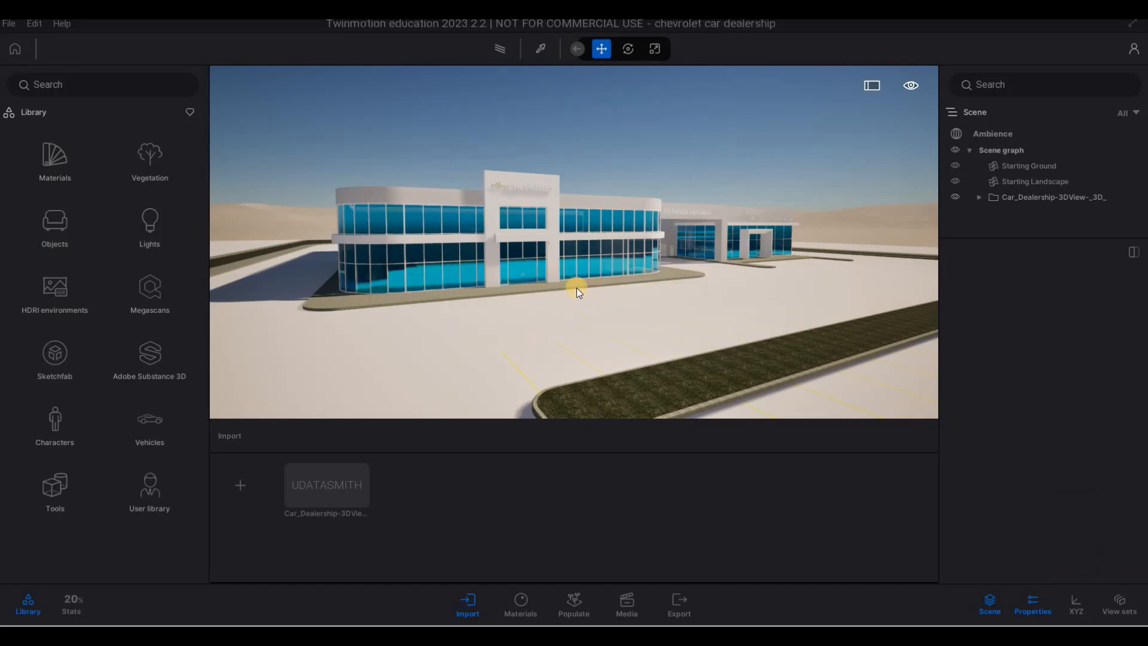
- Examine the dealership's front facade and the Chevrolet sign above the entrance up close
key(a)
right_drag(574, 293, 262, 238)
key(w)
key(e)
key(q)
key(w)
key(q)
key(a)
key(w)
key(e)
key(a)
key(e)
key(w)
key(w)
key(d)
key(s)
key(a)
key(d)
key(s)
key(a)
key(w)
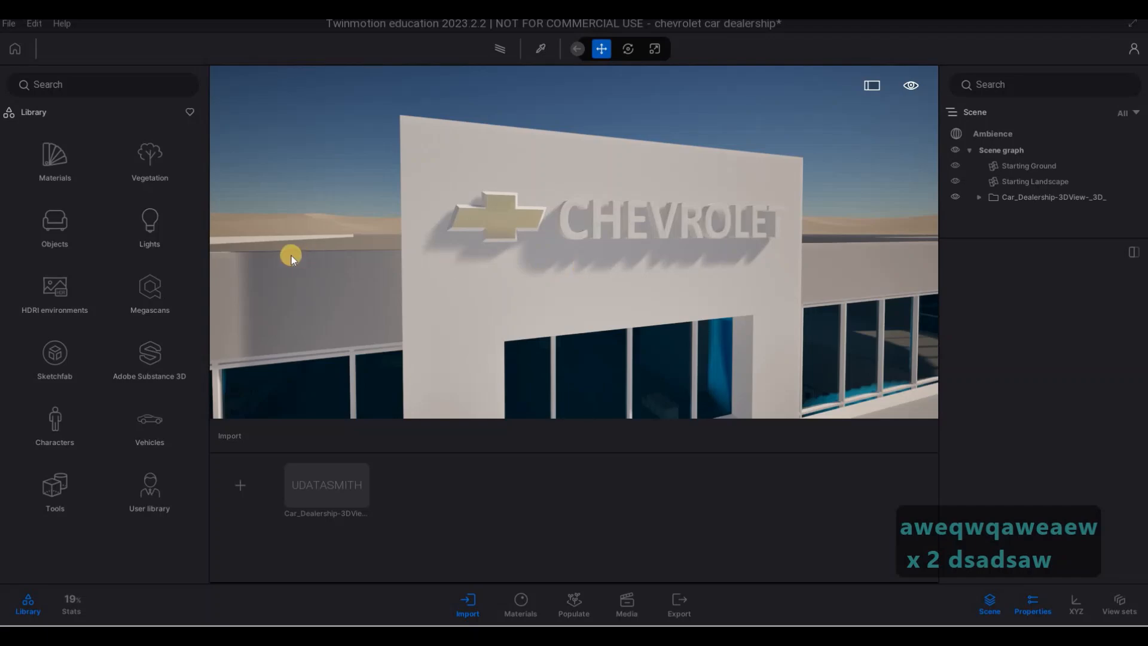
- Apply the Clear glass material from the Glass library to the facade windows beside the entrance
key(s)
mouse_move(413, 296)
right_down()
mouse_move(436, 285)
mouse_move(418, 276)
mouse_move(397, 293)
right_up()
key(e)
key(a)
key(e)
key(w)
key(a)
key(a)
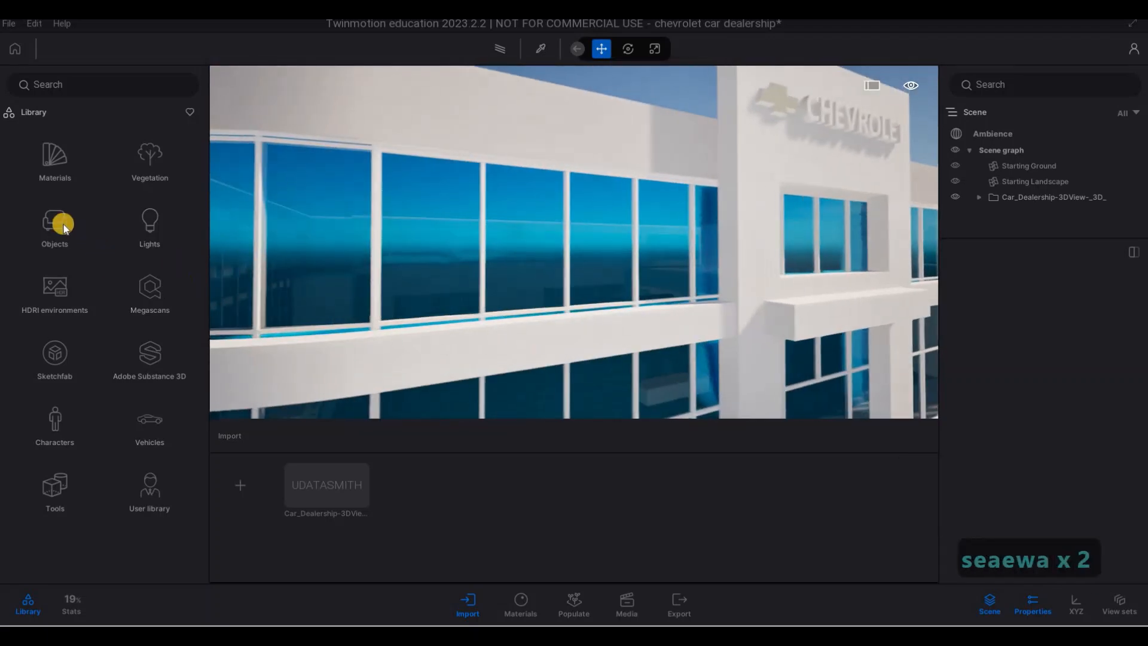
click(54, 178)
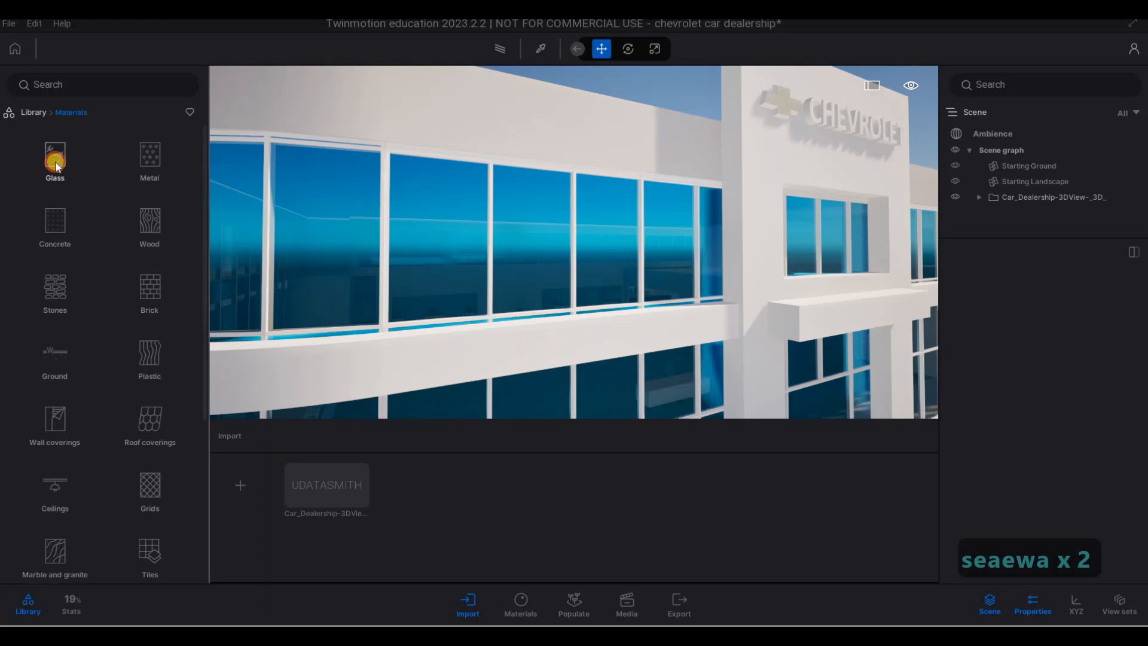
click(53, 156)
drag(58, 154, 436, 254)
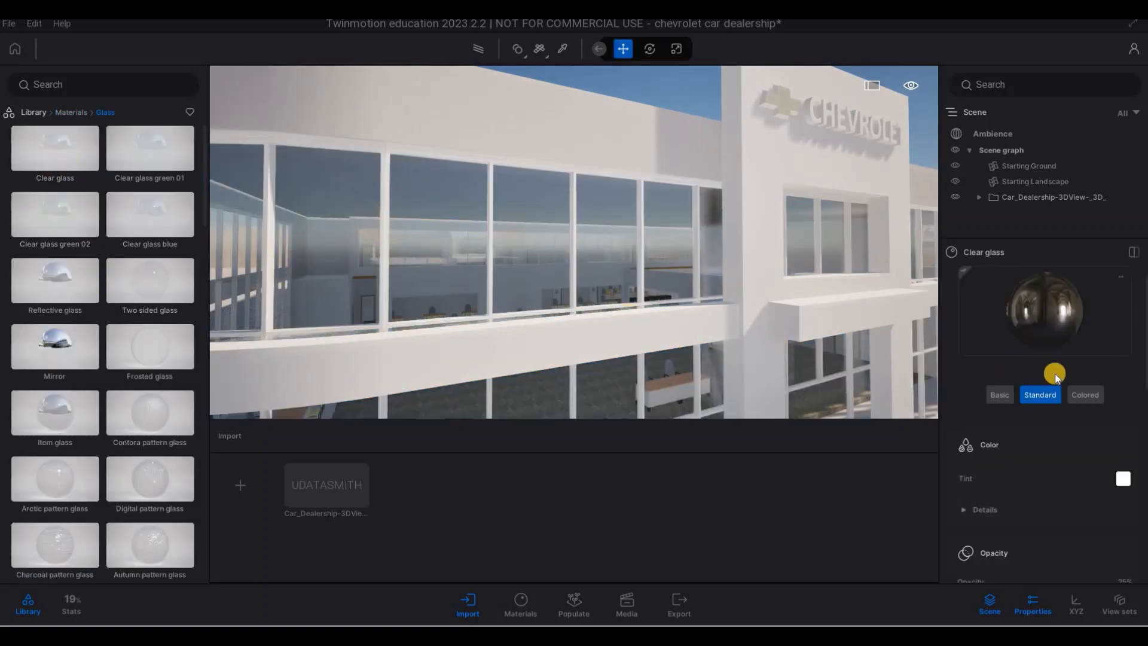
- Darken the Clear glass tint to a neutral grey of about RGB 102, 102, 102
scroll(1055, 410, down, 1)
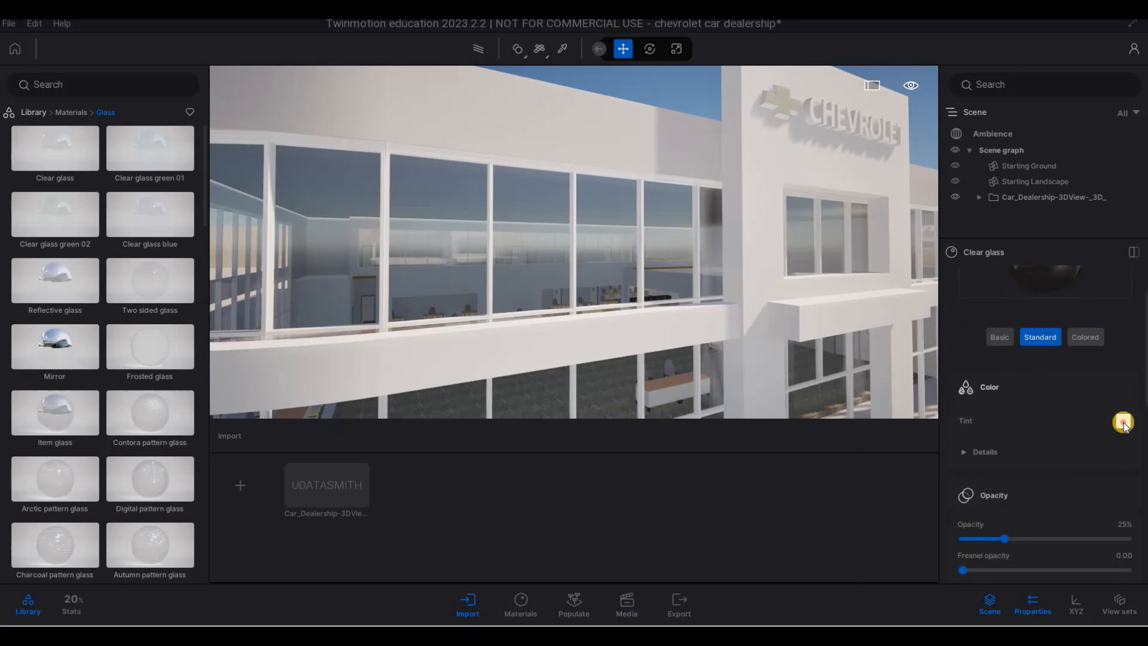
click(1124, 421)
drag(567, 247, 565, 329)
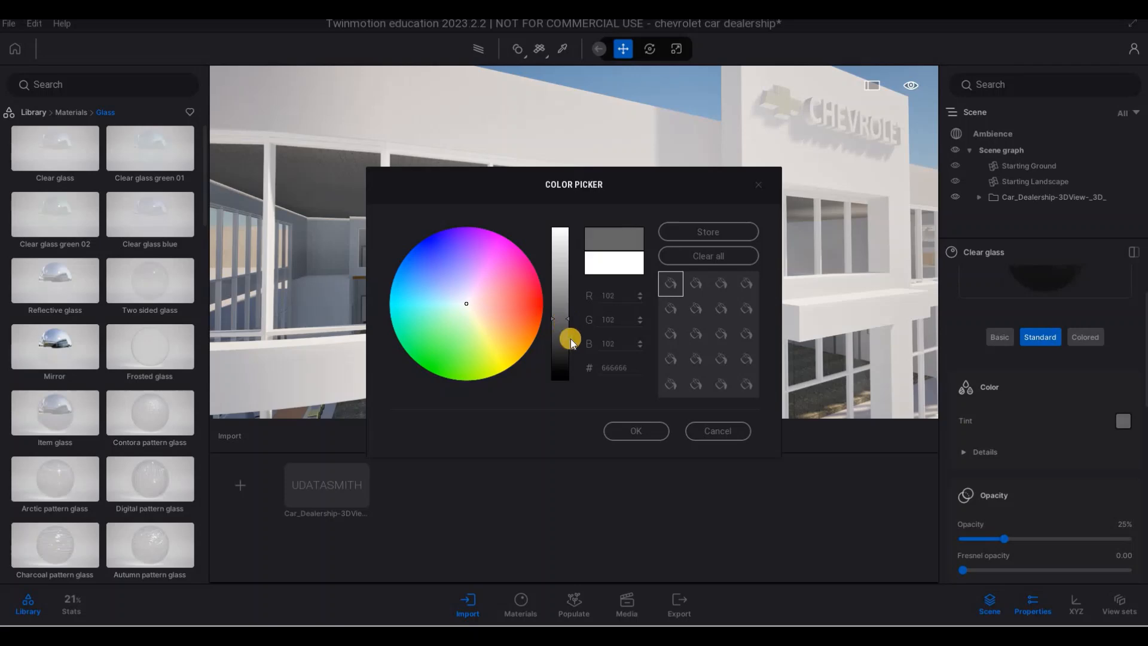
click(1048, 486)
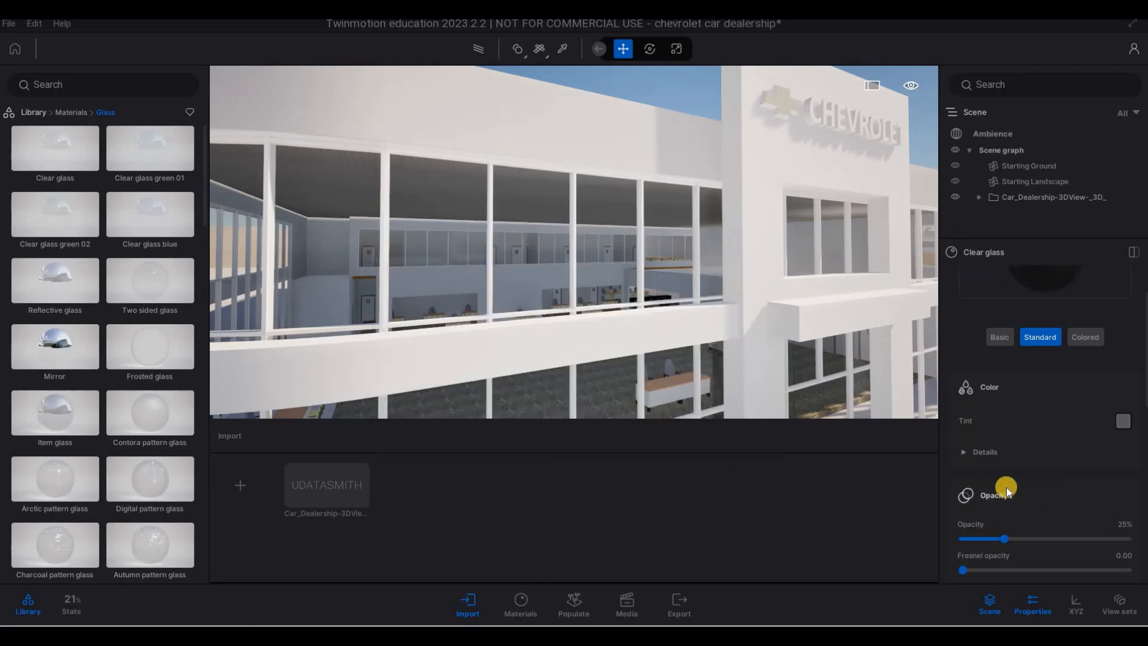
- Raise the Clear glass opacity to 84%, judging the windows against the whole facade
scroll(1041, 483, down, 1)
drag(1080, 484, 1093, 482)
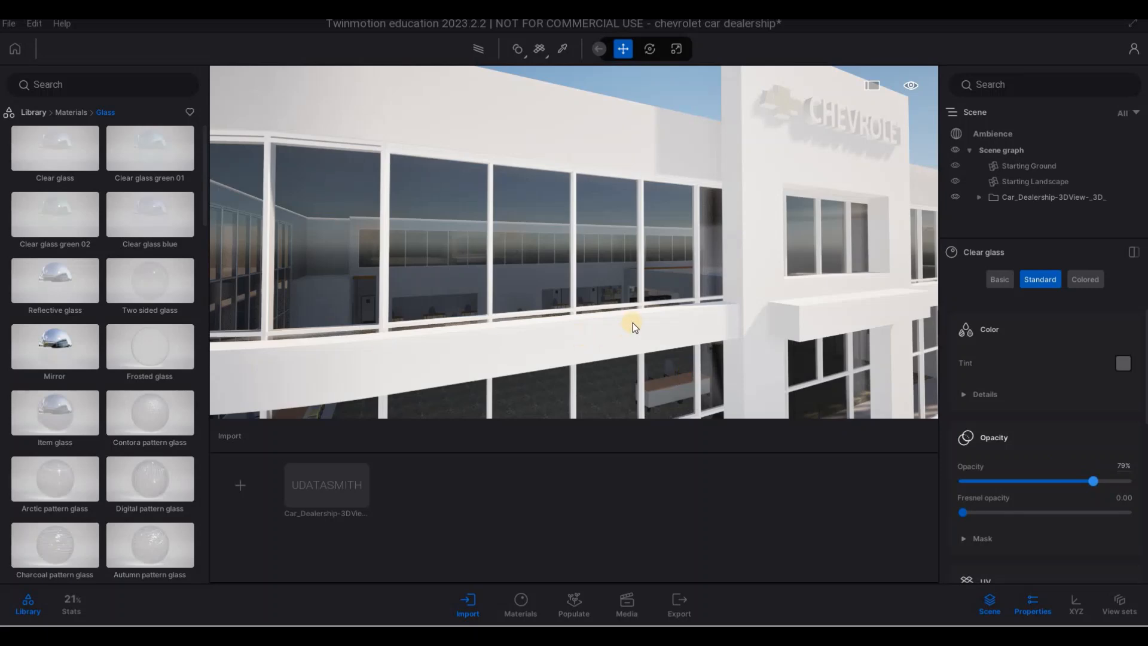
key(s)
key(e)
key(a)
key(q)
key(s)
click(1101, 484)
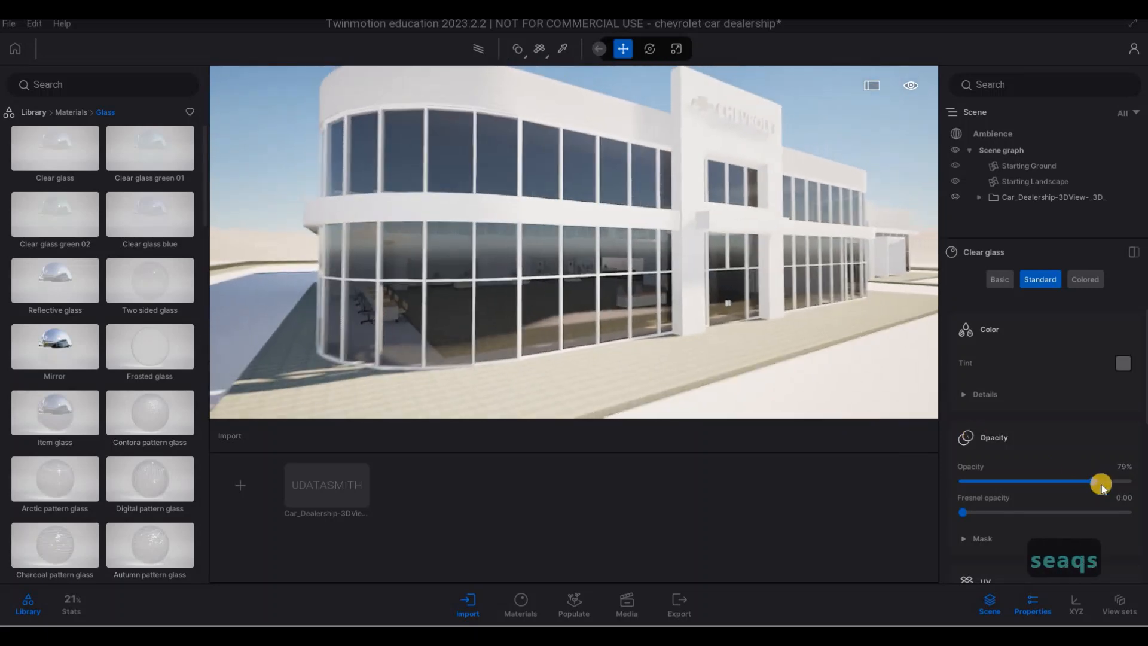
drag(1101, 484, 1103, 482)
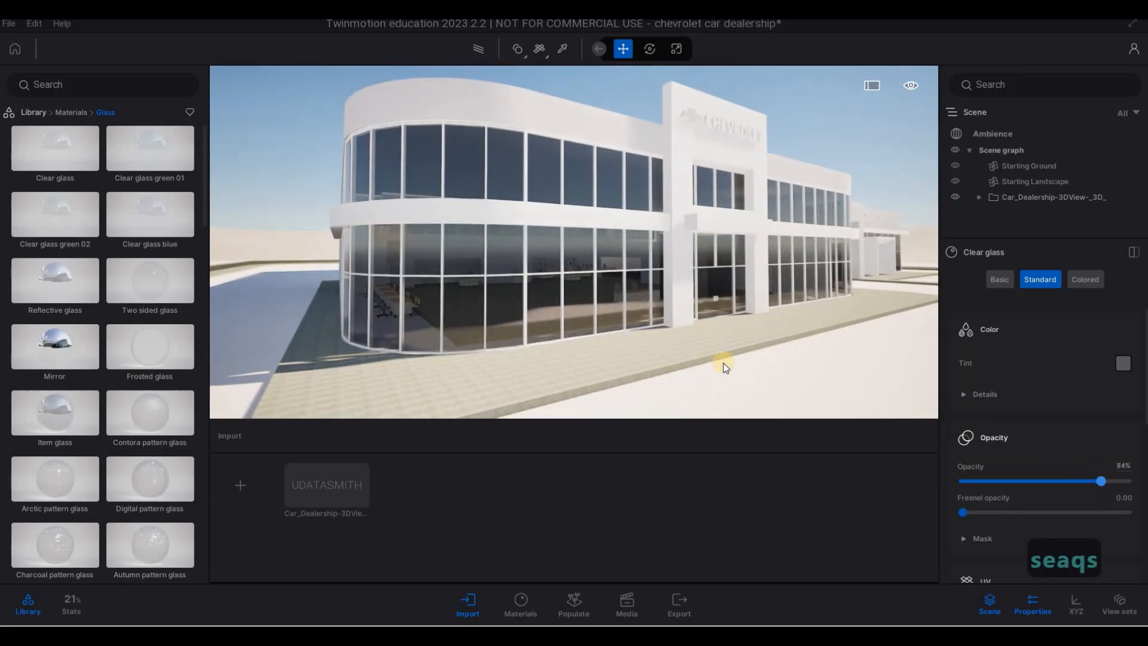
key(s)
key(d)
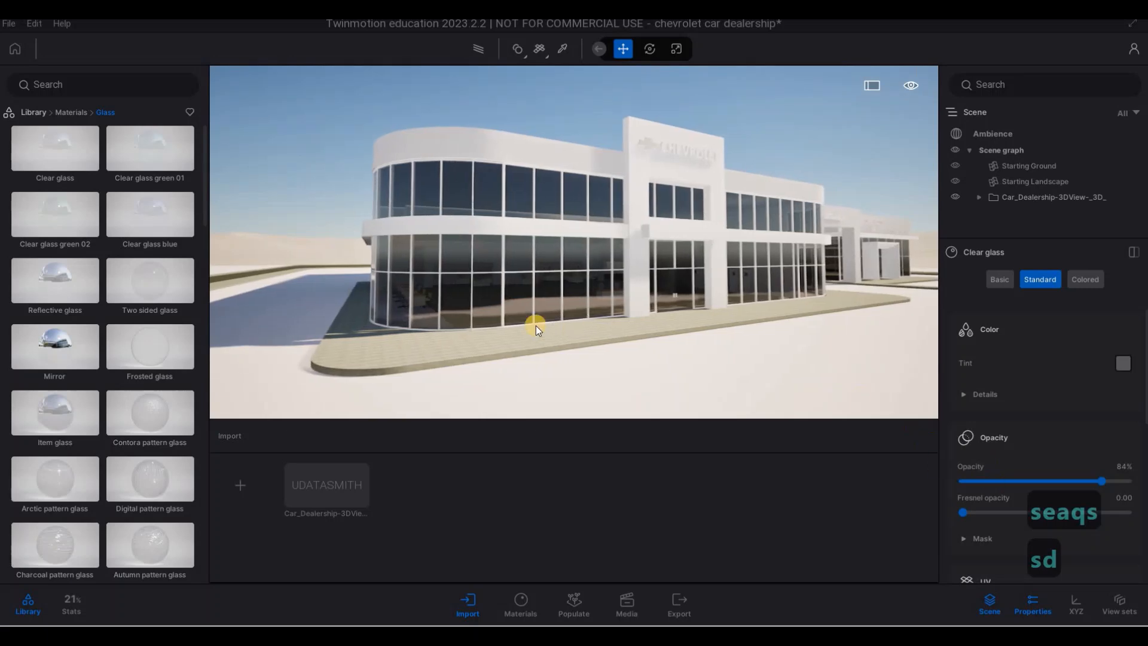
- Apply the Aluminium panels 150x150 metal material to the curved upper wall above the windows
drag(55, 149, 565, 236)
key(w)
key(q)
key(w)
key(q)
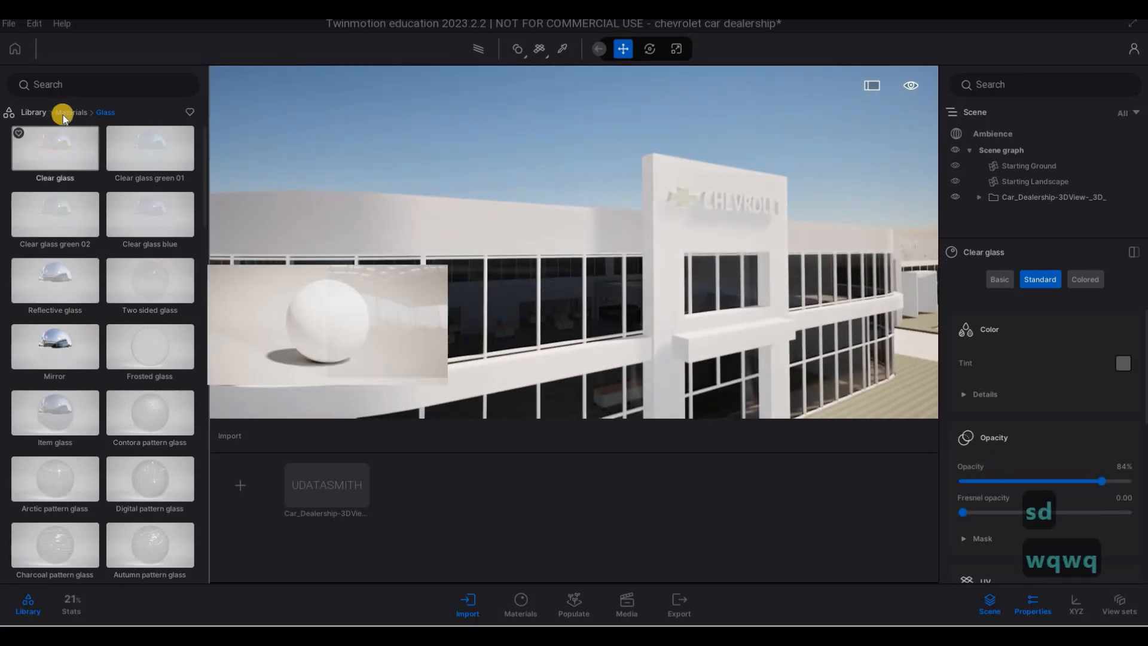
click(71, 112)
key(a)
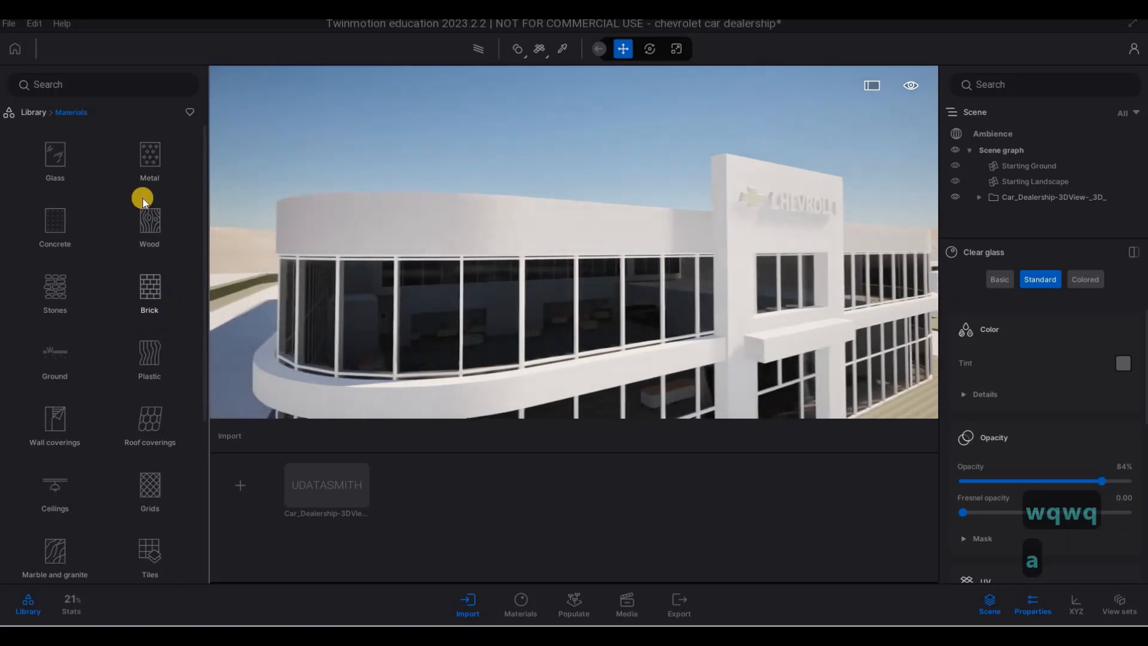
click(147, 158)
scroll(127, 339, down, 10)
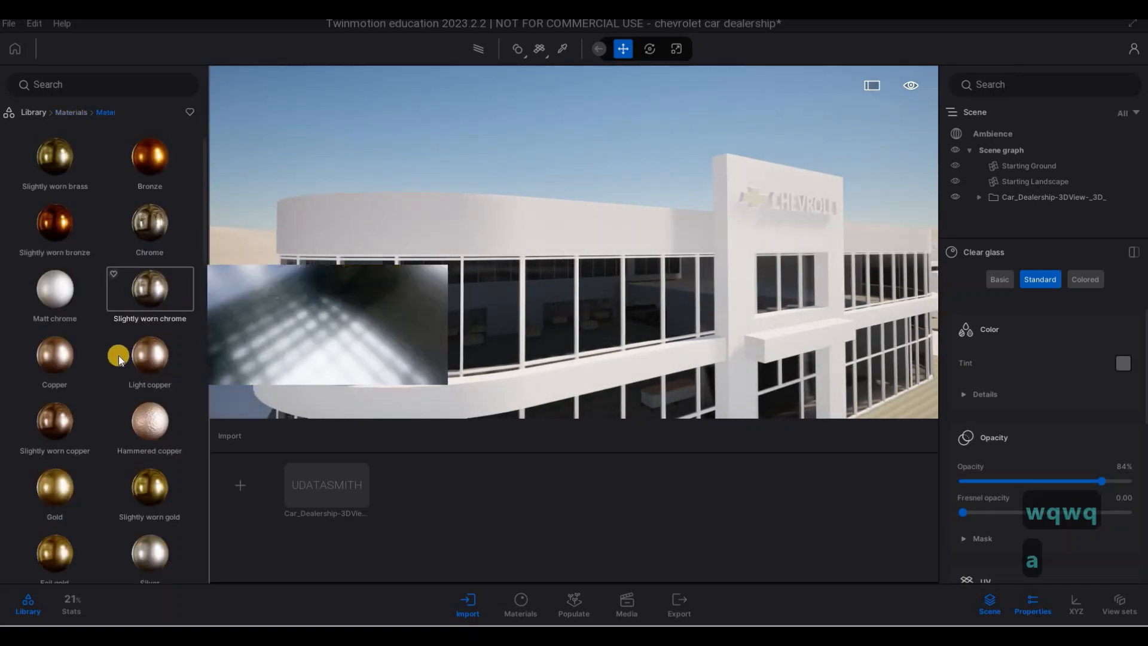
scroll(159, 341, down, 4)
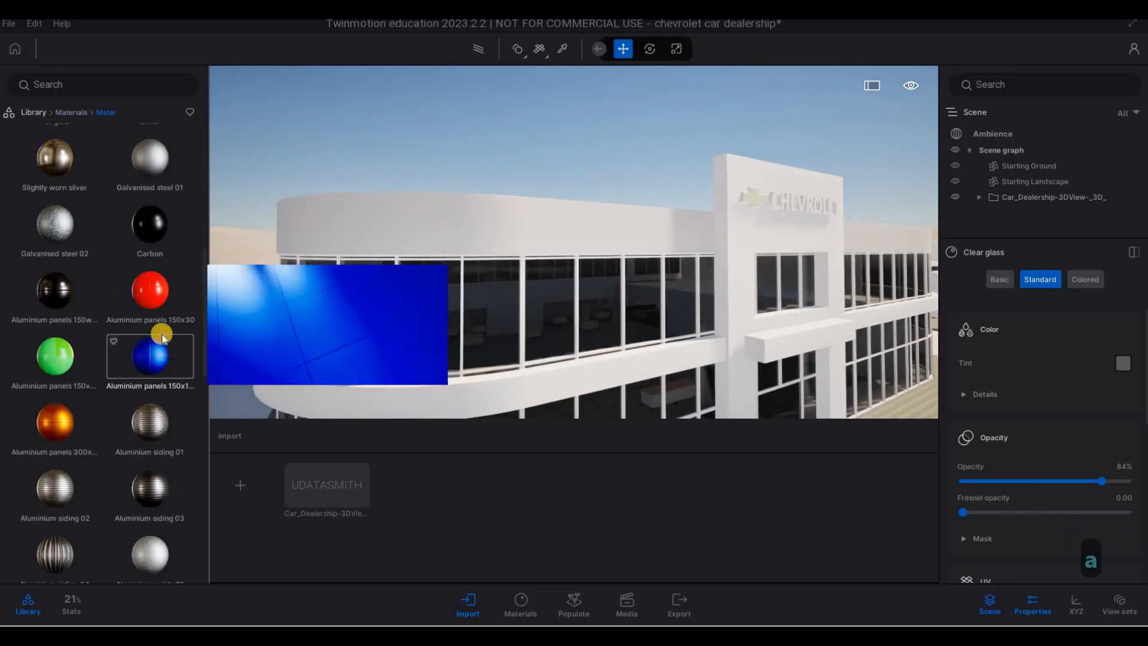
drag(162, 343, 457, 223)
- Enlarge the panel pattern on the upper wall by setting its UV scale to 5.66
key(a)
key(w)
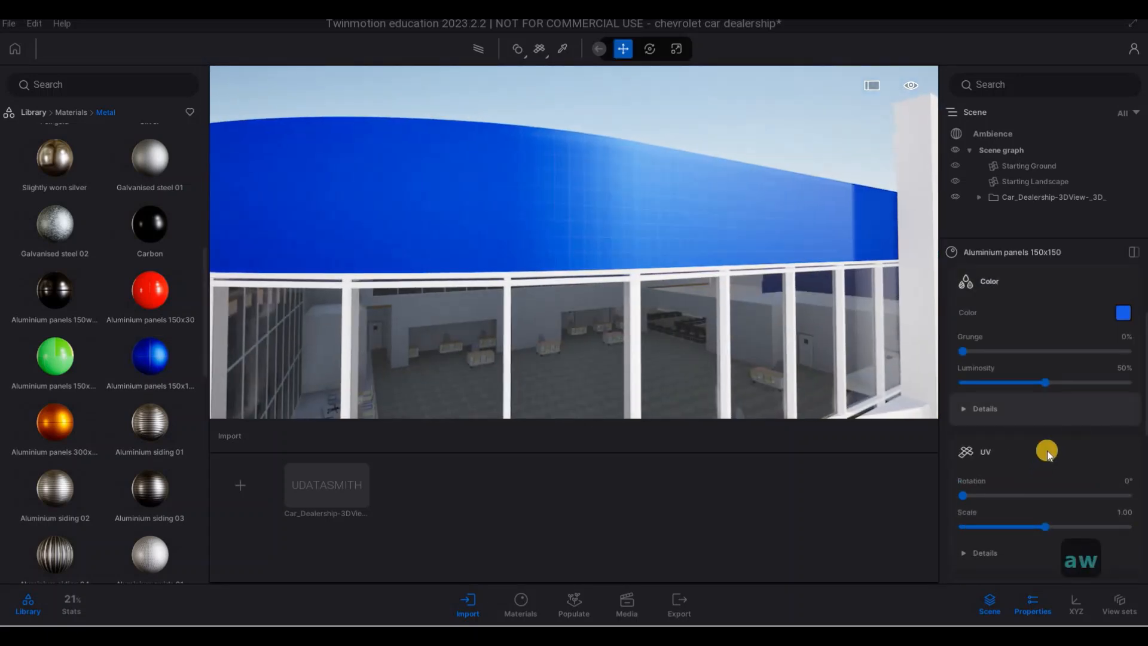
scroll(1044, 486, down, 1)
drag(1045, 488, 1089, 483)
- Change the upper wall panels' color to light grey, about RGB 174, 179, 177
click(1122, 274)
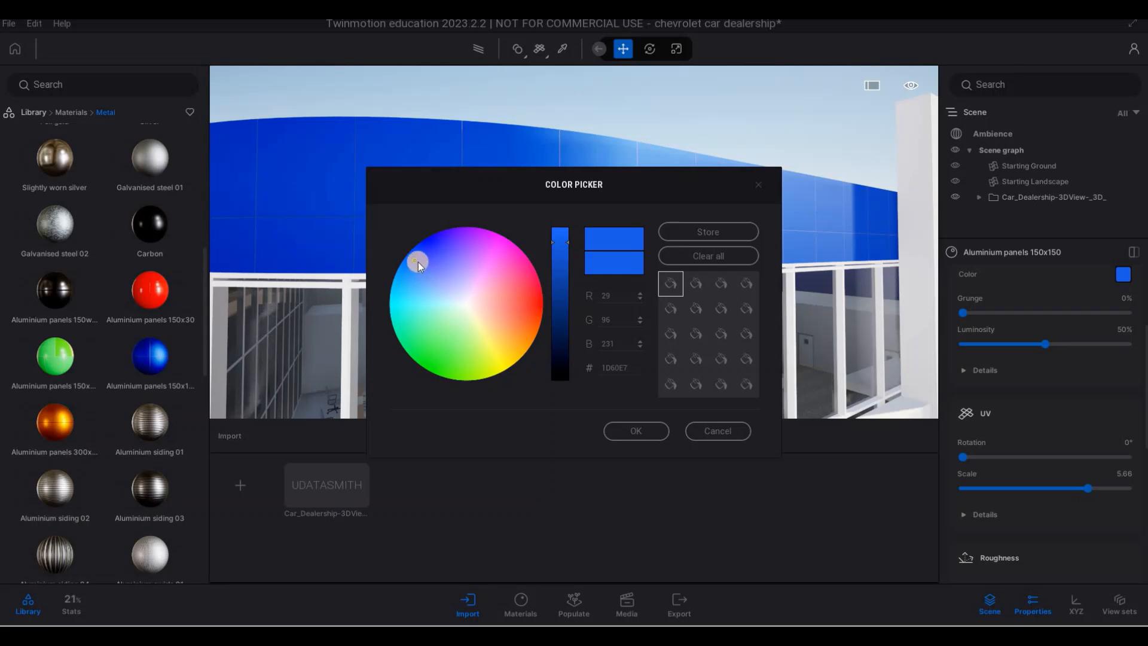
click(466, 304)
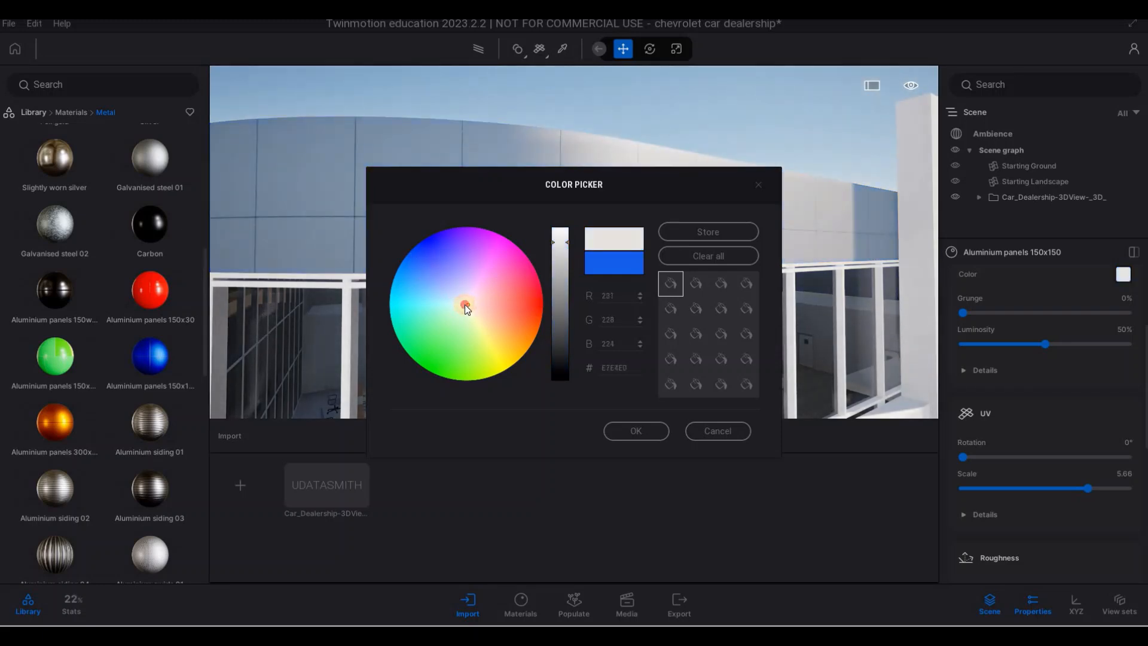
drag(563, 273, 561, 277)
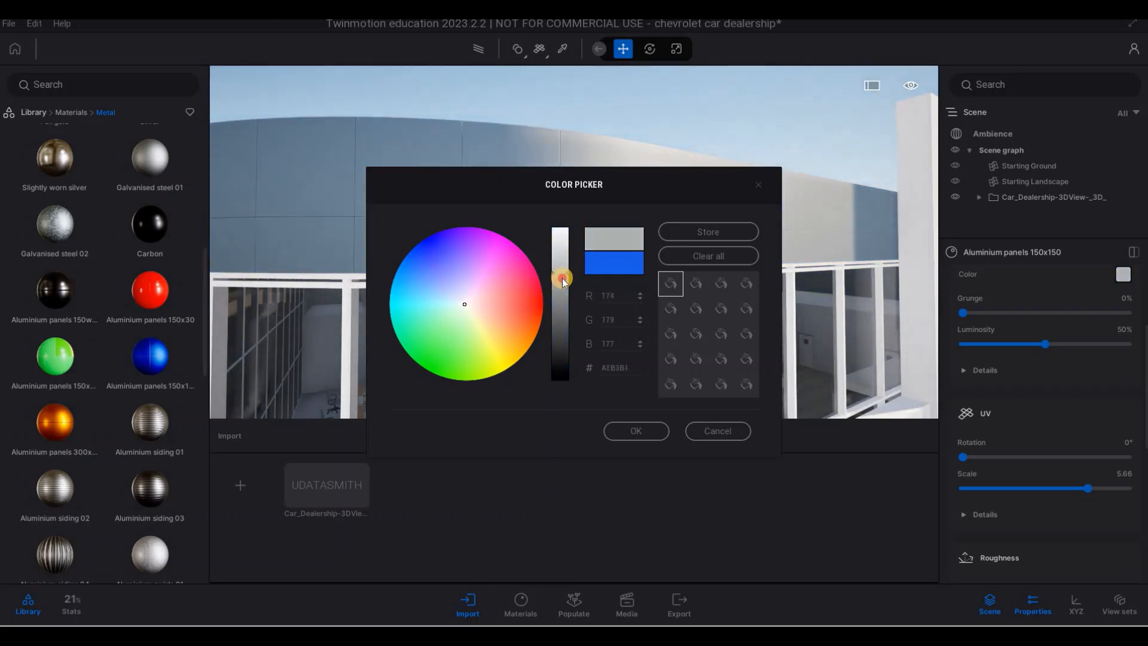
click(636, 431)
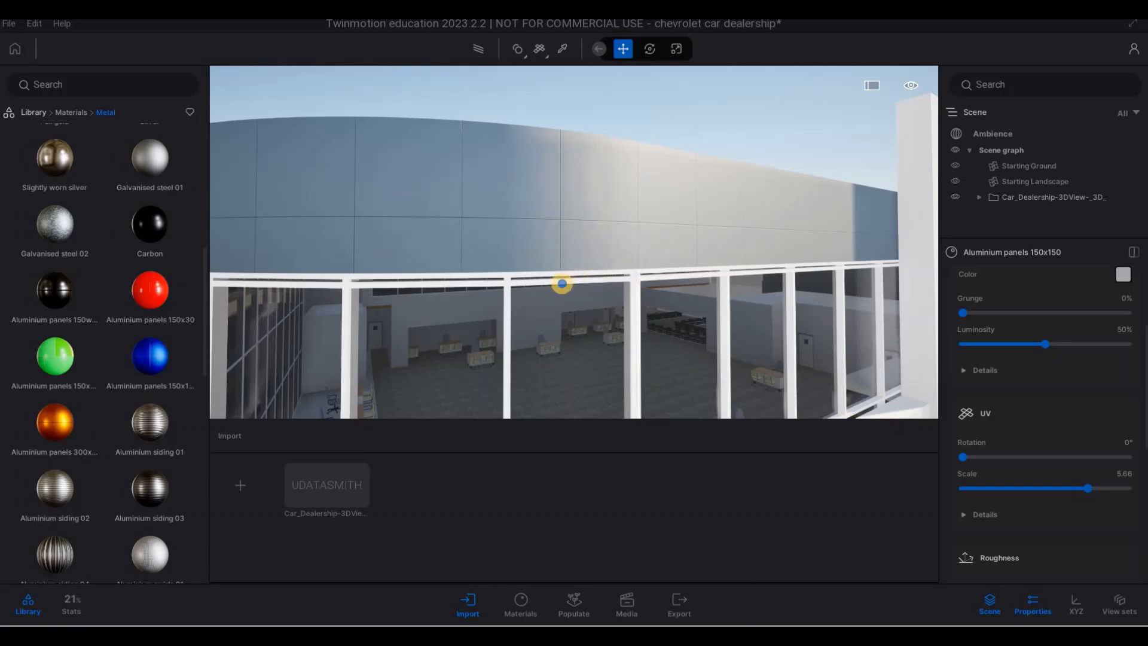
- Examine the panelled upper walls and tinted glazing by moving around the building
key(d)
right_drag(469, 308, 145, 372)
key(d)
key(w)
key(w)
key(s)
key(a)
key(w)
key(d)
key(w)
key(d)
key(a)
key(w)
key(w)
key(w)
key(w)
- Apply the blue Aluminium panels 150x150 material to the entrance portal and the band between the floors
key(a)
key(a)
key(a)
key(a)
key(a)
key(a)
key(a)
key(a)
key(a)
key(a)
key(a)
key(a)
drag(146, 372, 379, 346)
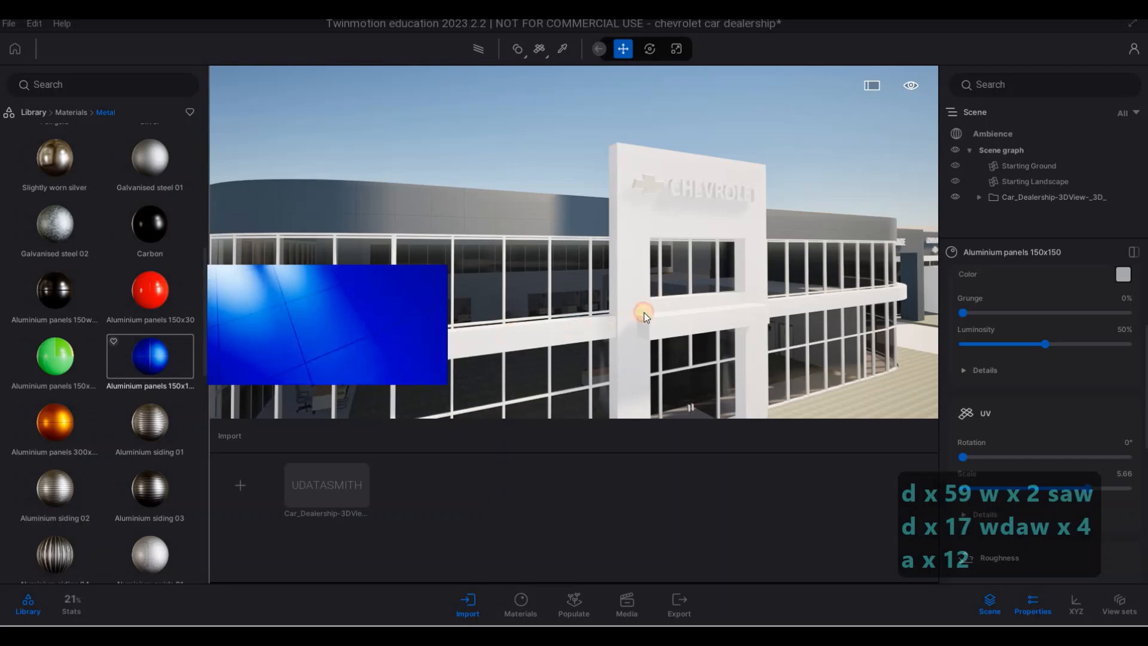
drag(644, 313, 665, 322)
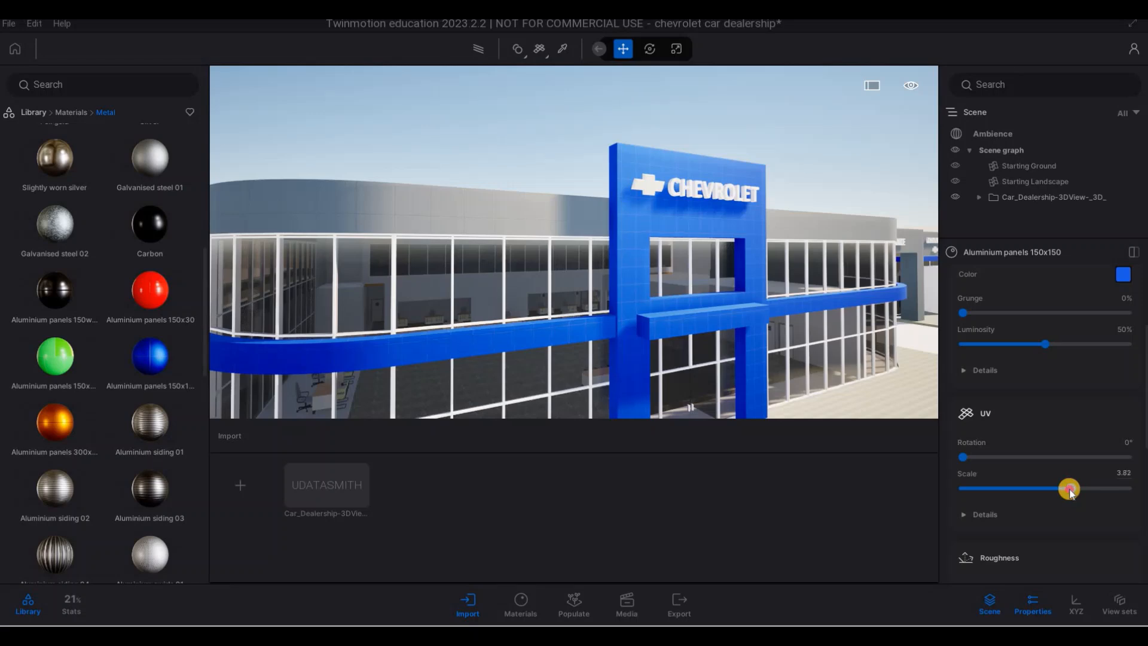
- Set the blue portal panels' UV scale to 3.69 and change their color to light blue, RGB 2, 166, 231
key(d)
key(w)
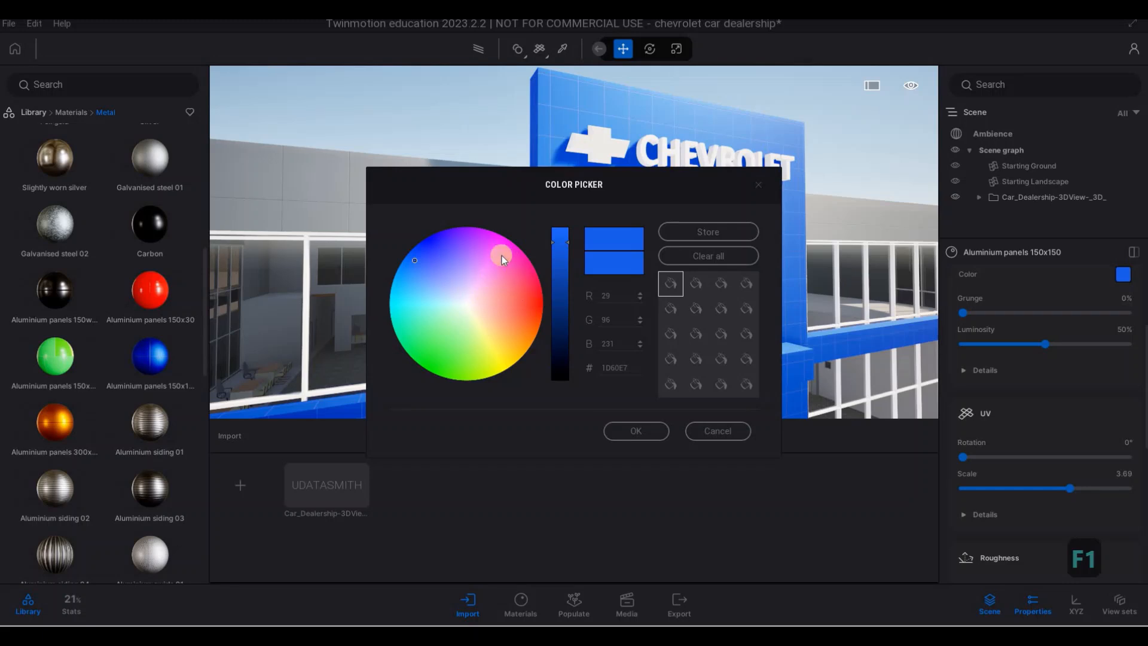
click(395, 275)
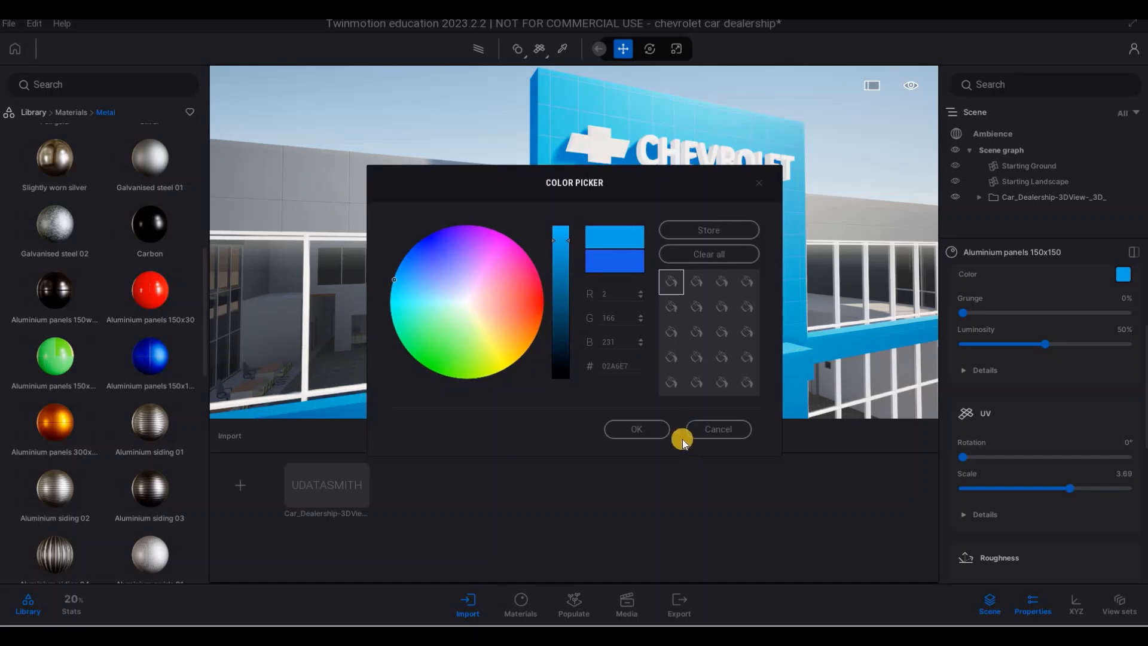
- Examine the recolored entrance portal and its Chevrolet sign up close
key(s)
key(d)
right_drag(540, 346, 431, 267)
key(a)
key(w)
key(e)
key(d)
key(e)
key(w)
key(q)
key(q)
key(q)
key(w)
key(w)
key(q)
key(d)
key(w)
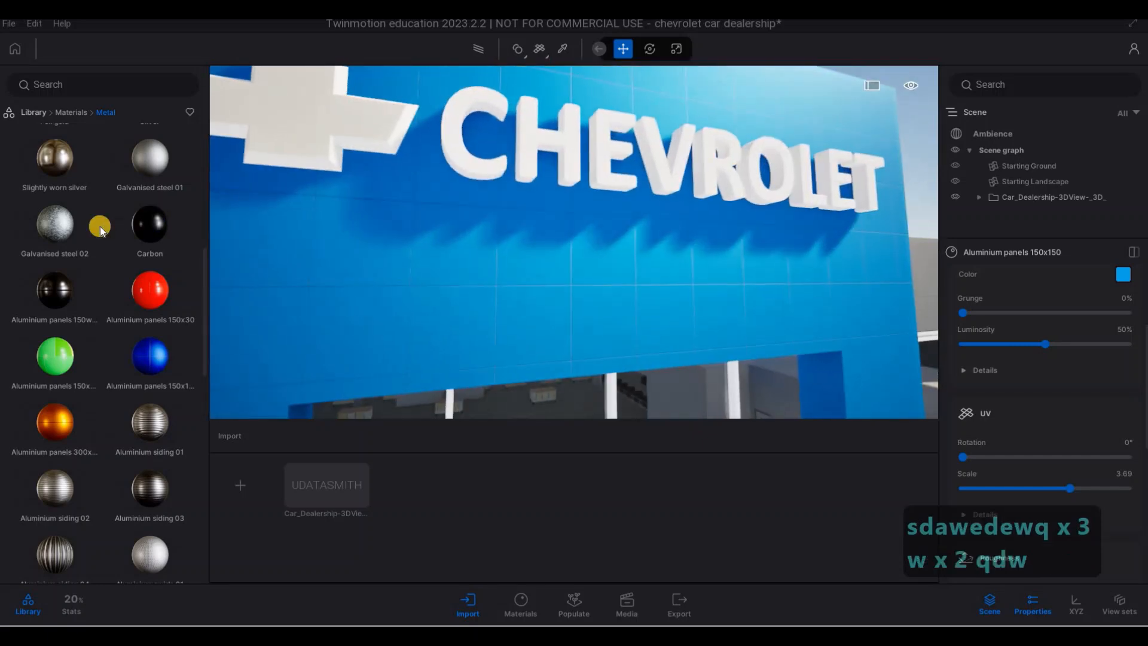
- Apply the Matt chrome material to the Chevrolet lettering on the entrance portal
scroll(105, 238, up, 2)
scroll(103, 238, up, 7)
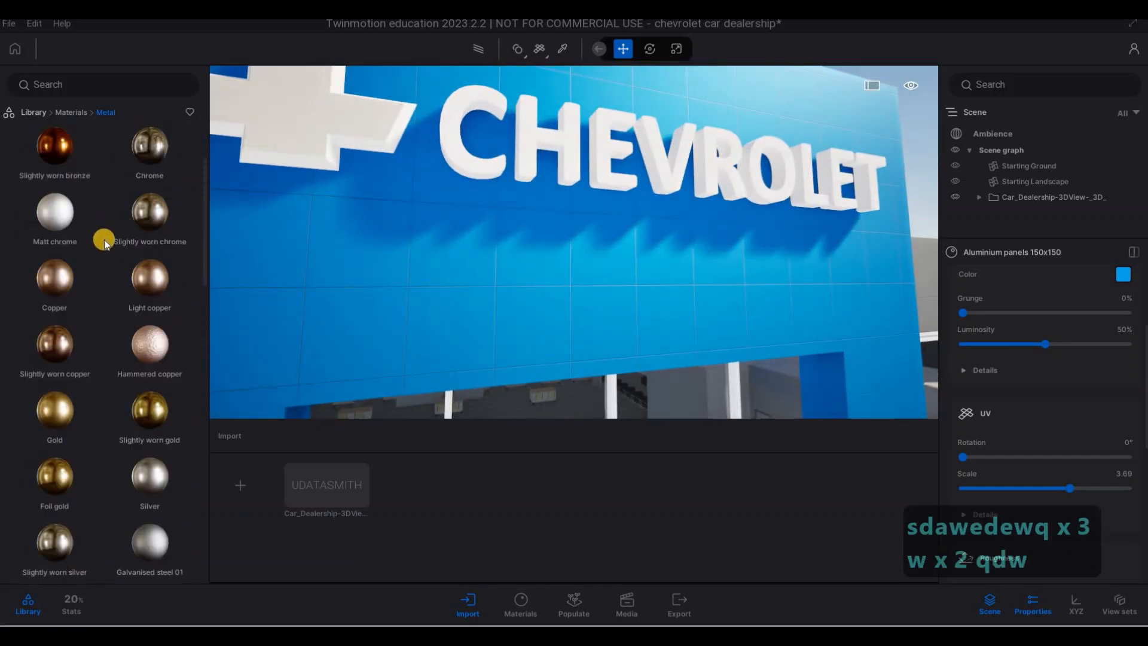
mouse_move(54, 163)
mouse_down()
mouse_move(474, 178)
mouse_move(147, 178)
mouse_move(62, 166)
mouse_up()
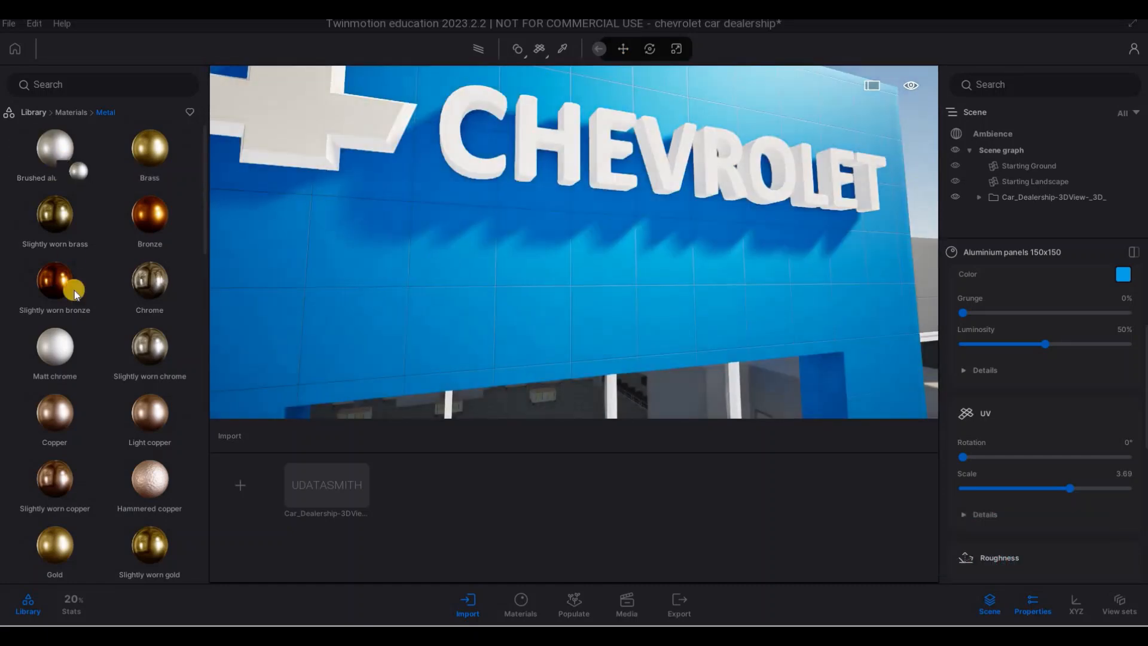
mouse_move(54, 345)
mouse_down()
mouse_move(492, 202)
mouse_move(476, 172)
mouse_up()
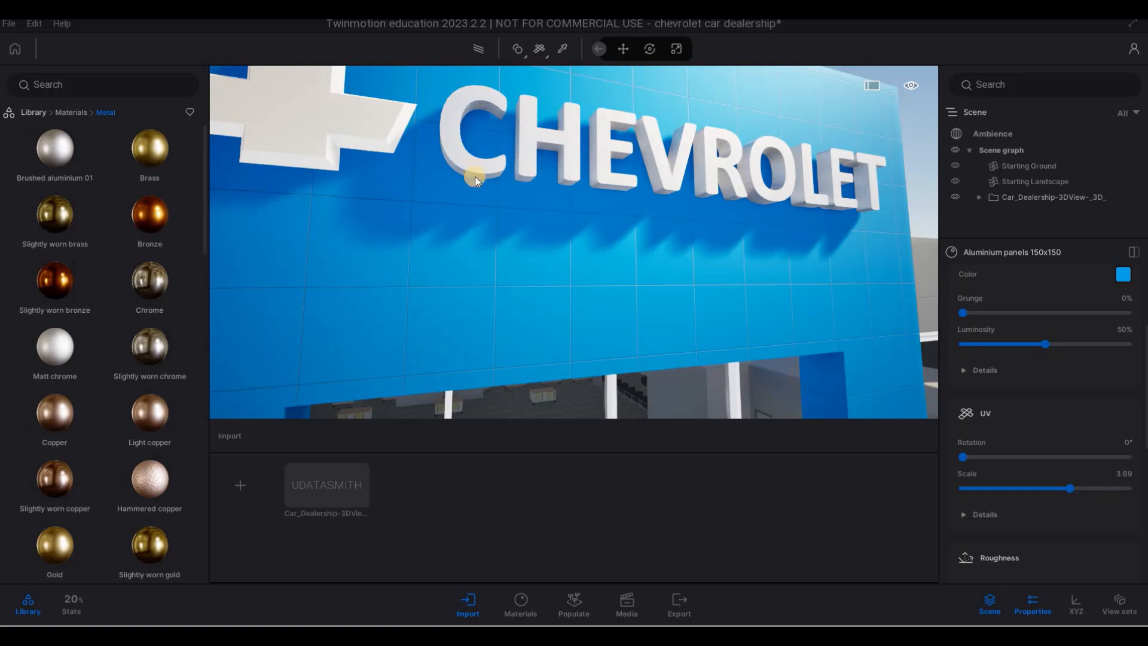
- Apply the Silver metal material to the Chevrolet lettering on the entrance portal
key(w)
key(s)
key(a)
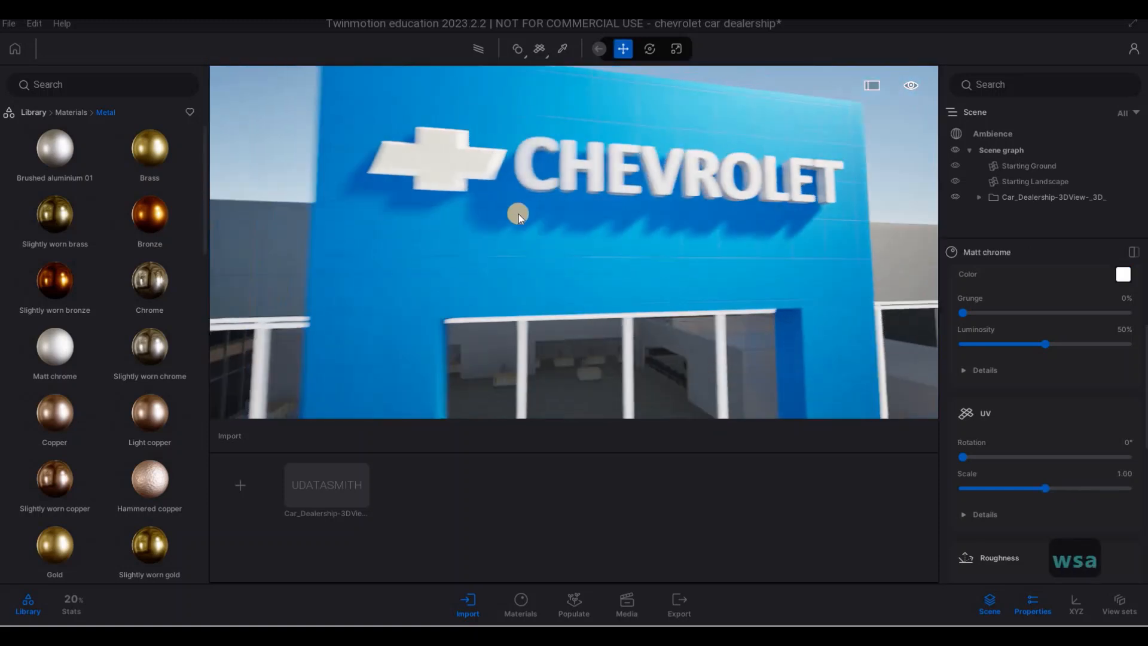
key(q)
key(w)
scroll(136, 372, down, 1)
mouse_move(138, 378)
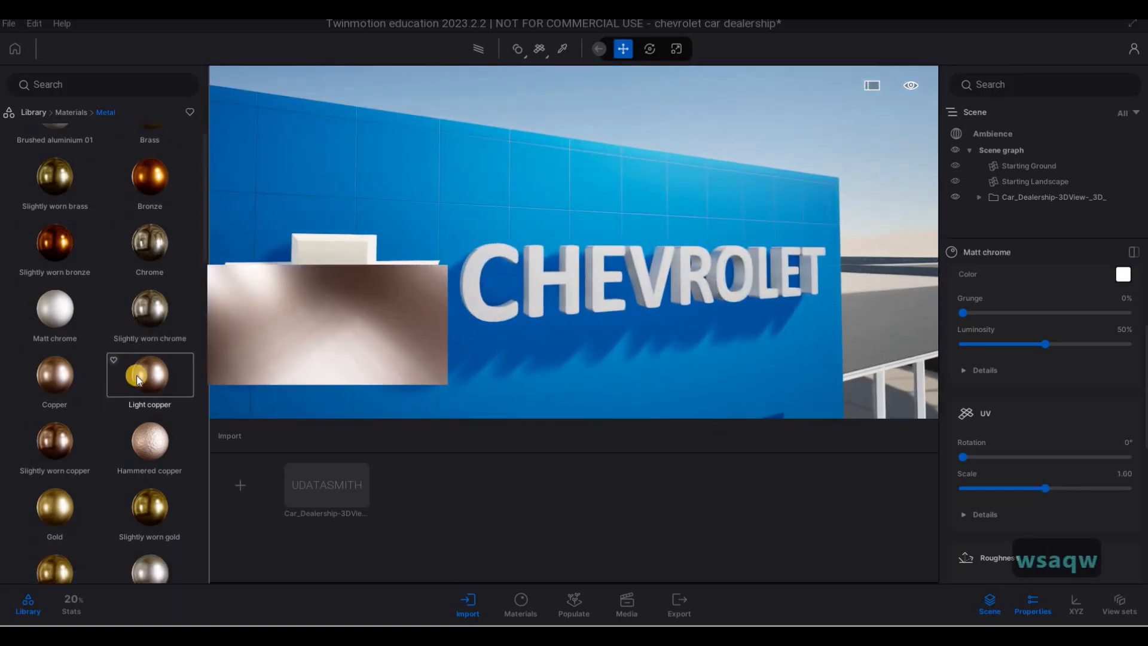
scroll(138, 378, down, 1)
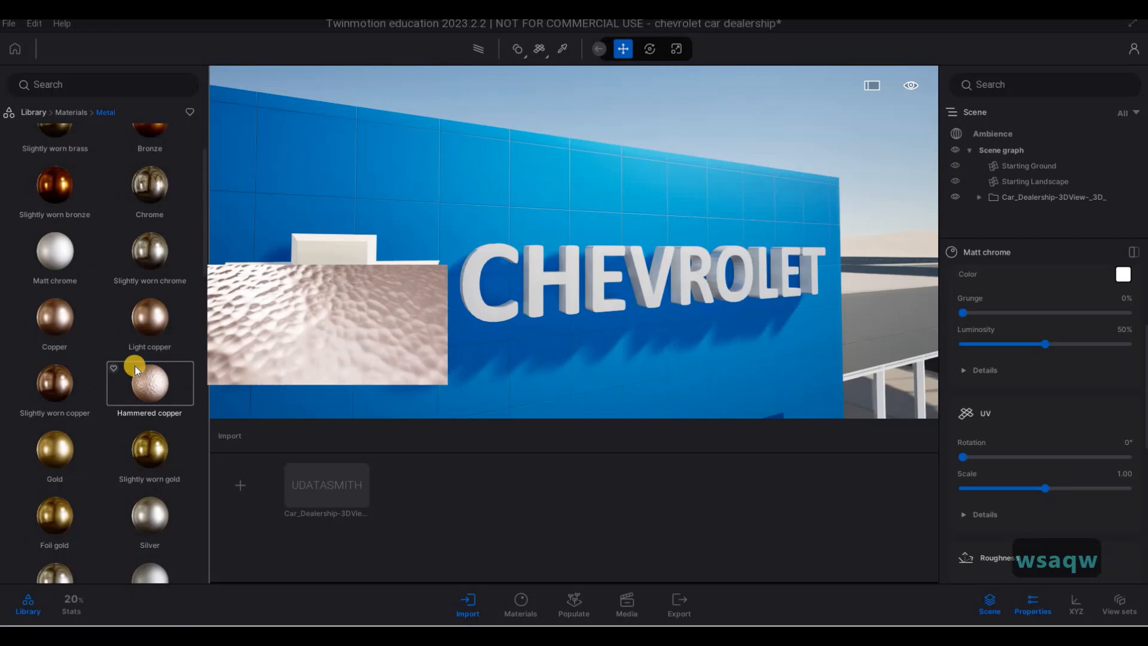
drag(165, 508, 480, 306)
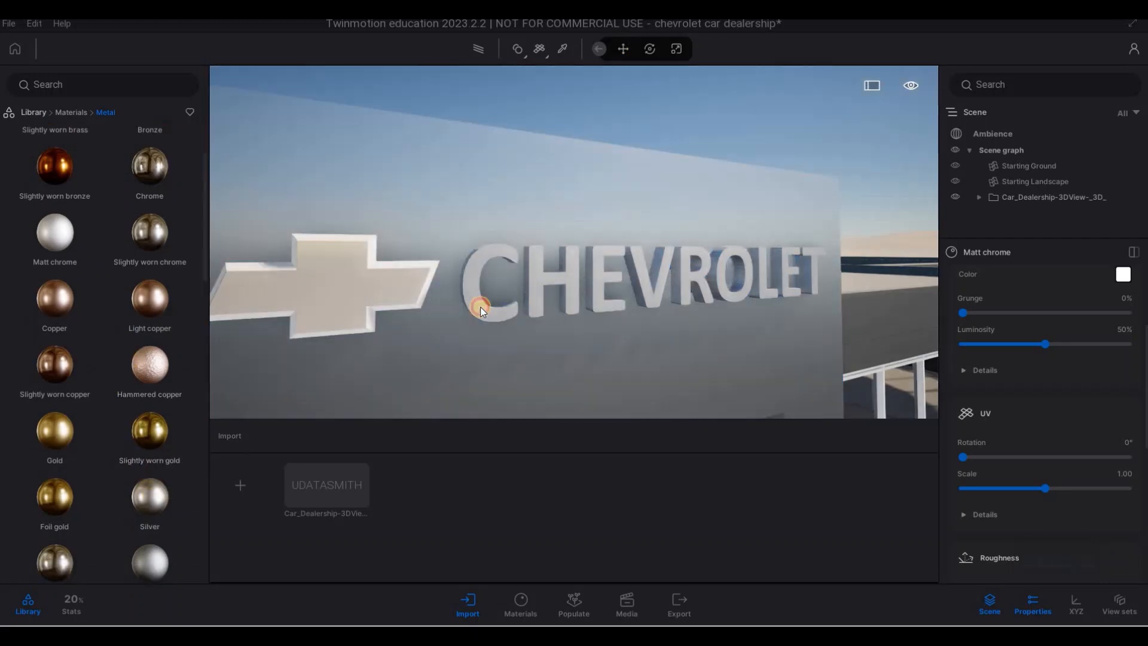
- Try the Silver and Matt chrome materials on the bowtie emblem beside the lettering
drag(159, 511, 372, 259)
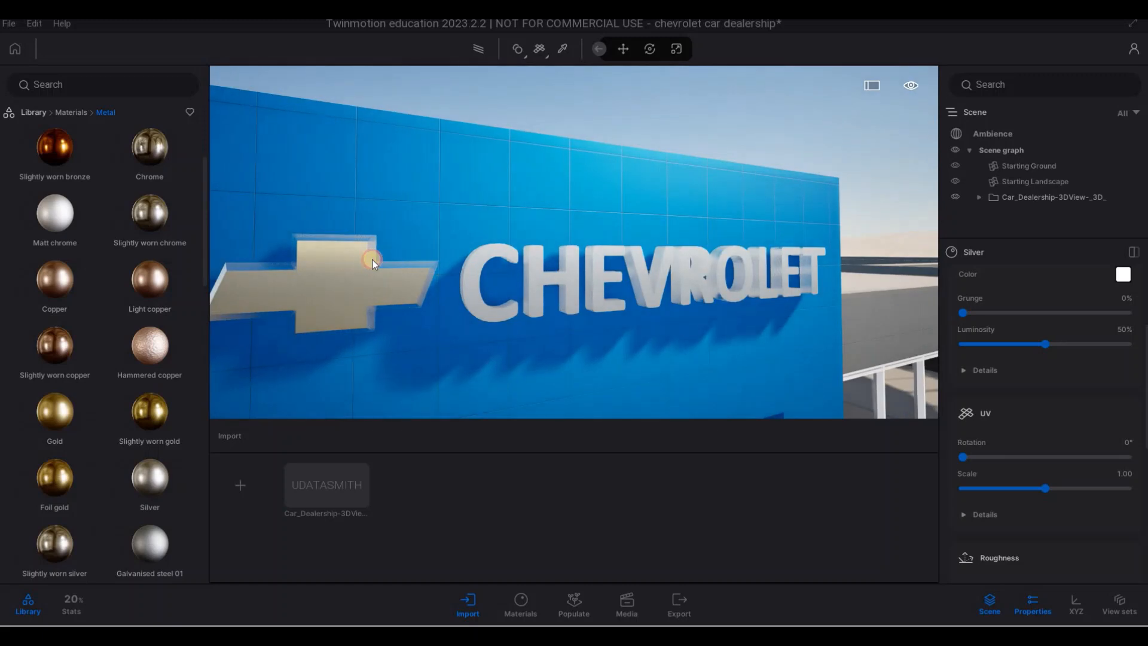
drag(65, 229, 372, 261)
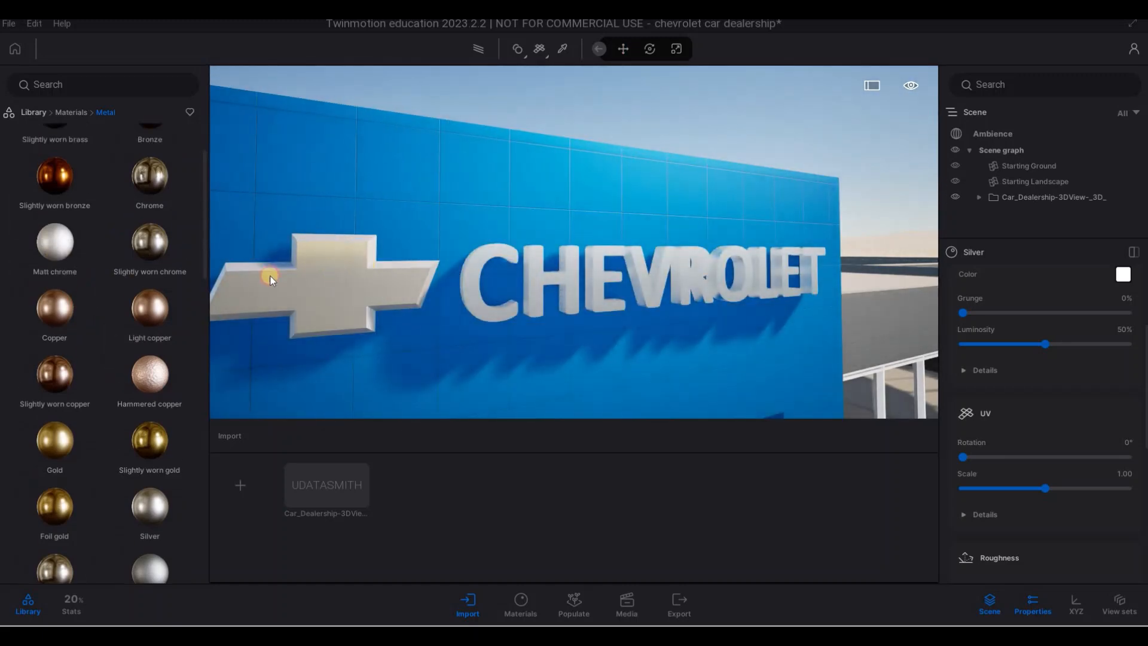
drag(193, 302, 254, 311)
- Apply the Copper material to the front face of the bowtie emblem
key(w)
key(a)
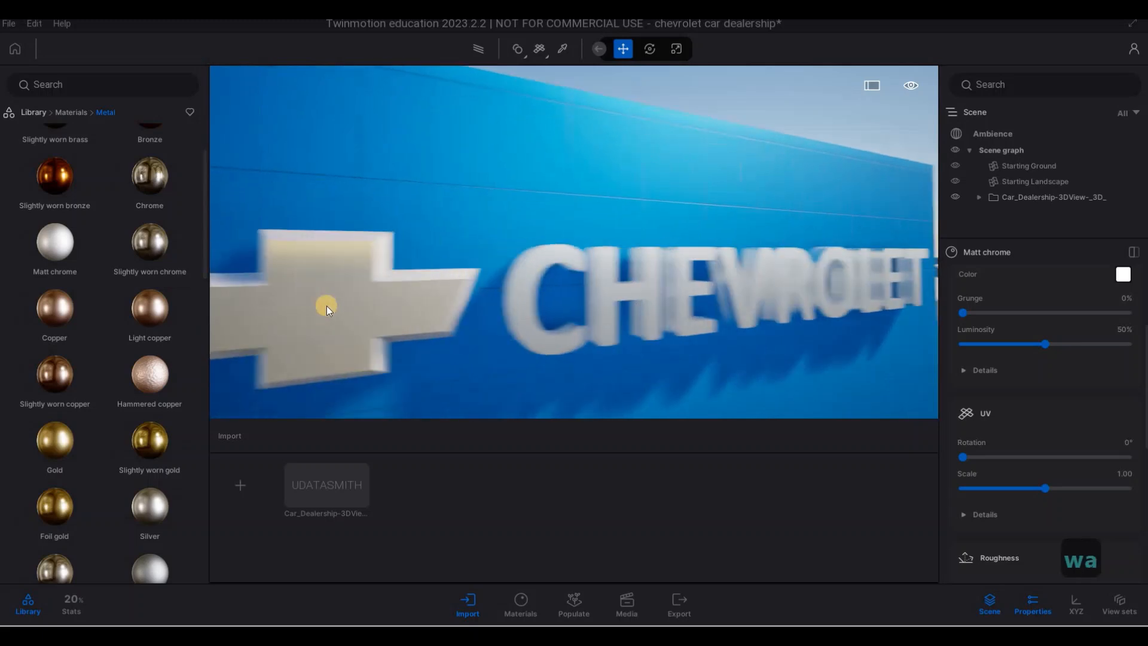
key(e)
key(q)
drag(149, 374, 424, 362)
drag(157, 359, 142, 364)
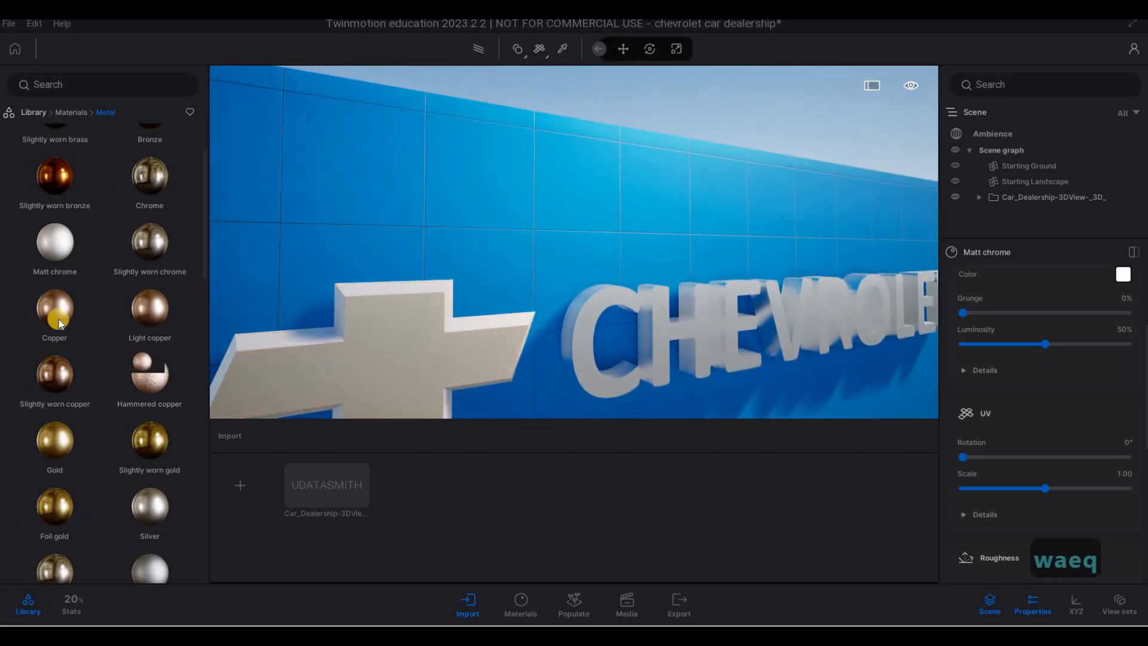
drag(56, 315, 401, 356)
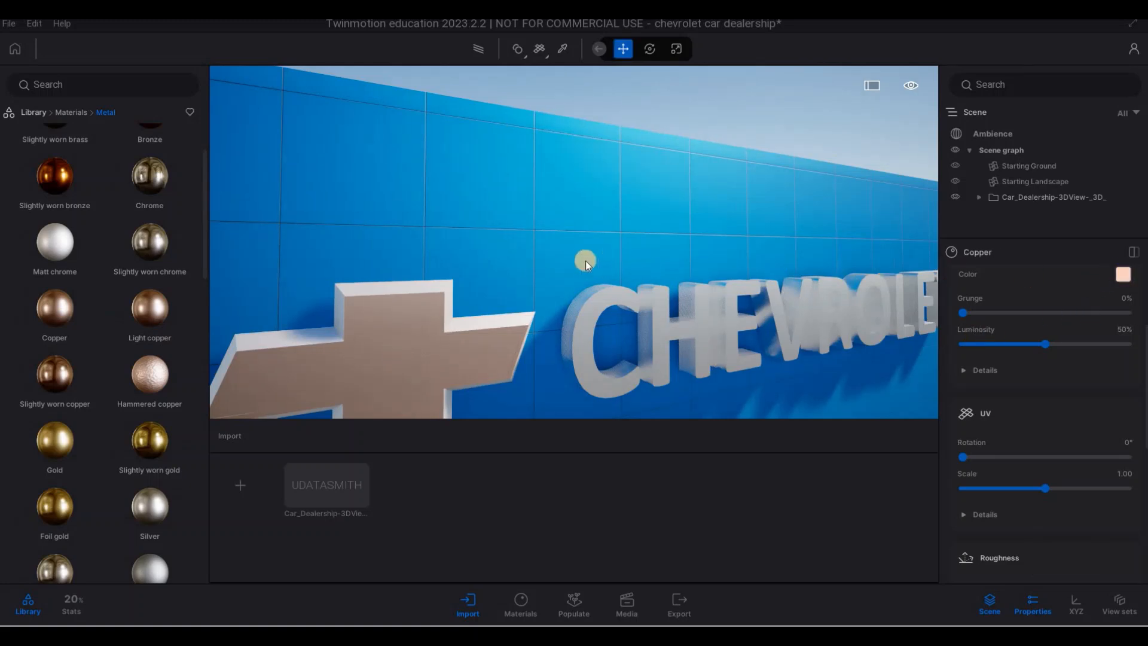
- Change the emblem's copper color to a dark gold, about RGB 198, 163, 66
click(503, 339)
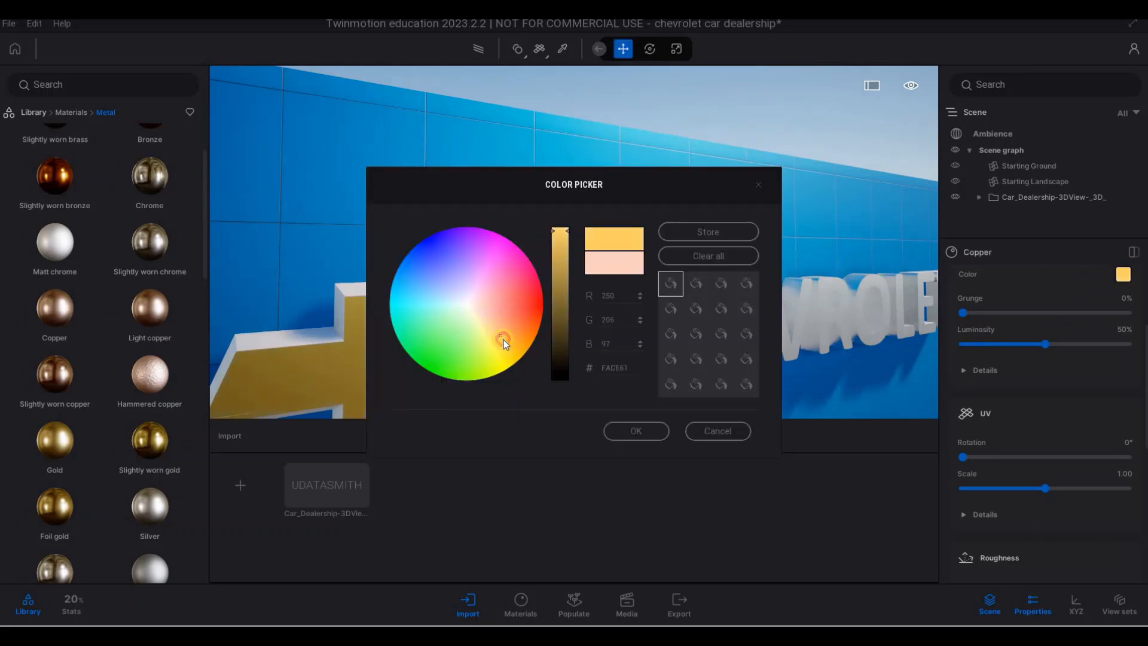
drag(560, 239, 567, 264)
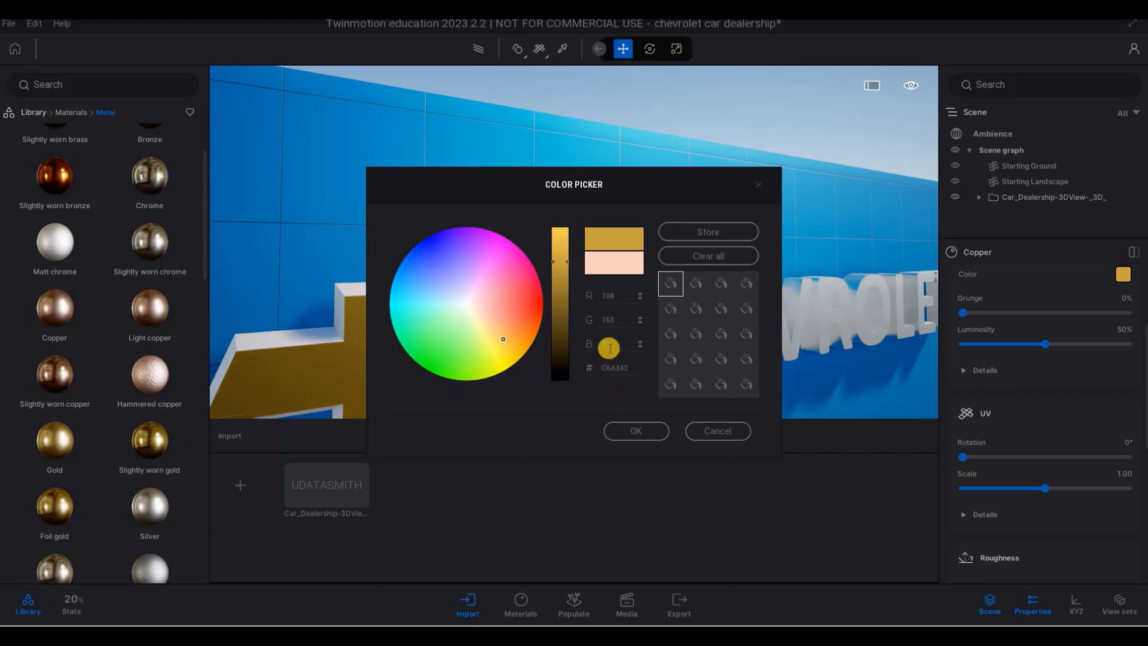
click(636, 431)
- Examine the gold emblem, the roadside pylon sign and the neighboring buildings by flying around the site
key(s)
key(d)
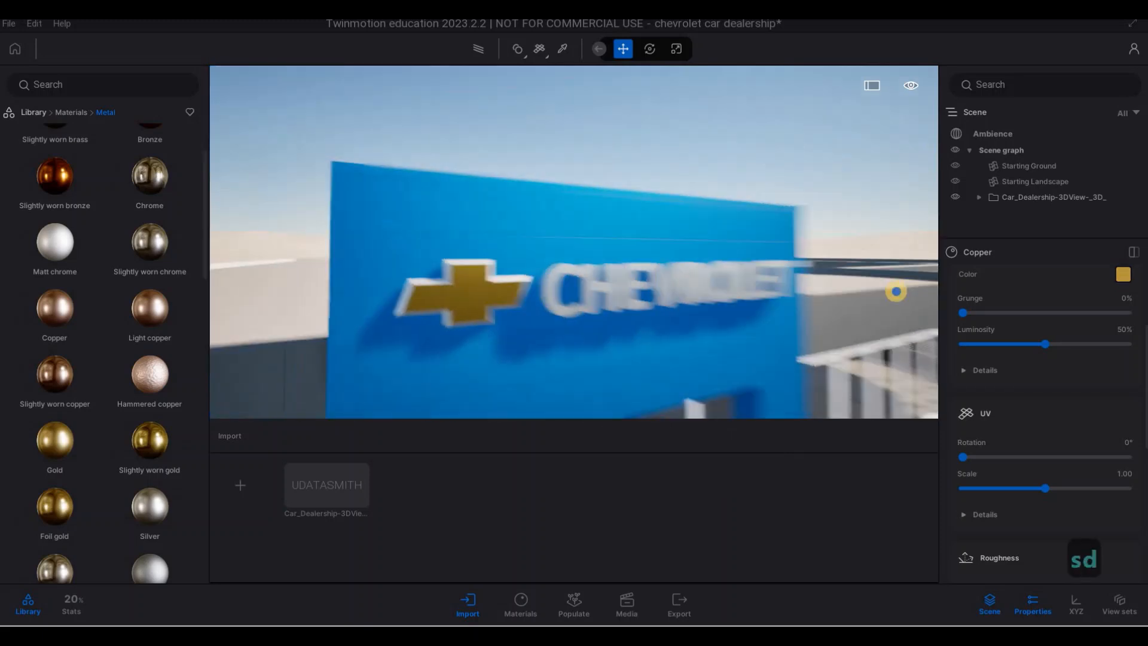
key(w)
key(s)
key(s)
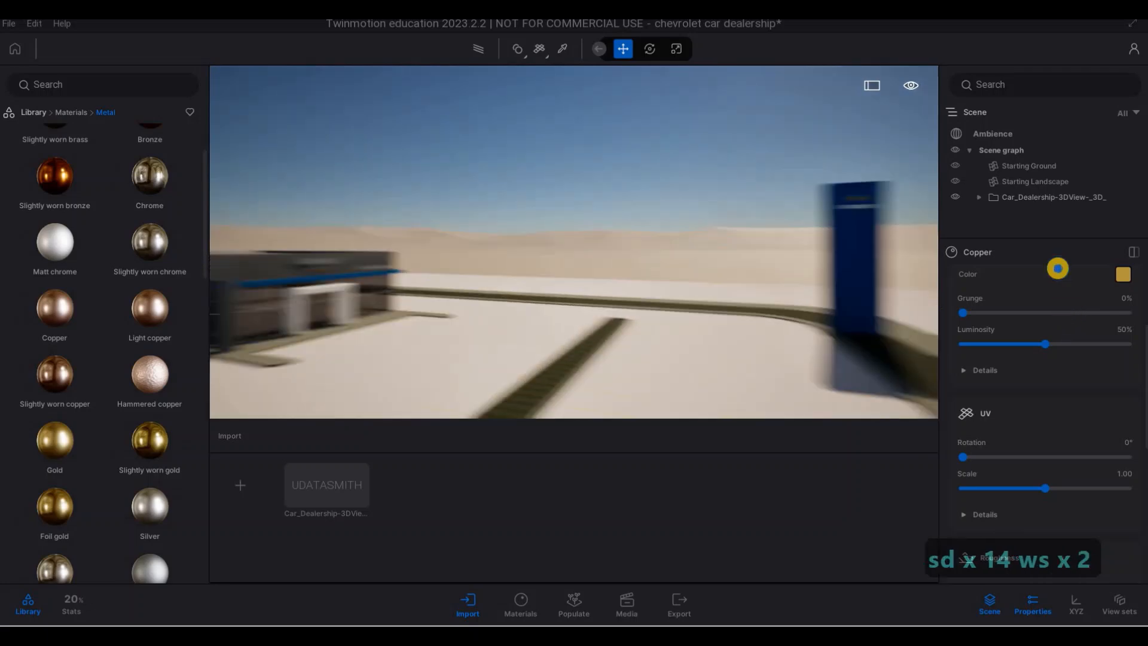
key(w)
key(d)
key(q)
key(q)
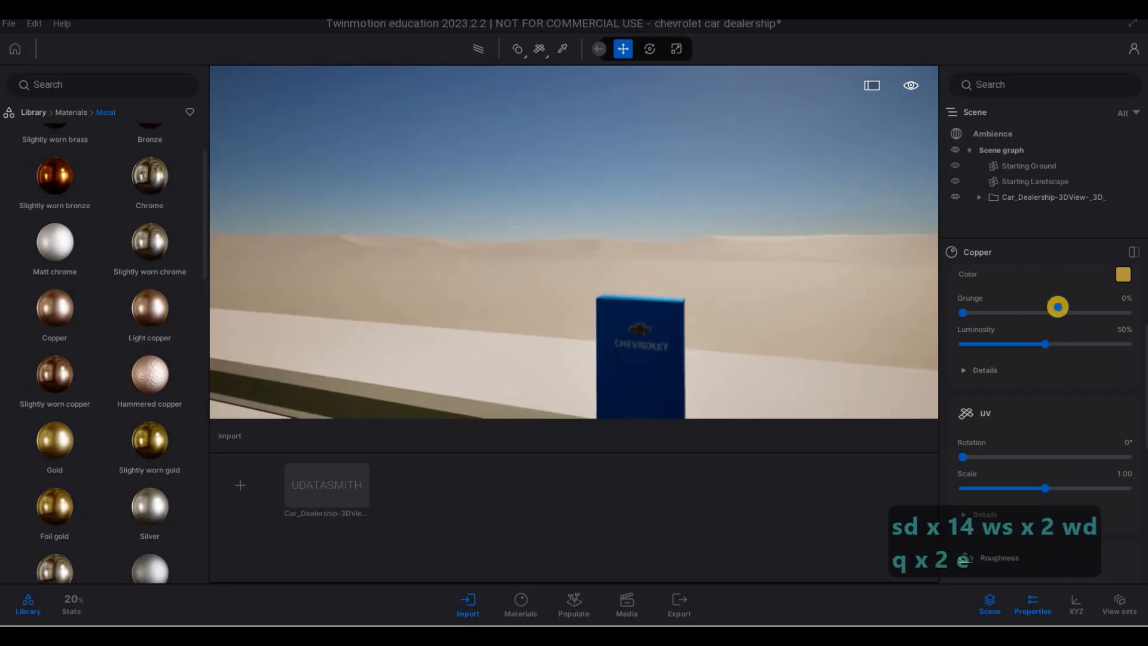
key(e)
key(e)
key(s)
key(a)
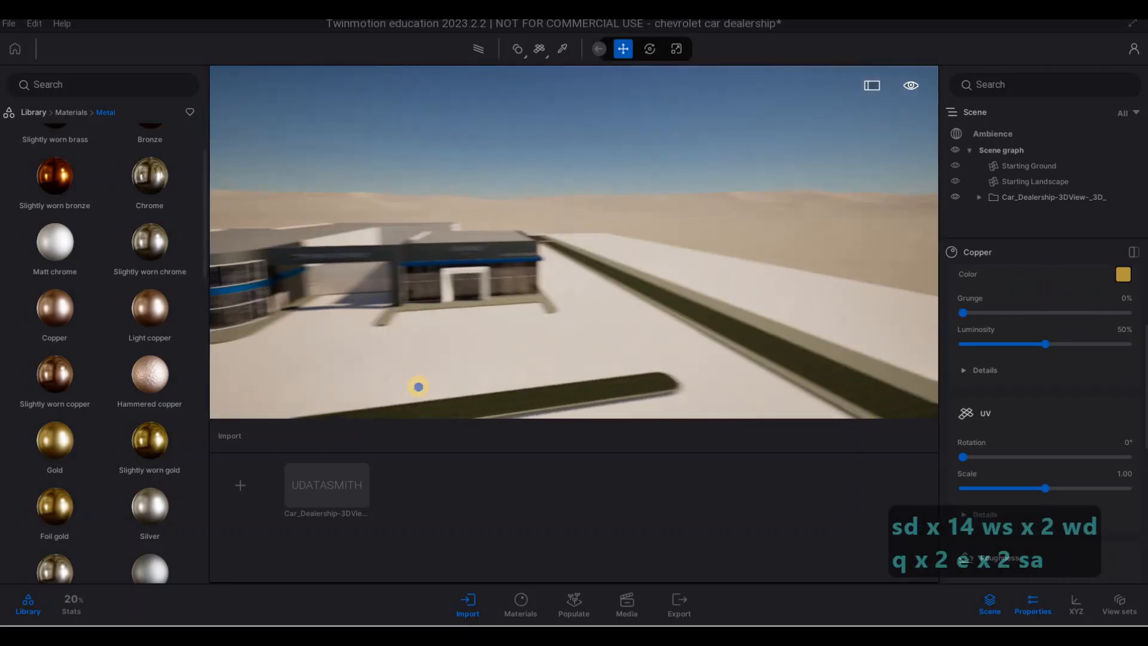
key(w)
key(e)
key(s)
key(s)
key(s)
key(s)
key(s)
key(s)
key(s)
key(s)
key(d)
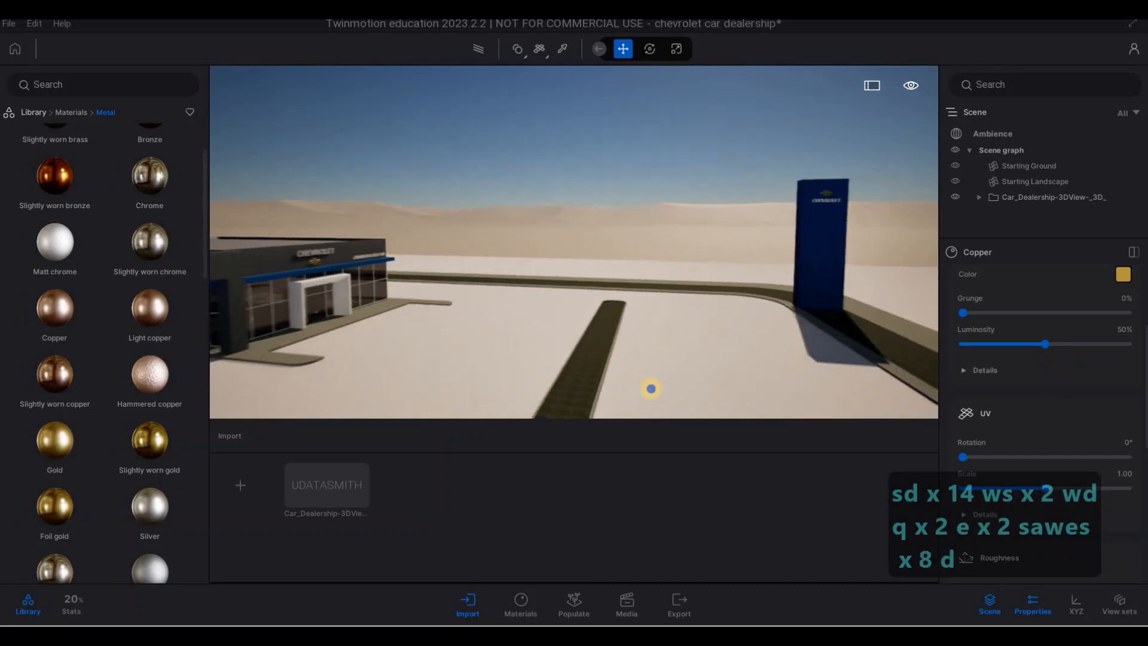
key(a)
key(w)
key(a)
key(e)
key(w)
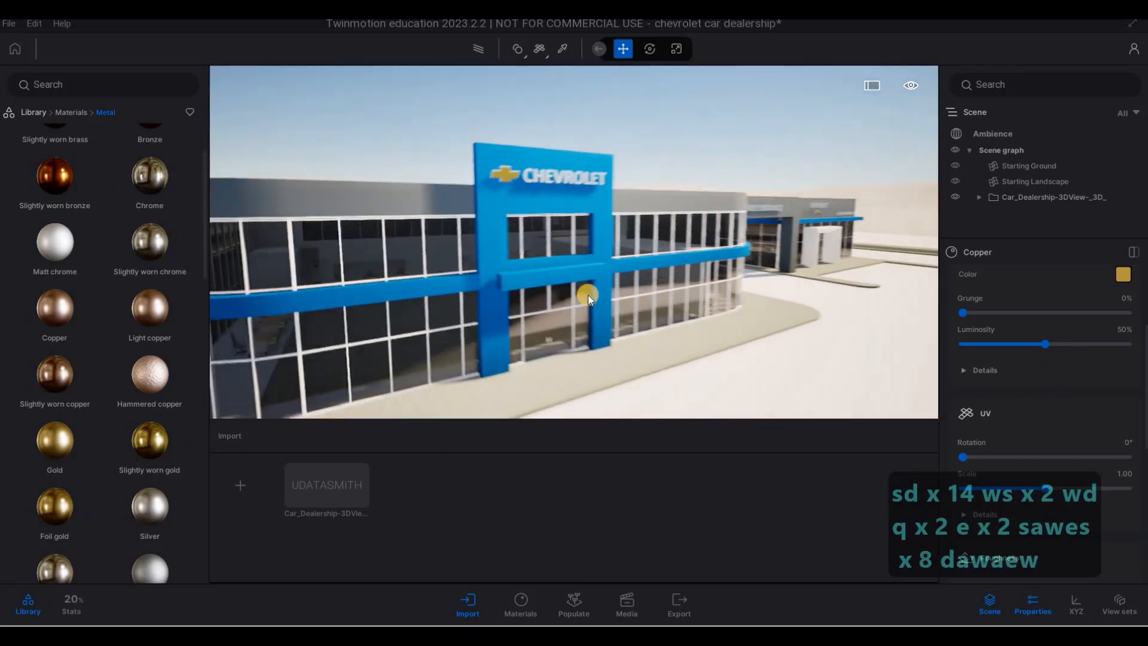
- Pick the white aluminum window frames at the entrance and change their color to dark grey, about RGB 57, 57, 57
key(e)
key(w)
key(d)
key(w)
key(e)
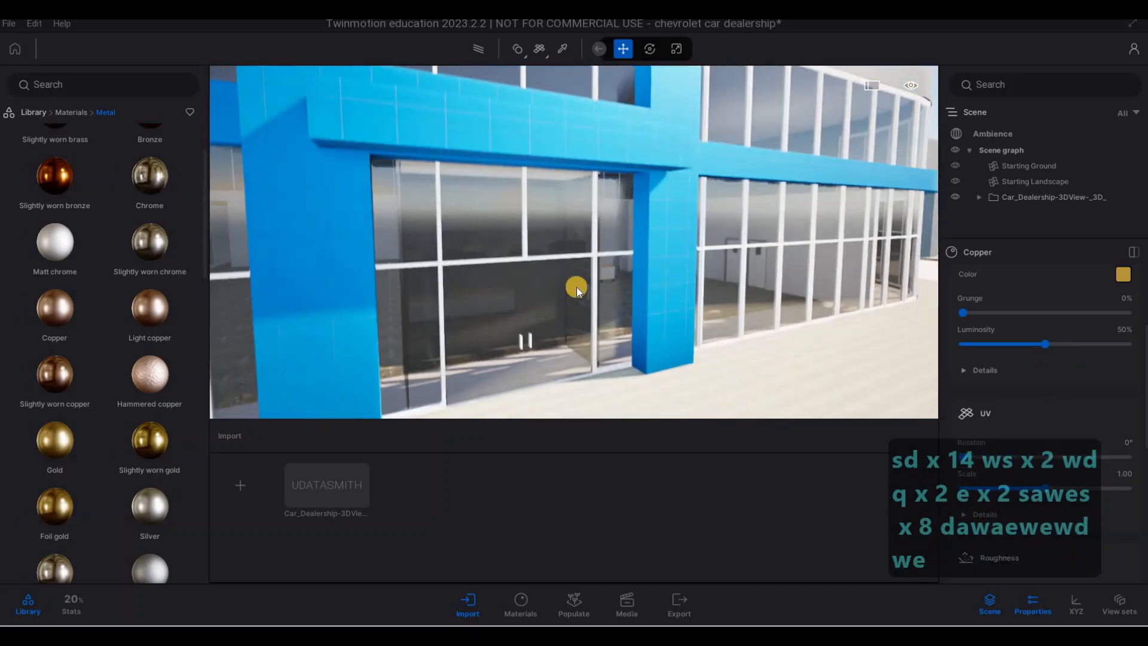
key(a)
key(a)
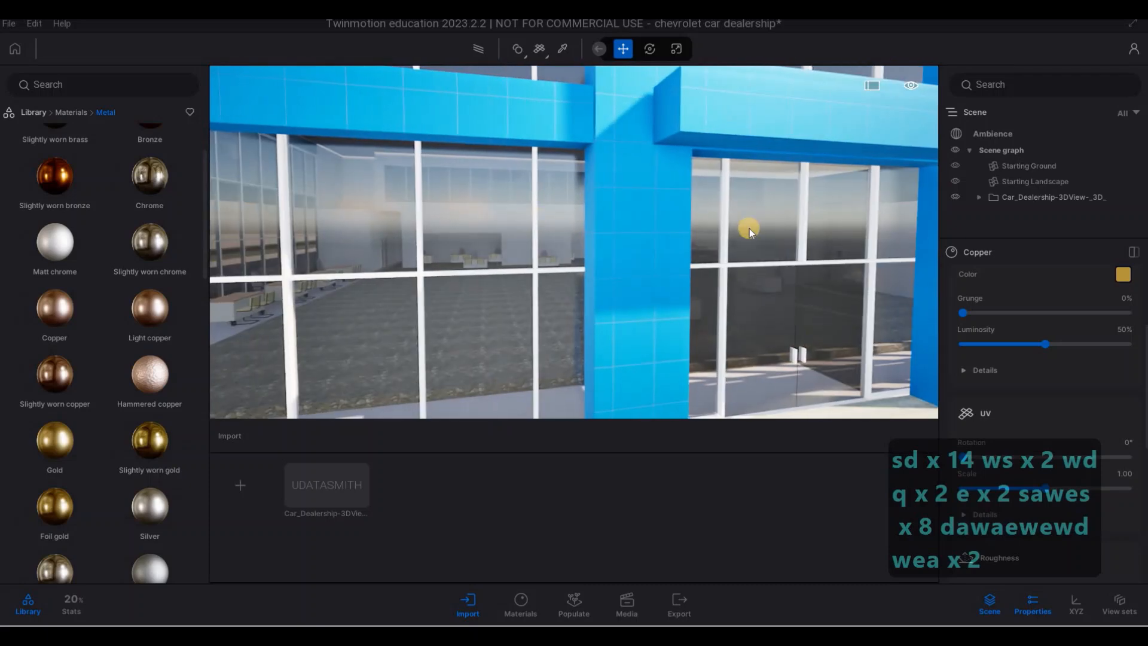
click(562, 48)
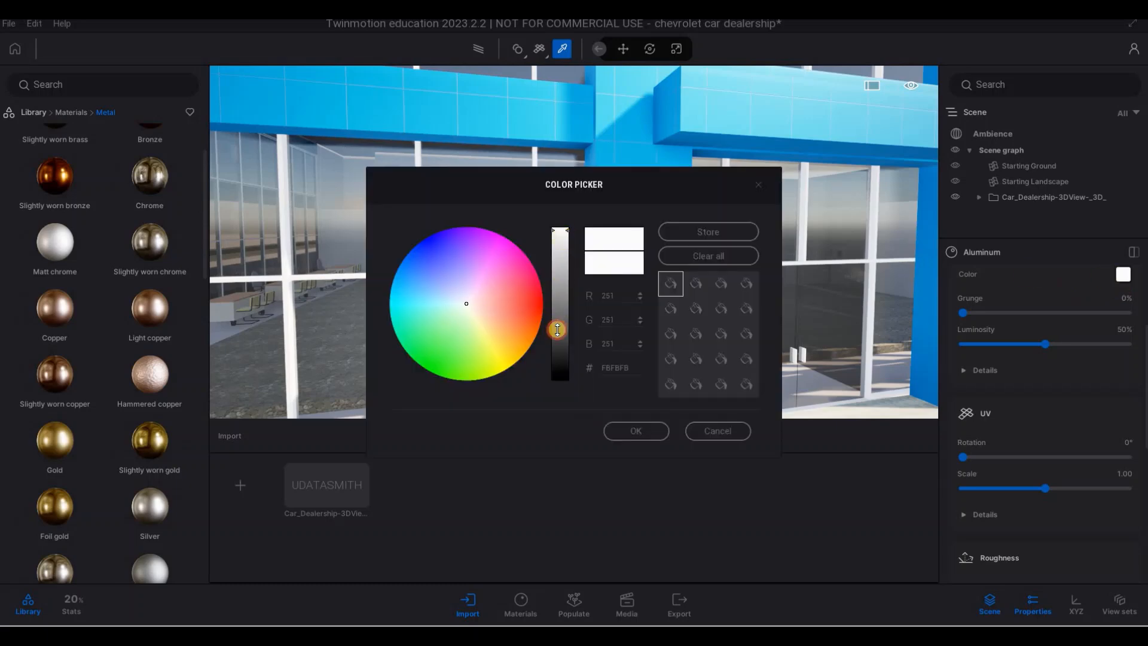
drag(557, 329, 559, 345)
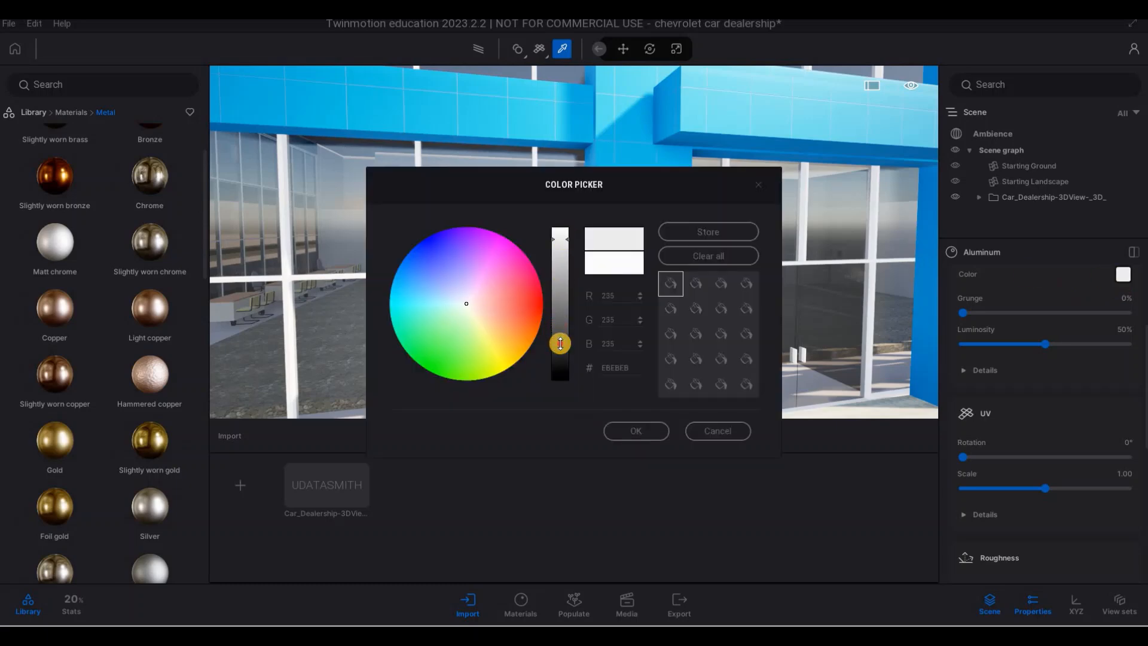
click(1004, 453)
- Set the window frames' metalness to 100% and slightly lighten their dark grey color
scroll(1011, 473, down, 5)
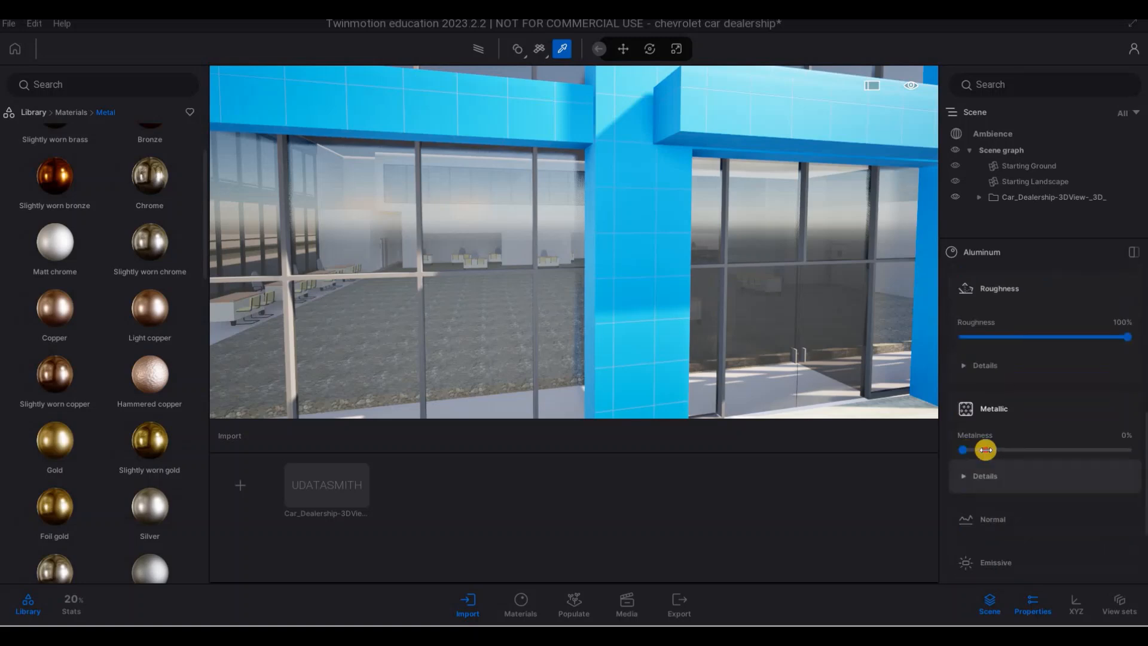
click(1132, 448)
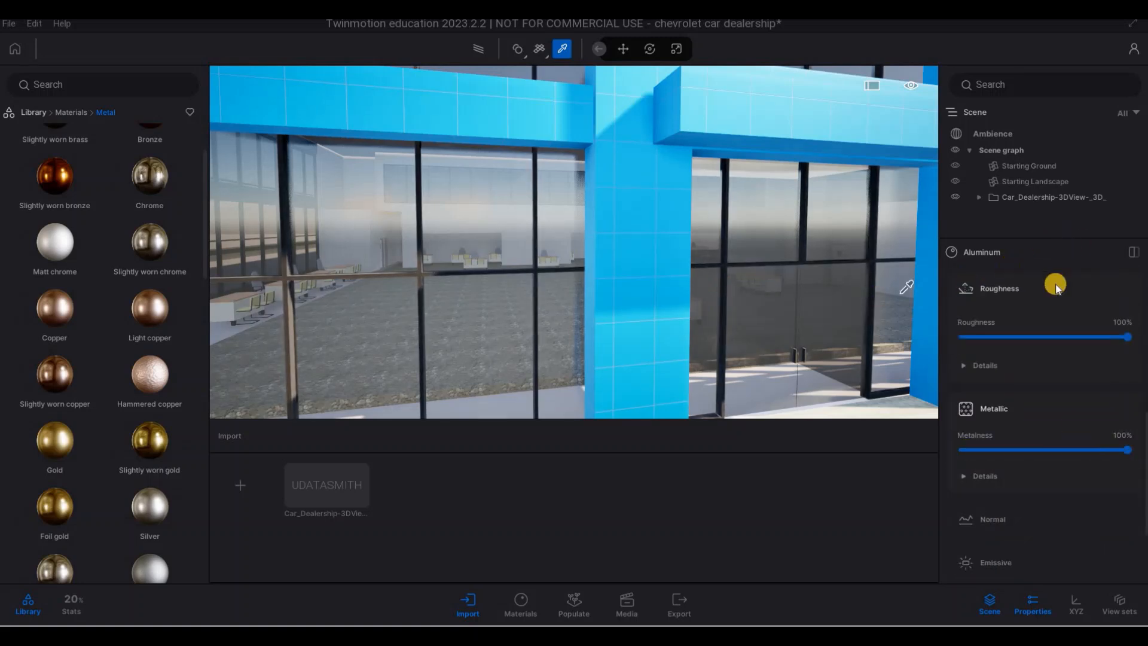
scroll(1056, 288, up, 5)
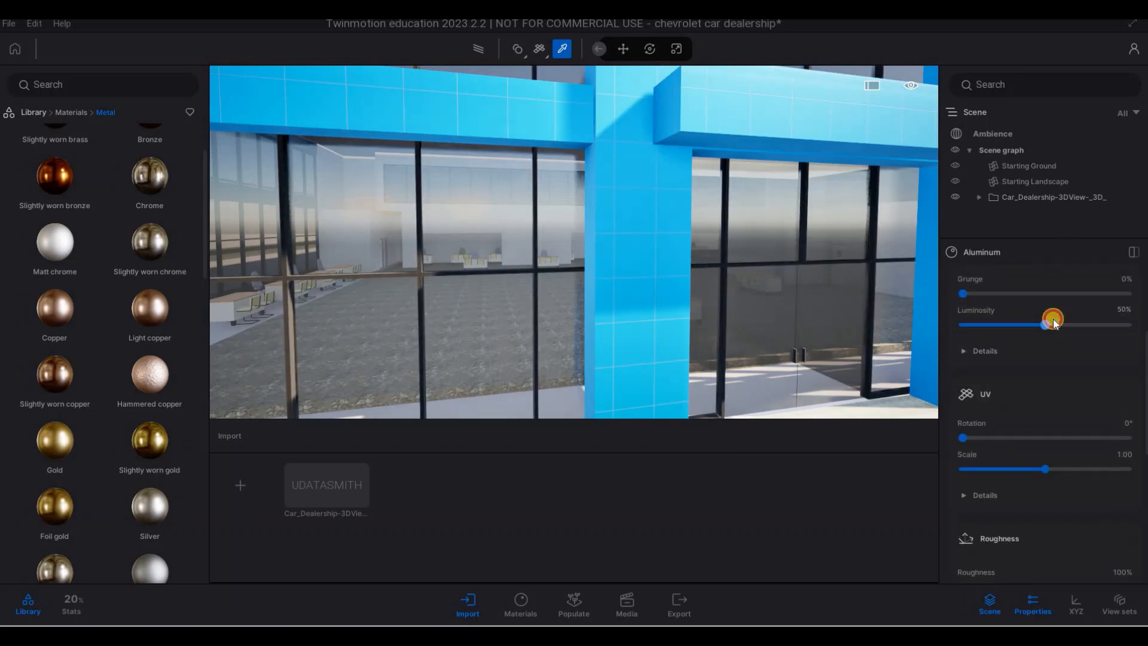
scroll(1054, 321, up, 3)
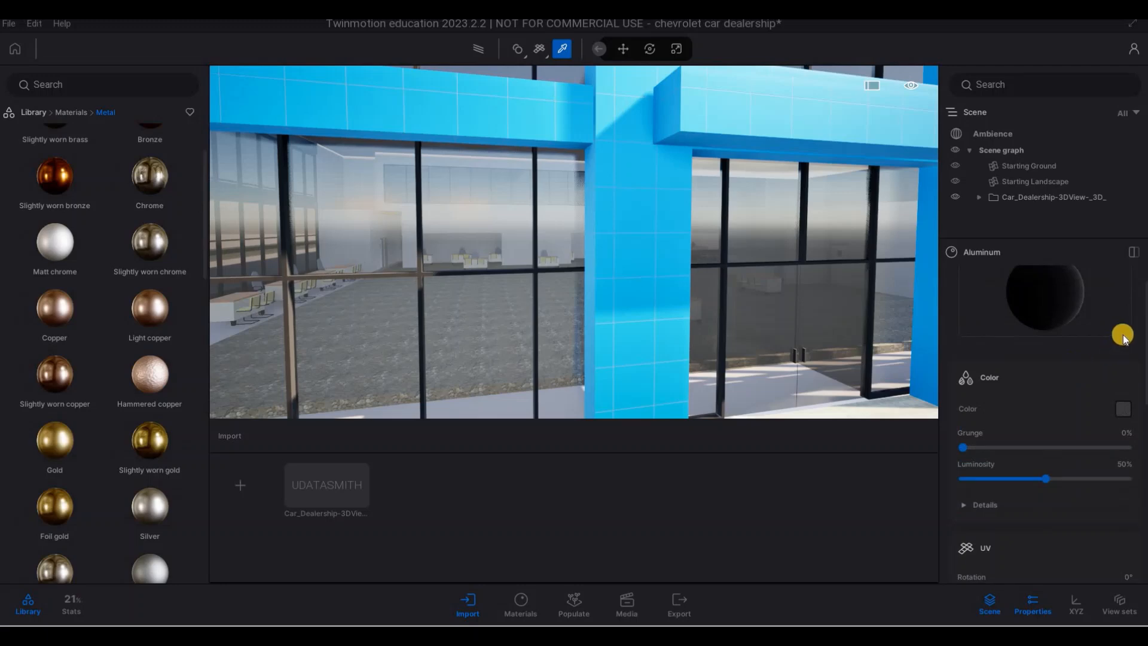
scroll(1123, 338, down, 2)
click(561, 336)
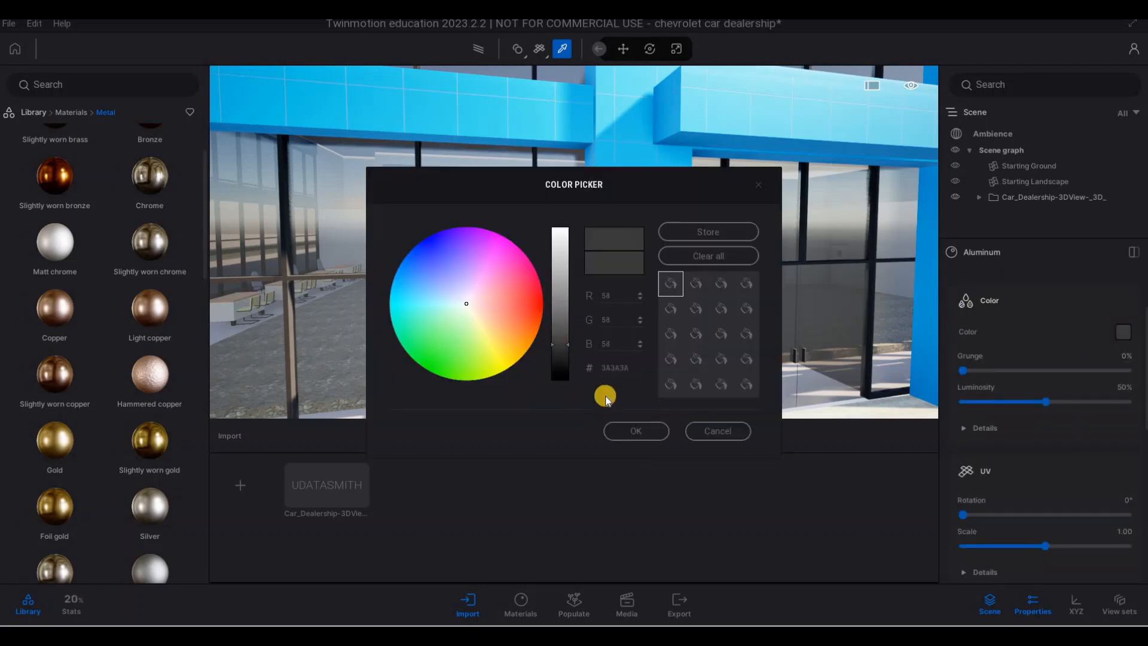
click(643, 433)
- Leave the material picker and examine the dark window frames by moving around the curved glass facade
key(s)
key(s)
key(s)
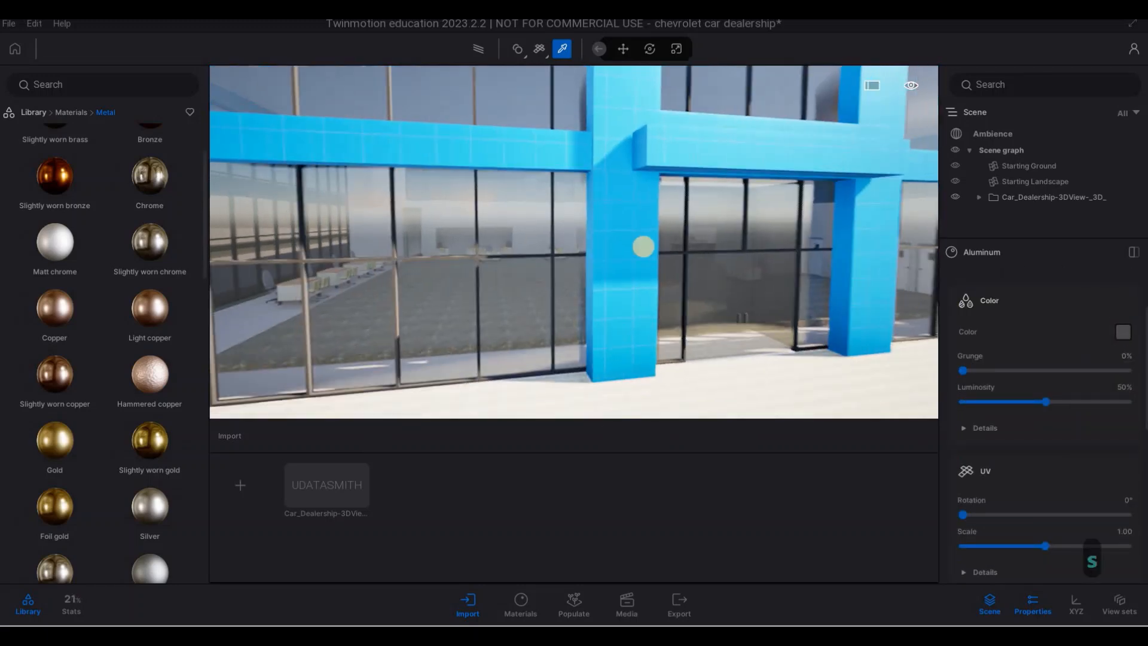
key(a)
key(Escape)
key(Escape)
key(s)
key(a)
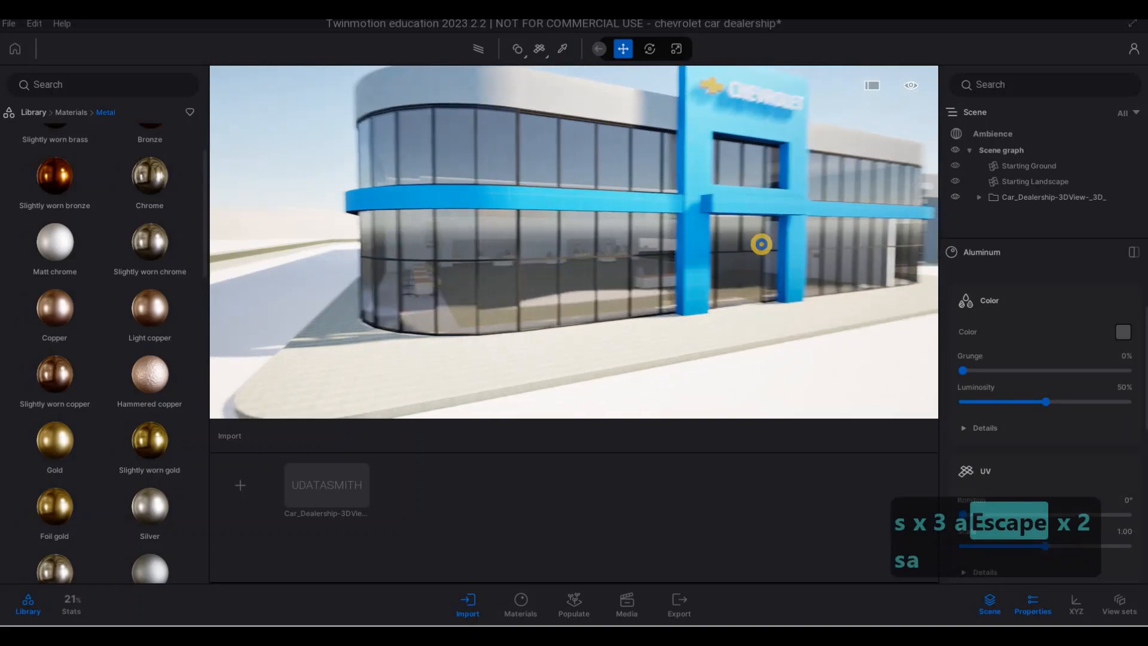
key(s)
key(w)
key(d)
key(d)
key(d)
key(d)
key(d)
key(d)
key(d)
key(d)
key(d)
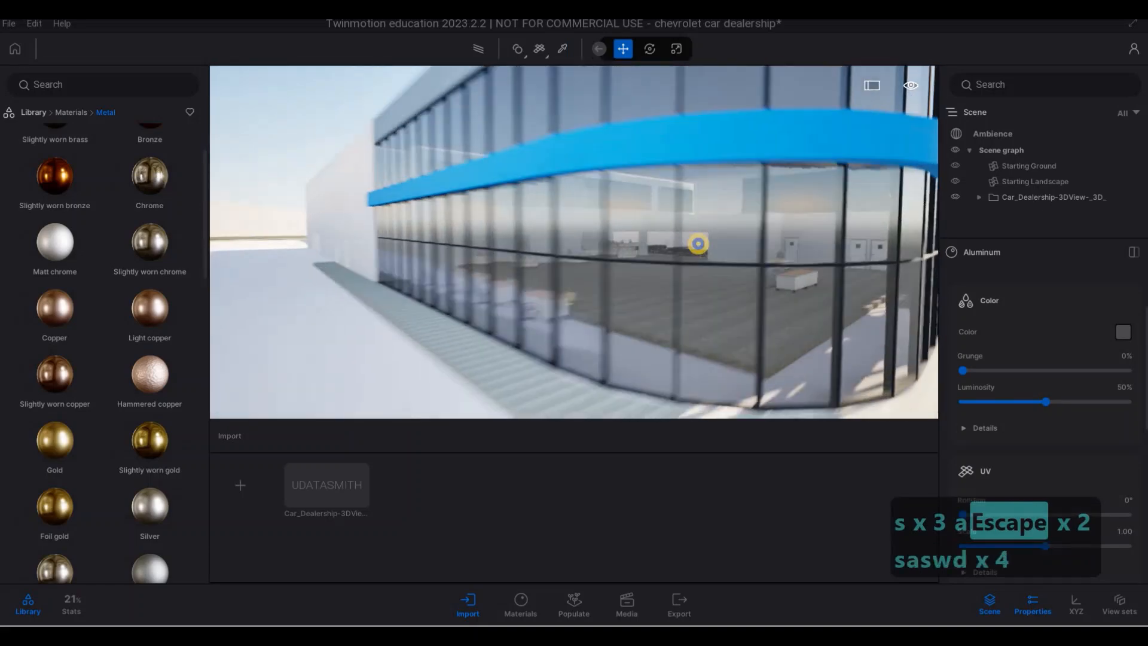
- Examine the building front from the curved glass corner to the service entrance and the used-car showroom
key(s)
key(w)
key(w)
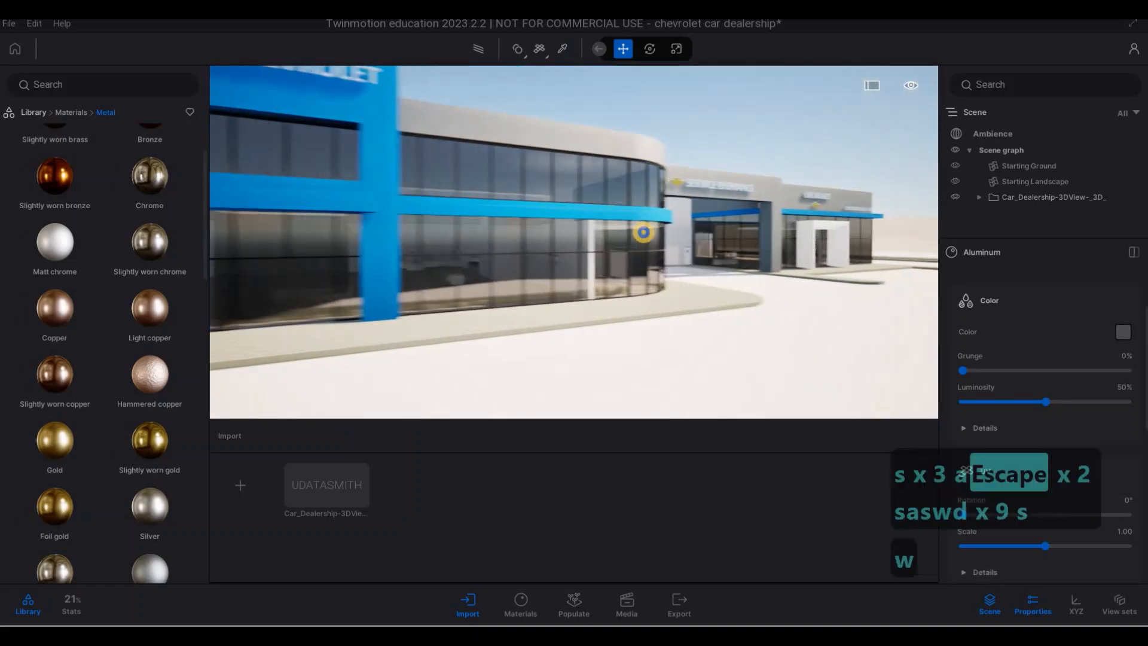
key(w)
key(w)
key(w)
key(w)
key(w)
key(w)
key(w)
key(w)
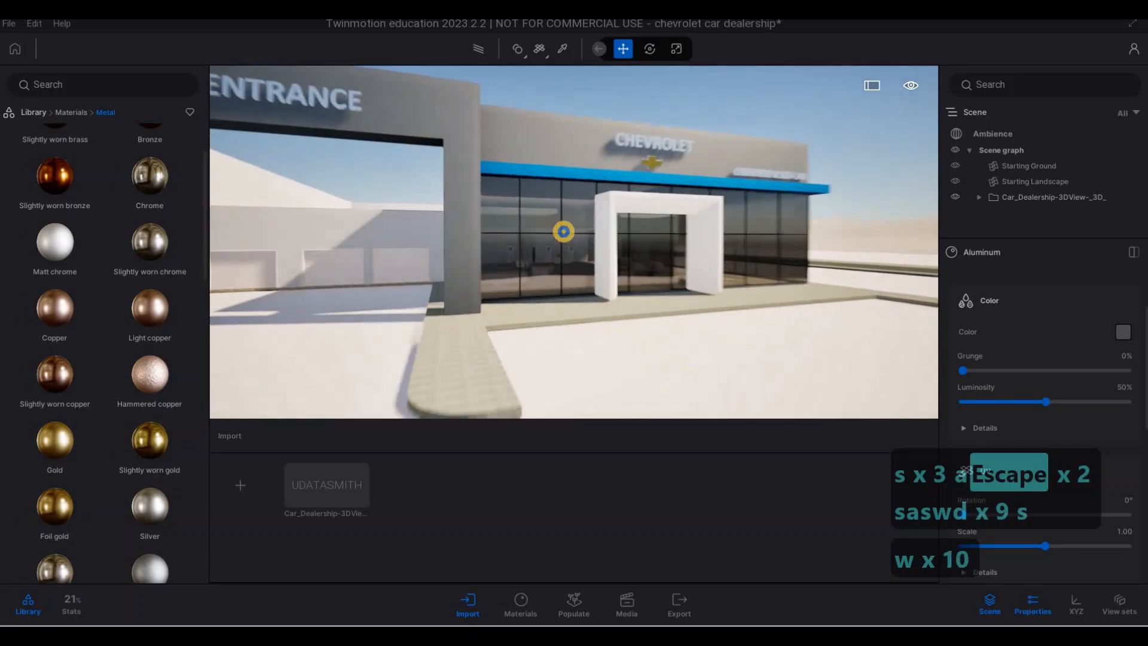
key(a)
key(a)
key(a)
key(a)
key(a)
key(a)
key(a)
key(a)
key(a)
key(a)
key(a)
key(a)
key(a)
key(a)
key(a)
key(a)
key(a)
key(a)
key(a)
key(a)
key(a)
key(s)
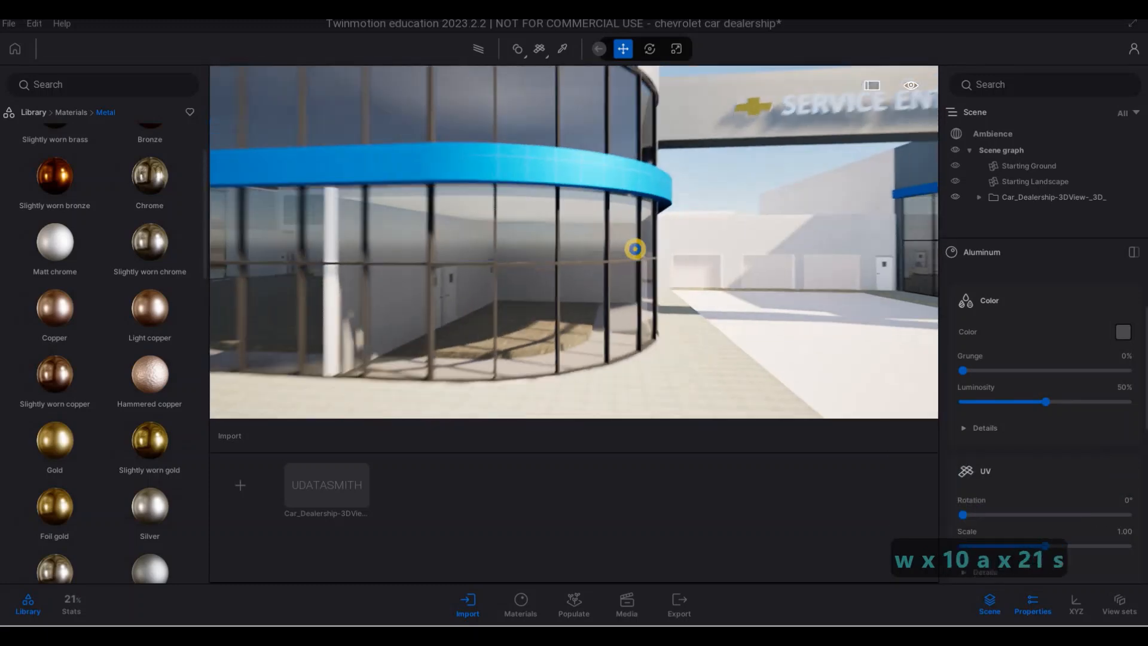
key(d)
key(d)
key(d)
key(d)
key(d)
key(d)
key(a)
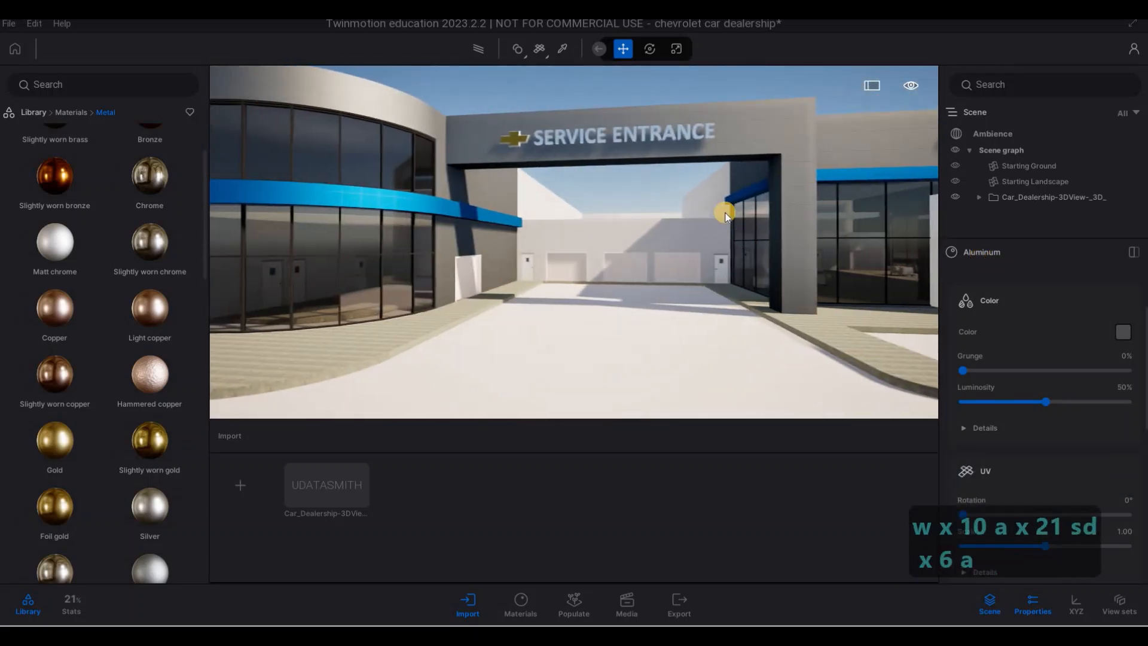
- Pick the blue Aluminium panels 150x150 material and apply it to the white entrance portal of the used-car showroom
key(d)
key(d)
key(d)
key(d)
key(w)
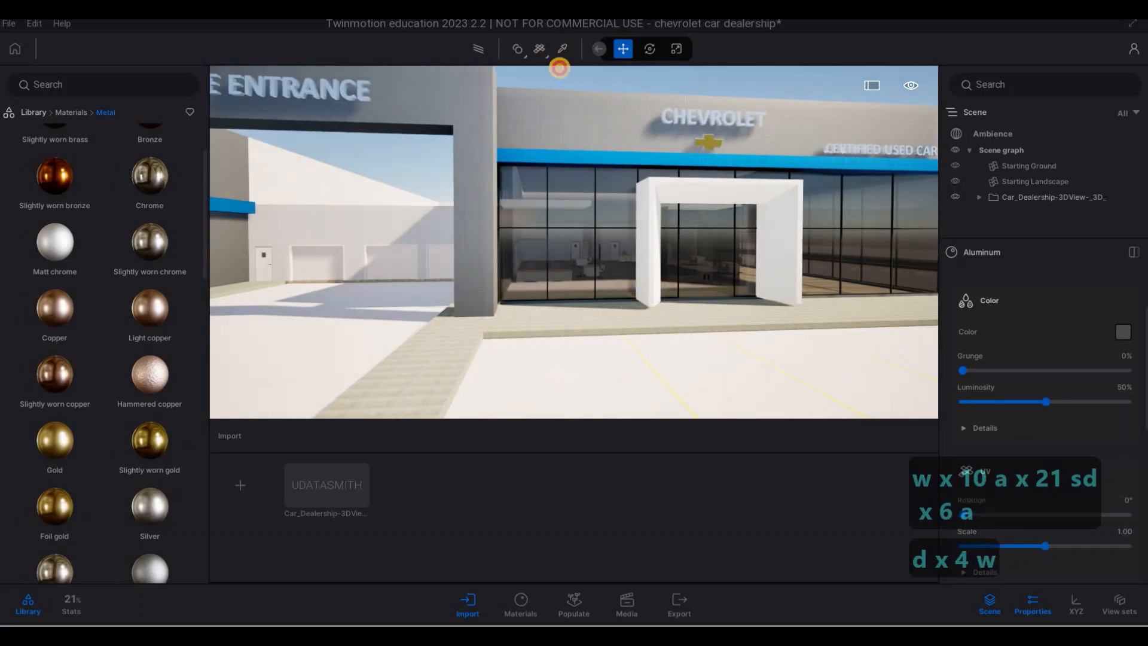
click(559, 60)
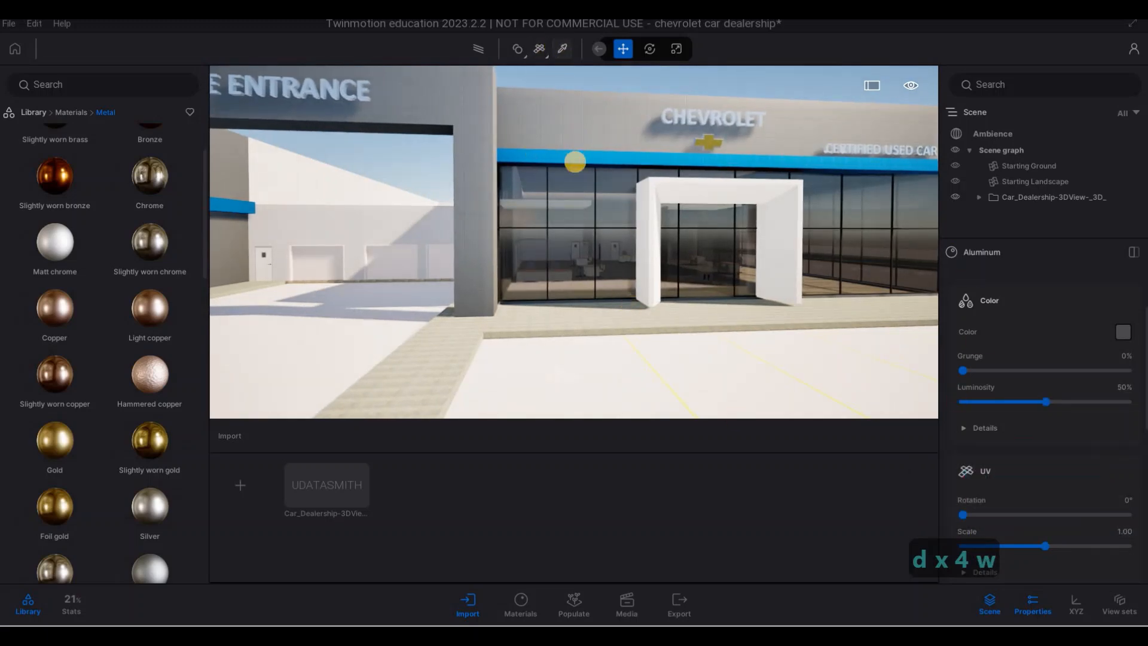
click(1122, 334)
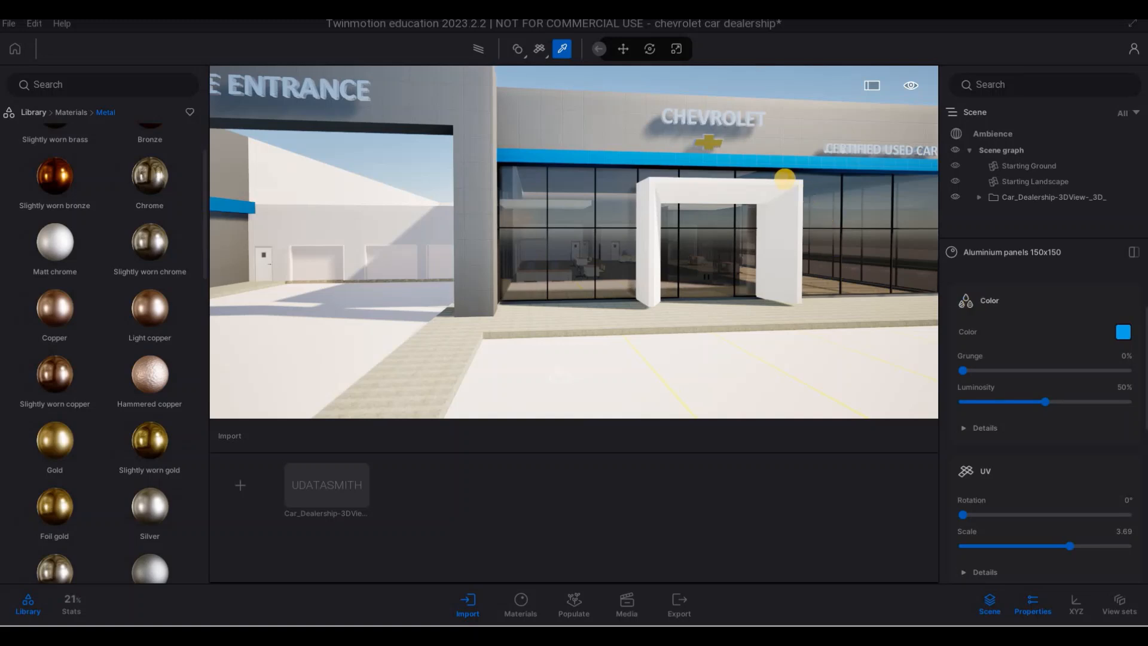
key(Escape)
key(Escape)
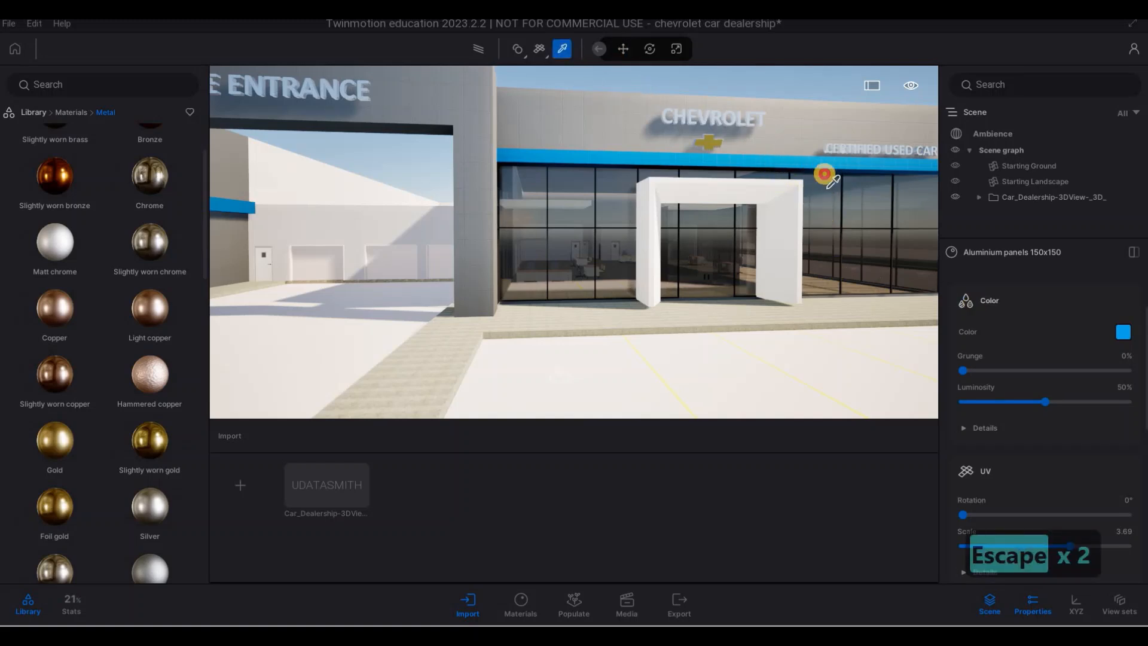
click(853, 281)
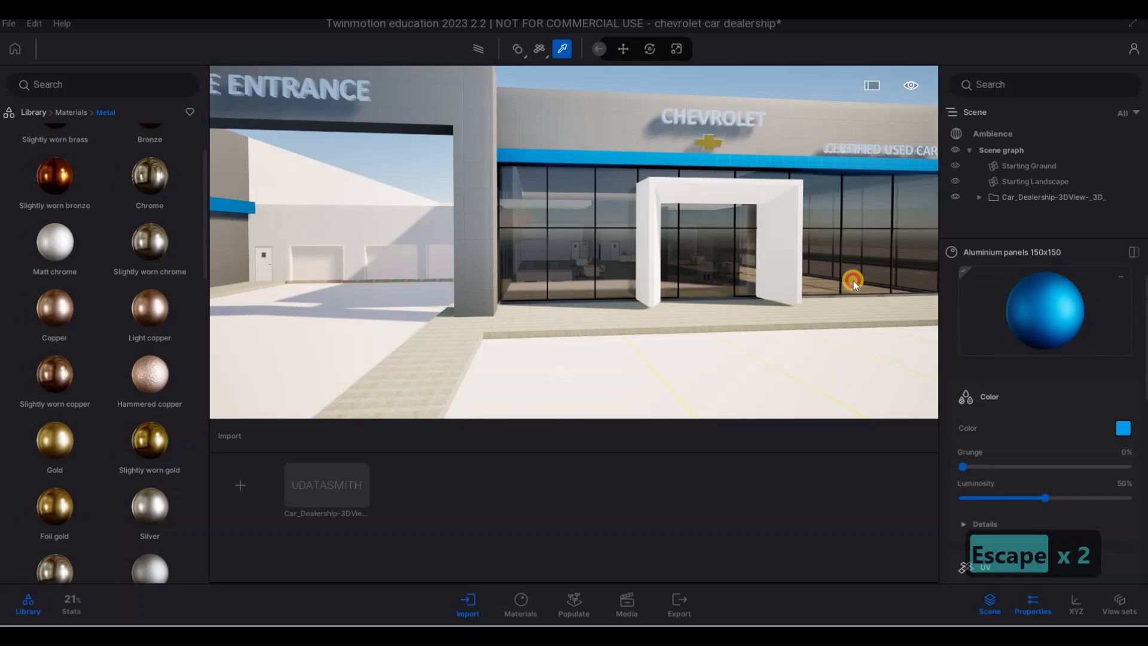
click(792, 261)
key(Escape)
- Examine the blue entrance portal up close, and from a distance together with the service entrance
key(w)
key(w)
key(w)
key(w)
key(w)
key(w)
key(w)
key(w)
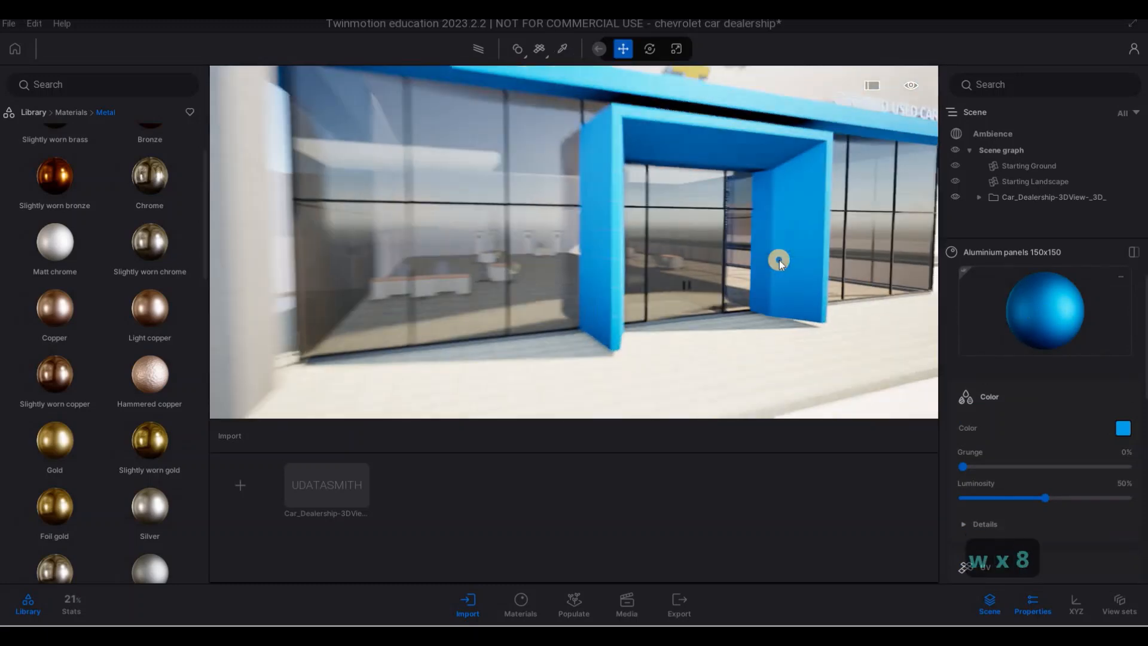
key(w)
key(w)
key(w)
key(d)
key(s)
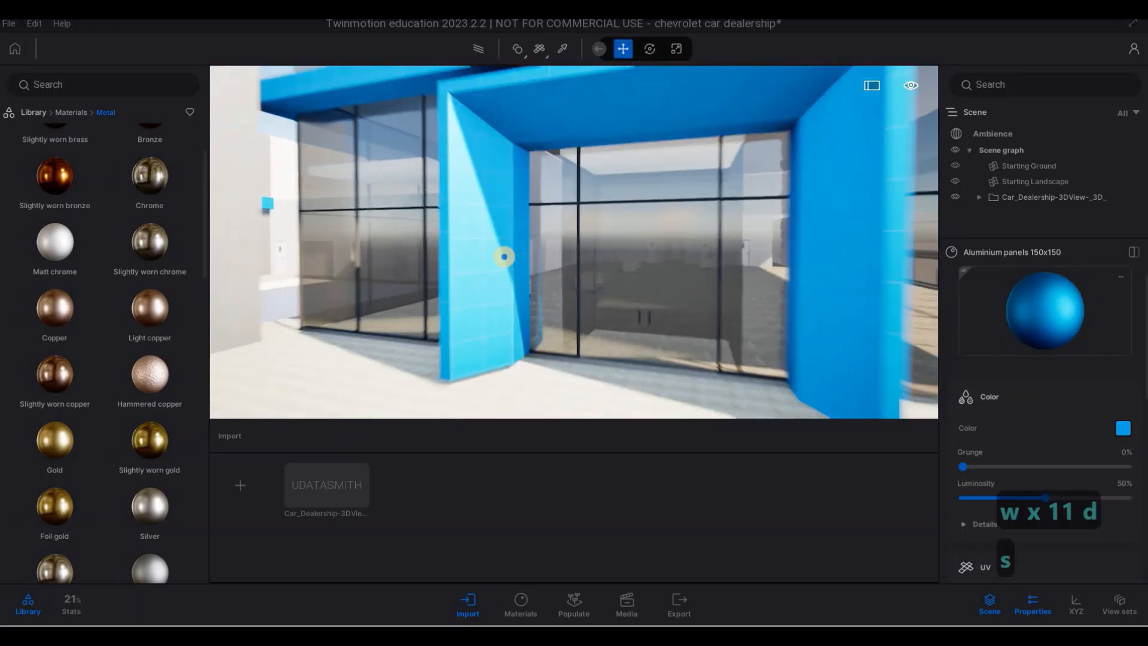
key(q)
key(a)
key(s)
key(e)
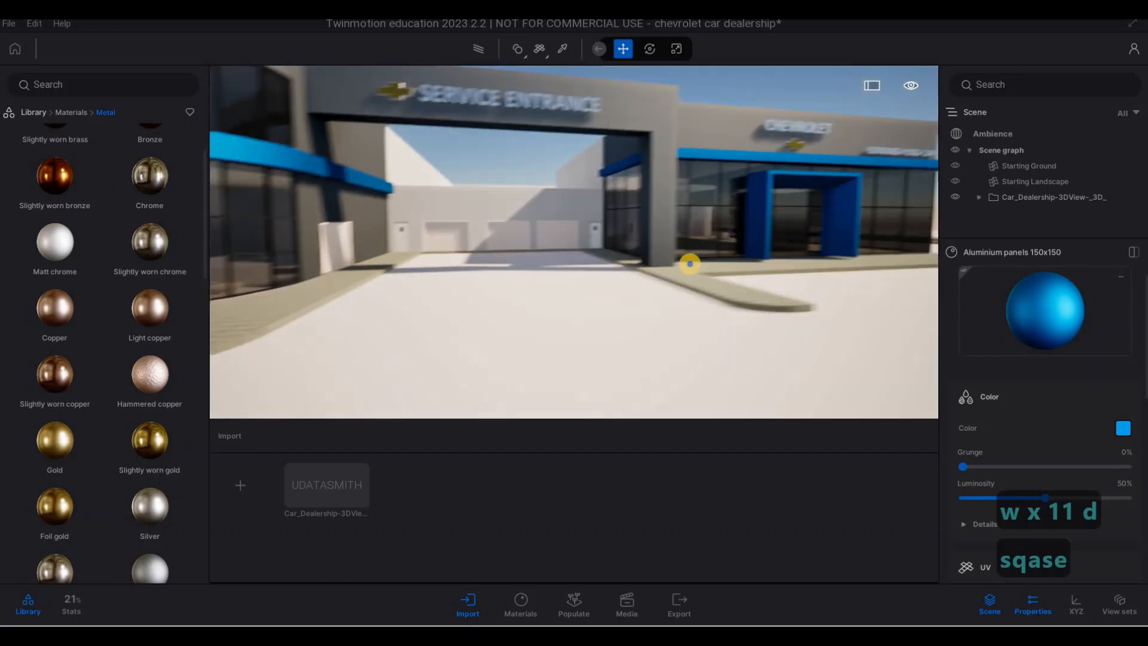
key(q)
key(a)
key(s)
key(d)
key(a)
key(w)
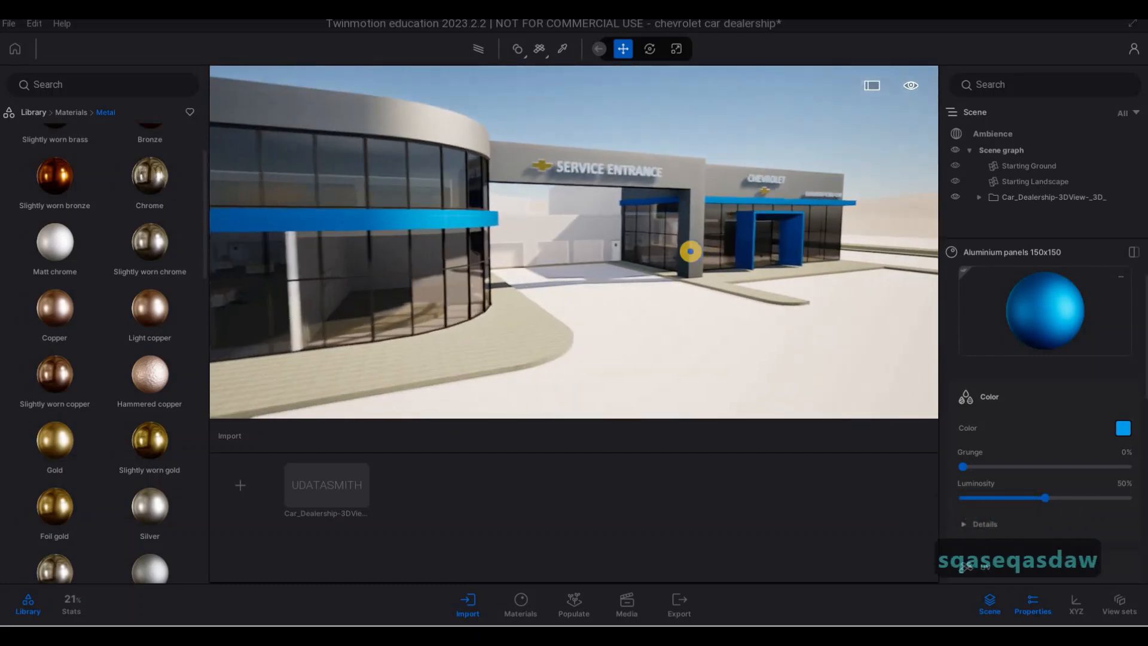
- Apply the Aluminium siding 03 metal material to the rear garage wall behind the service entrance
key(e)
key(q)
key(d)
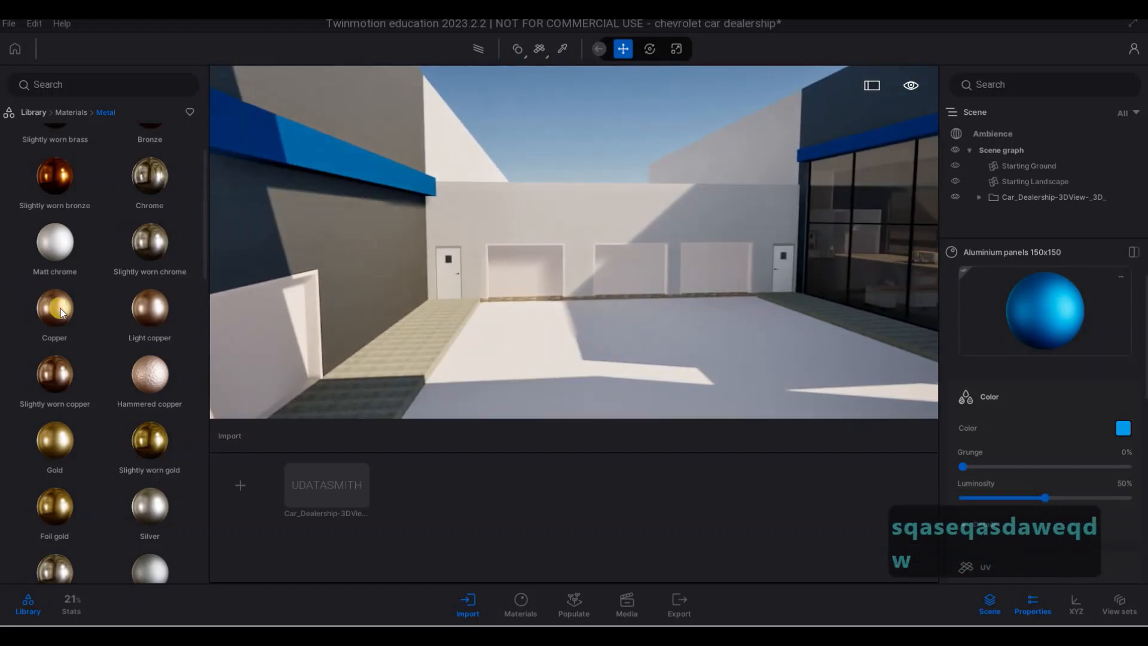
scroll(98, 287, up, 2)
scroll(126, 346, down, 5)
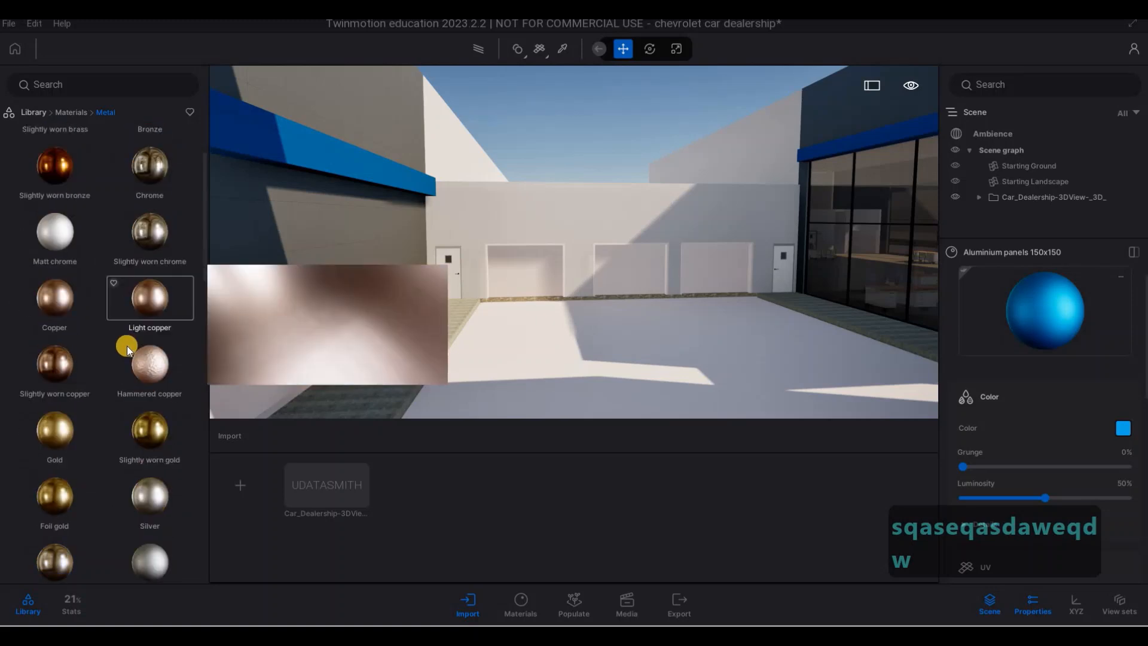
scroll(132, 363, down, 1)
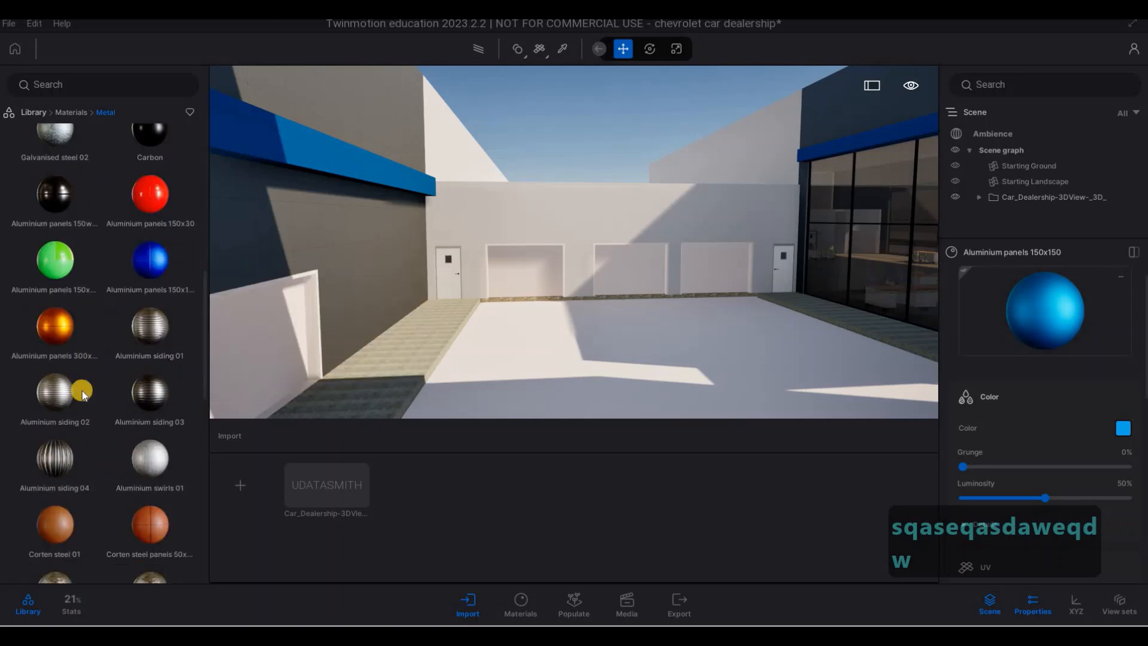
drag(142, 395, 570, 216)
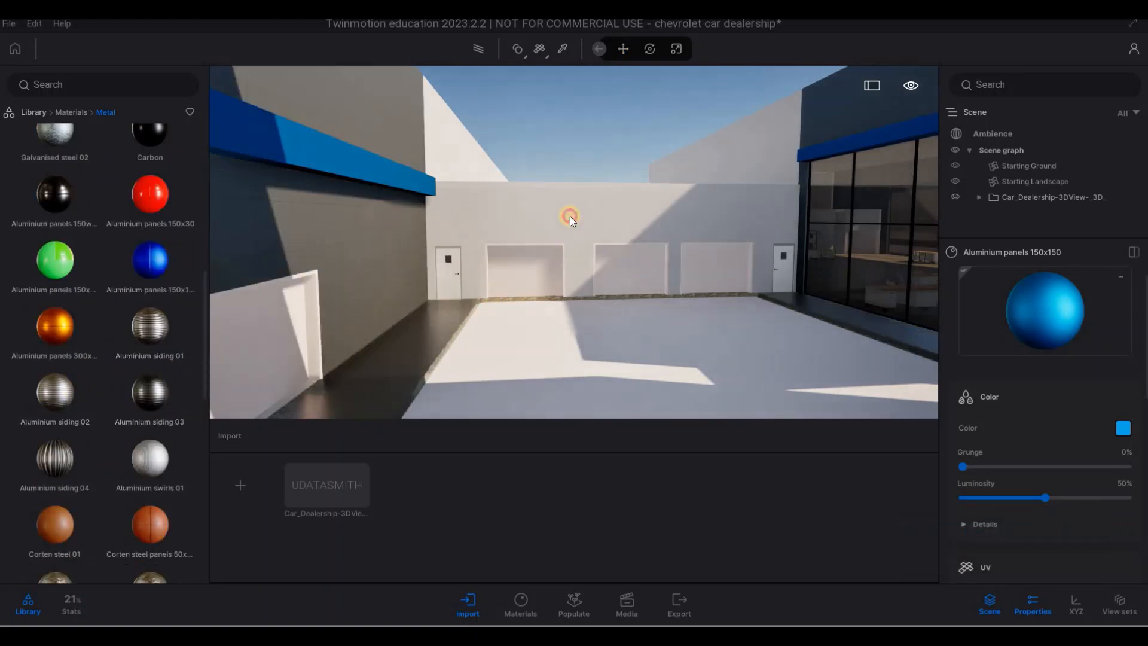
- Set the texture scale of the rear wall's Aluminium siding 03 material to 8.09
key(w)
key(w)
key(w)
key(w)
key(w)
key(w)
key(w)
key(w)
key(w)
key(w)
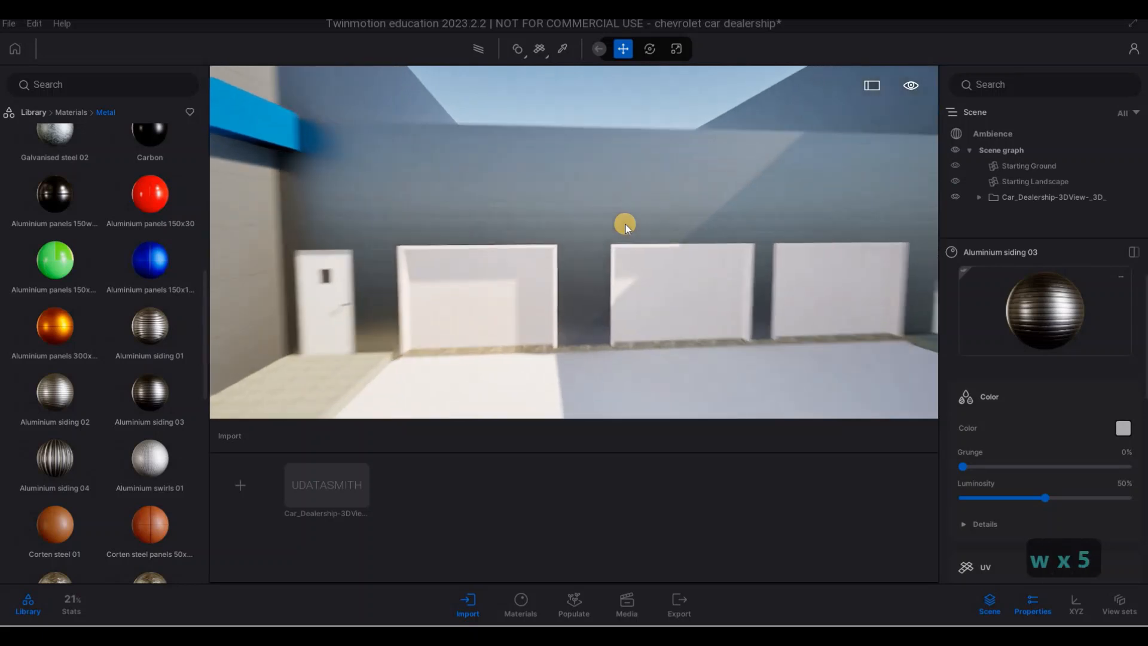
key(s)
key(s)
key(d)
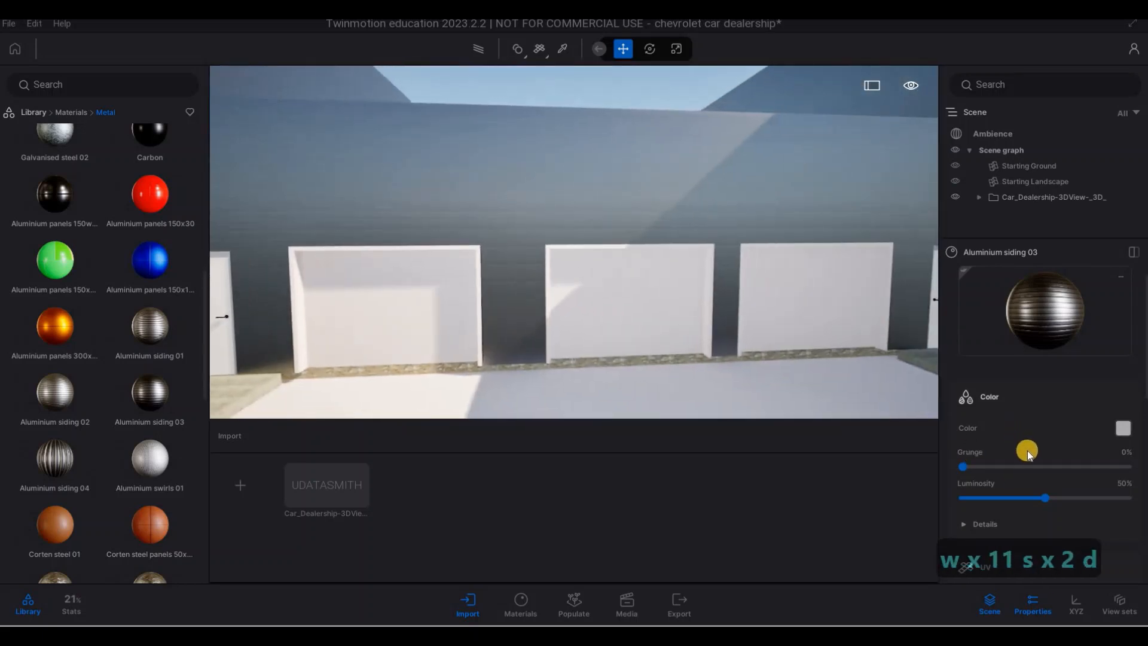
scroll(1027, 451, down, 3)
drag(1066, 507, 1113, 517)
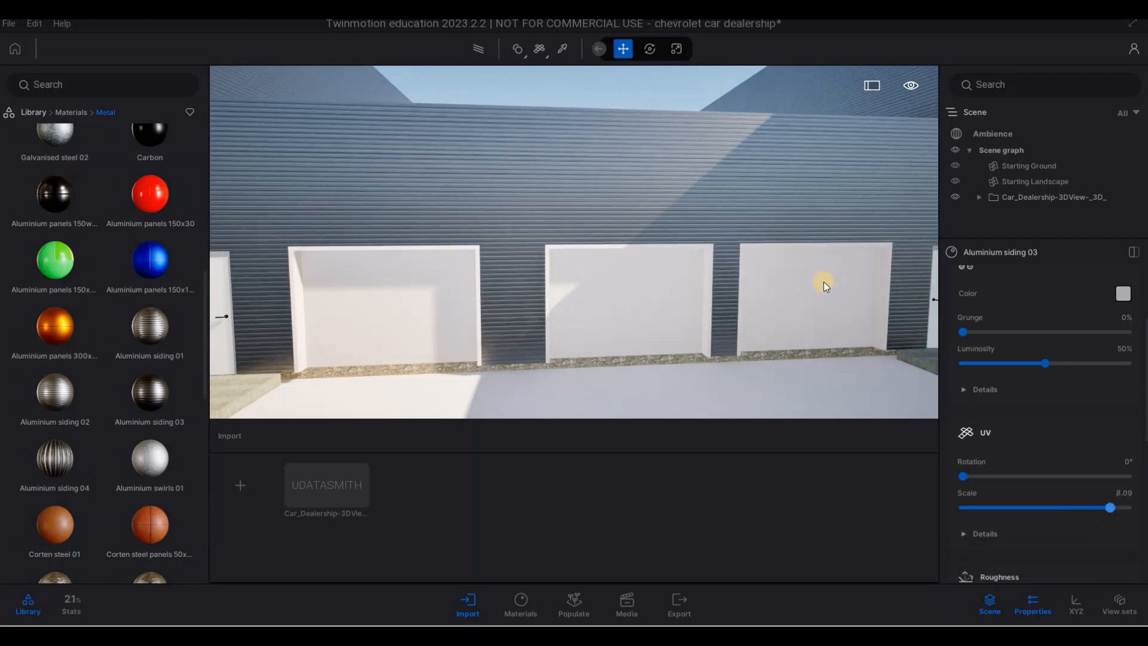
- Examine the sided rear wall and the rest of the dealership by flying around the site to the parking bays
key(w)
right_drag(859, 279, 785, 338)
key(q)
key(s)
key(d)
key(s)
key(s)
key(a)
key(s)
key(s)
key(s)
key(s)
key(s)
key(e)
key(s)
key(s)
key(a)
key(s)
key(d)
key(d)
key(d)
key(d)
key(d)
key(d)
key(d)
key(d)
key(d)
key(d)
key(d)
key(d)
key(d)
key(d)
key(d)
key(d)
key(d)
key(d)
key(a)
key(a)
key(a)
key(a)
key(a)
key(a)
key(a)
key(a)
key(a)
key(a)
key(a)
key(a)
key(a)
key(a)
key(a)
key(a)
key(a)
key(a)
key(a)
key(a)
key(a)
key(a)
key(a)
key(a)
key(a)
key(a)
key(a)
key(a)
key(a)
key(a)
key(a)
key(a)
key(a)
key(a)
key(a)
key(a)
key(a)
key(a)
key(a)
key(a)
key(w)
key(w)
key(w)
key(w)
key(w)
key(w)
key(w)
key(w)
key(w)
key(w)
key(w)
key(w)
key(w)
key(w)
key(w)
key(w)
key(w)
key(w)
key(w)
key(w)
key(w)
key(d)
key(d)
key(d)
key(d)
key(s)
key(s)
key(s)
key(w)
key(s)
key(w)
key(q)
key(s)
key(w)
key(w)
key(w)
key(w)
key(w)
key(w)
key(d)
key(s)
key(a)
- Pick the yellow Parking_Stripe material and apply it to the wheelchair symbol in the parking bay beside the sidewalk
key(d)
key(w)
key(e)
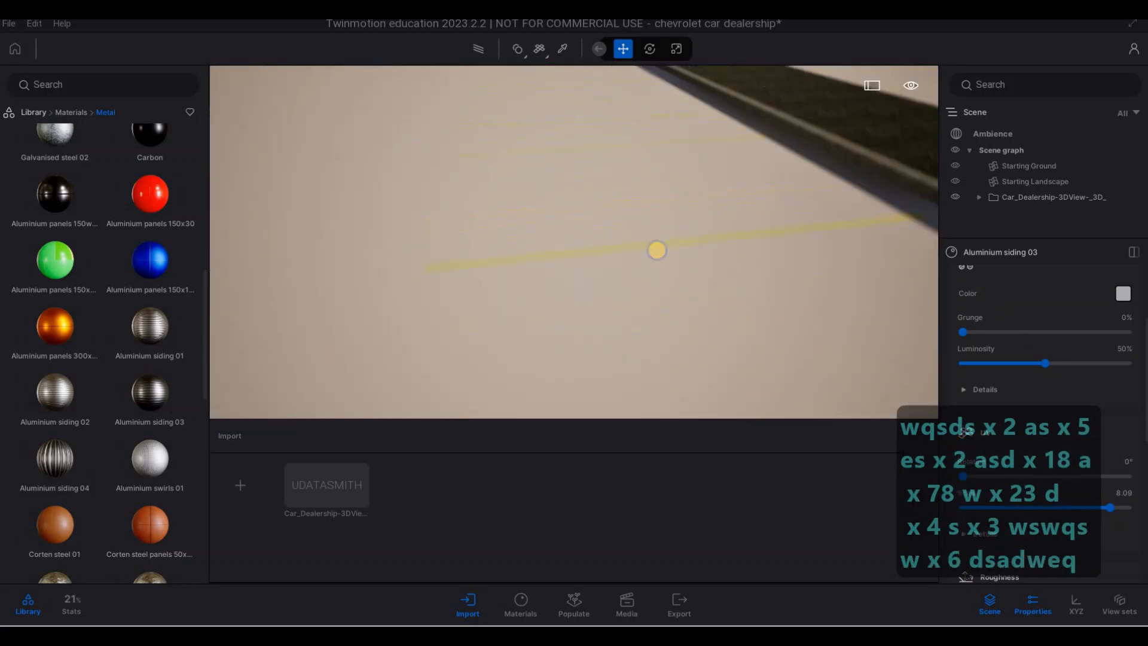
key(d)
right_drag(657, 250, 523, 74)
key(d)
key(d)
key(d)
key(d)
key(s)
key(a)
key(s)
key(a)
key(w)
key(q)
key(d)
key(q)
key(d)
key(q)
key(d)
key(w)
key(d)
key(w)
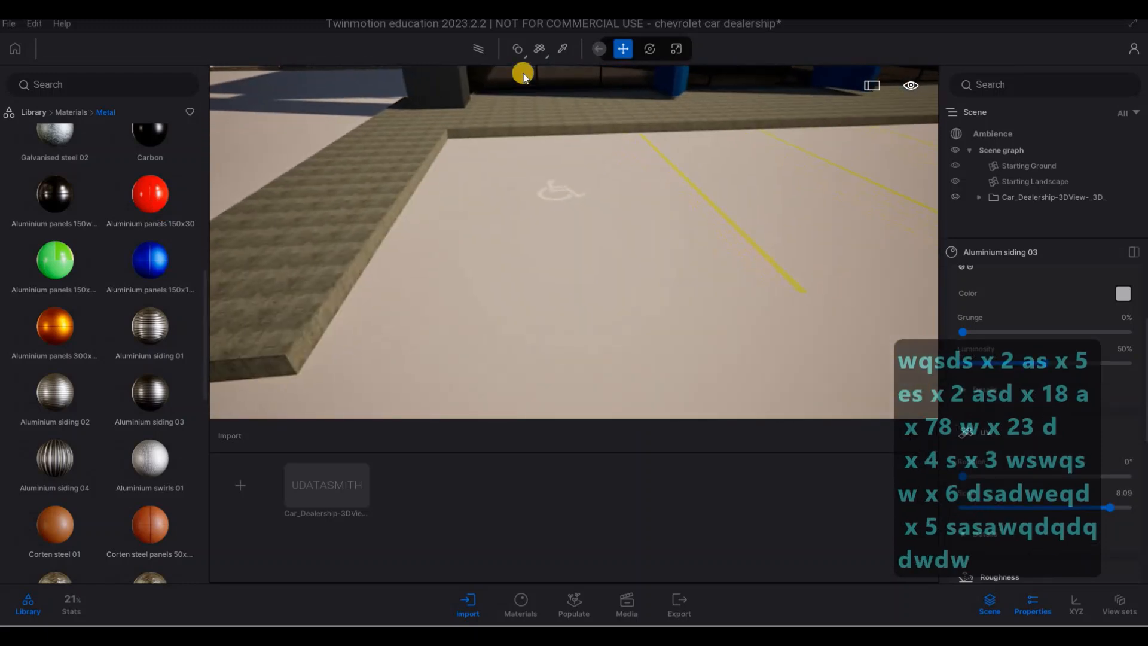
click(561, 50)
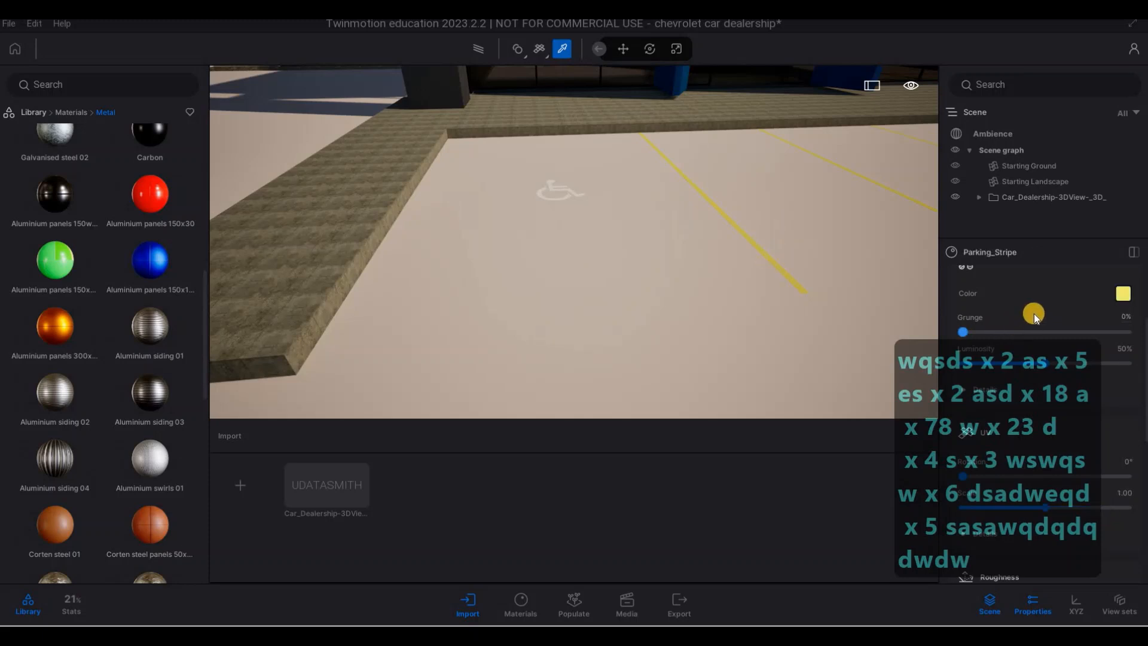
scroll(1035, 313, up, 3)
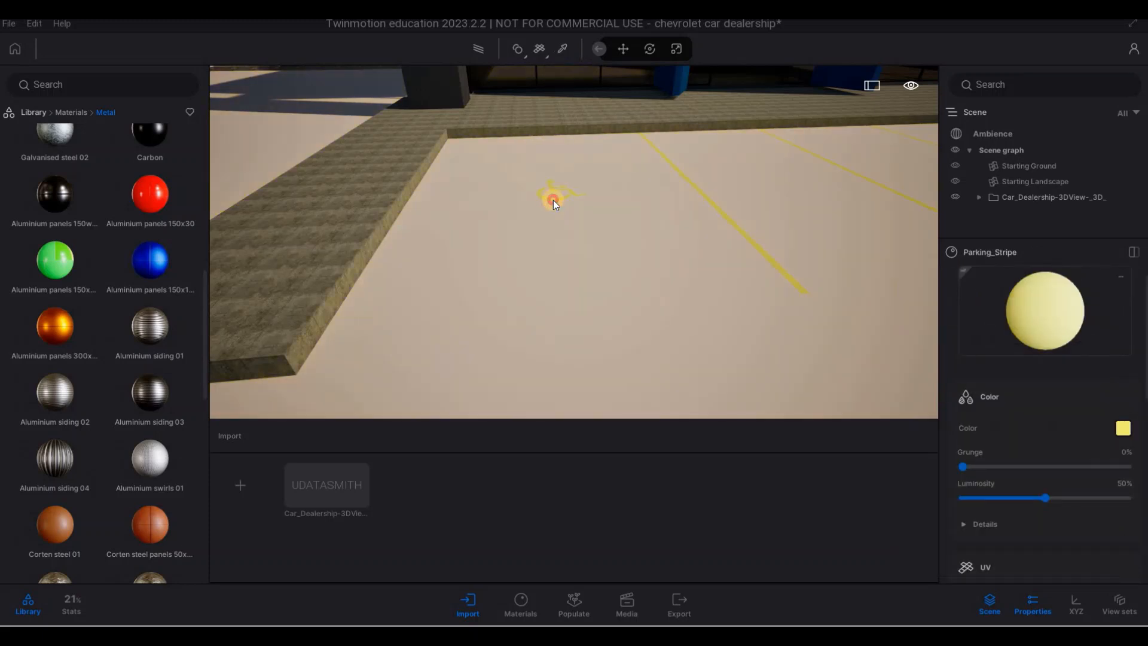
- Fly from the parking bays back to the rear service court and examine the garage doors and side door
key(d)
mouse_move(573, 181)
right_down()
mouse_move(721, 208)
mouse_move(546, 167)
mouse_move(777, 110)
mouse_move(695, 90)
mouse_move(634, 180)
mouse_move(656, 185)
mouse_move(641, 171)
mouse_move(652, 163)
mouse_move(603, 203)
mouse_move(683, 417)
mouse_move(734, 331)
right_up()
key(s)
key(d)
key(a)
key(e)
key(q)
key(s)
key(a)
key(e)
key(w)
key(w)
key(w)
key(q)
key(d)
key(q)
key(w)
key(a)
key(w)
key(w)
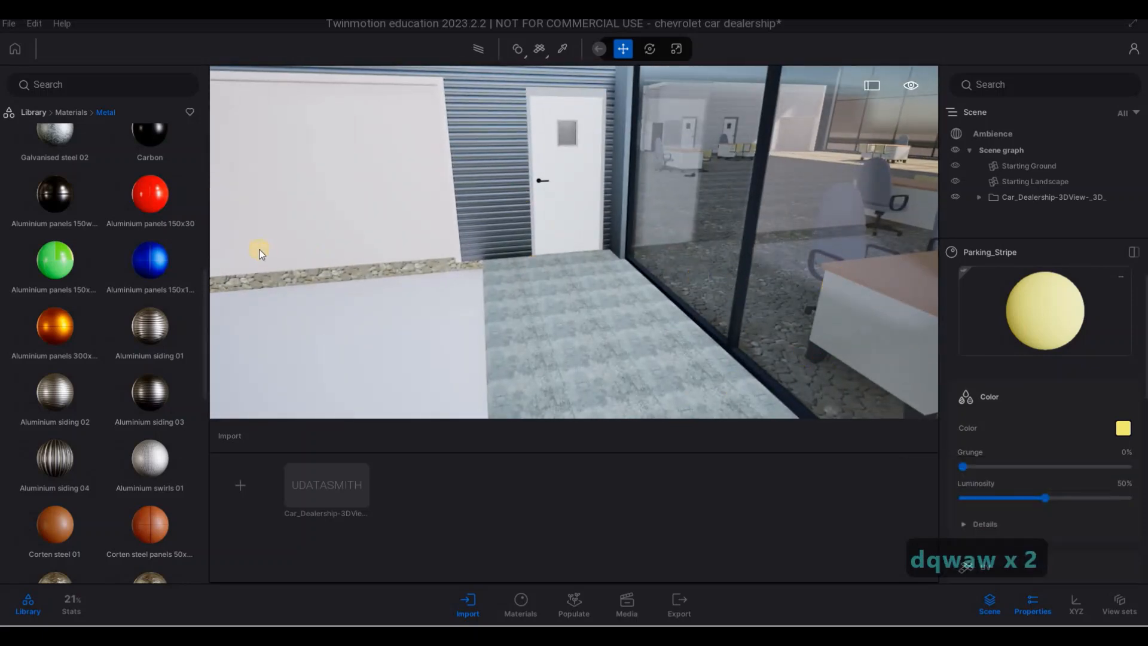
- Apply the Matt chrome metal material to the garage door in the rear siding wall
scroll(87, 264, up, 5)
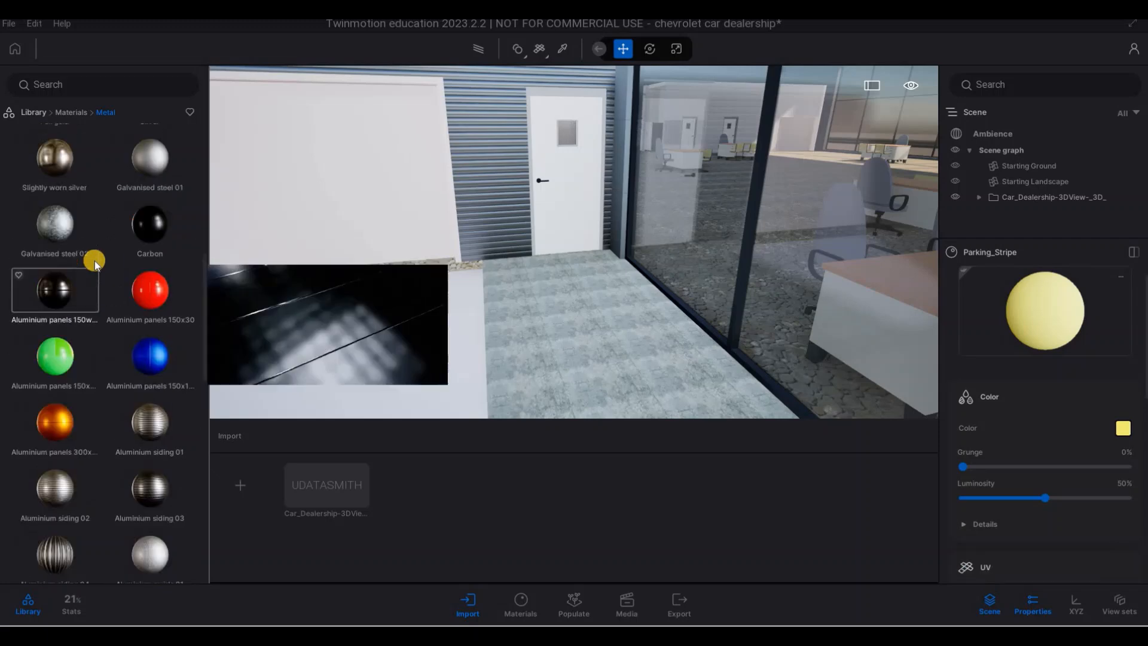
scroll(90, 255, up, 3)
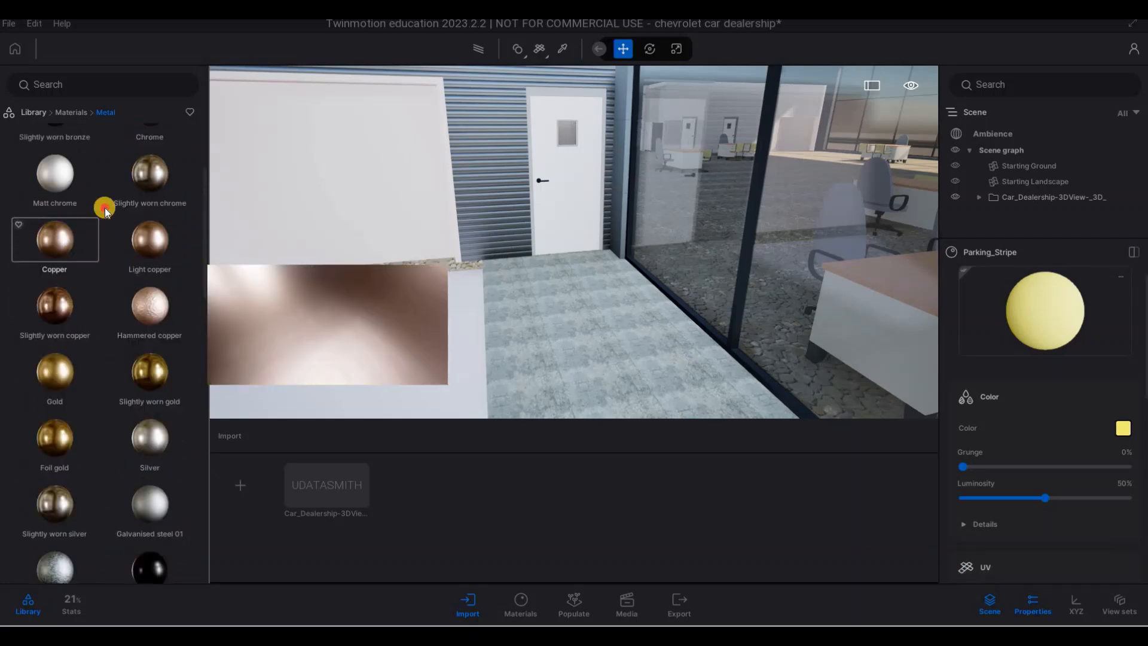
drag(89, 210, 325, 184)
key(w)
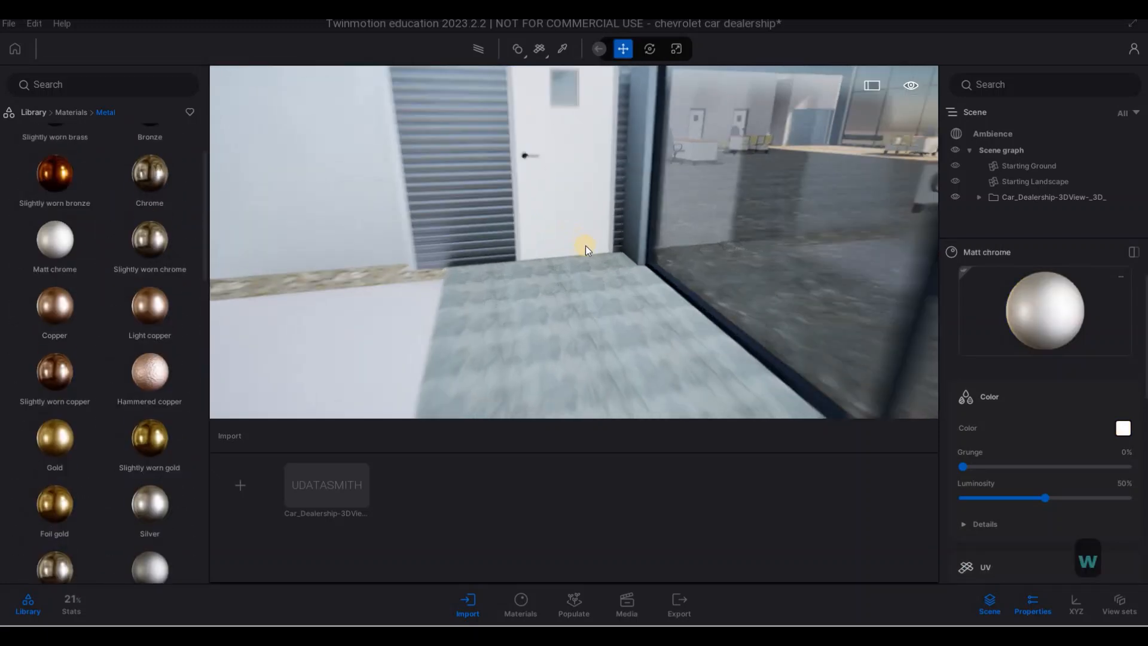
- Pick the white matte paint material of the rear side door and set its colour to dark grey 2A2A2A
key(a)
key(w)
key(q)
key(s)
key(d)
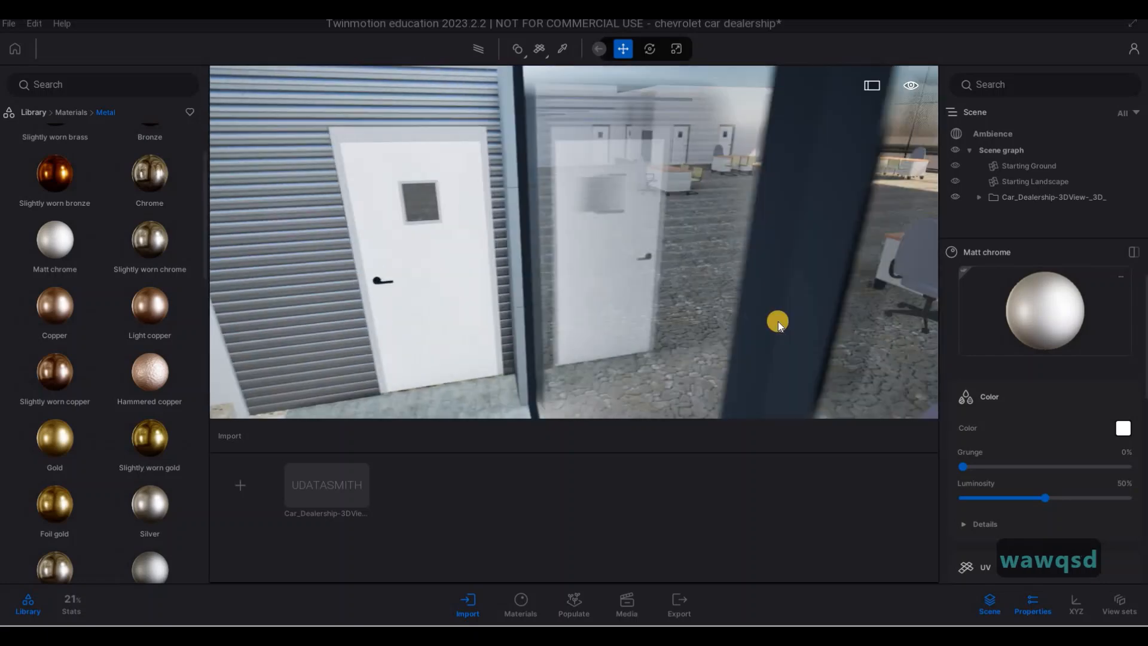
key(s)
key(a)
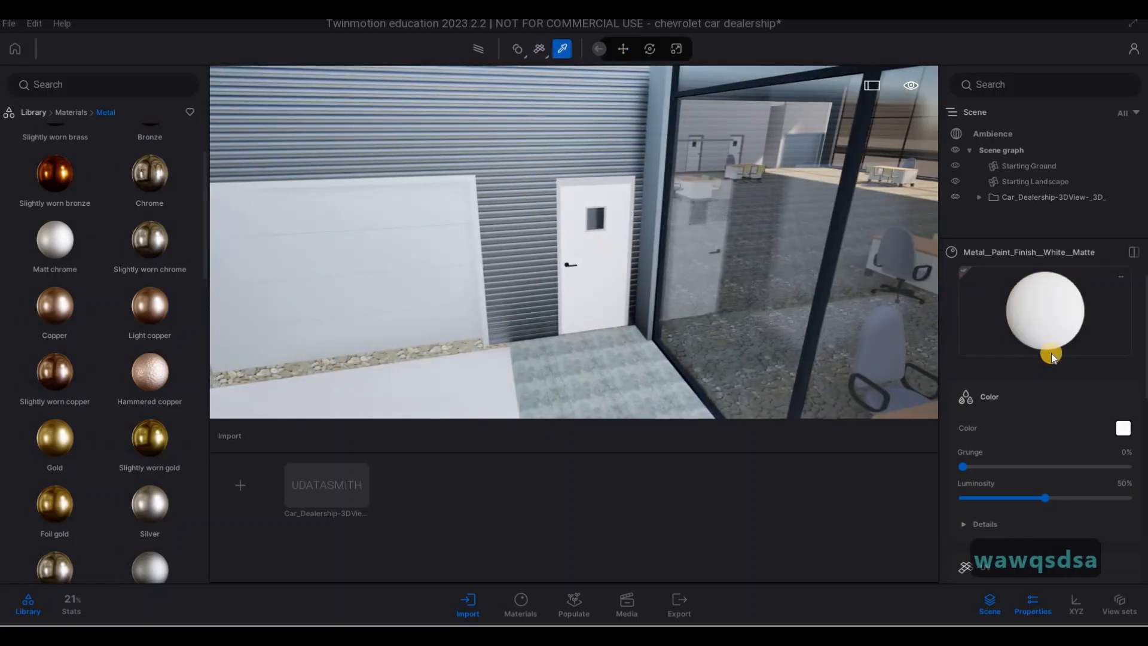
click(1123, 428)
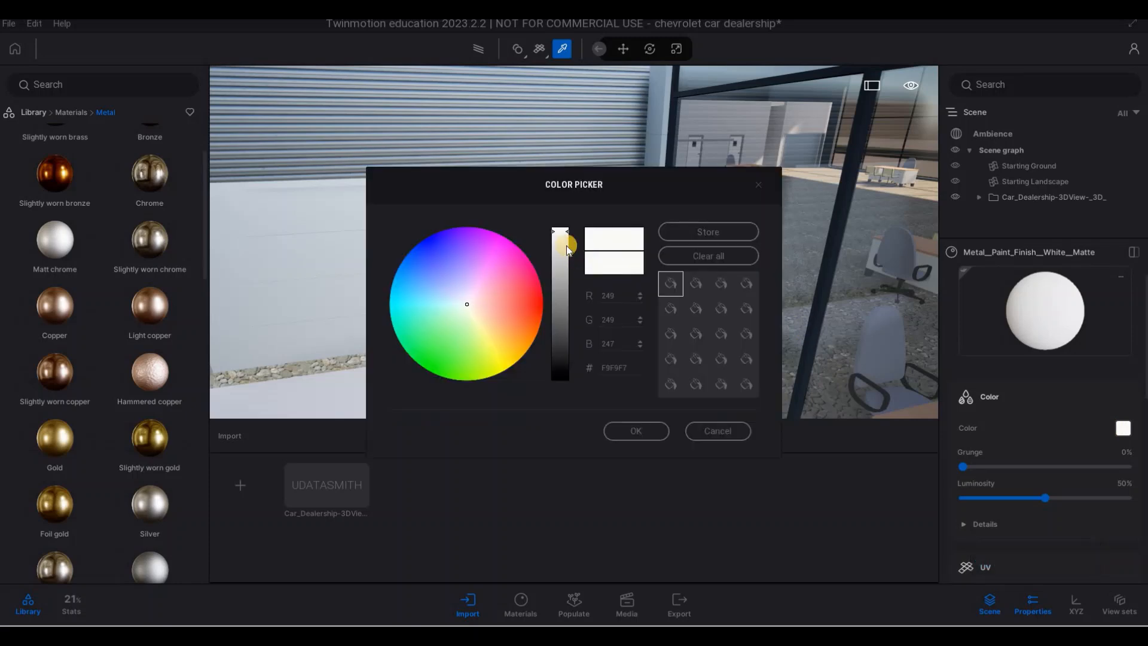
drag(560, 238, 560, 354)
click(658, 429)
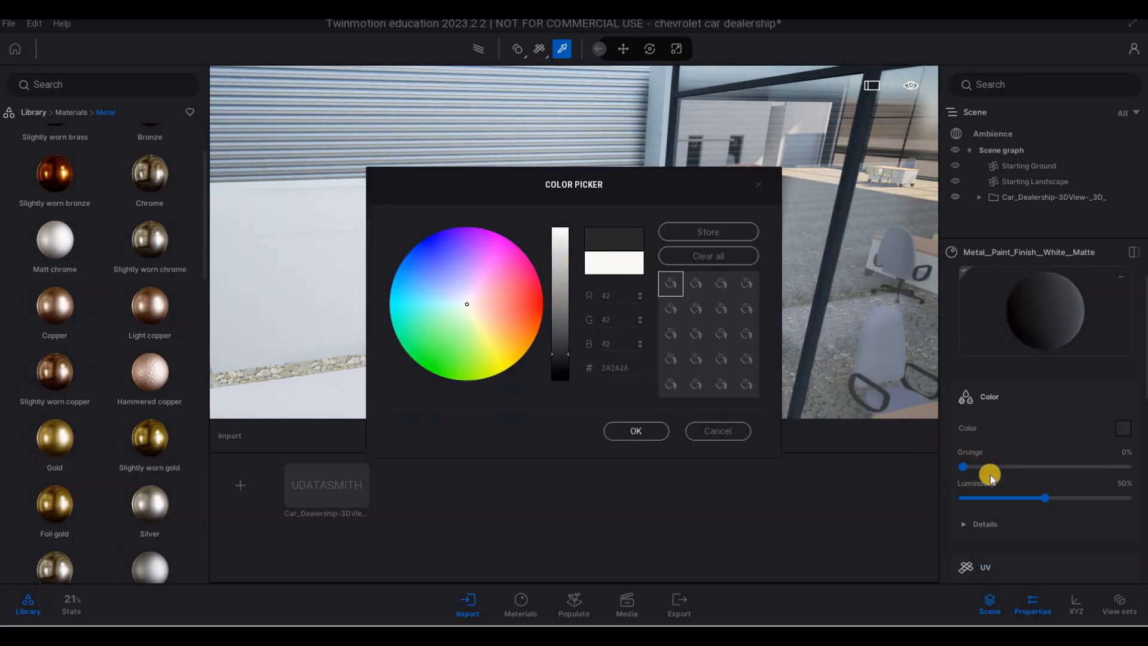
- Confirm the door material's colour and set its metalness to 85%
scroll(1017, 506, down, 5)
scroll(1123, 504, down, 2)
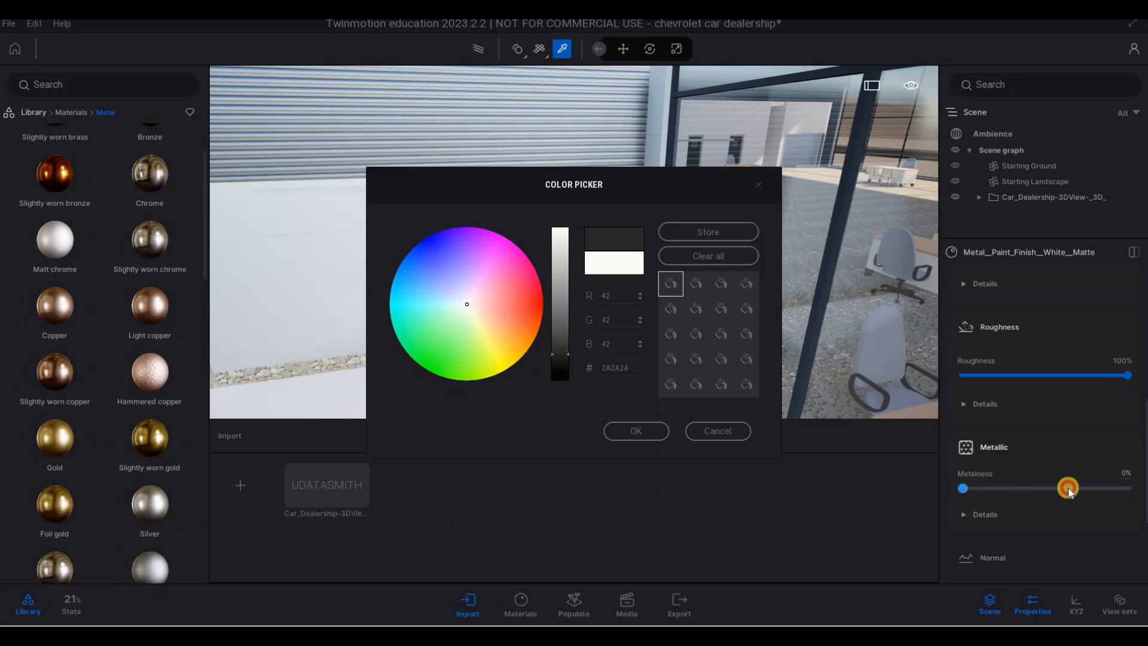
click(655, 433)
click(1101, 495)
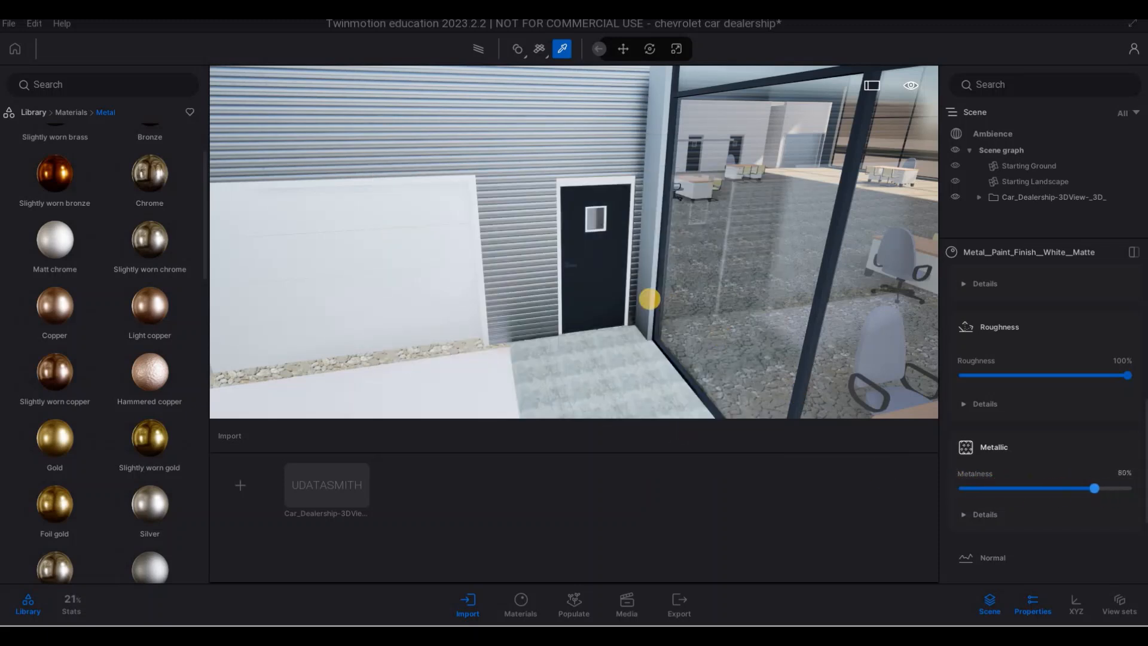
drag(1103, 488, 1096, 488)
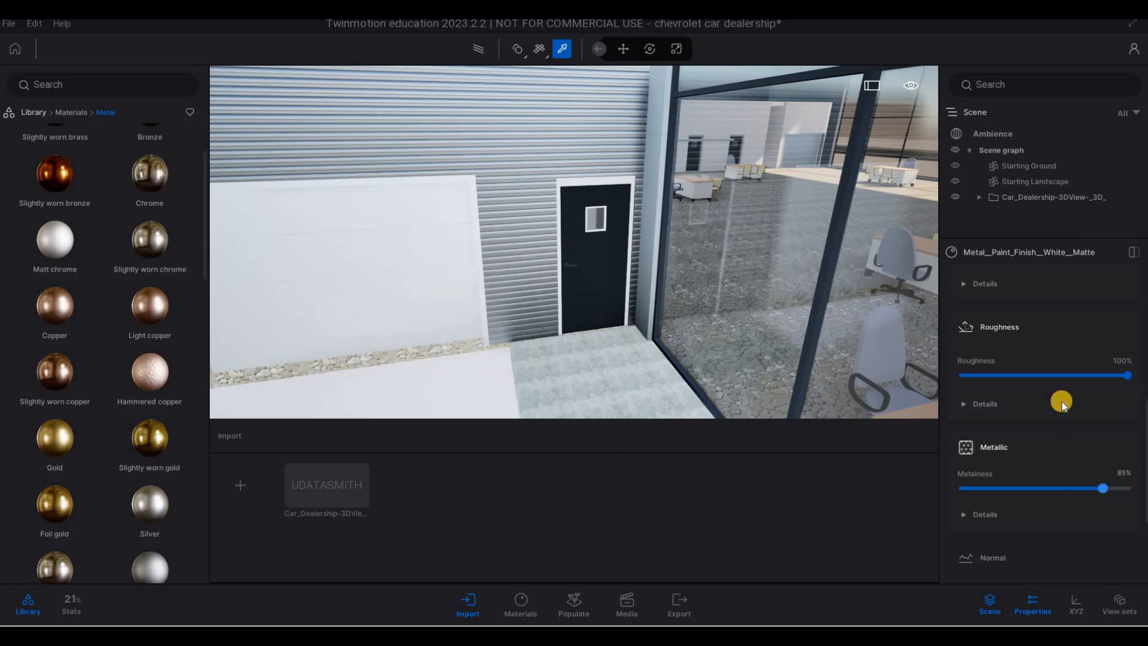
- Lighten the side door material's colour to medium grey 525252
scroll(1088, 335, up, 5)
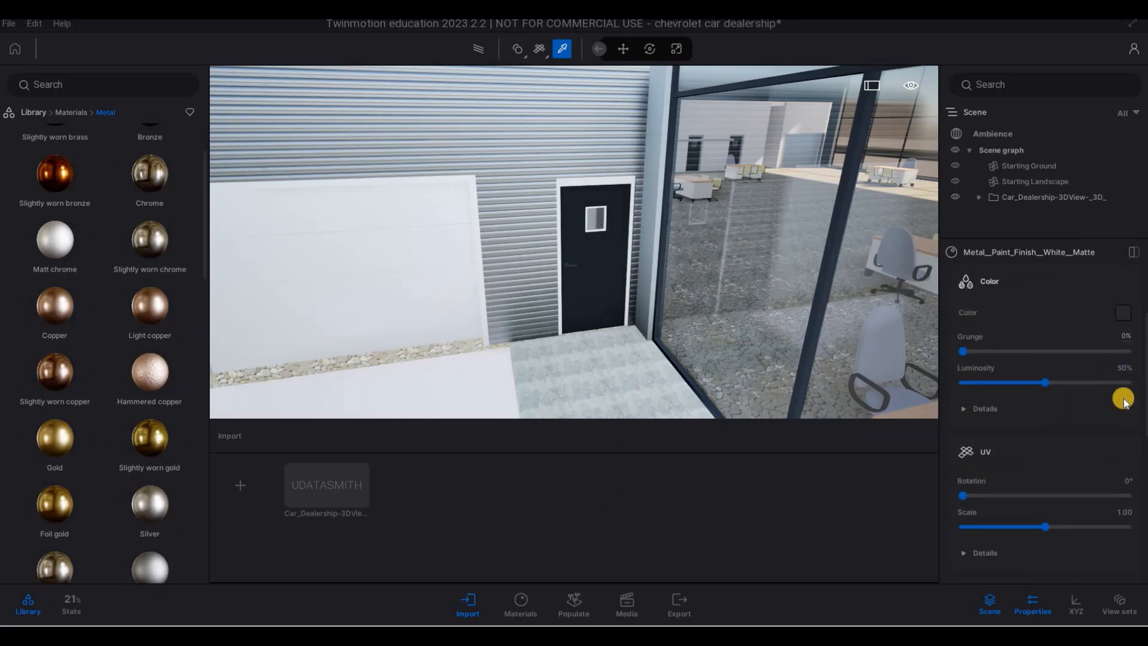
drag(563, 359, 561, 330)
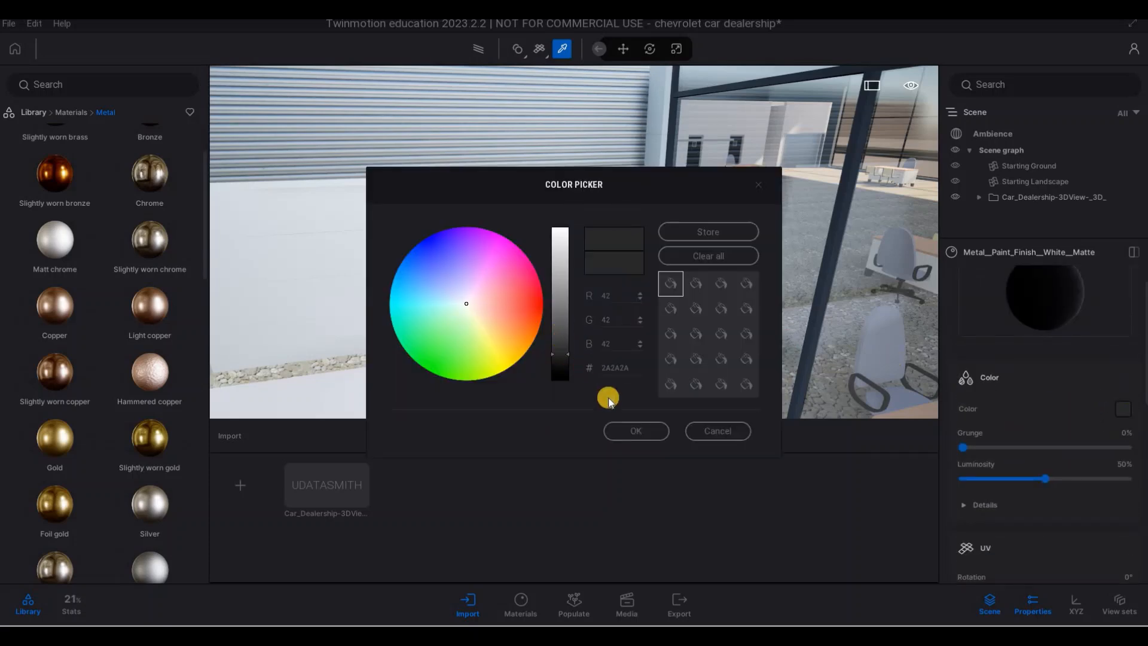
click(636, 431)
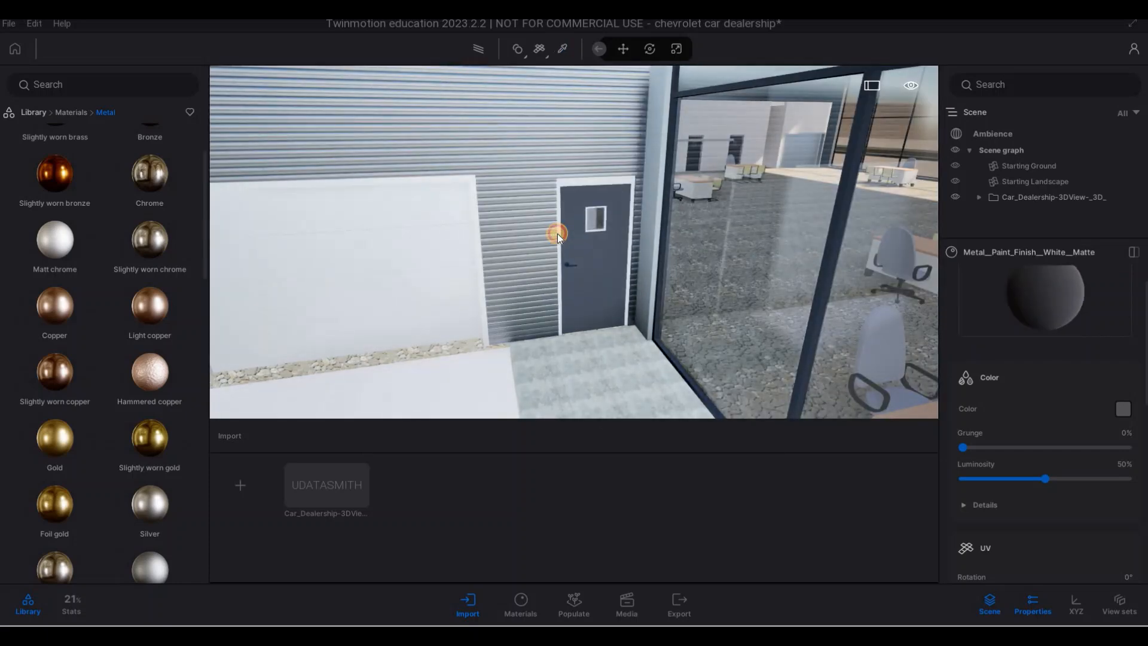
- Try to apply the grey door material to the side door's frame, and undo the application to the siding wall
click(557, 234)
drag(507, 234, 508, 233)
key(a)
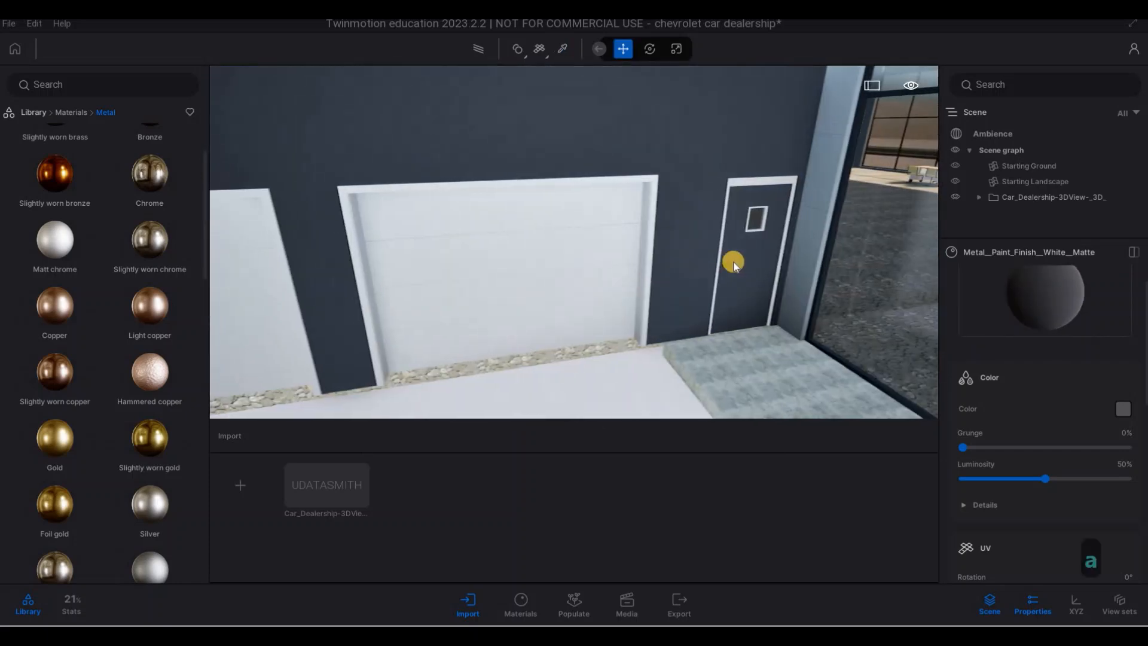
key(d)
key(ctrl+z)
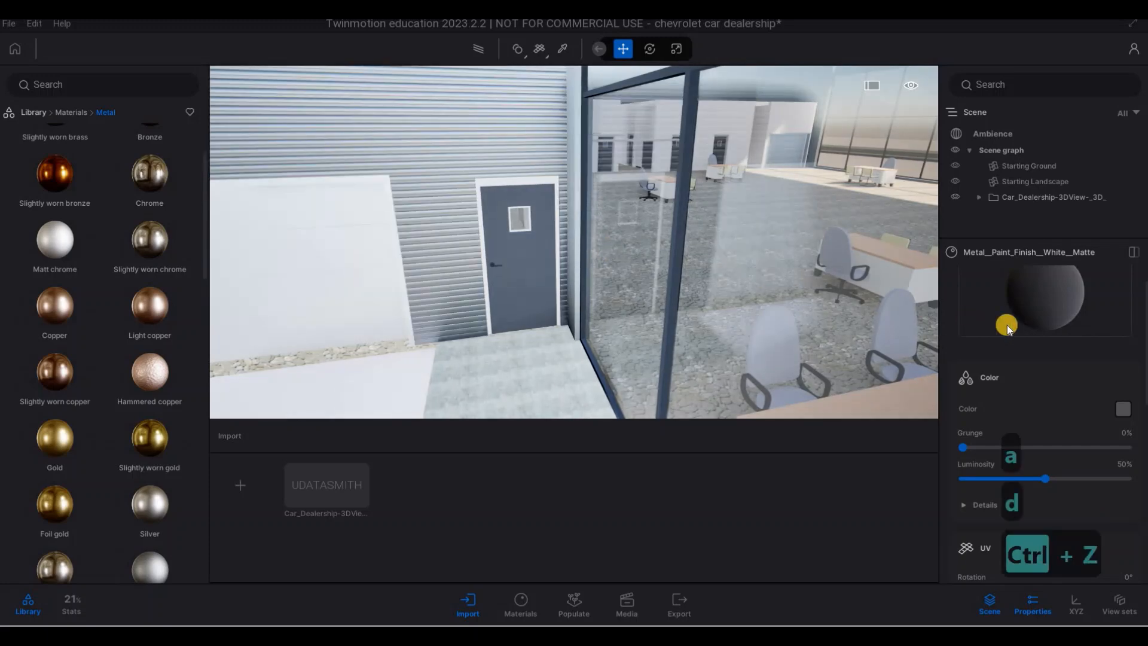
- Apply the grey Metal_Paint_Finish_White_Matte material to the frame of the rear side door
key(w)
click(542, 264)
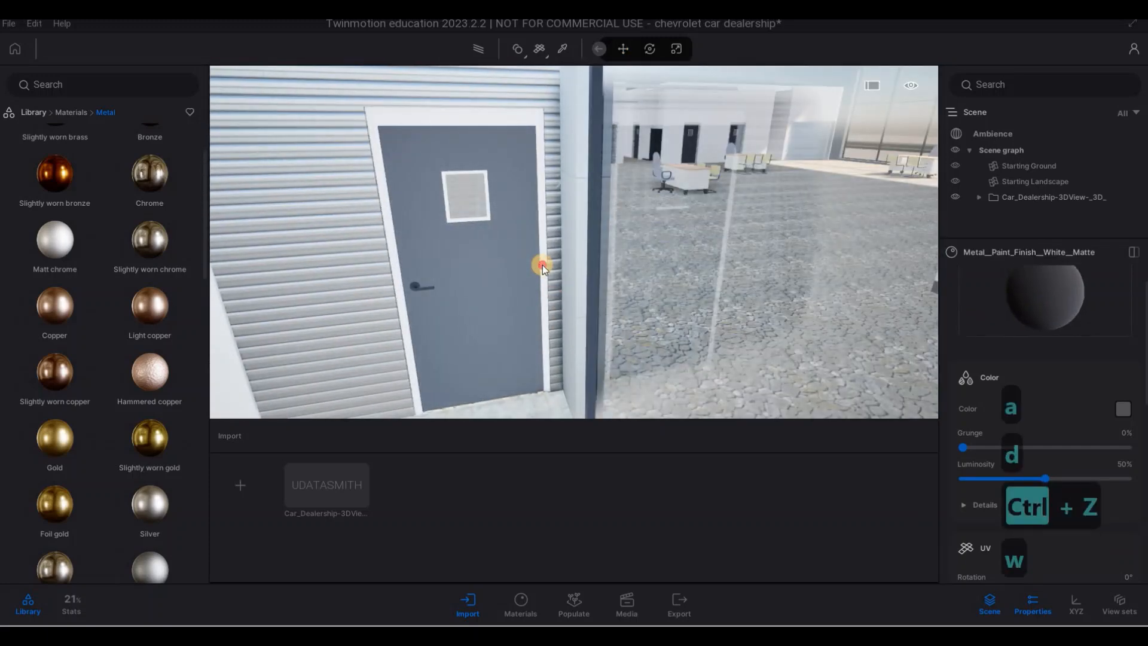
key(s)
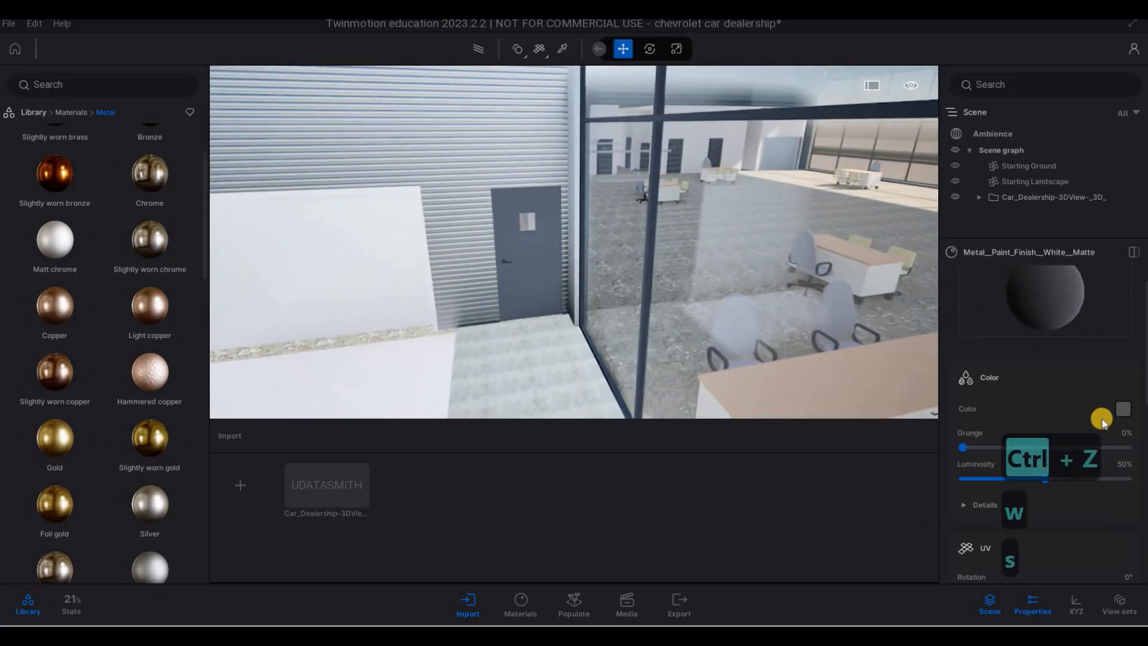
- Darken the colour of the side door and frame material to near black
key(a)
click(1123, 409)
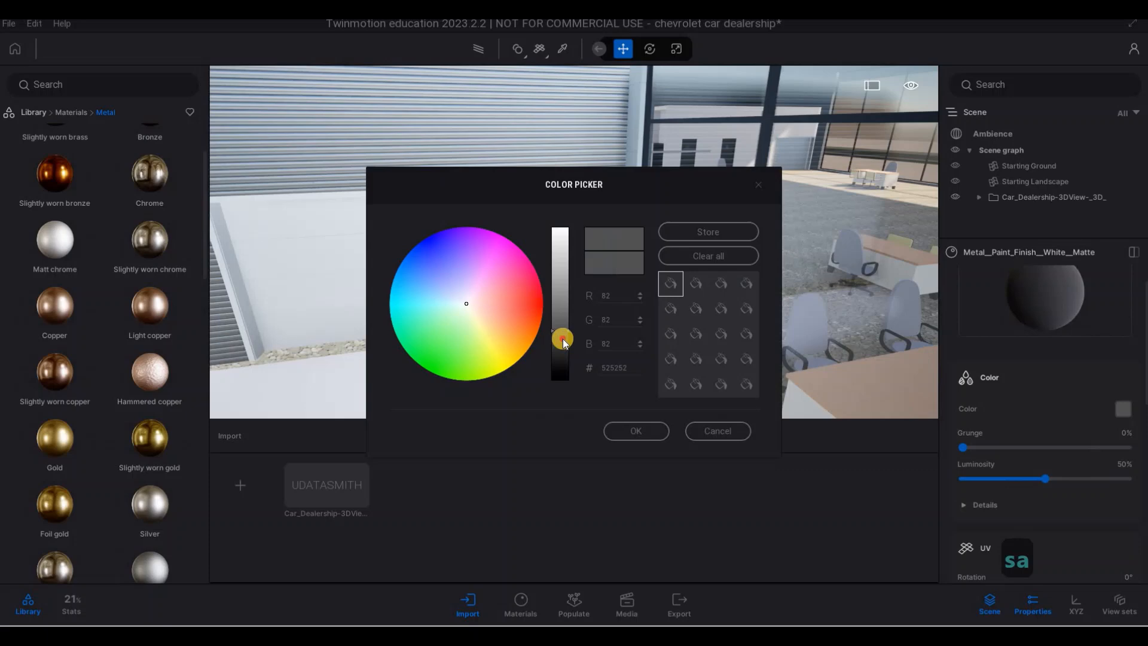
click(635, 427)
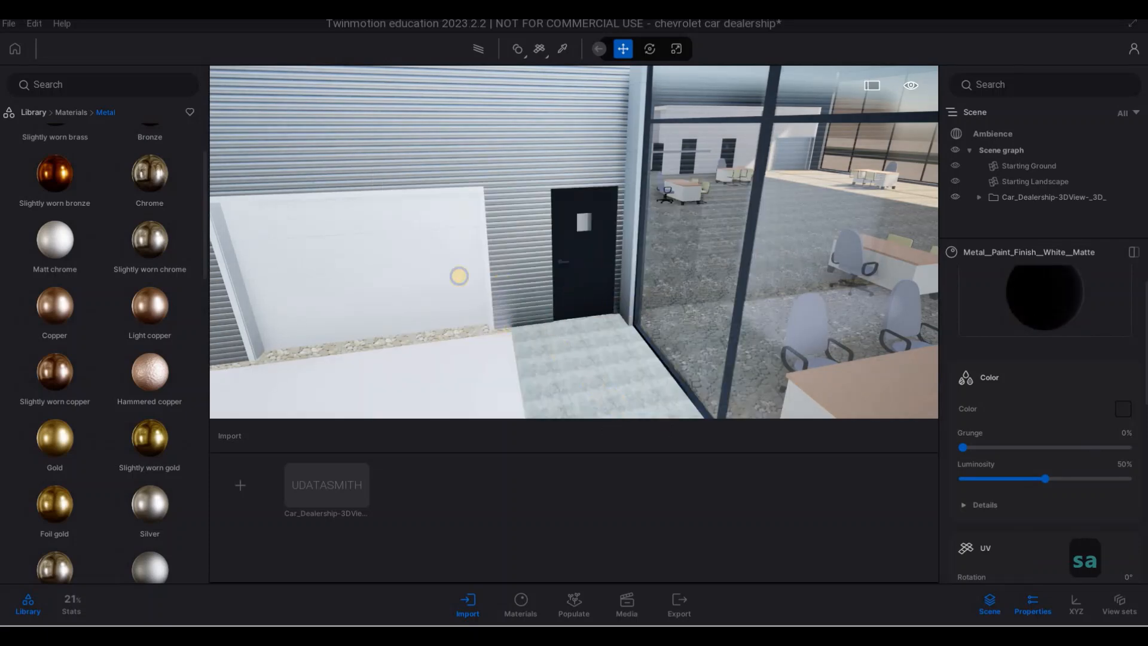
- Fly from the rear side door around the site to the front and examine the Chevrolet facade and service entrance
key(a)
right_drag(459, 276, 735, 324)
key(s)
key(a)
key(w)
key(d)
key(s)
key(a)
key(s)
key(s)
key(s)
key(a)
key(s)
key(d)
key(d)
key(d)
key(w)
key(w)
key(w)
key(w)
key(a)
key(a)
key(s)
key(s)
key(s)
key(s)
key(s)
key(s)
key(s)
key(s)
key(s)
key(s)
key(s)
key(s)
key(s)
key(s)
key(e)
key(s)
key(s)
key(a)
key(a)
key(a)
key(a)
key(a)
key(a)
key(a)
key(a)
key(a)
key(a)
key(a)
key(d)
key(d)
key(d)
key(d)
key(d)
key(d)
key(d)
key(d)
key(d)
key(d)
key(d)
key(d)
key(d)
key(d)
key(d)
key(d)
key(d)
key(d)
key(d)
key(d)
key(d)
key(d)
key(d)
key(a)
key(s)
key(s)
key(s)
key(d)
key(w)
key(w)
key(w)
key(w)
key(w)
key(w)
key(w)
key(w)
key(w)
key(w)
key(w)
key(w)
key(w)
key(w)
key(w)
key(w)
key(w)
key(w)
key(w)
key(w)
key(w)
key(q)
key(d)
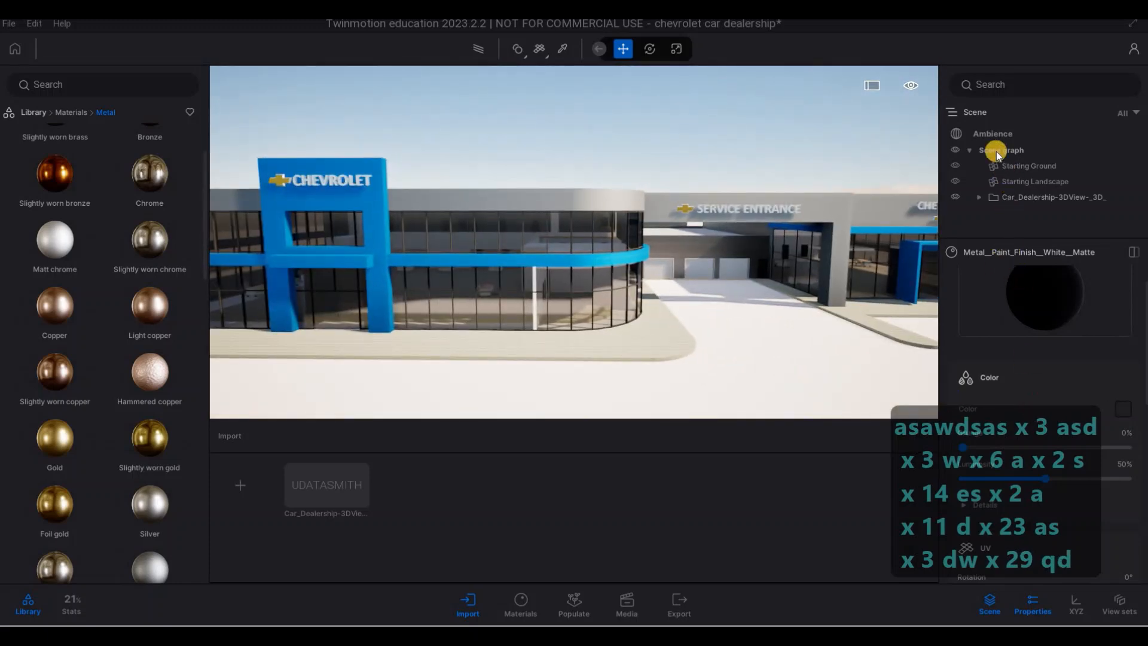
- Apply the Blue Tint colour gradient to the scene in the Ambience effects settings
click(991, 135)
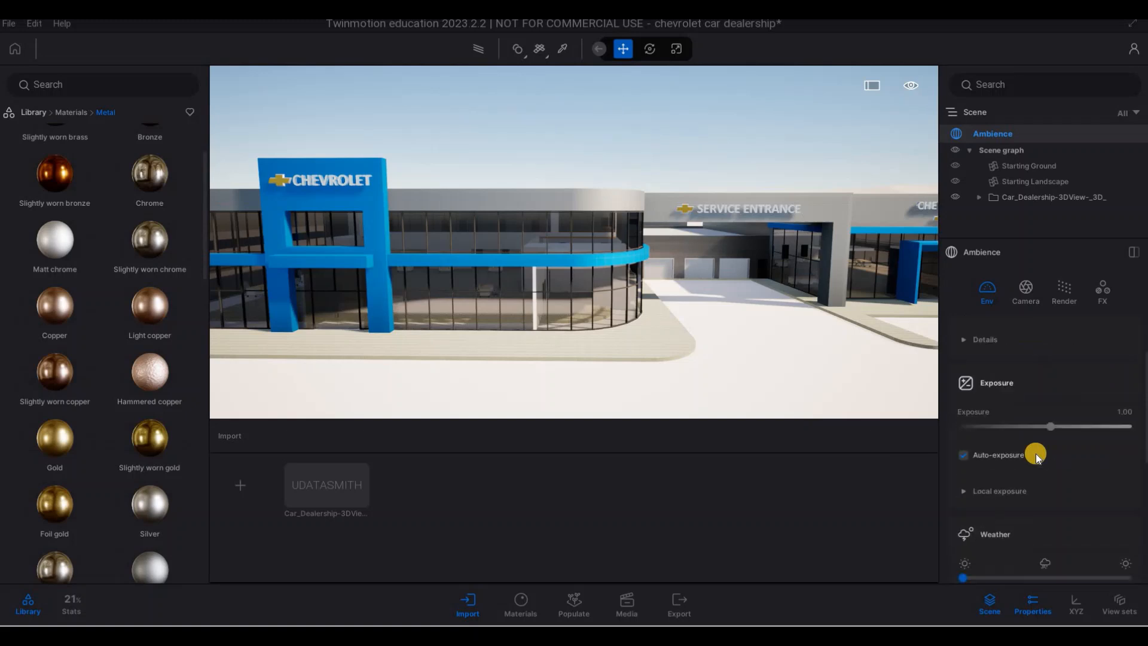
scroll(1036, 454, up, 2)
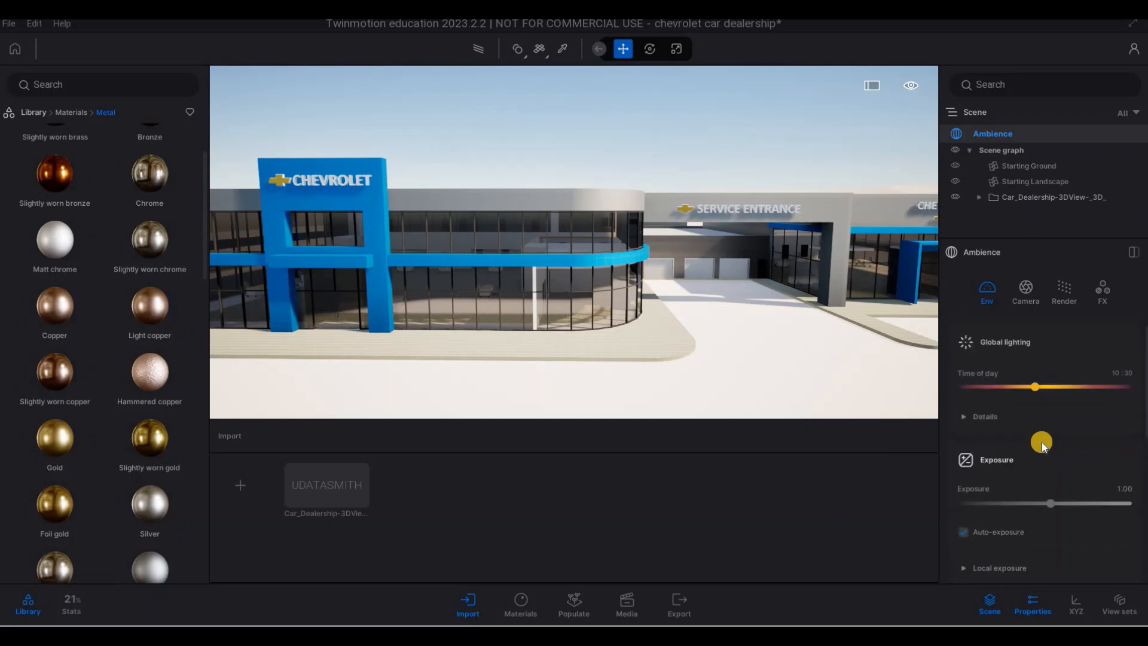
click(1104, 294)
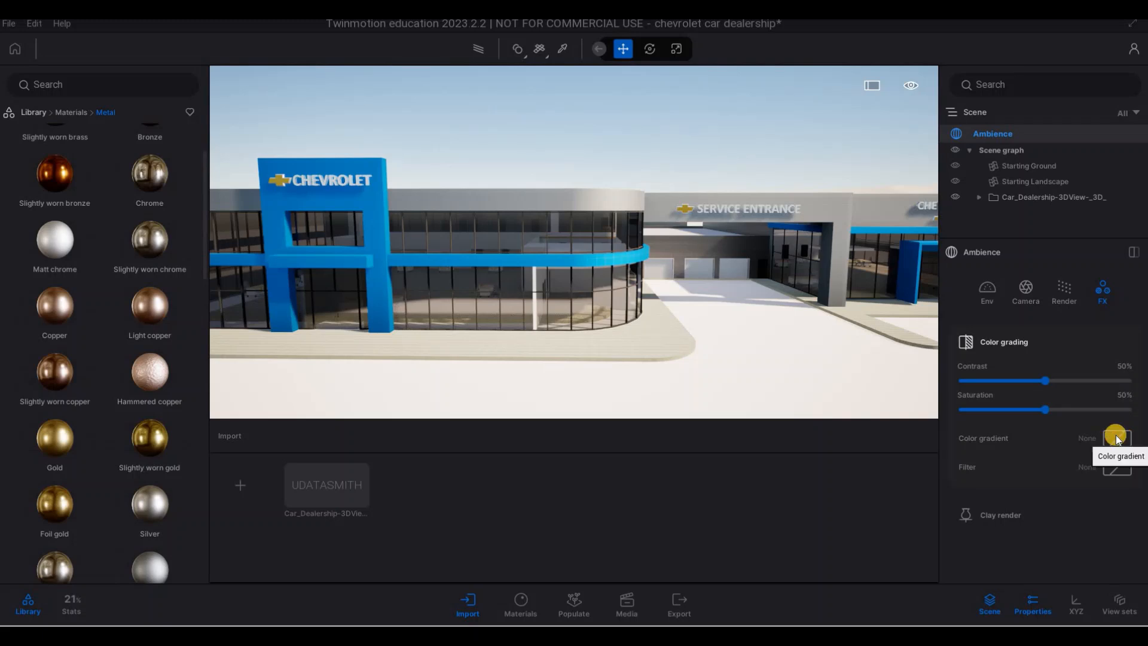
scroll(1054, 329, down, 5)
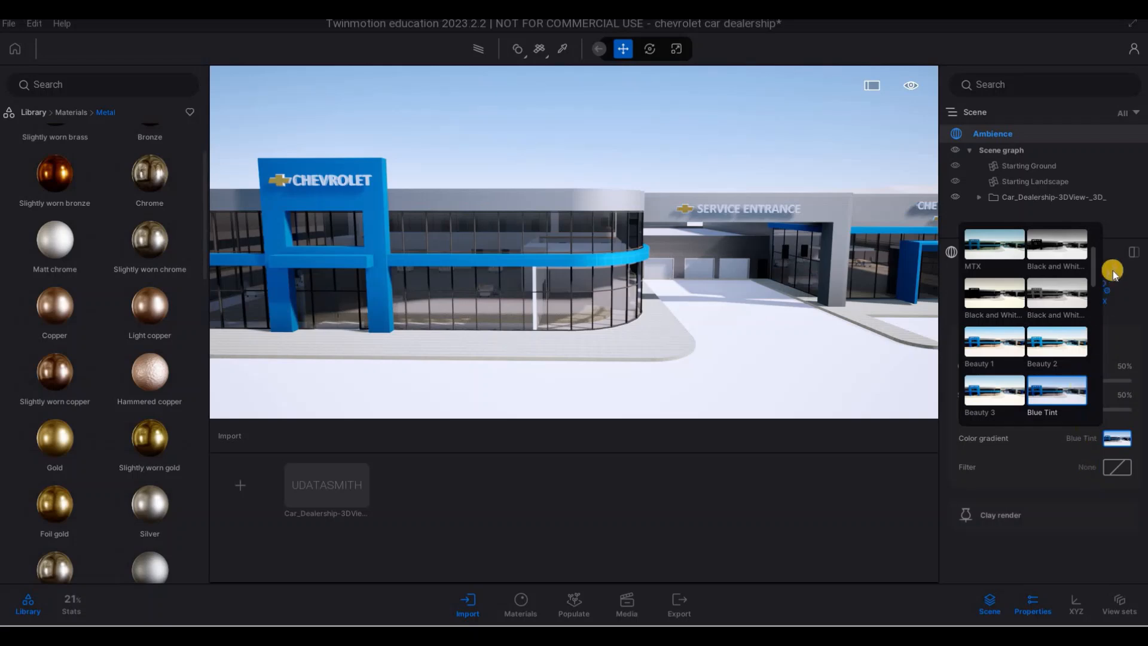
click(994, 134)
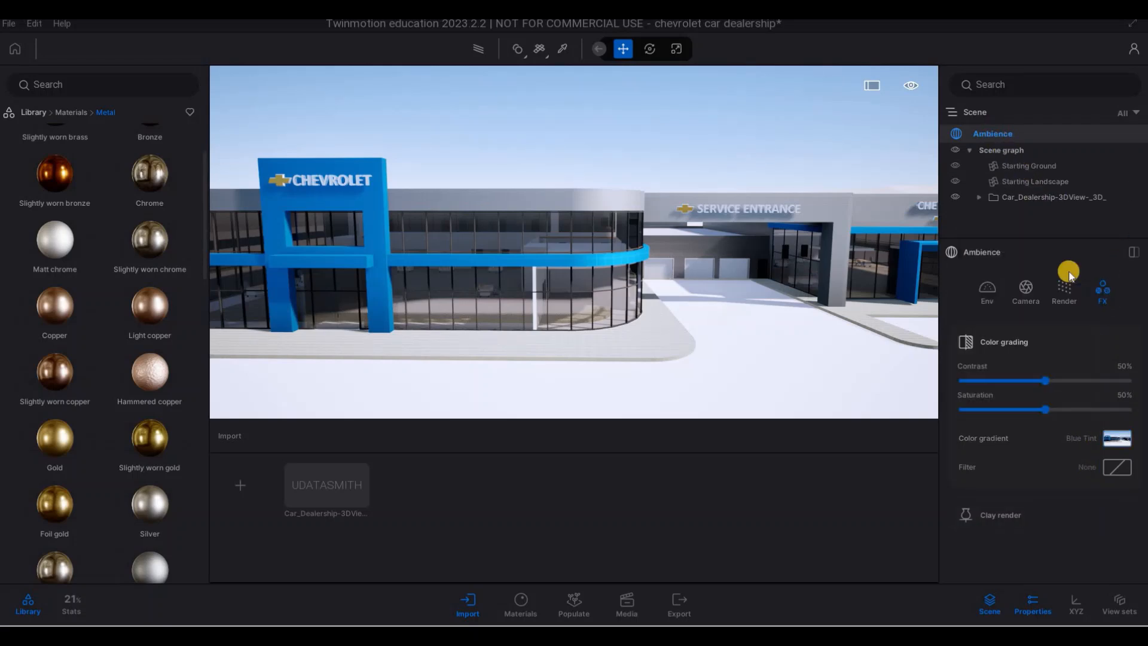
- Enable Parallelism in the Ambience camera settings to keep vertical lines vertical
click(1034, 296)
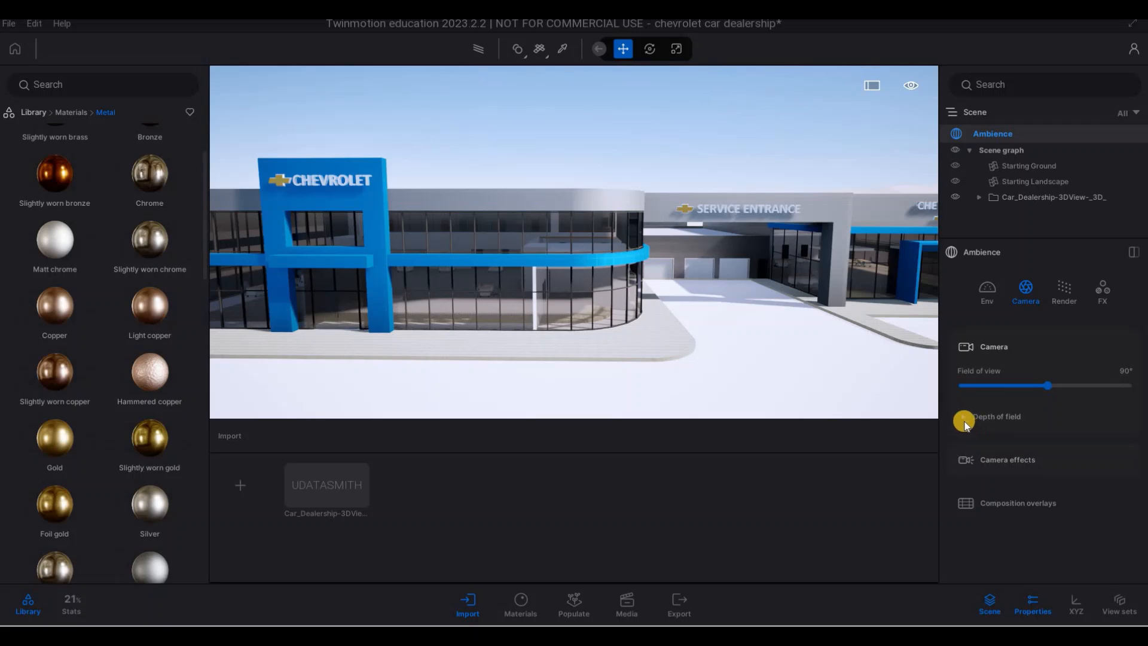
scroll(1002, 470, down, 3)
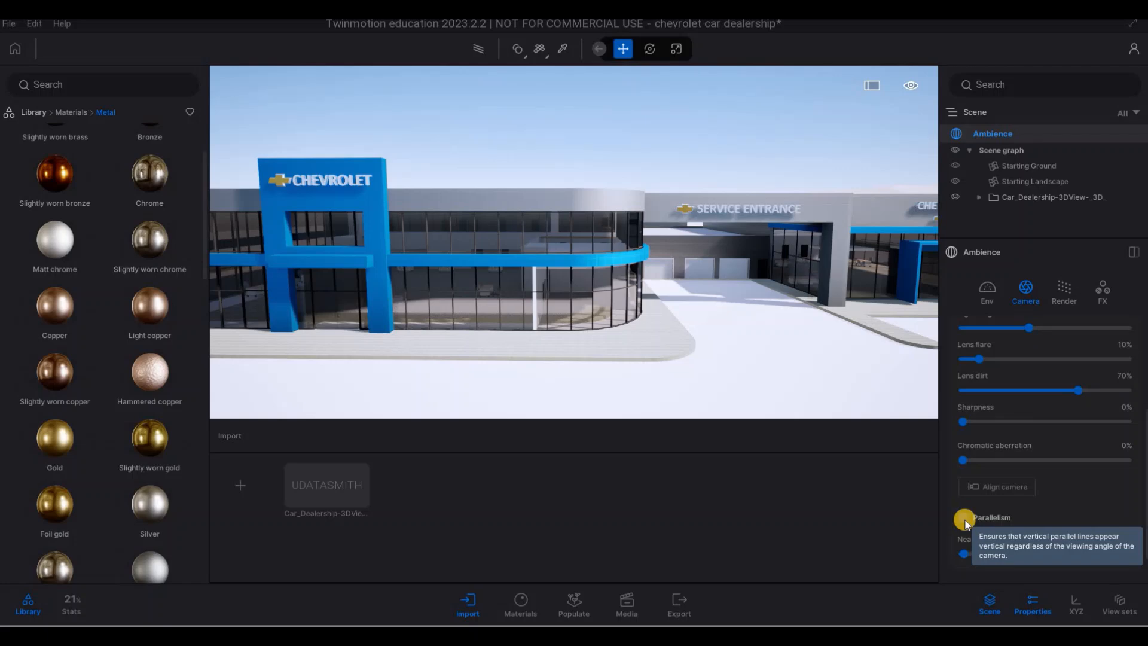
click(978, 519)
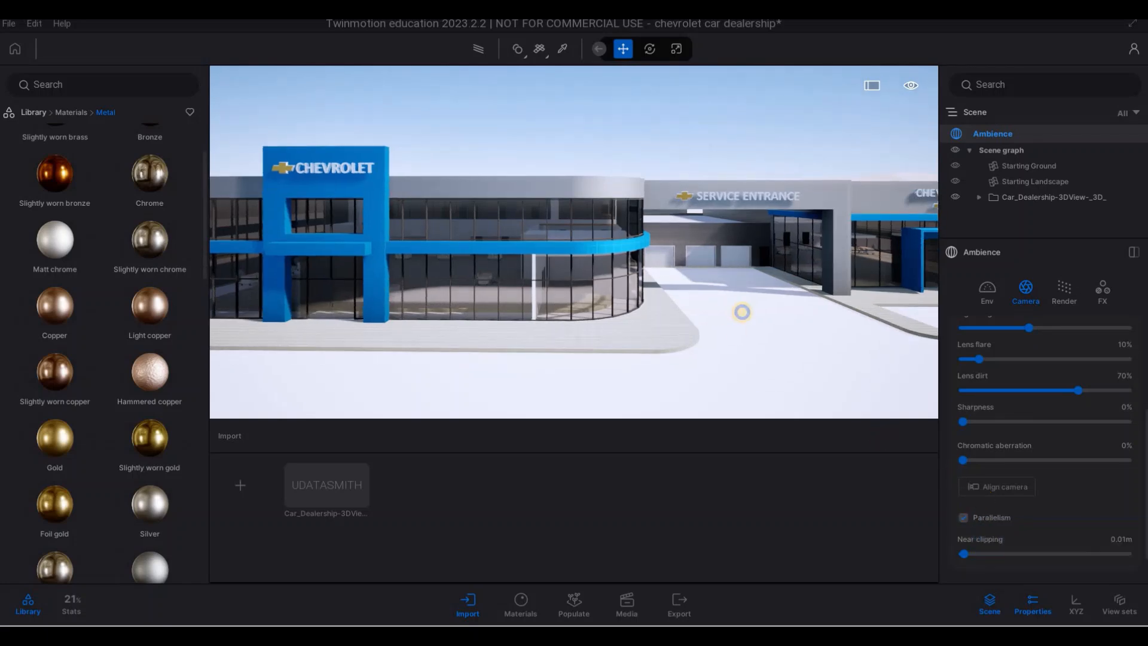
- Move back from the front facade and frame the whole dealership in an angled view across the forecourt
key(s)
key(a)
right_drag(780, 292, 961, 251)
key(e)
key(w)
key(w)
key(a)
key(w)
key(e)
key(s)
key(a)
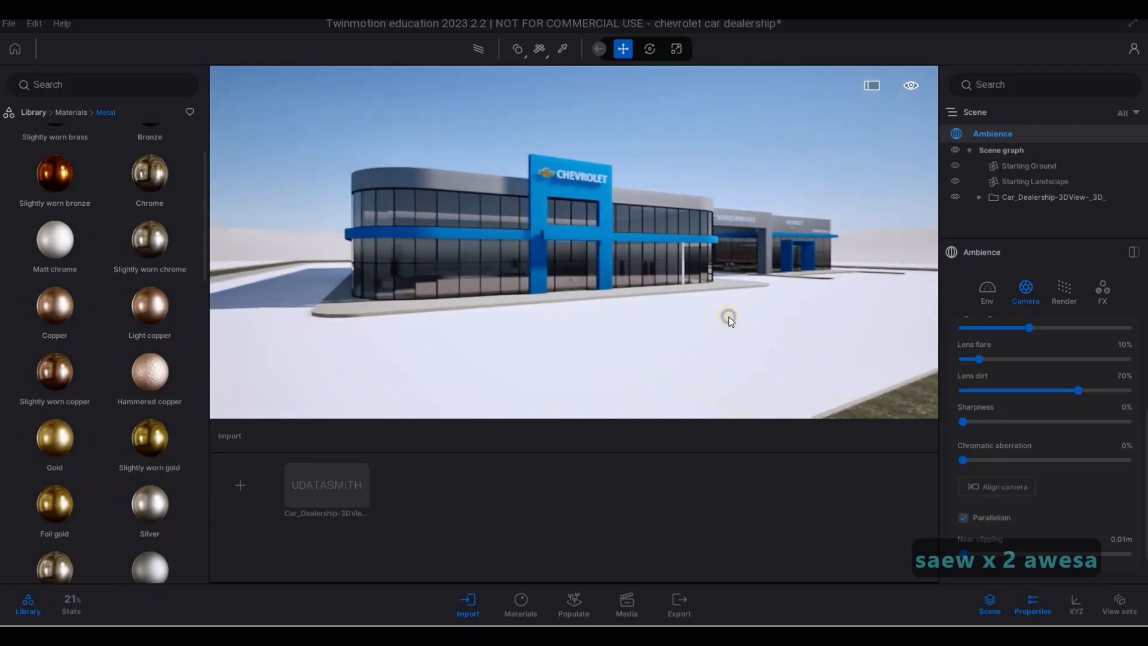
key(s)
right_drag(853, 378, 818, 359)
key(d)
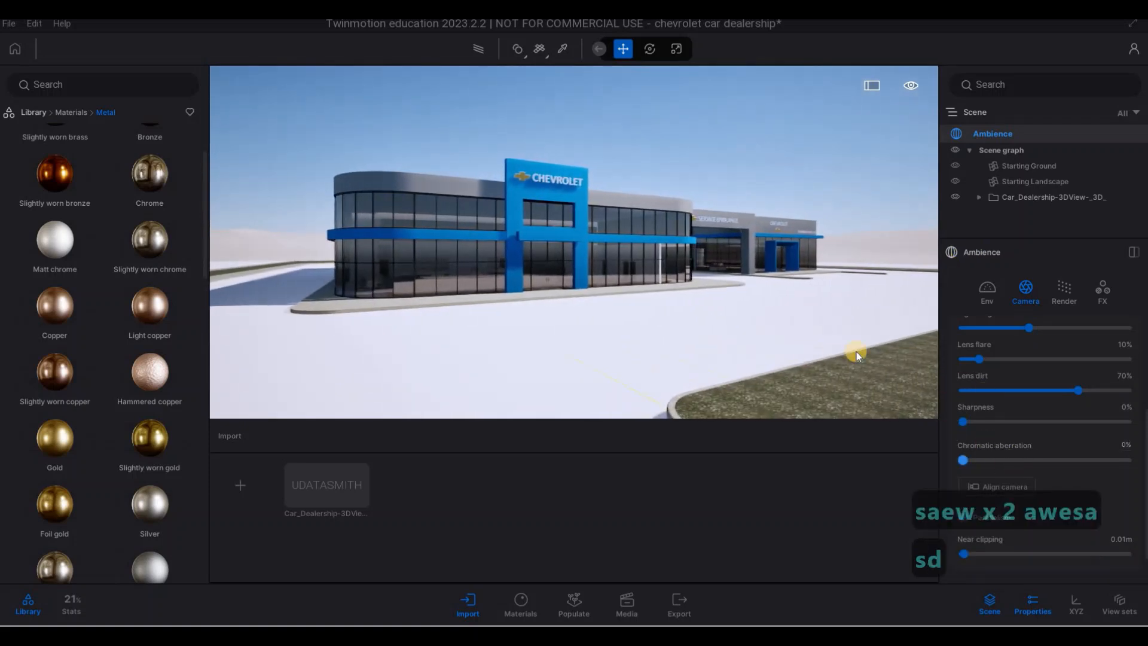
key(d)
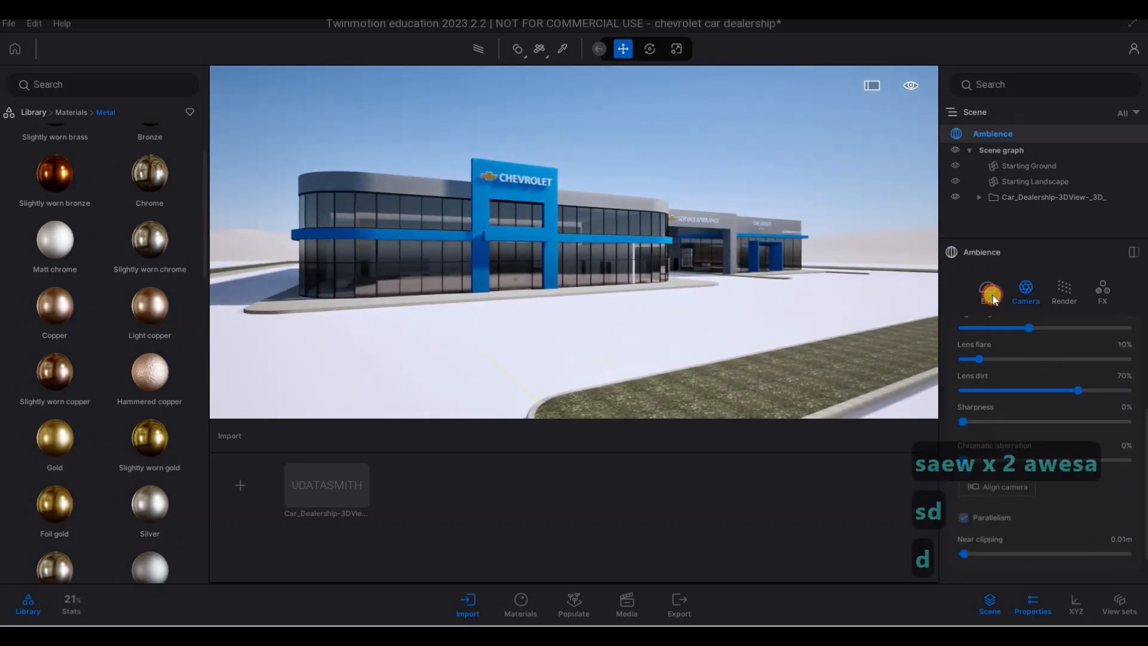
- Enable the HDRI environment with a Skydome in the Ambience environment settings
scroll(1007, 405, up, 10)
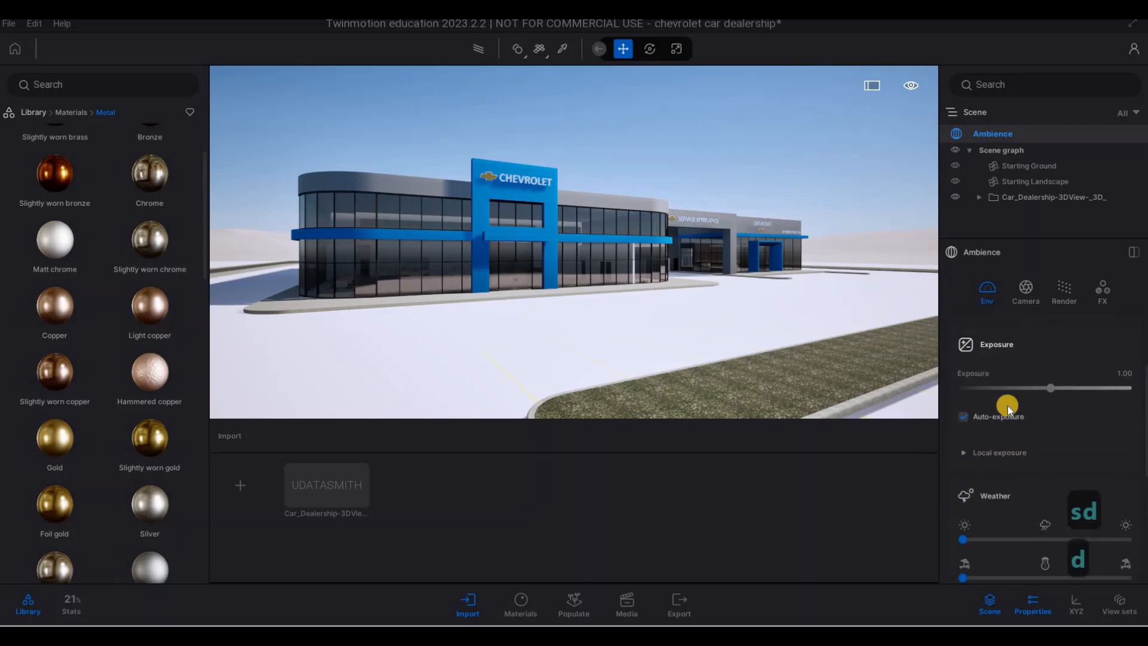
scroll(1012, 410, down, 10)
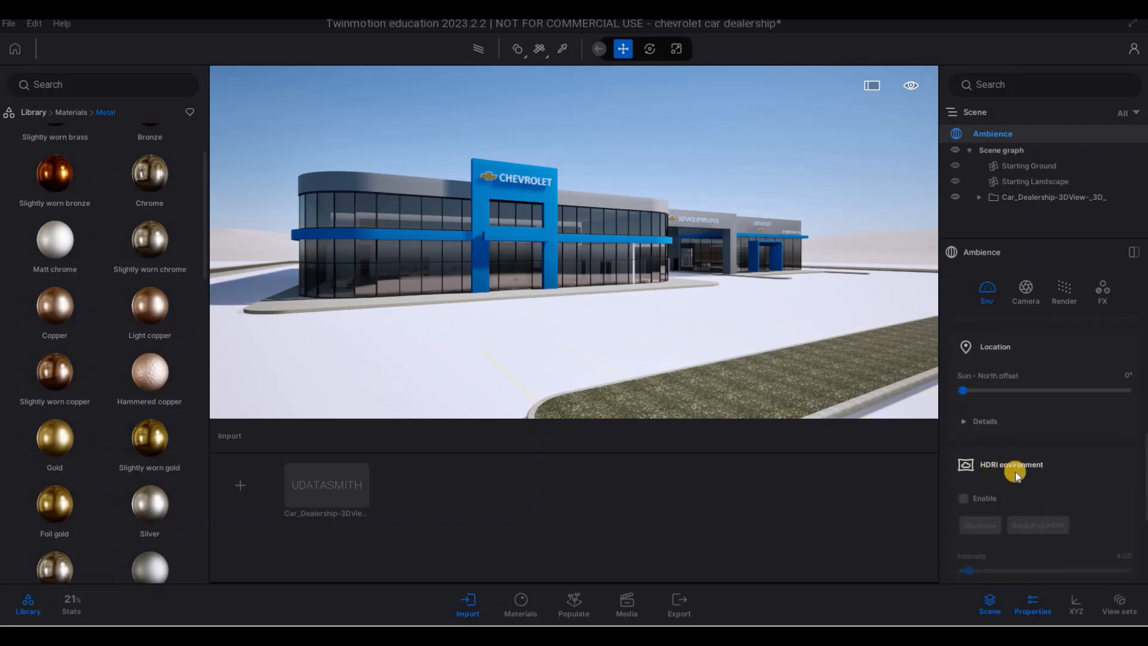
click(959, 495)
- Fly toward the showroom and back to examine the facade and glazing under the HDRI sky
key(s)
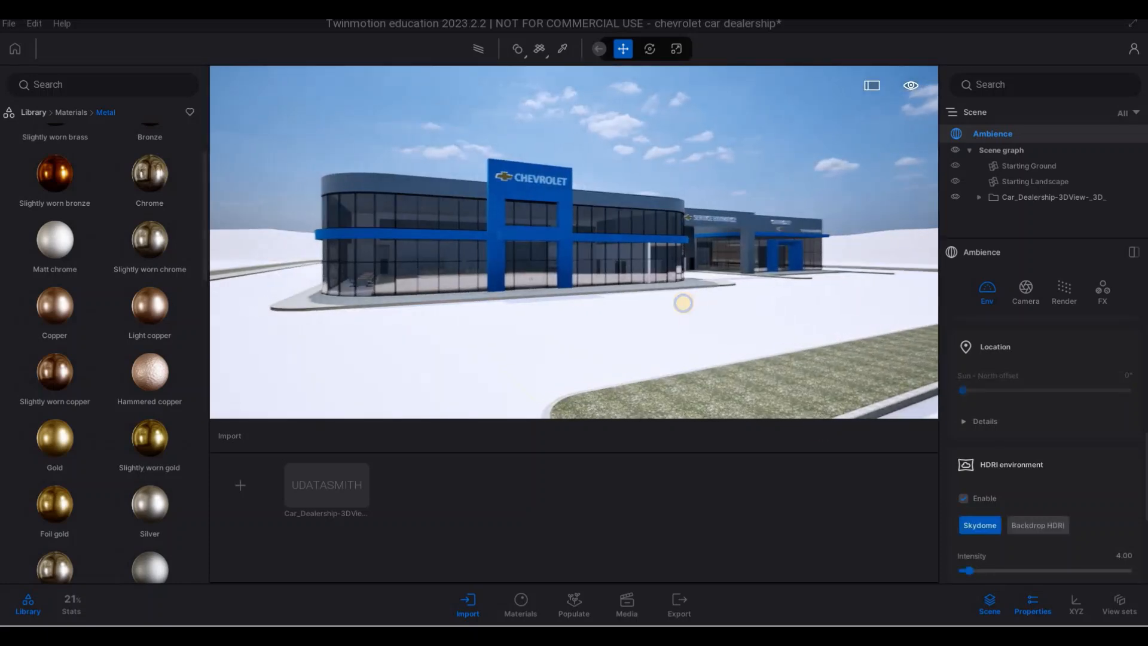
key(w)
key(a)
key(w)
key(q)
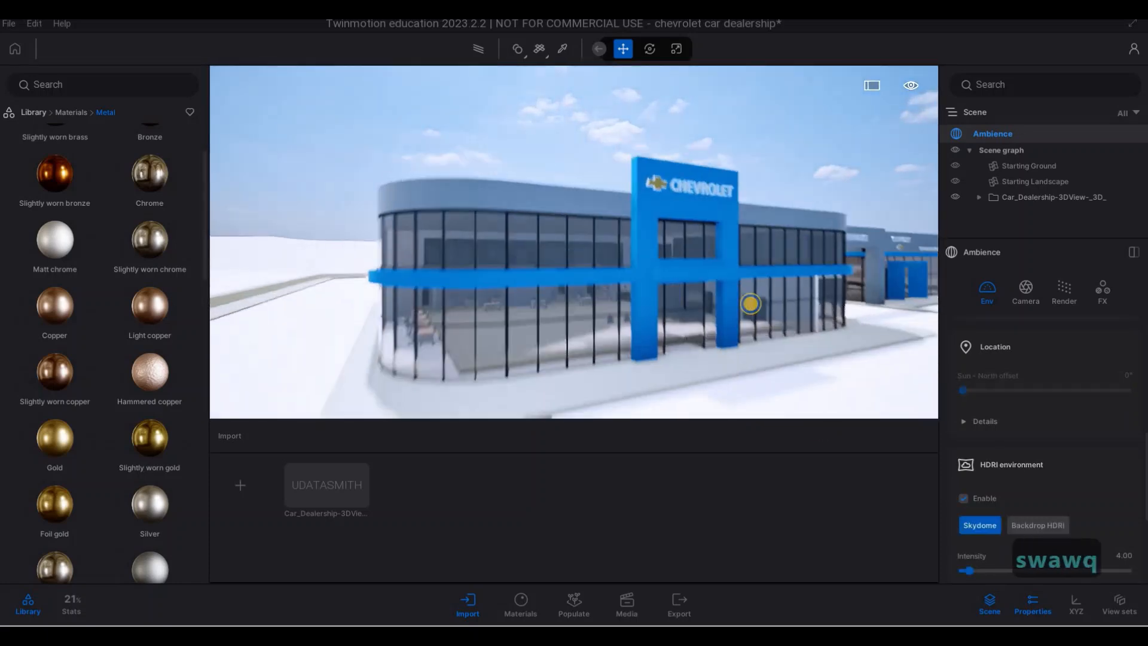
key(s)
key(d)
key(d)
key(e)
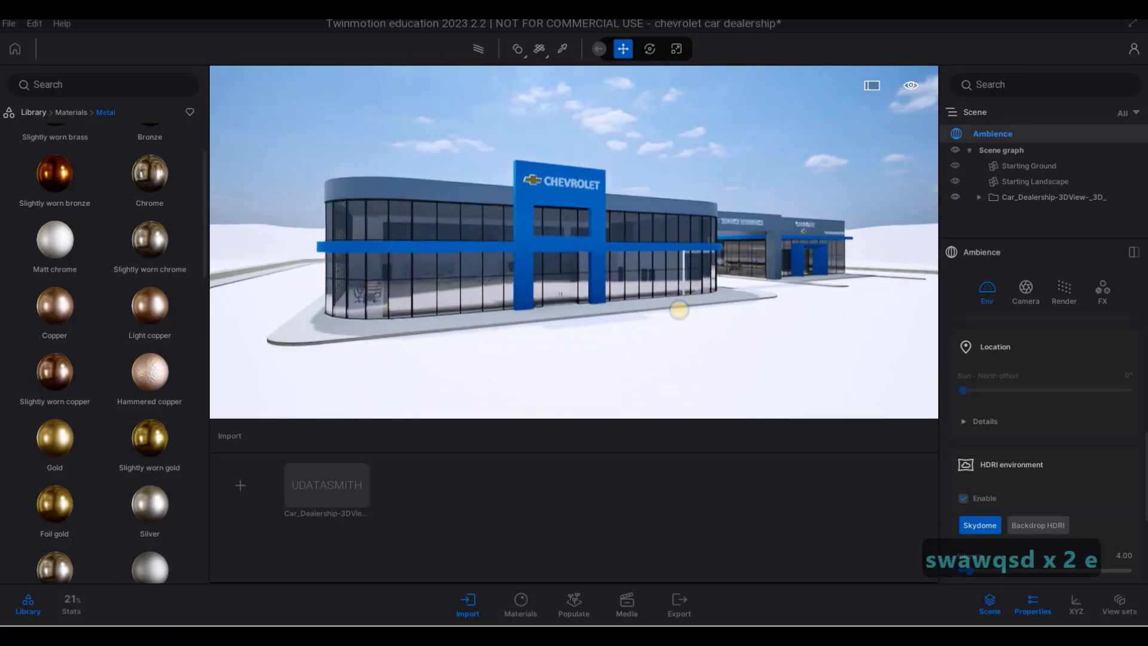
right_drag(768, 312, 828, 320)
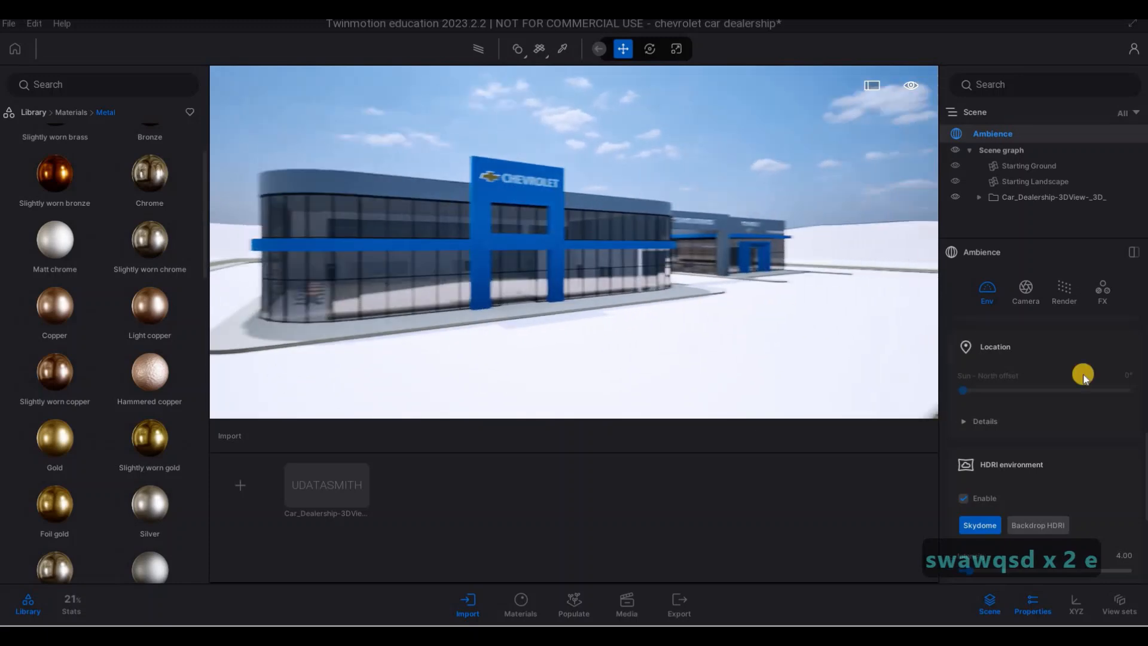
- Try the Backdrop HDRI mode on the dealership exterior and restore the Skydome mode
scroll(1038, 418, down, 1)
scroll(1041, 437, down, 1)
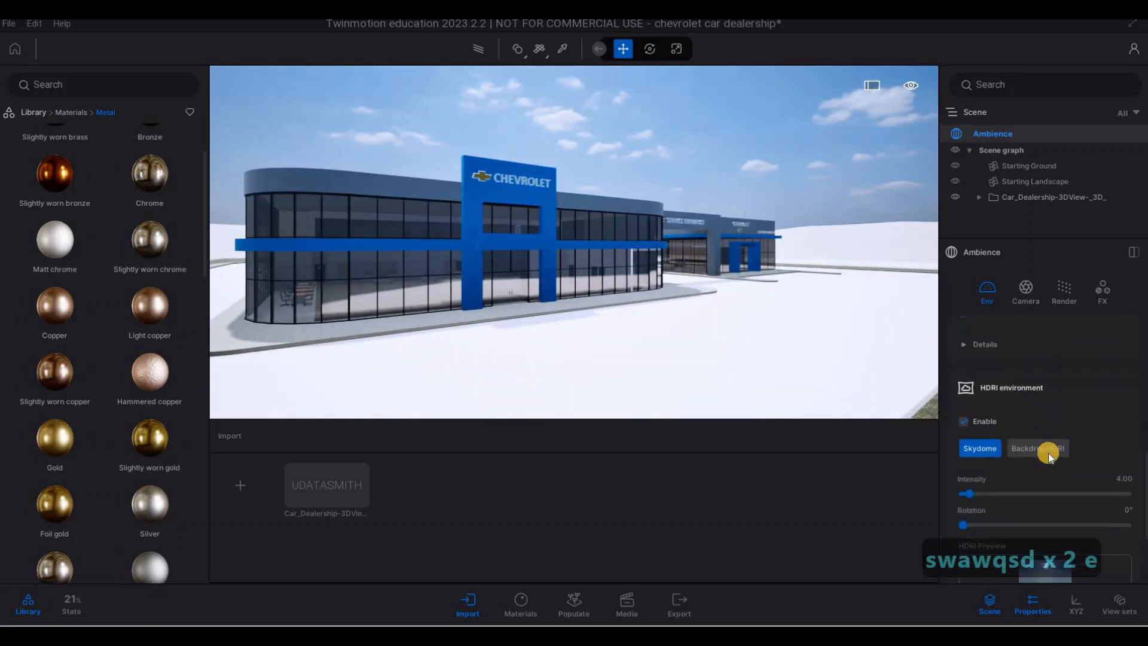
click(1049, 450)
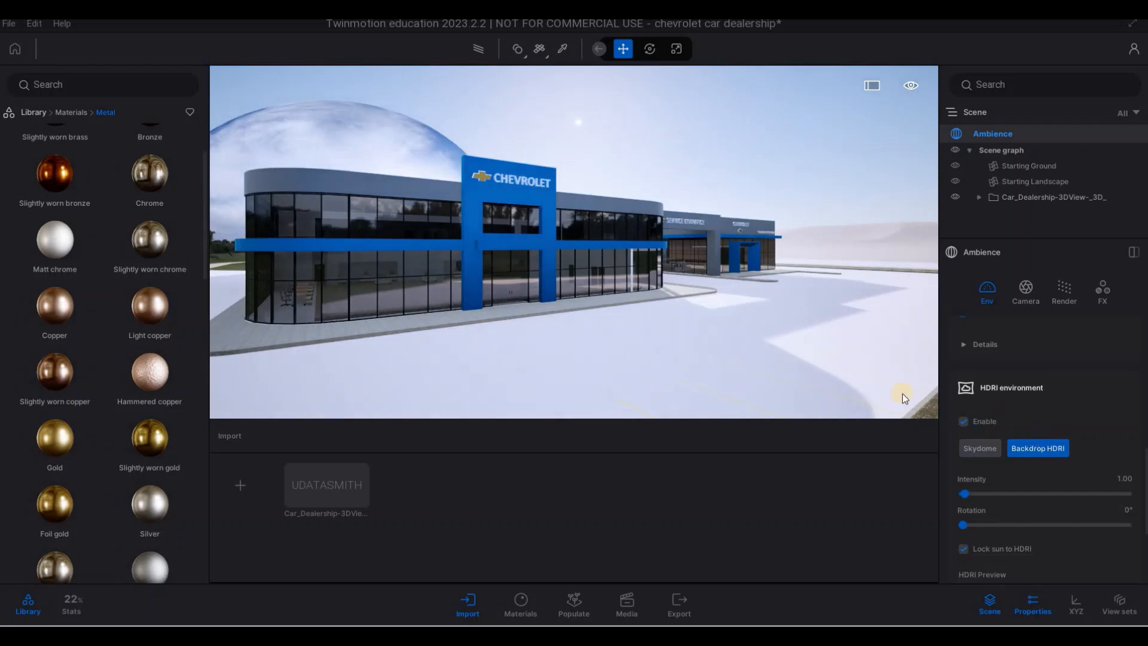
key(d)
right_drag(524, 318, 710, 314)
key(w)
key(a)
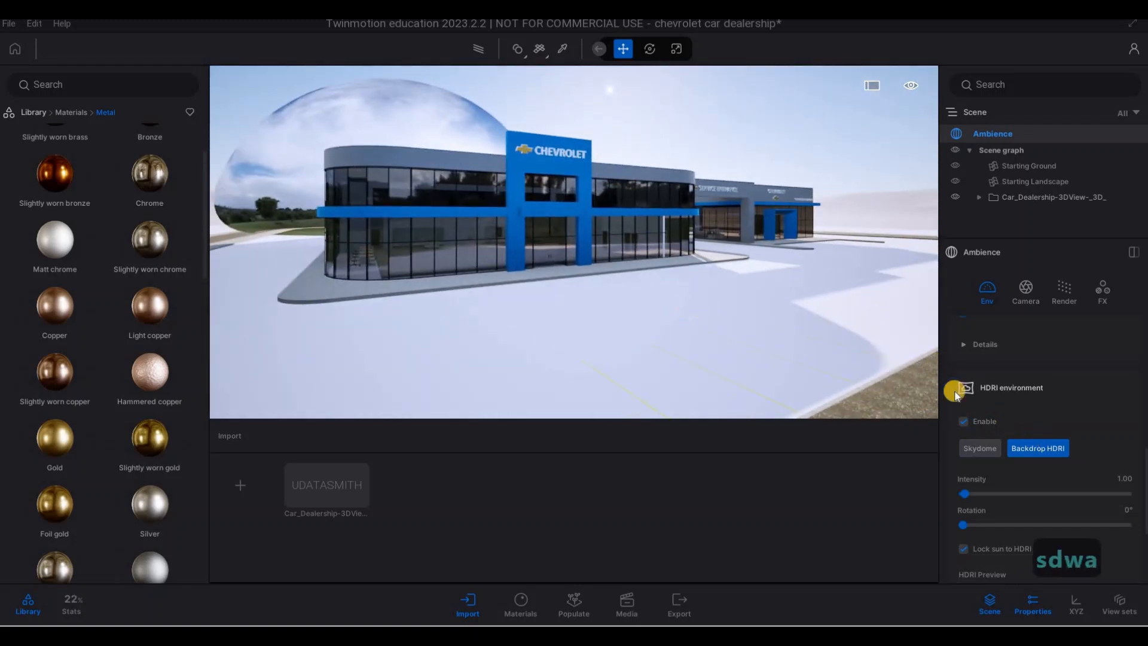
key(w)
click(999, 448)
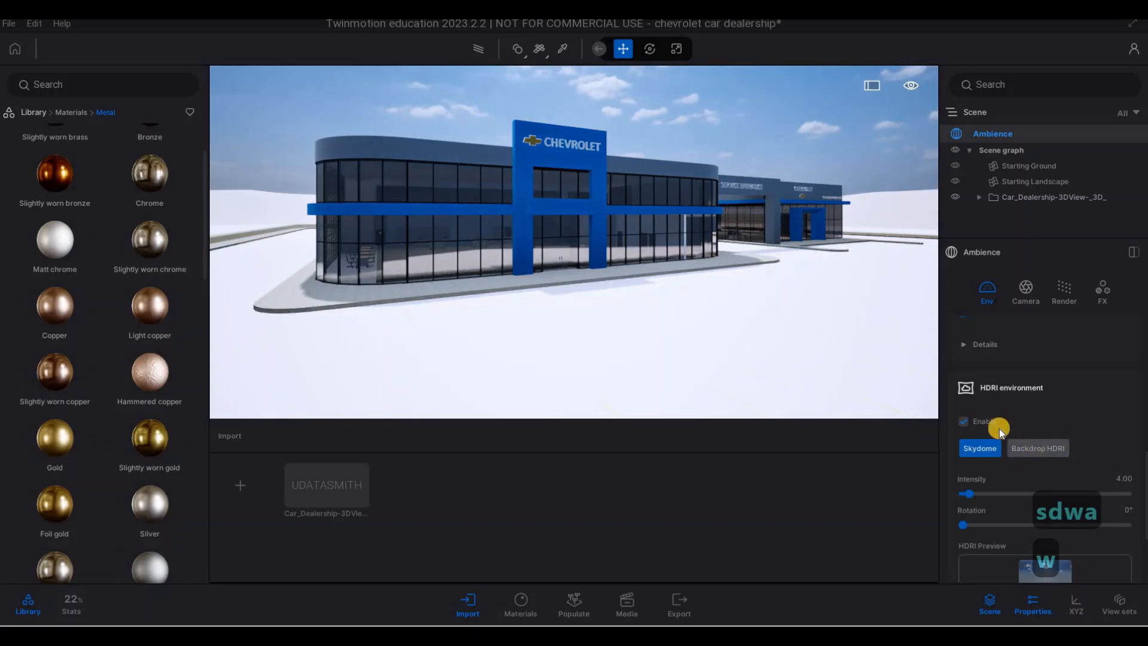
- Move around the front of the dealership to examine the facade and glazing with the Skydome lighting
key(s)
right_drag(564, 315, 804, 353)
key(q)
key(q)
key(a)
key(e)
key(d)
key(w)
key(e)
key(a)
key(a)
key(w)
key(w)
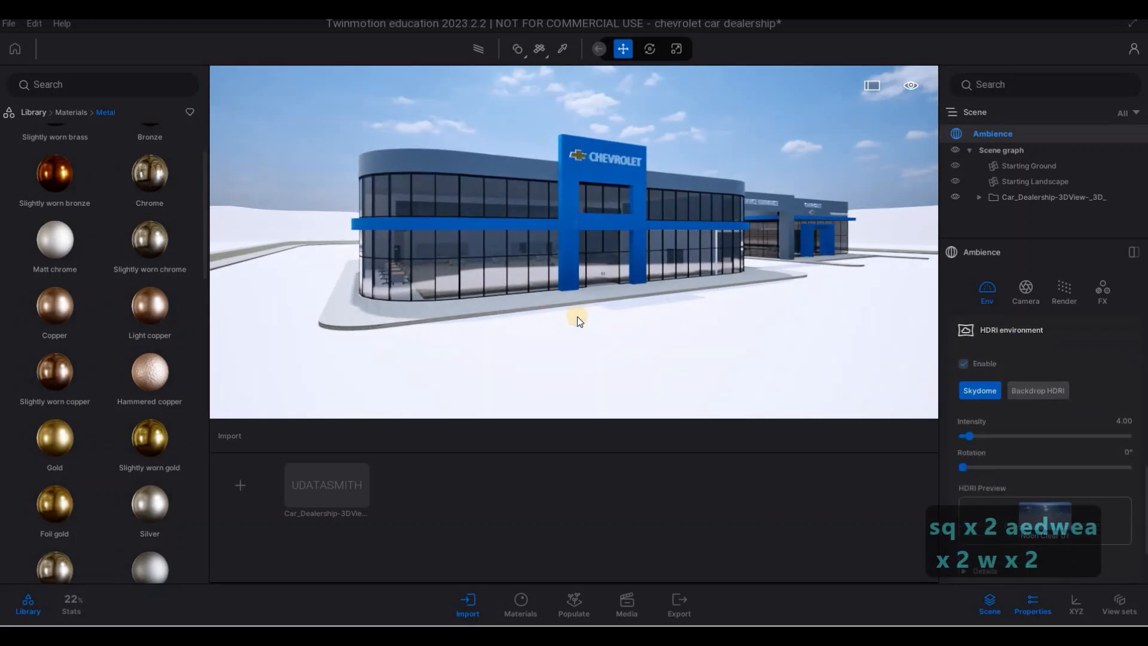
key(w)
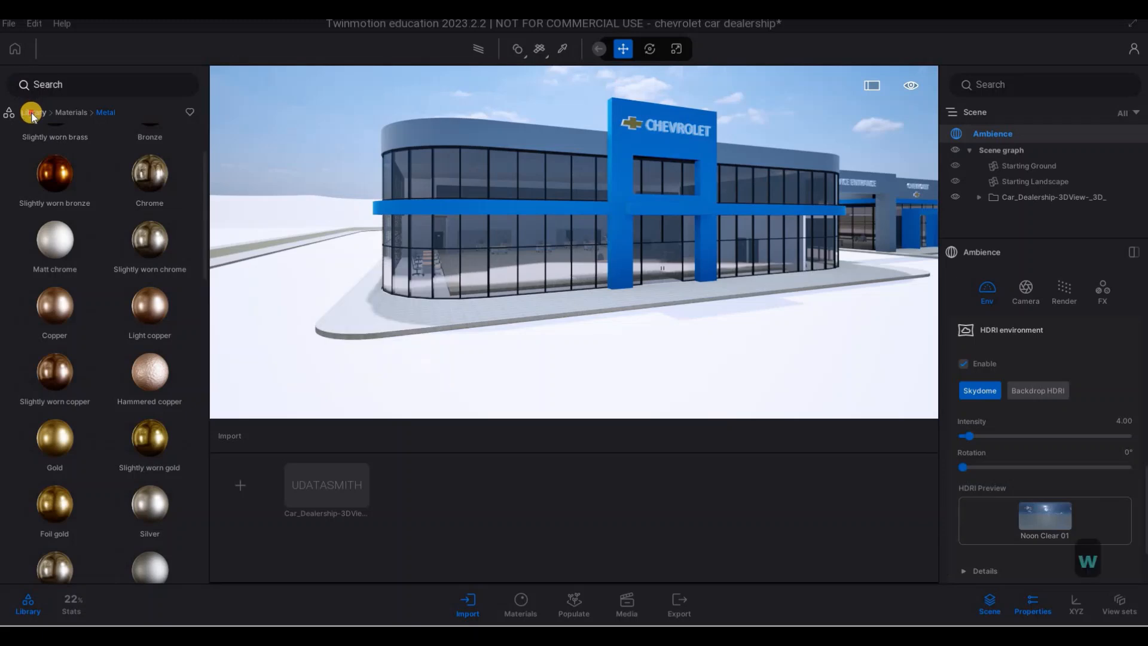
- Open the Man-made ground materials in the library and frame the showroom walkway and forecourt
click(37, 112)
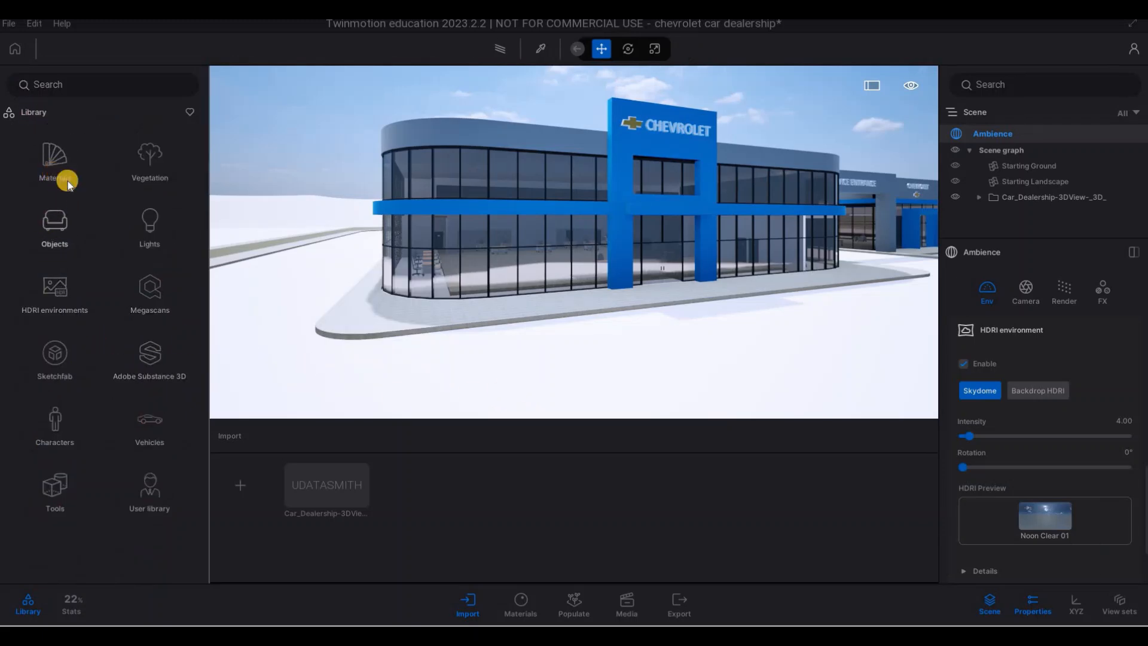
click(55, 164)
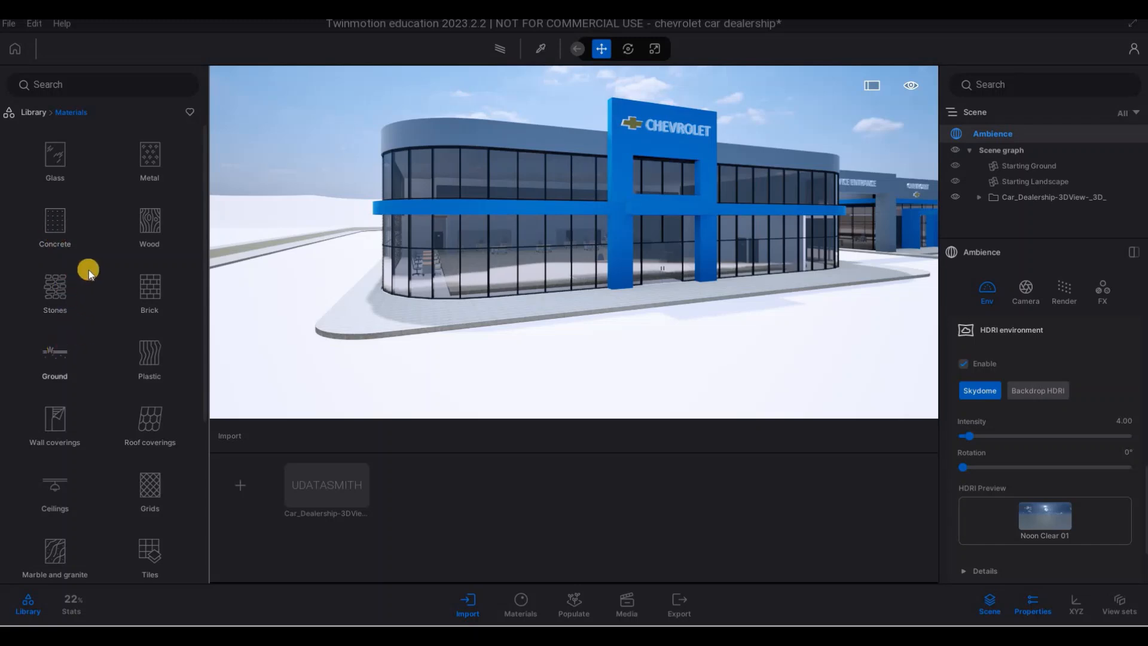
click(62, 174)
key(s)
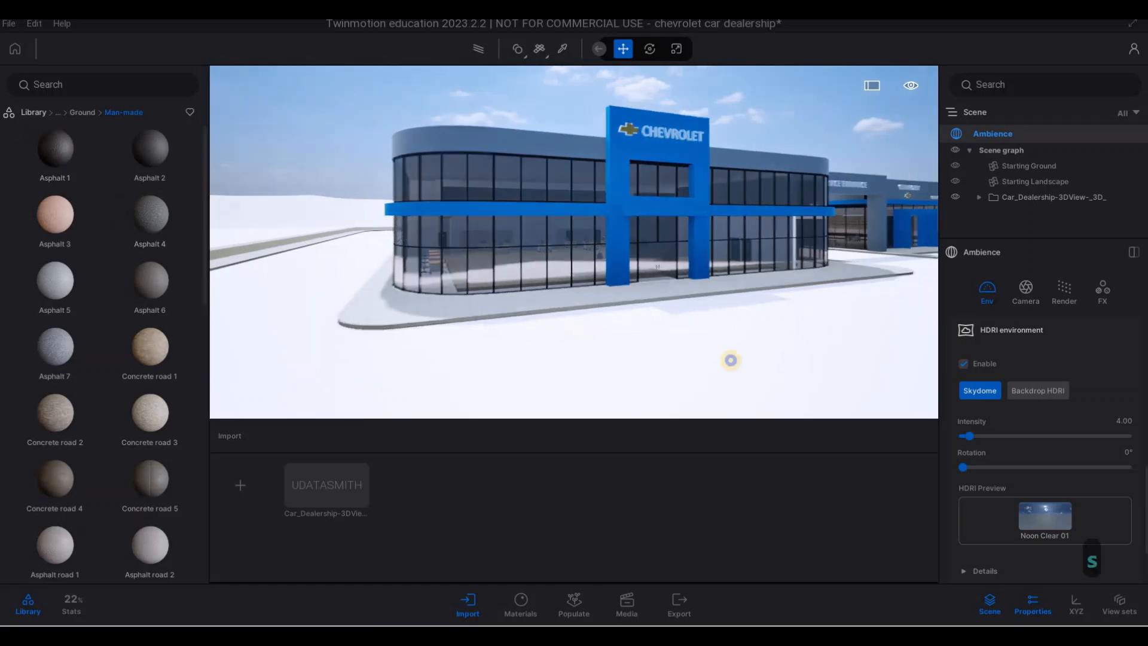
key(a)
key(e)
key(s)
key(q)
key(d)
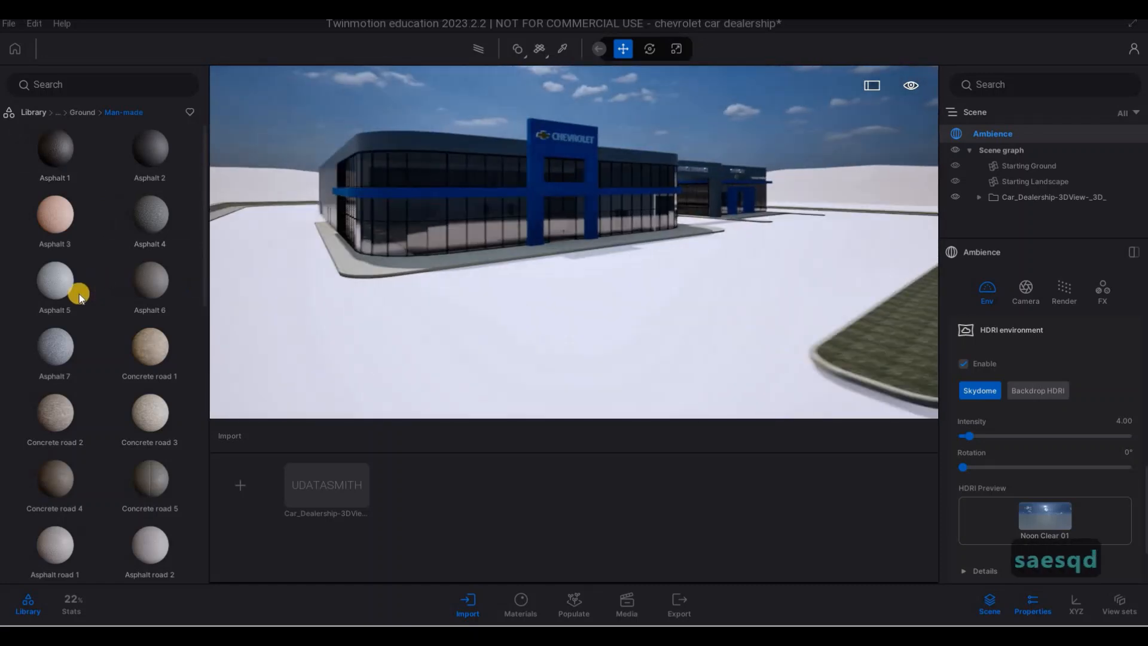
- Apply the Concrete road 5 material to the walkway around the showroom
mouse_move(78, 296)
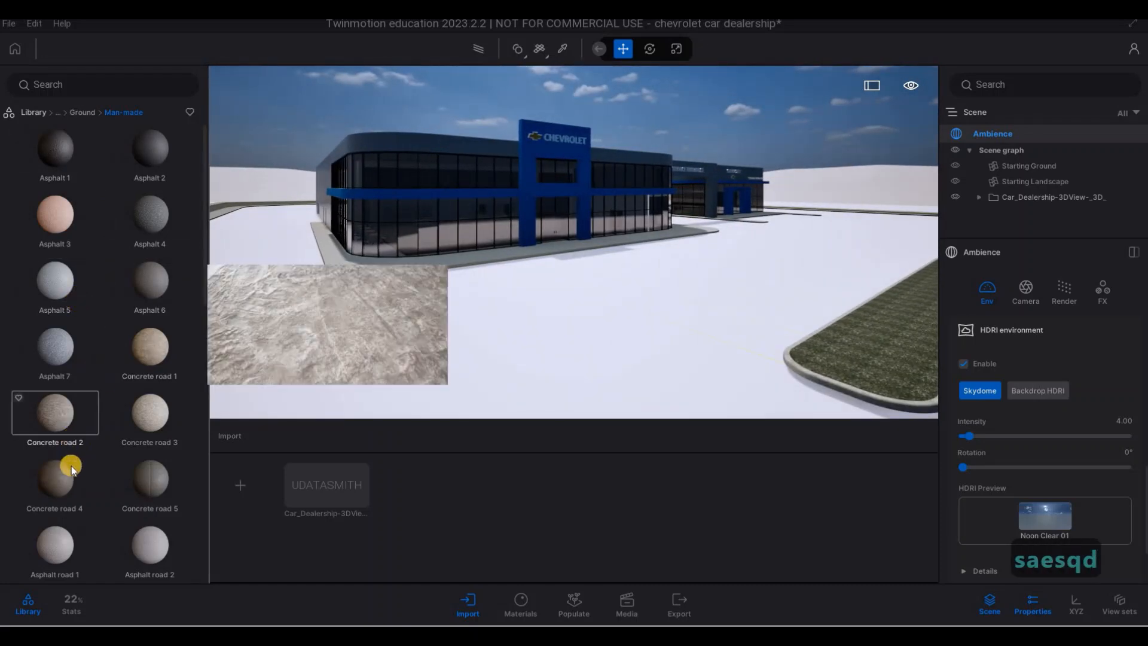
key(w)
scroll(89, 364, down, 1)
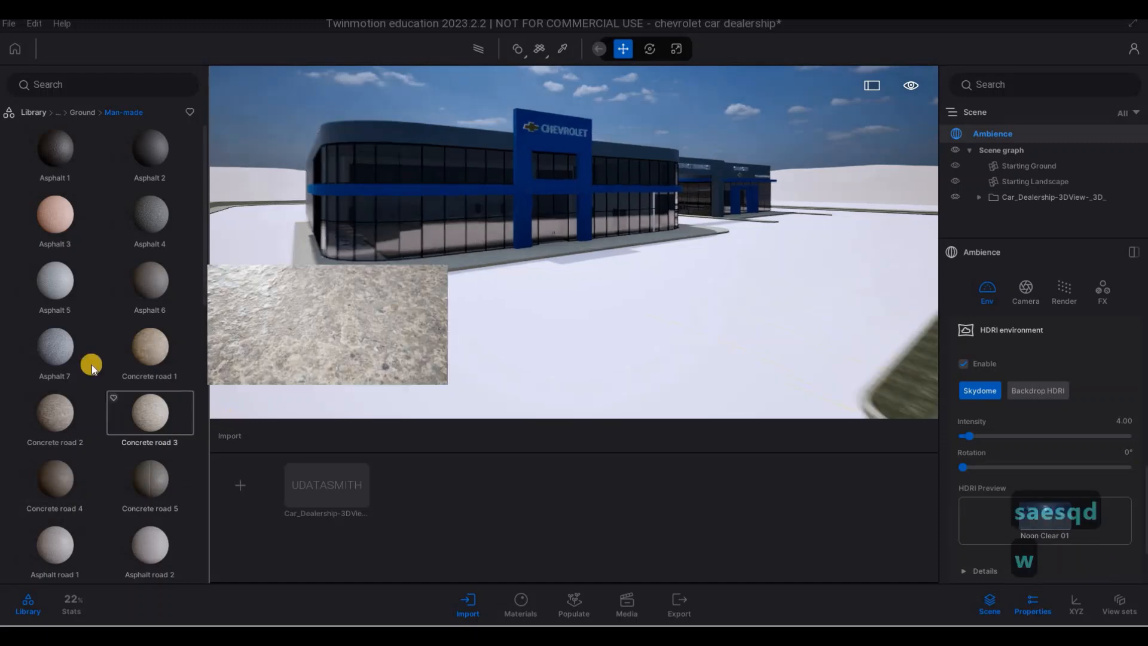
key(a)
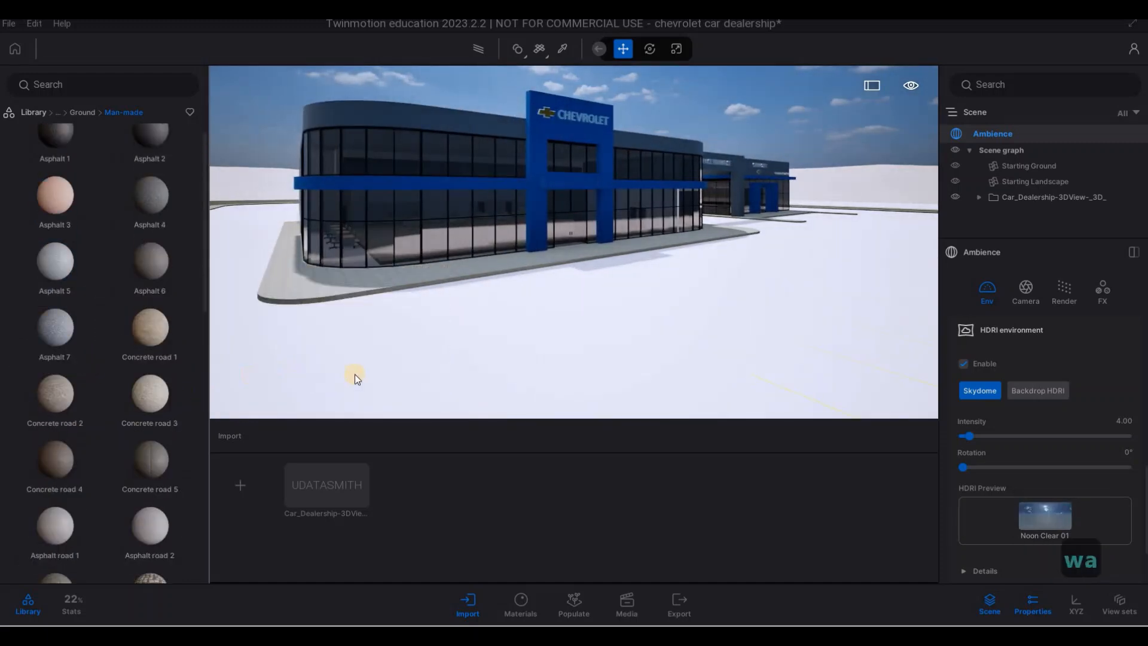
key(w)
scroll(169, 461, up, 1)
drag(247, 411, 336, 381)
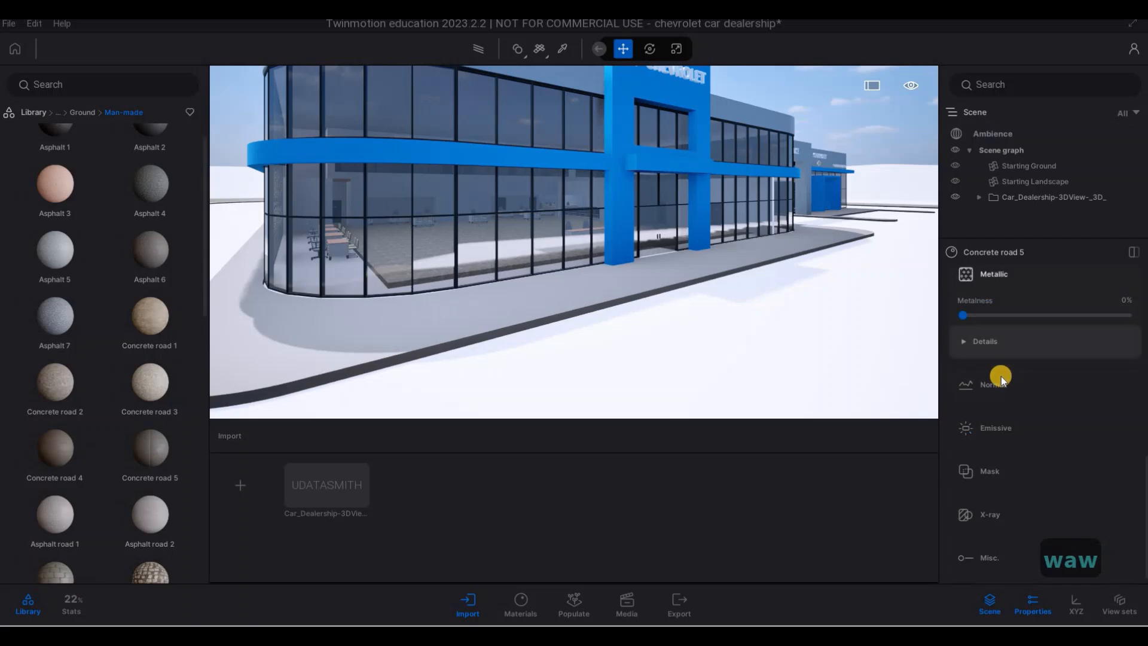
- Set the UV scale of the Concrete road 5 material to 10.00
scroll(1001, 375, down, 3)
scroll(1033, 380, up, 2)
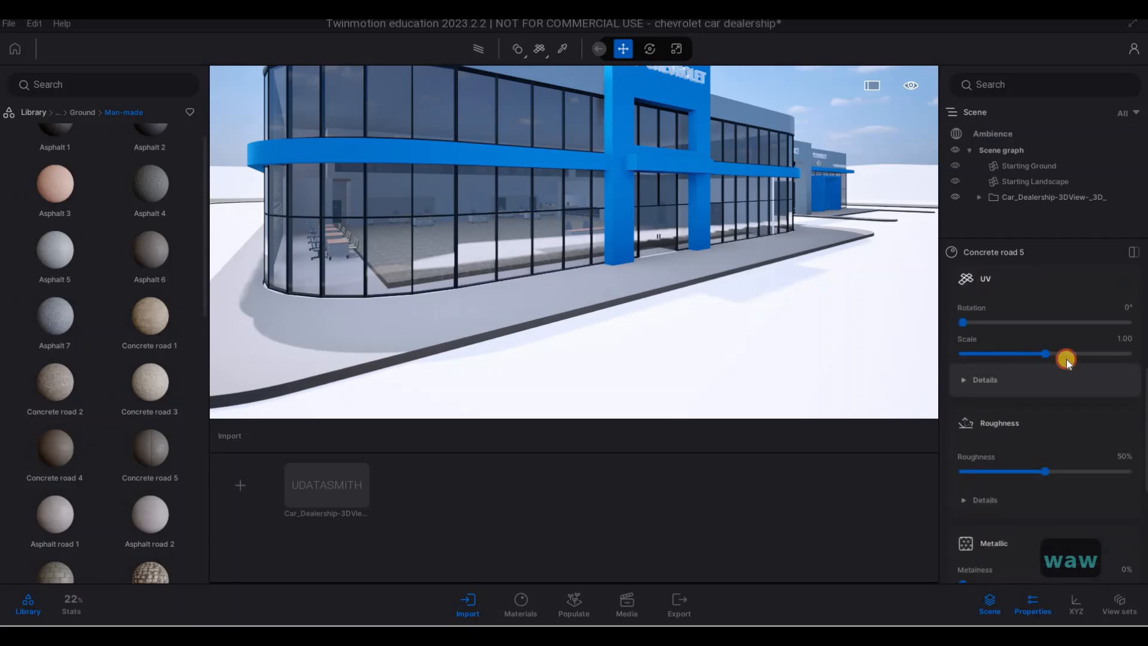
key(a)
key(w)
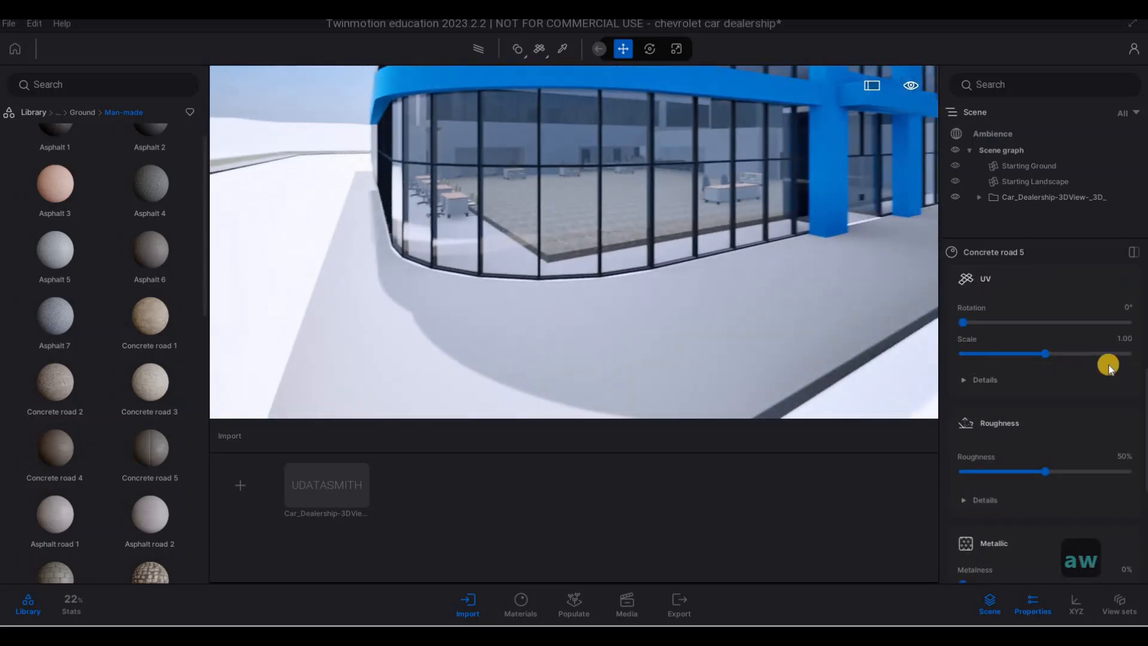
key(d)
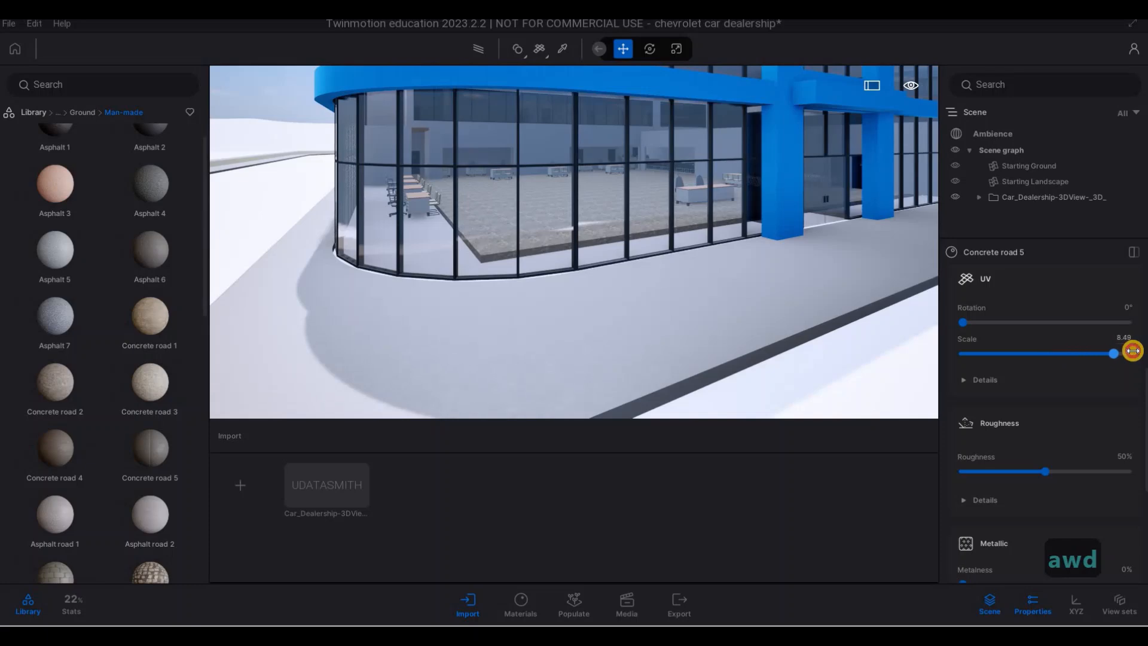
key(d)
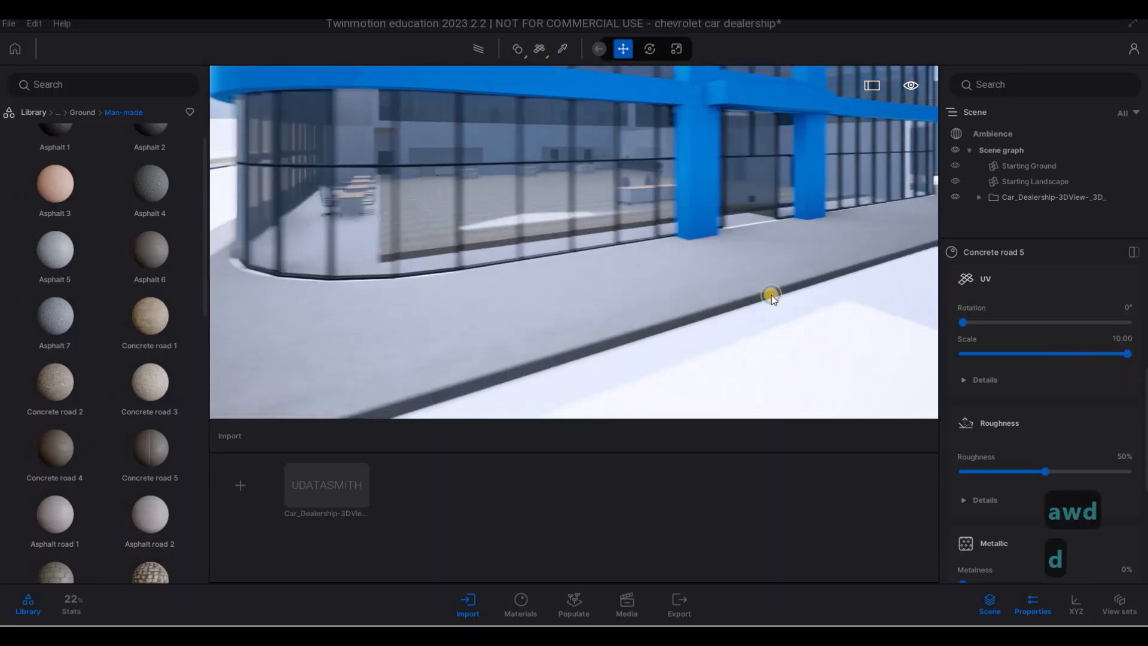
- Apply the Slate cobblestone material to the forecourt and parking ground with a UV scale of 10.00
key(s)
key(d)
key(a)
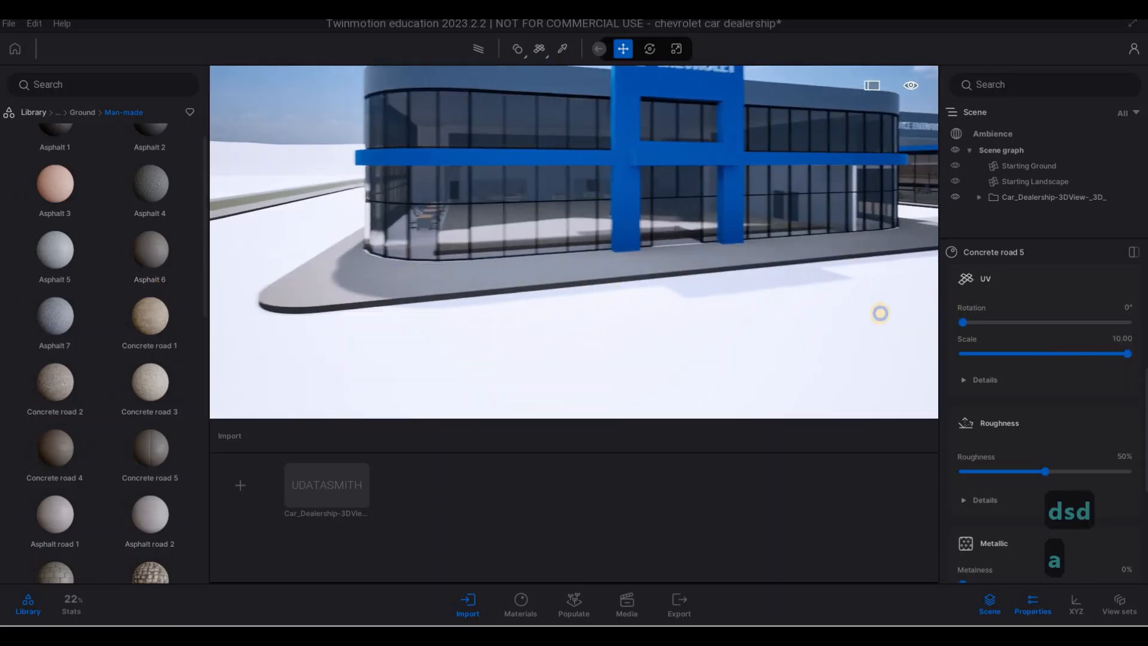
key(s)
key(s)
key(d)
key(s)
key(a)
key(e)
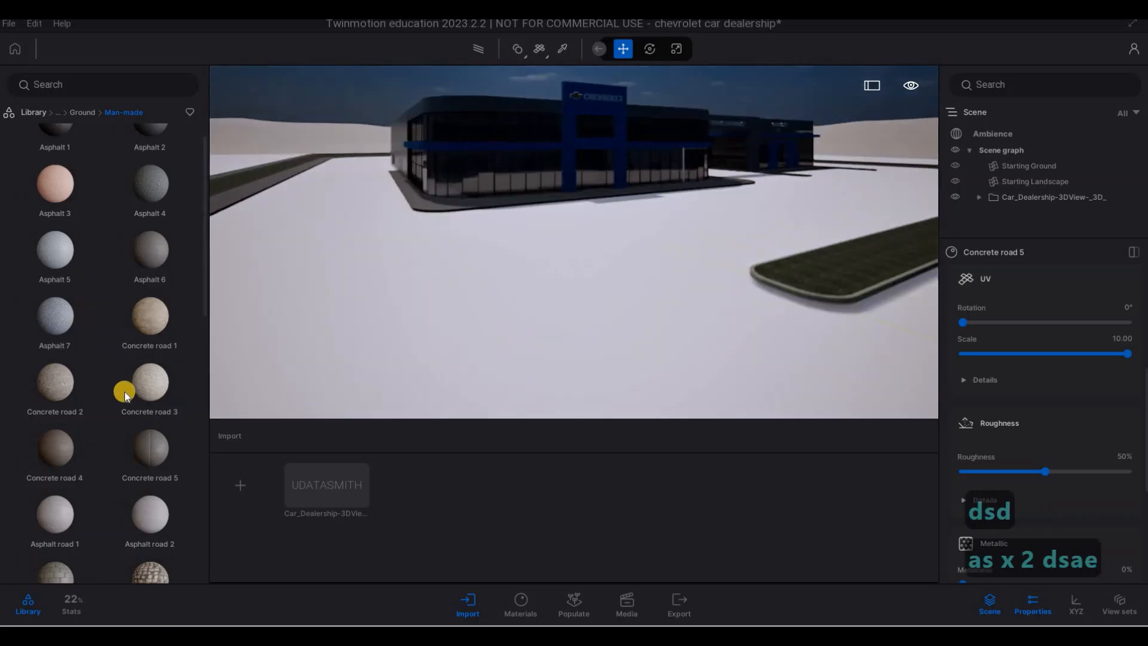
scroll(124, 389, down, 5)
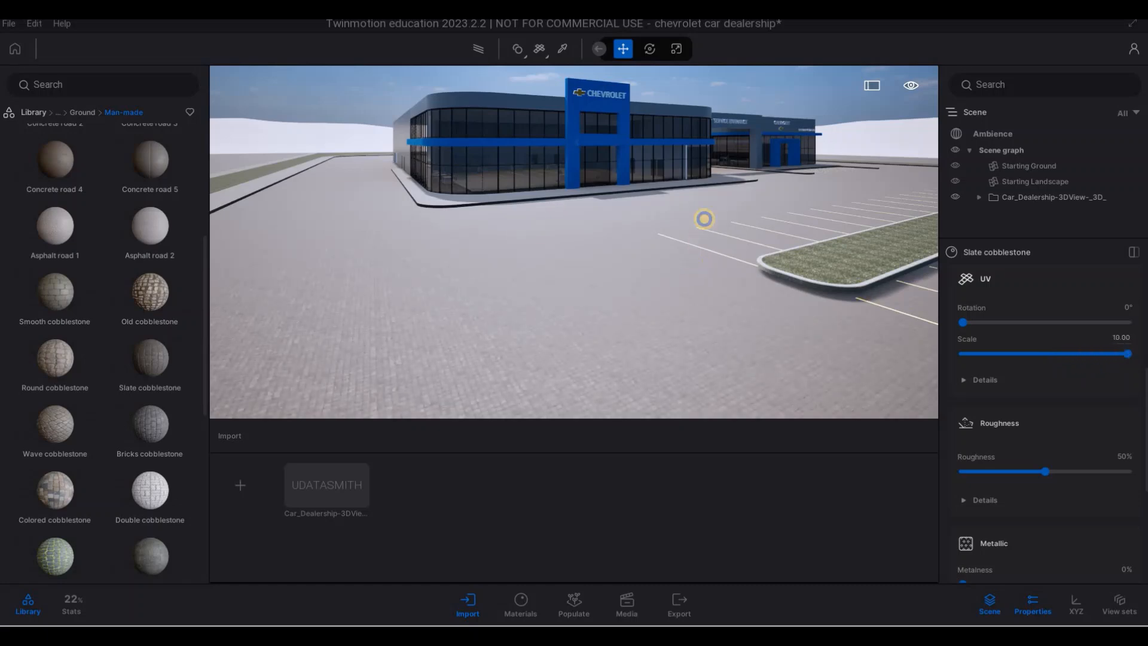
- Examine the cobblestone paving across the parking lot, from the planted islands to the service entrance
key(d)
key(d)
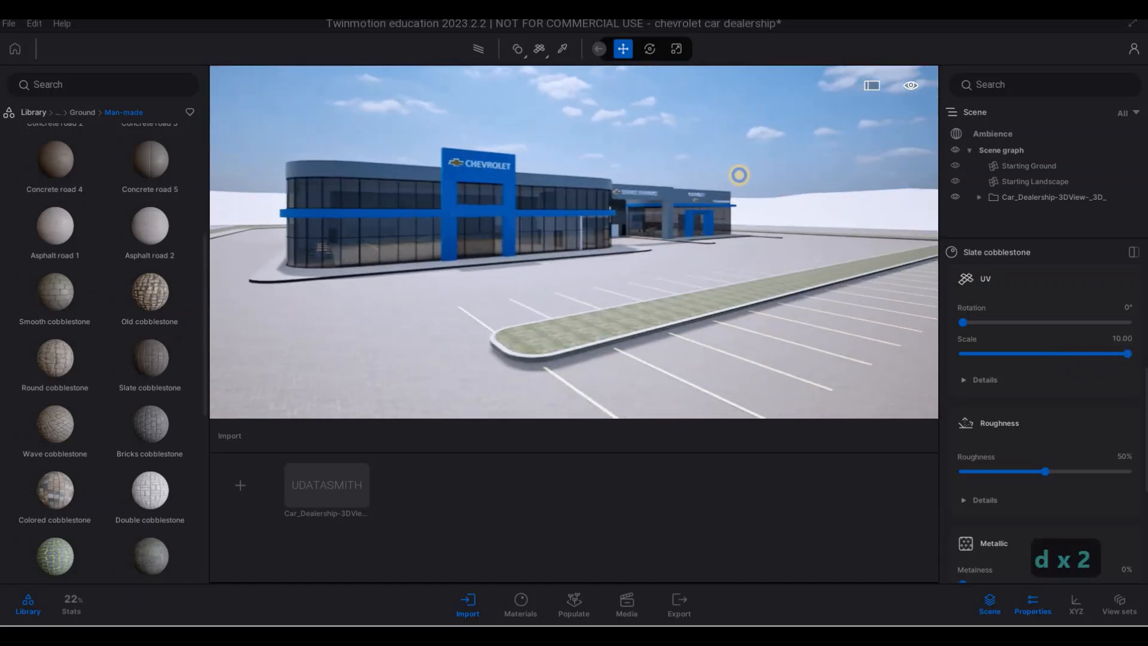
key(d)
key(d)
key(d)
key(d)
key(d)
key(d)
key(d)
key(d)
key(d)
key(s)
key(d)
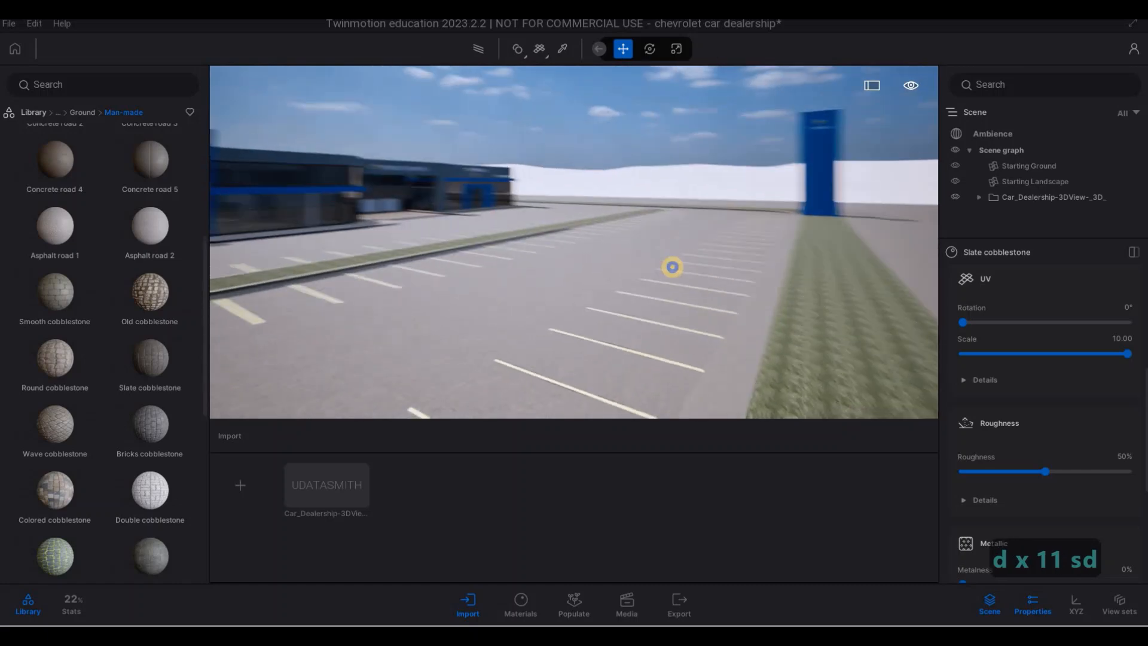
key(w)
key(q)
key(d)
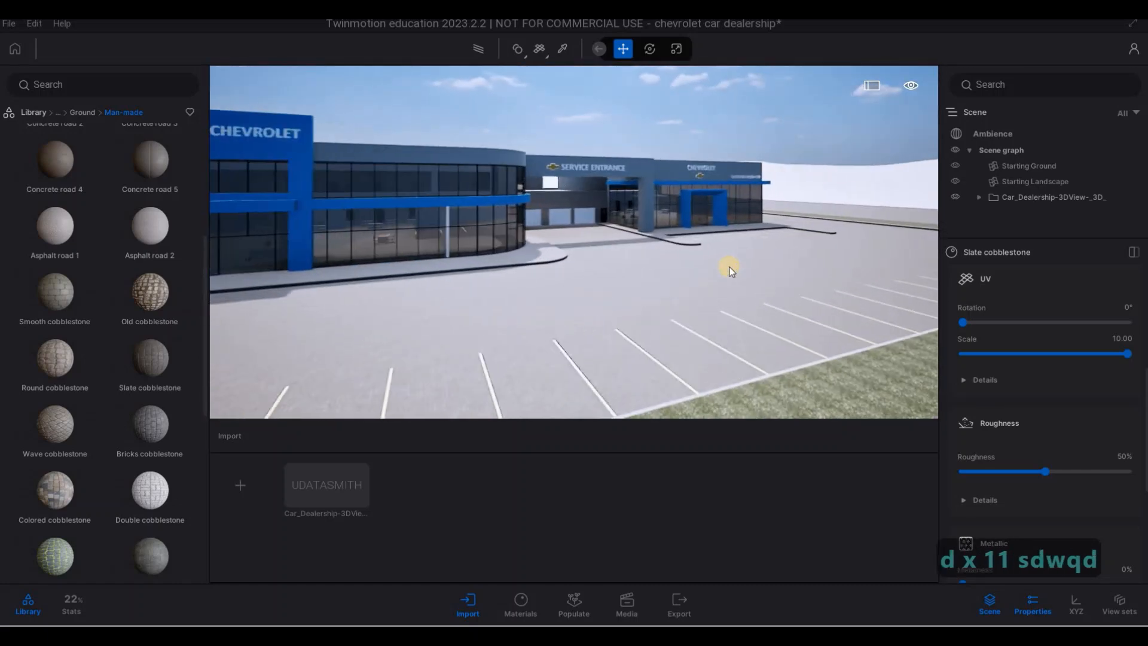
key(w)
key(a)
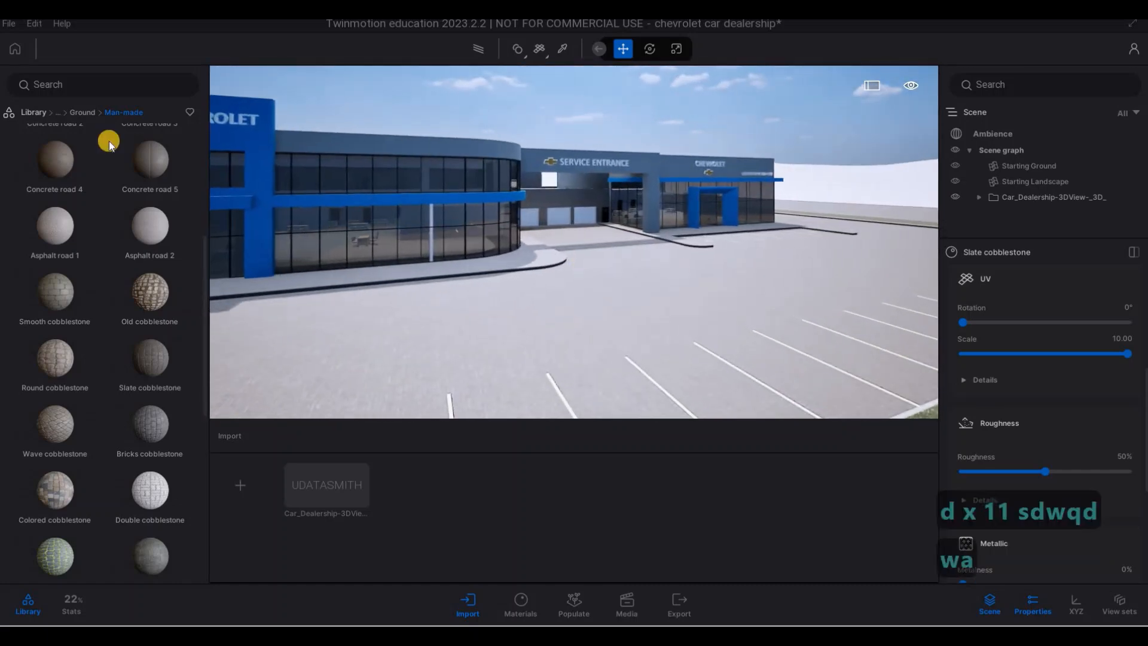
- Open the Vehicles category in the asset library
click(81, 113)
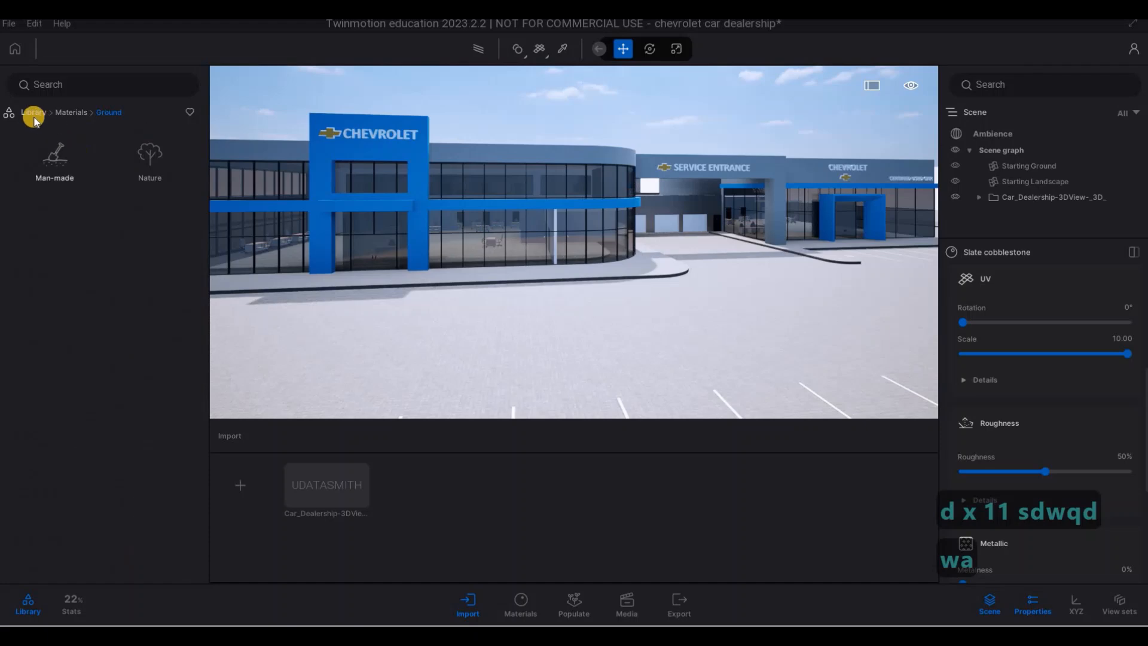
click(36, 119)
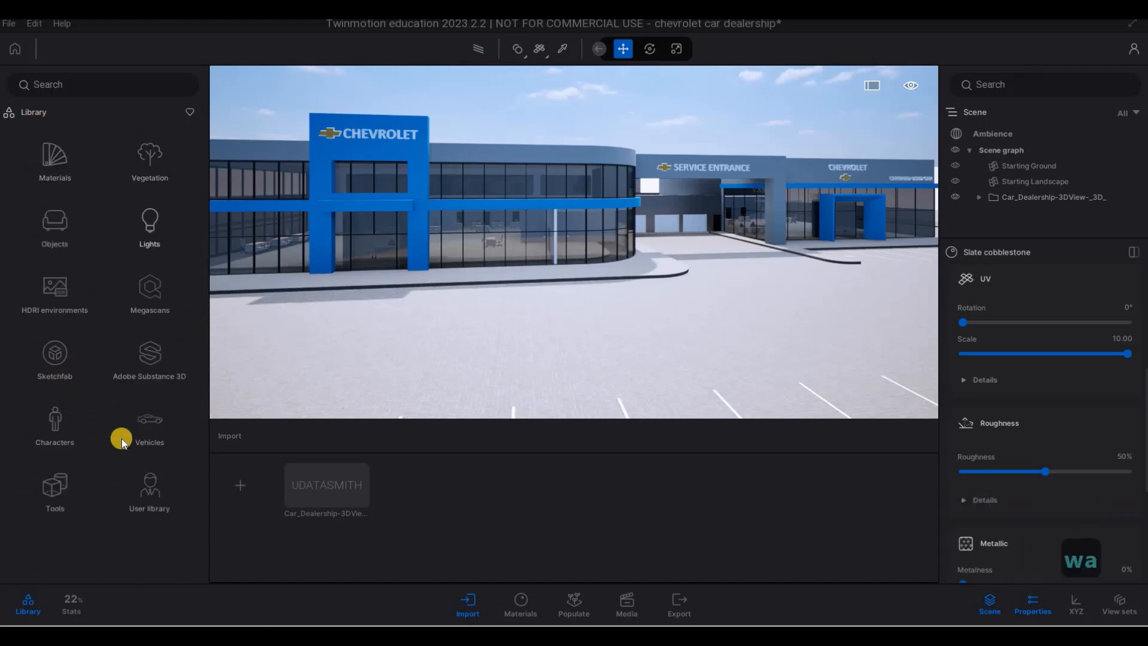
key(w)
key(a)
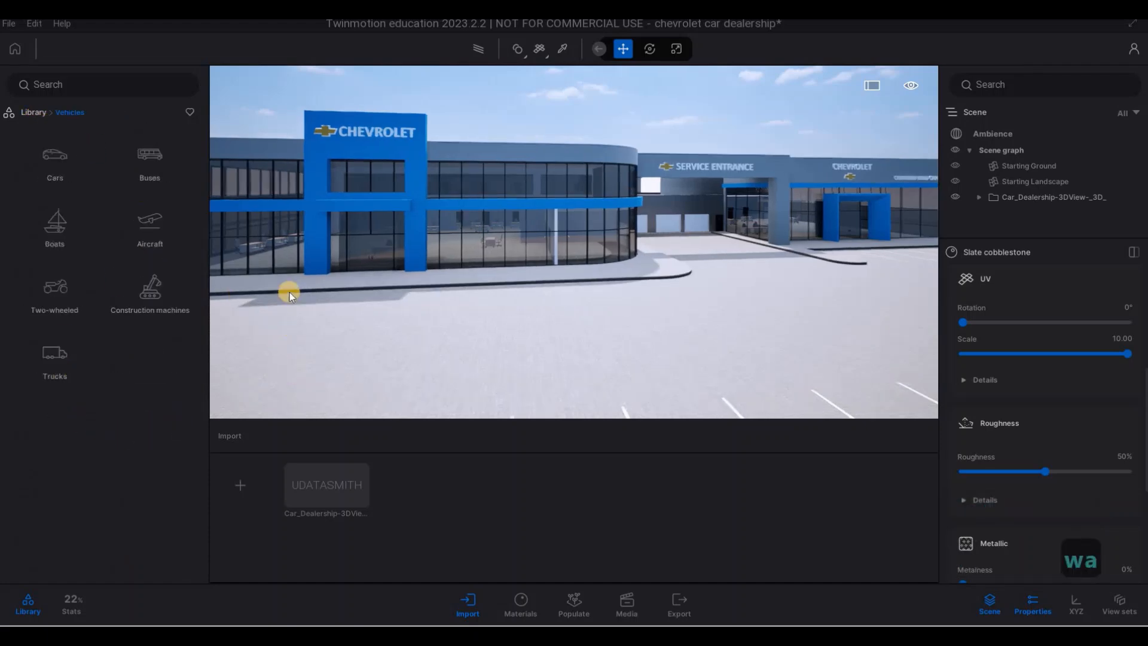
- Move through the front facade into the showroom and open the Cars category of the vehicle library
key(w)
key(w)
key(w)
key(w)
key(w)
key(w)
key(w)
key(w)
key(w)
key(w)
key(w)
key(w)
key(w)
key(q)
key(a)
key(e)
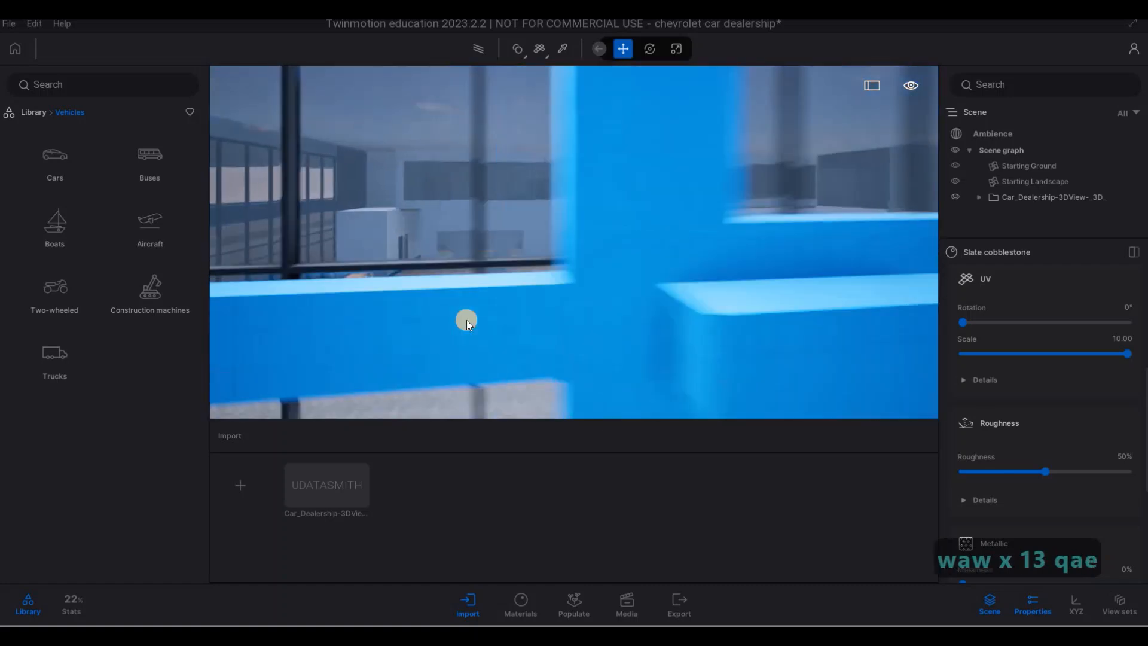
key(w)
key(q)
key(a)
key(w)
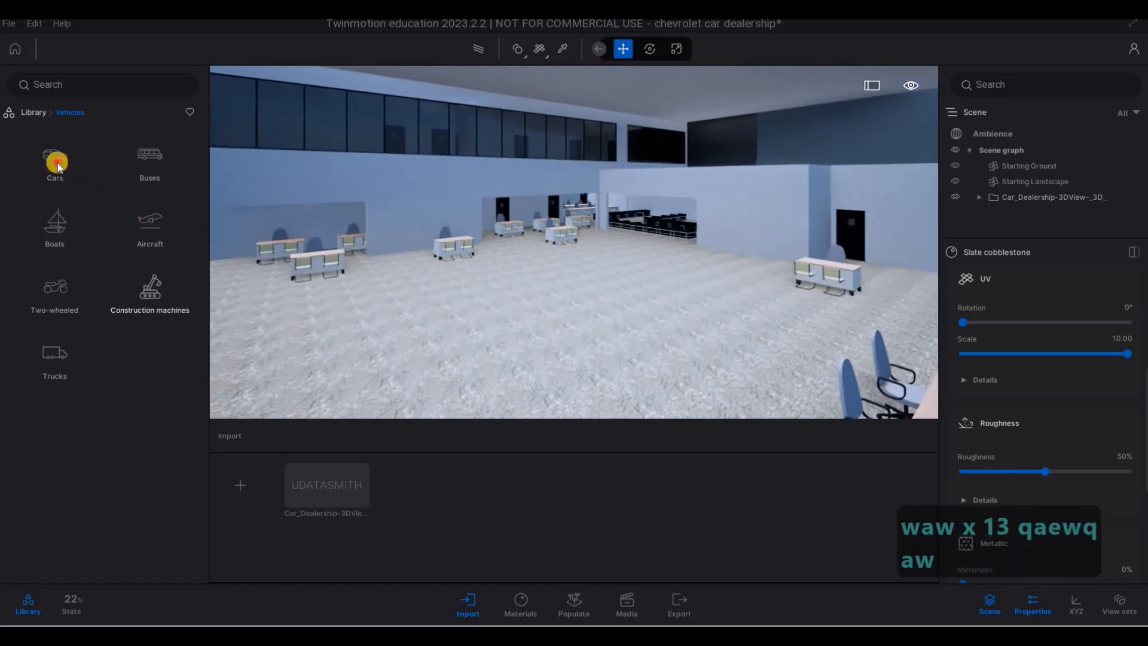
click(59, 161)
- Place the Break 01 car in the middle of the showroom floor, rotate it, and add the Pickup 01 beside it
click(584, 284)
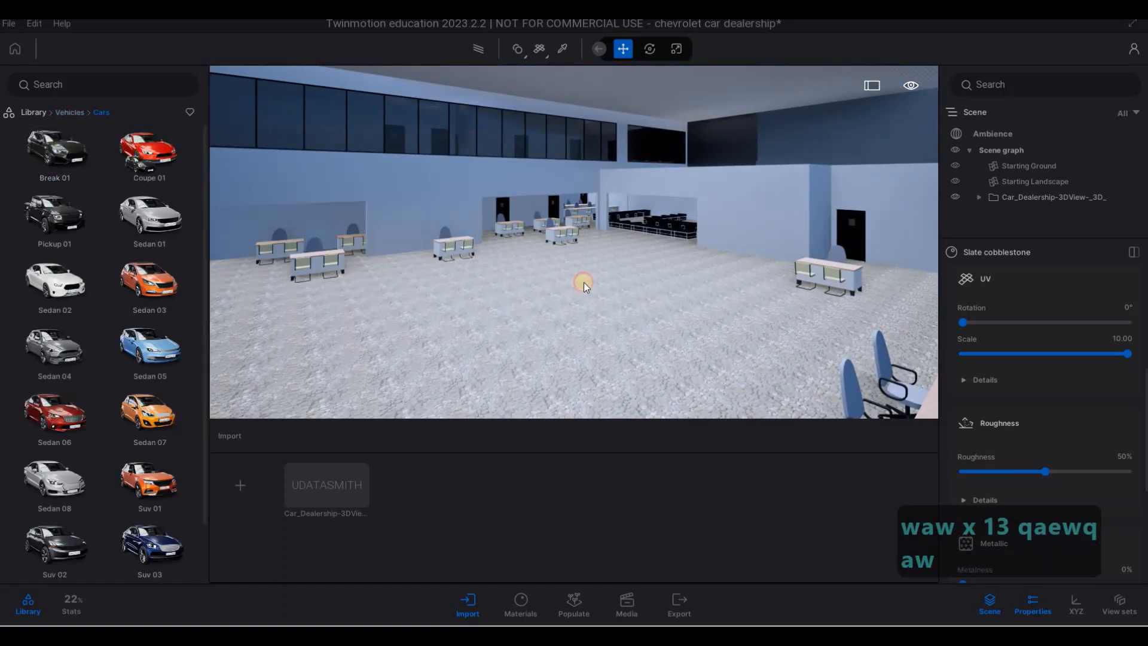
click(599, 287)
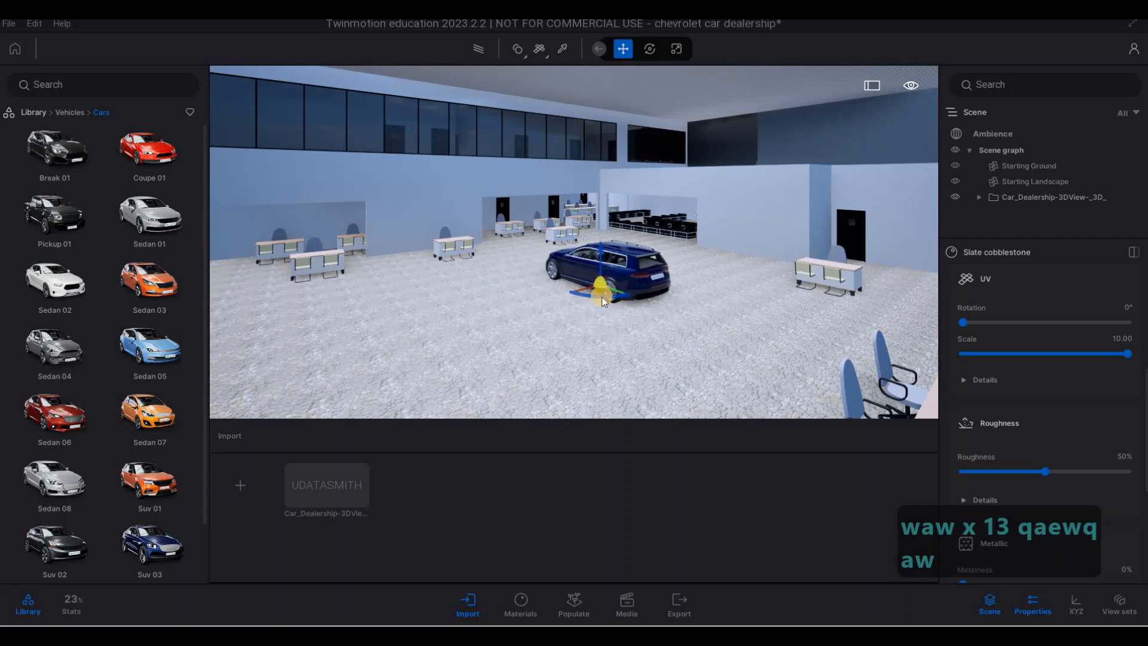
drag(580, 297, 541, 294)
drag(150, 216, 431, 348)
key(d)
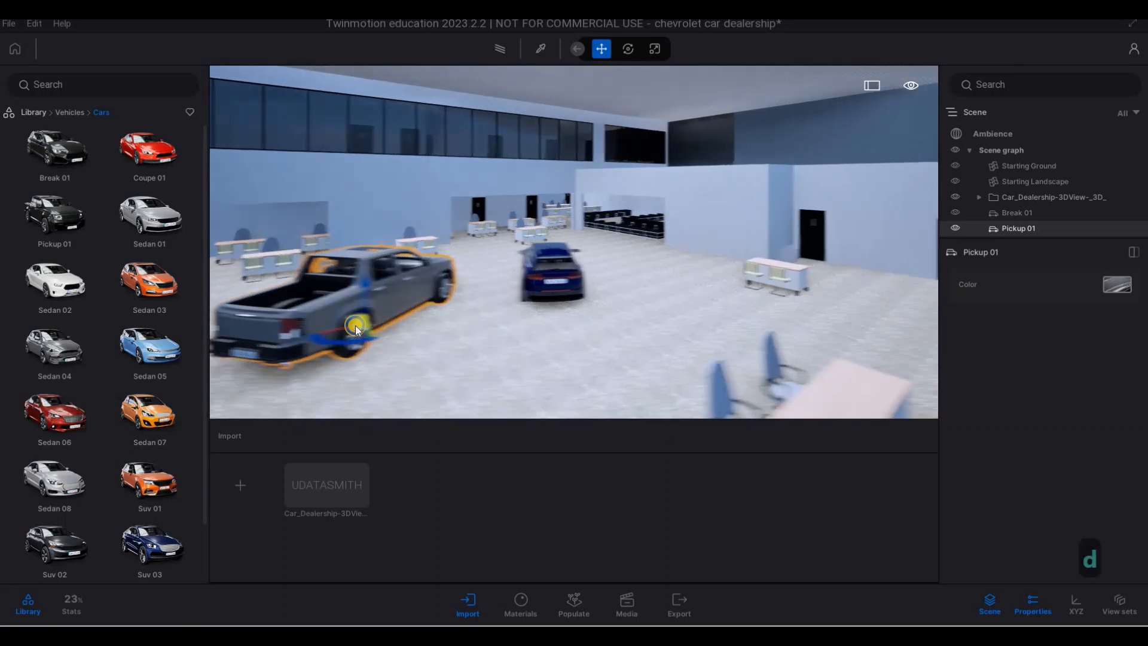
- Place the Sedan 05 car on the other side of the Break 01 and adjust its placement near the front desk
key(d)
key(d)
key(d)
key(d)
key(d)
drag(159, 351, 611, 313)
key(w)
key(s)
key(a)
key(w)
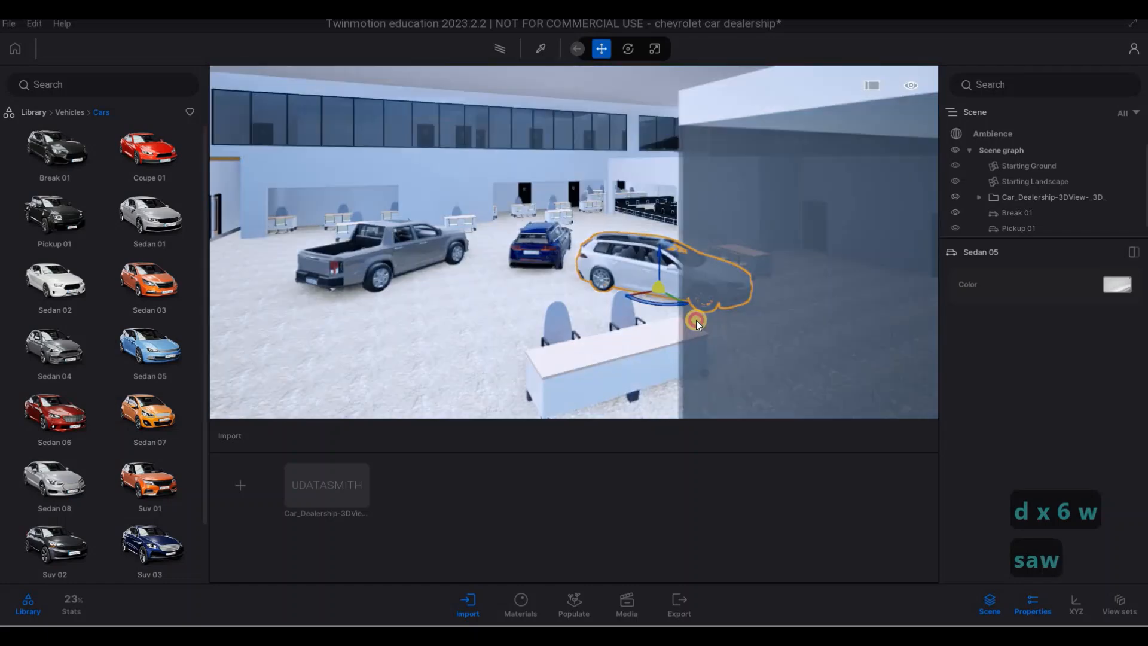
drag(697, 321, 739, 339)
key(a)
key(s)
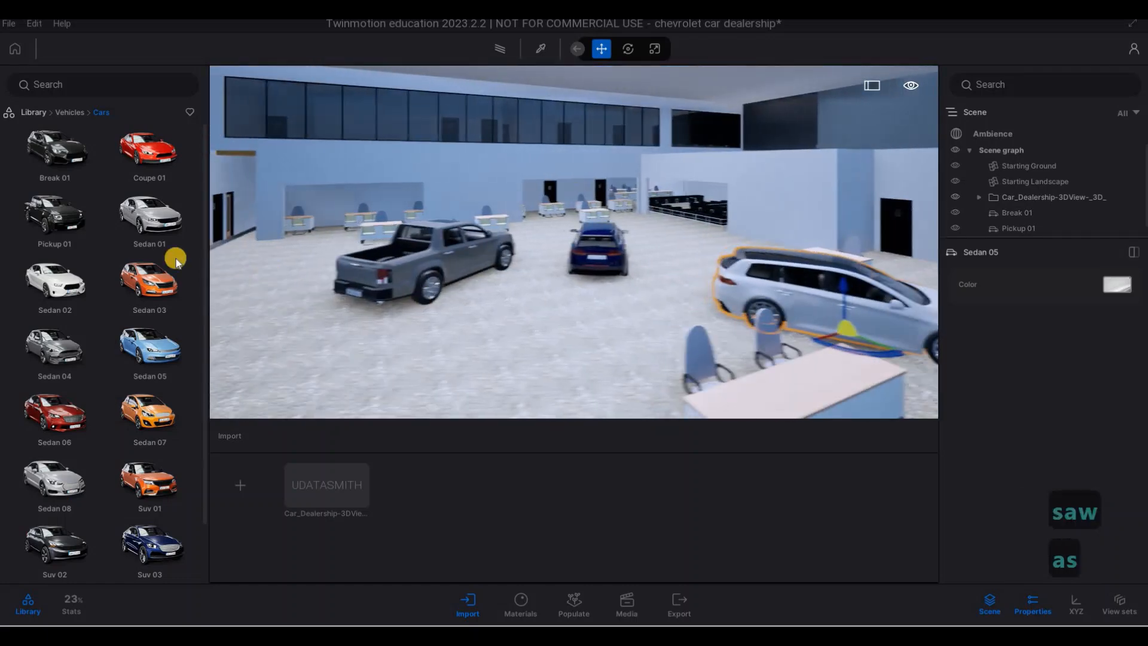
- Add a Coupe 01, a Sedan 04 and an Suv 01 on the open showroom floor around the Pickup 01
drag(150, 216, 411, 256)
drag(93, 349, 415, 358)
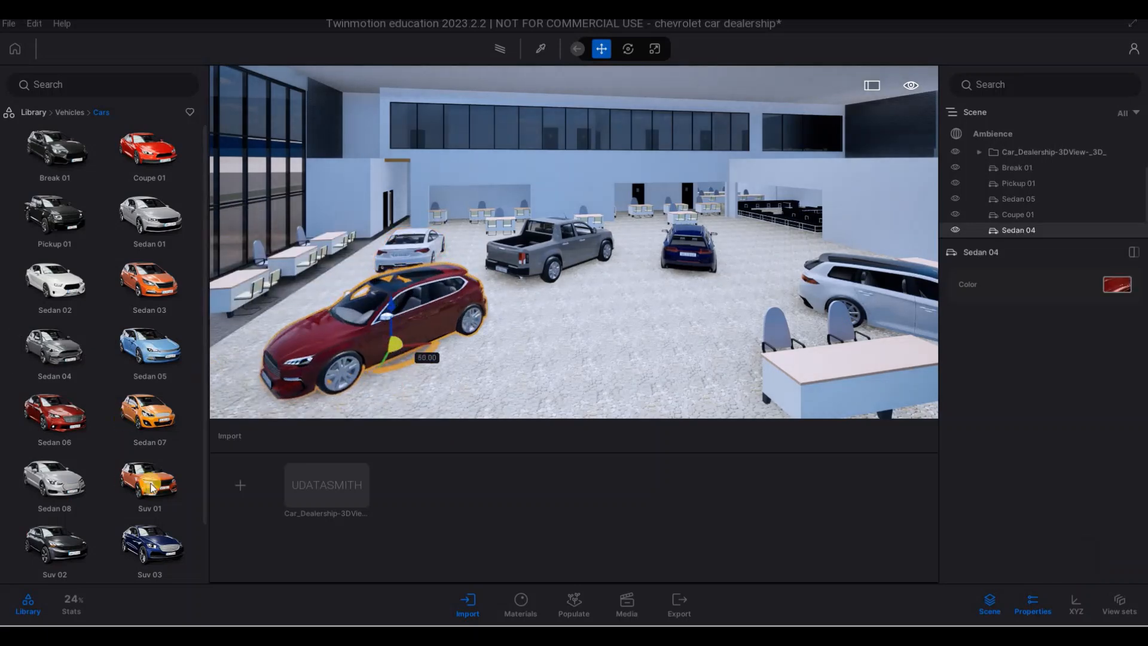
drag(152, 488, 549, 371)
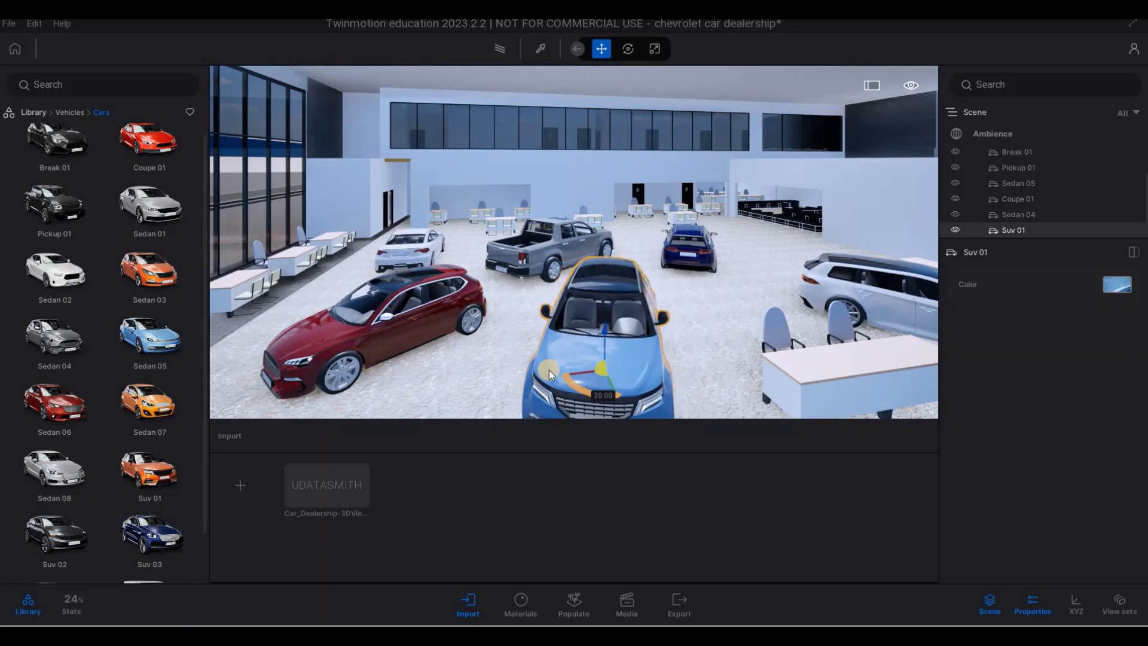
- Leave the showroom and place a Sedan 03 and a Sedan 07 side by side on the front walkway near the building's rounded corner
key(s)
key(s)
key(s)
key(s)
key(s)
key(s)
key(s)
key(s)
key(s)
key(s)
key(s)
key(s)
key(s)
key(s)
key(d)
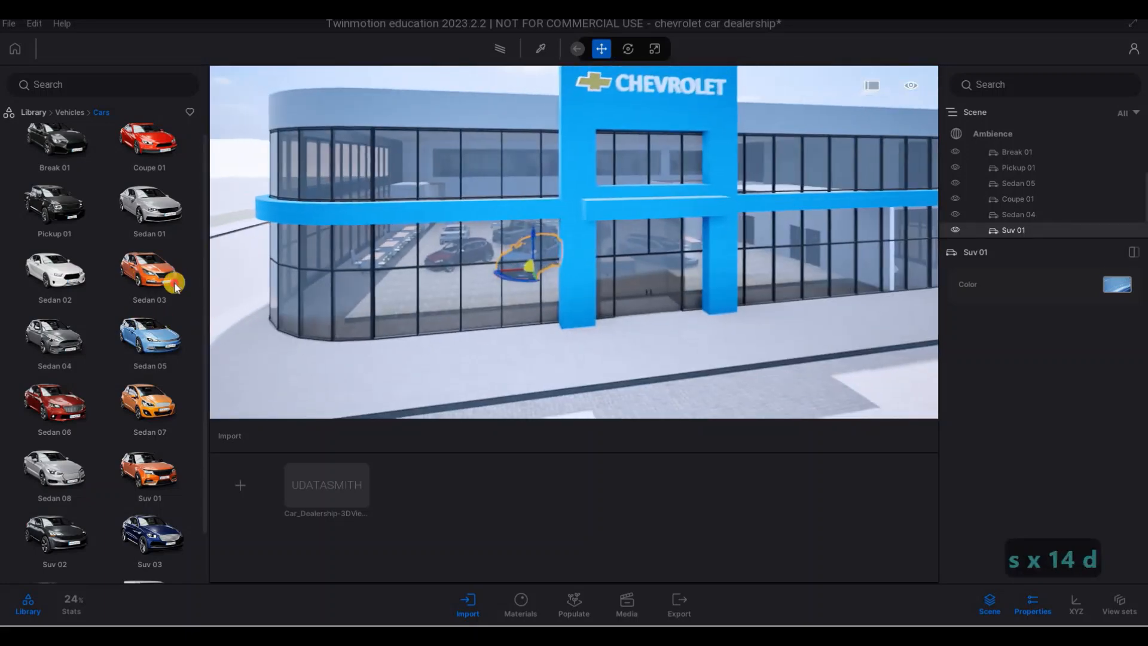
key(a)
drag(148, 335, 382, 370)
key(s)
key(d)
drag(171, 405, 669, 282)
- Place a Pickup 01 and a Coupe 01 on the front walkway on the service entrance side, rotating the coupe
key(d)
key(w)
drag(50, 197, 795, 307)
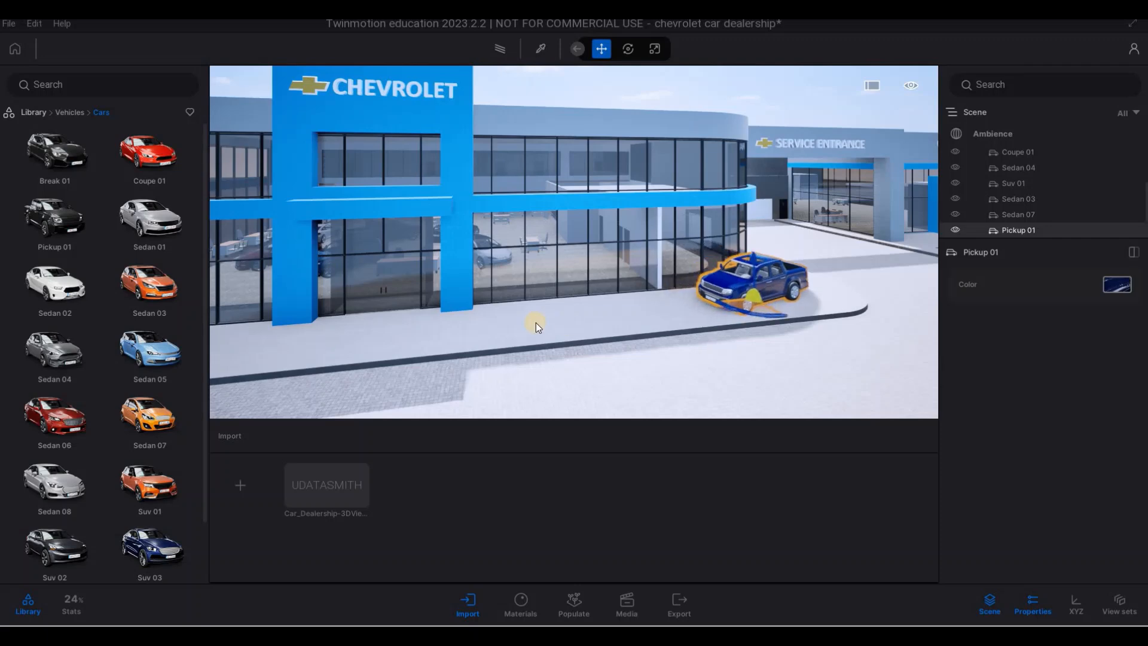
drag(160, 411, 85, 394)
drag(150, 162, 630, 331)
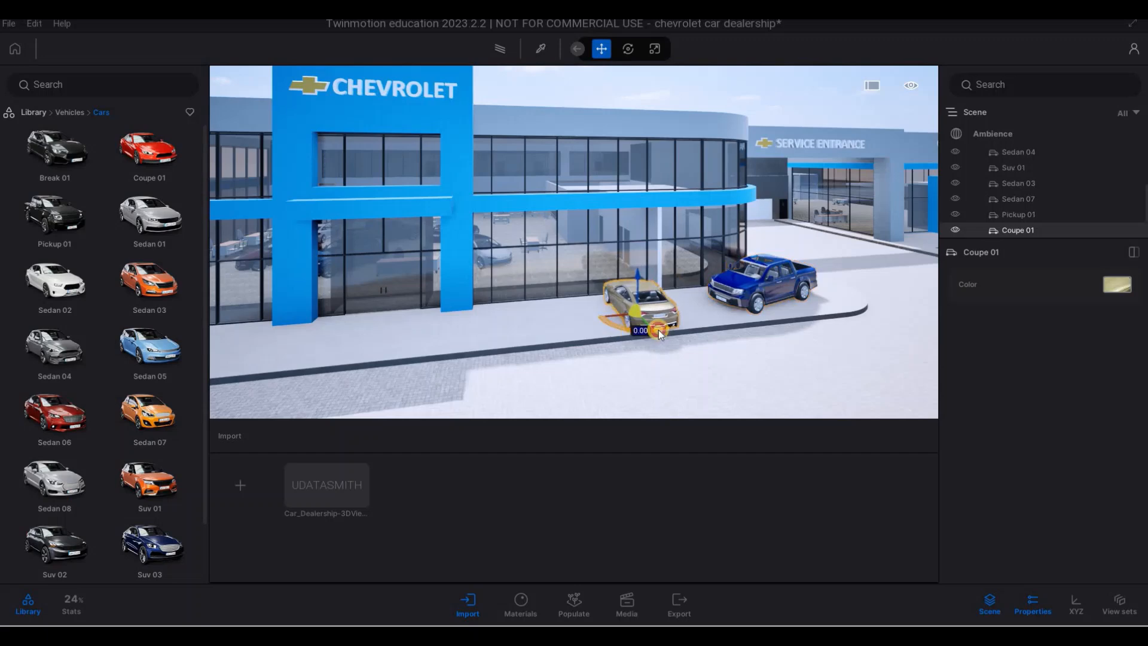
drag(722, 321, 505, 328)
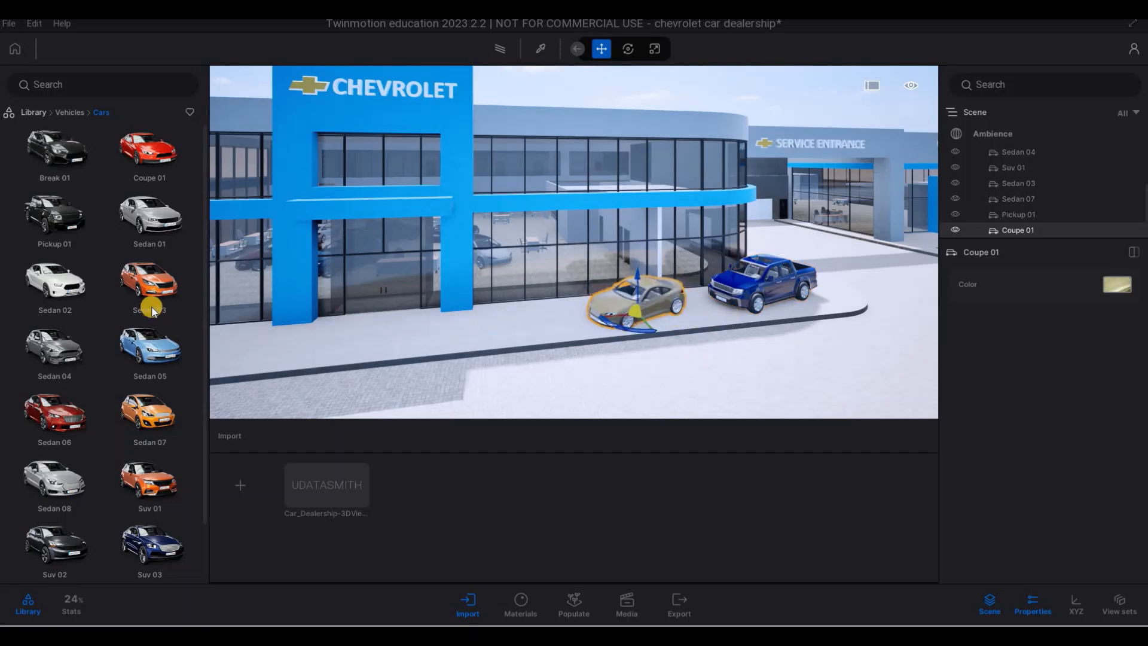
- Place a Sedan 04 and a Sedan 08 on the front walkway, one on each side of the main entrance
key(a)
right_drag(516, 335, 188, 302)
key(d)
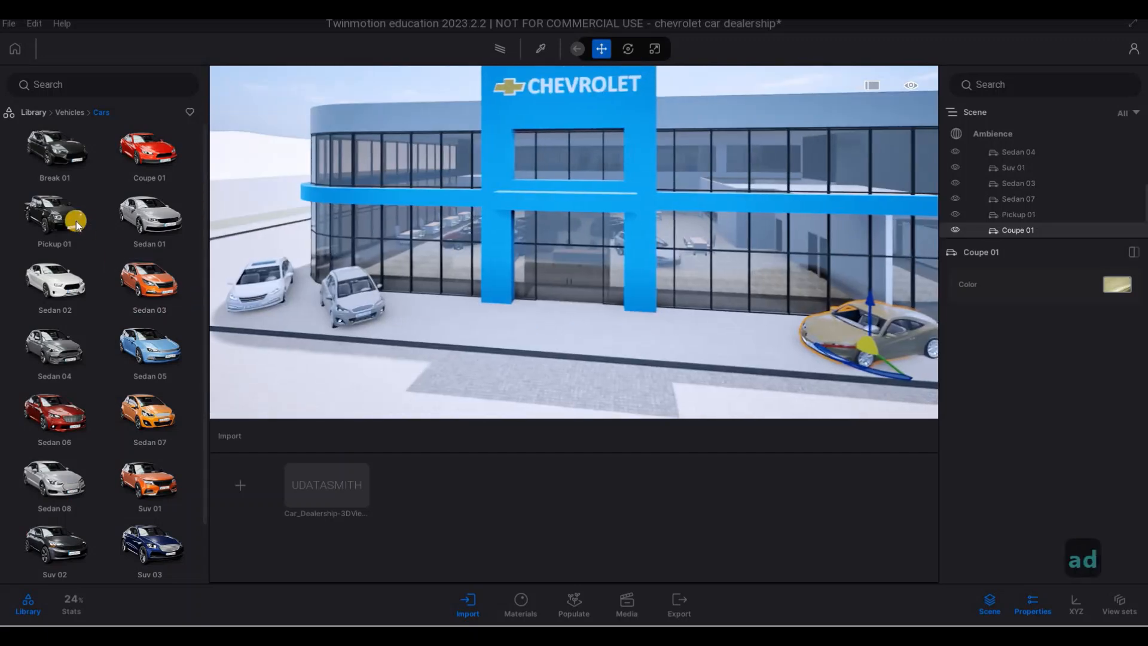
drag(70, 267, 342, 329)
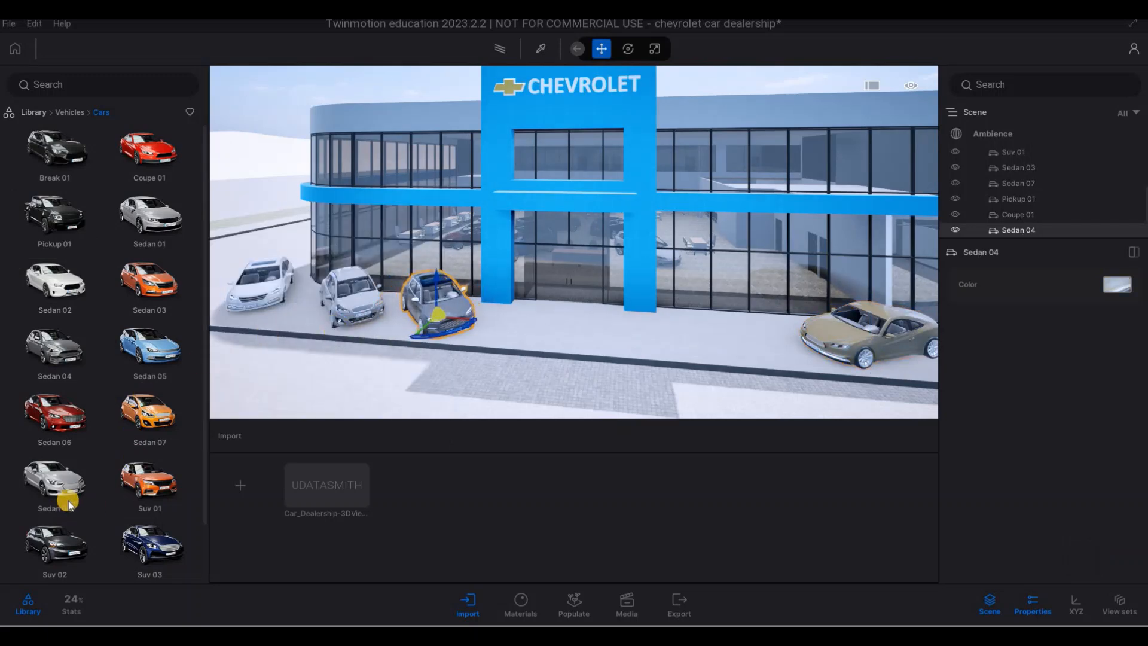
drag(69, 504, 735, 344)
drag(639, 334, 657, 328)
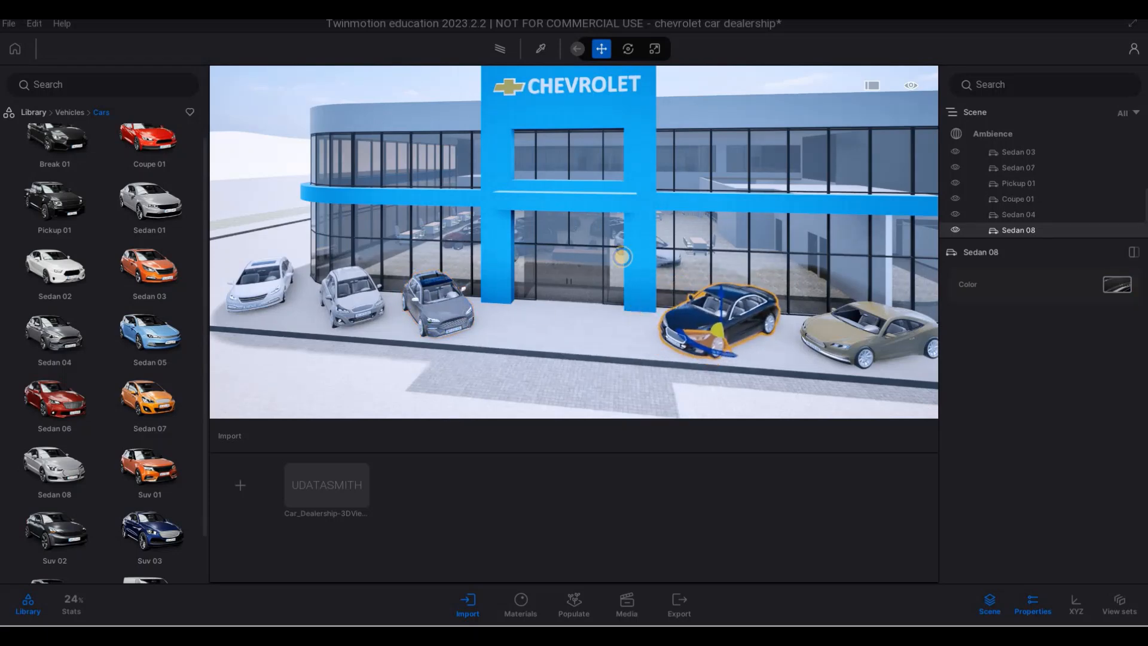
- Adjust the placement of the Sedan 07 between the two other cars on the front walkway
key(s)
key(a)
right_drag(407, 256, 466, 325)
key(s)
key(e)
key(e)
key(d)
key(q)
key(s)
key(a)
key(s)
key(w)
key(w)
key(a)
key(q)
key(d)
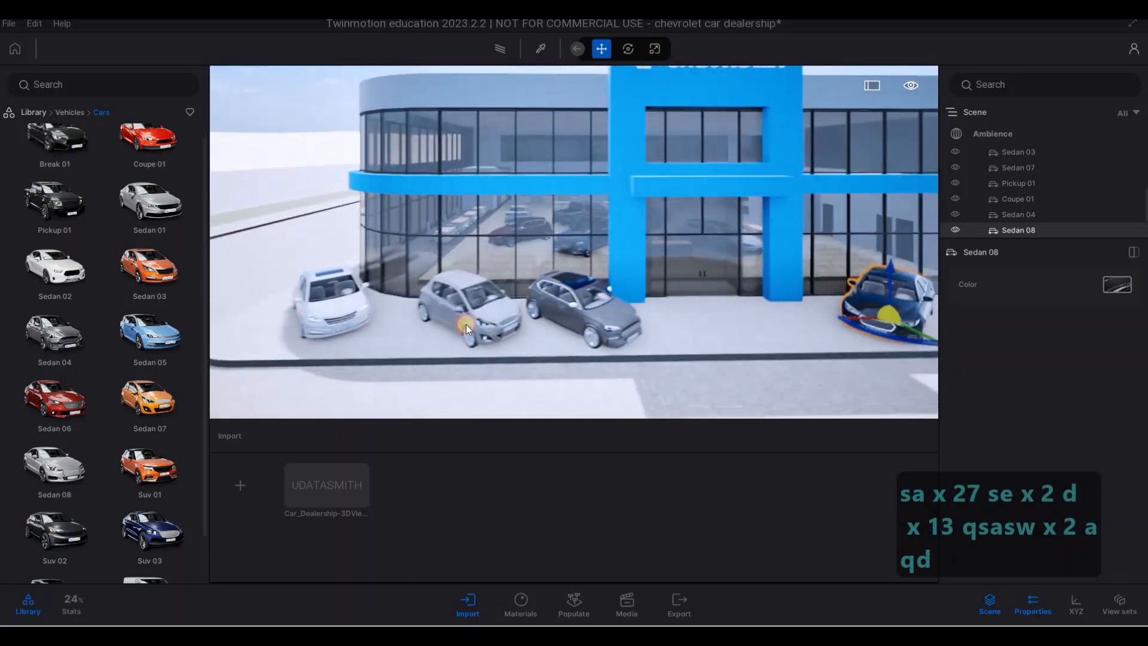
click(466, 335)
drag(447, 338, 463, 340)
- Park a Sedan 02, a Sedan 07, an Suv 01 and another Sedan 07 in the first parking row facing the dealership
key(s)
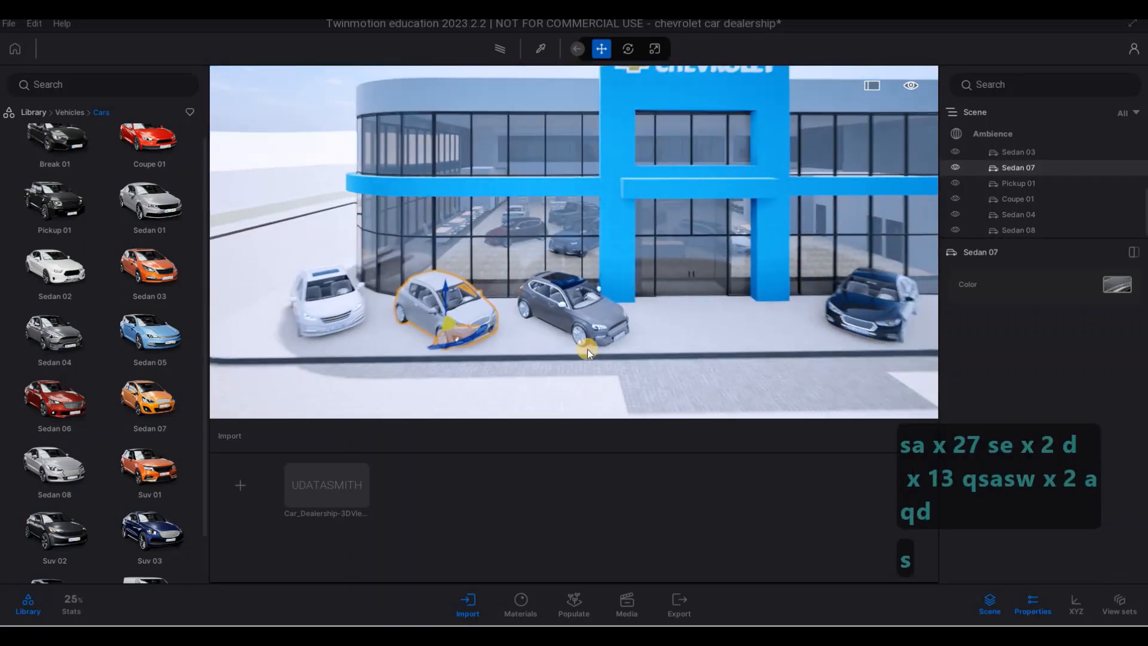
key(a)
key(d)
right_drag(587, 349, 351, 347)
drag(54, 331, 495, 374)
drag(157, 387, 629, 343)
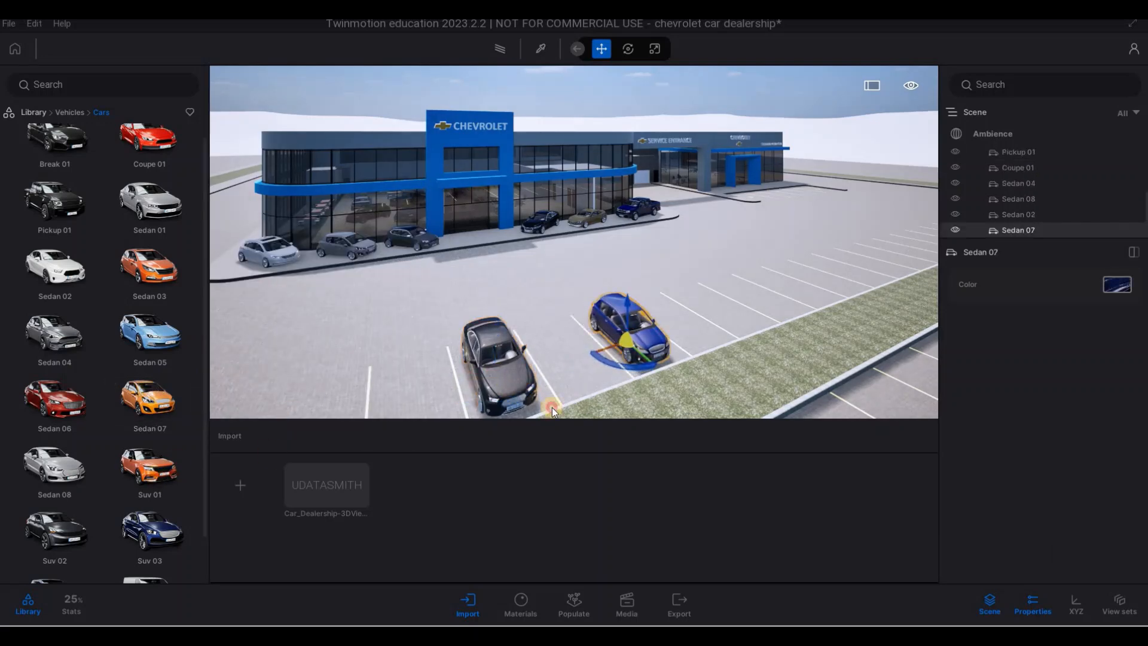
drag(149, 464, 713, 314)
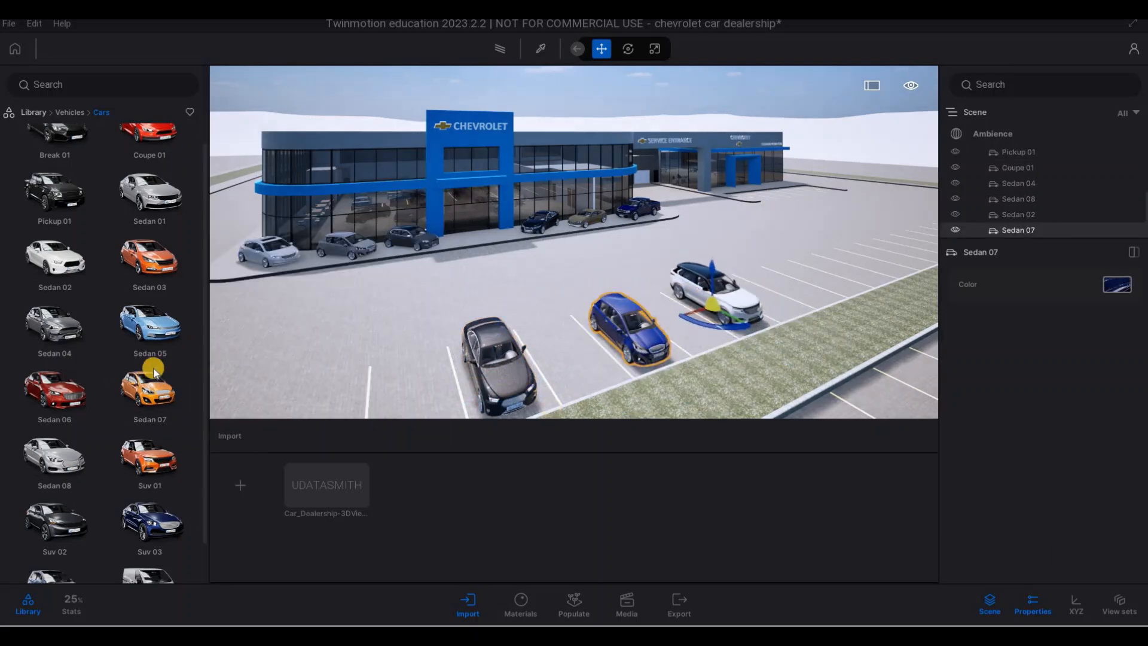
drag(159, 389, 764, 305)
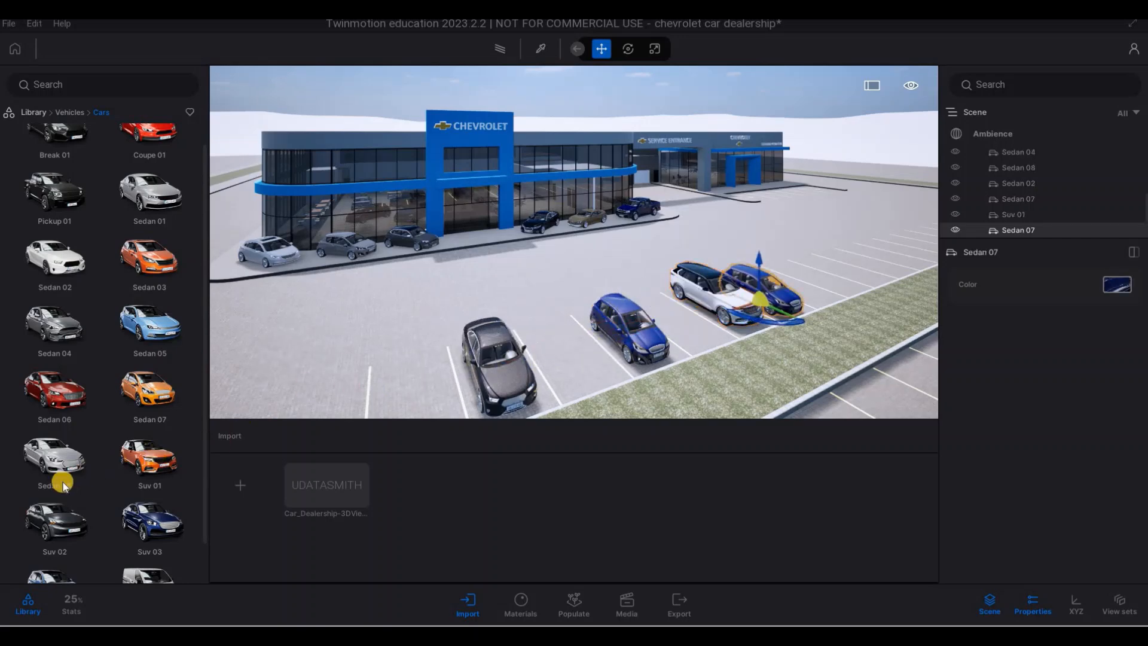
- Fill the gaps in the first parking row with a Sedan 02 and a Coupe 01, and add a Sedan 08 at its near end
drag(46, 354, 568, 354)
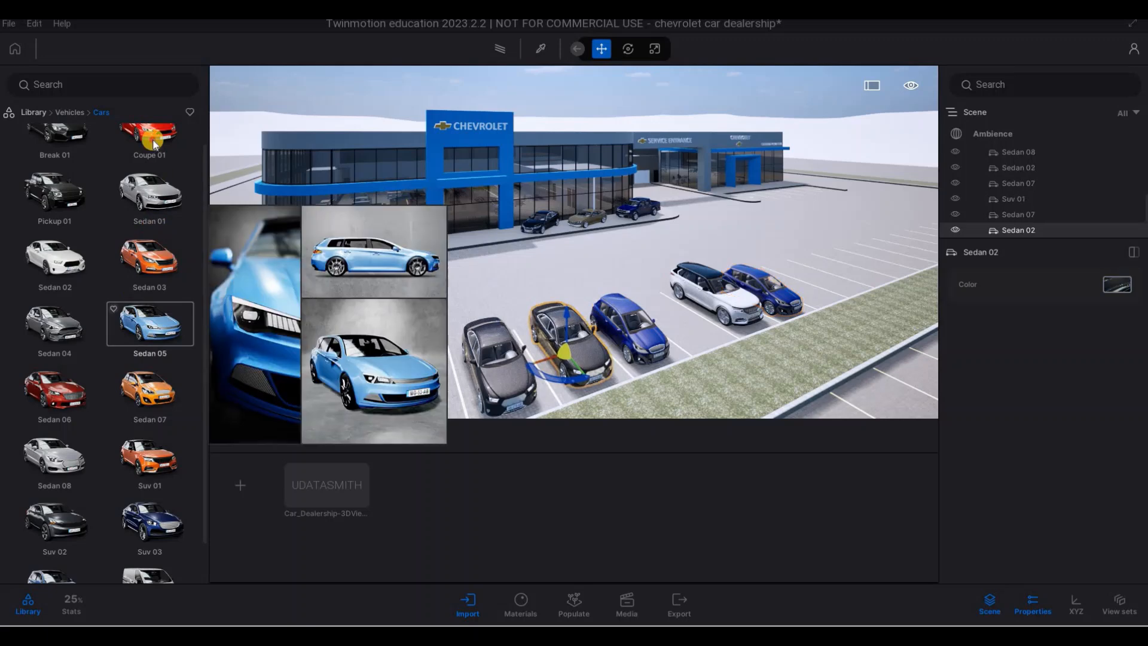
drag(662, 305, 679, 323)
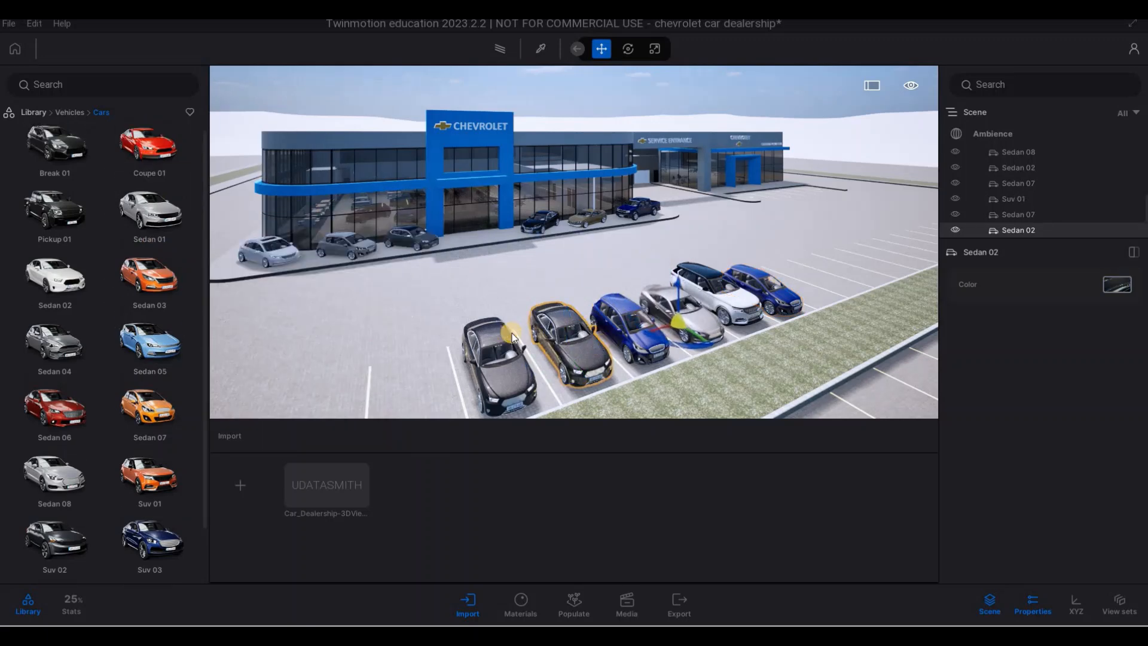
key(s)
key(a)
drag(53, 467, 538, 338)
- Extend the first parking row with a Coupe 01, two Break 01 cars, a Sedan 07 and a Sedan 06
key(d)
key(d)
key(d)
key(d)
key(d)
key(d)
key(d)
key(d)
key(d)
key(d)
key(d)
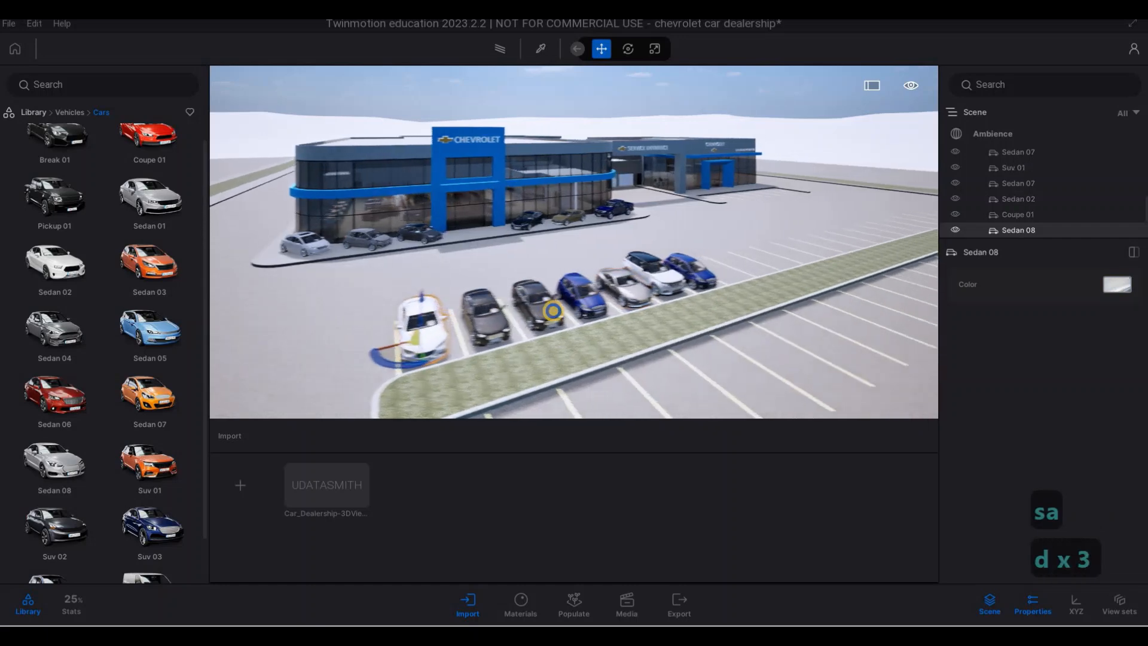
key(w)
key(w)
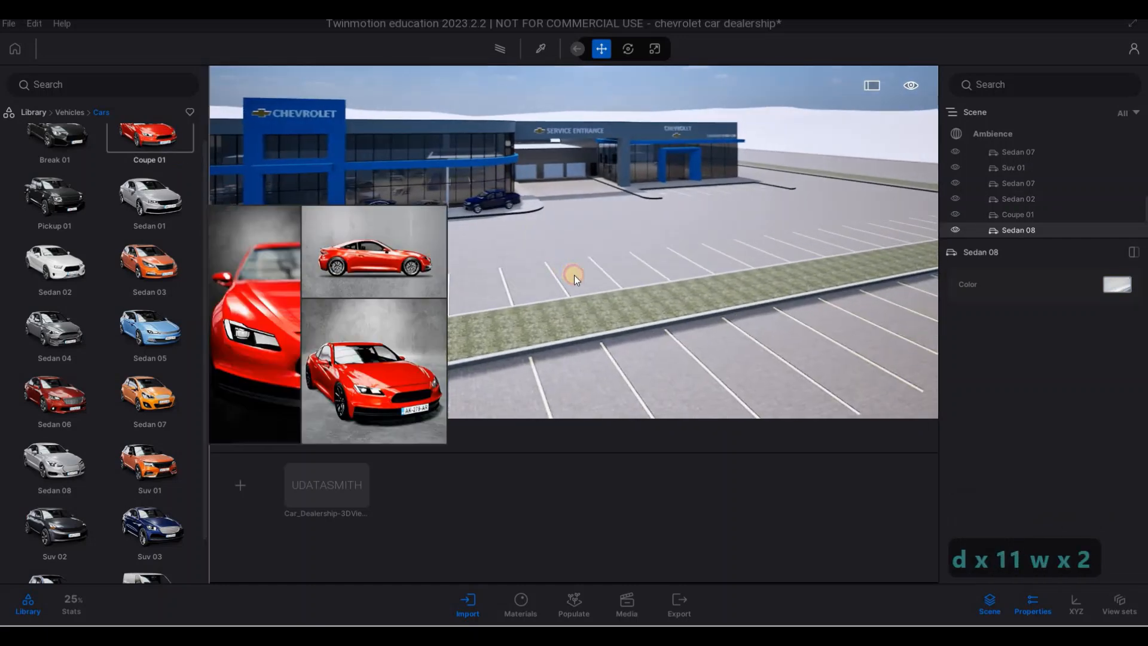
drag(579, 276, 579, 277)
drag(67, 158, 533, 286)
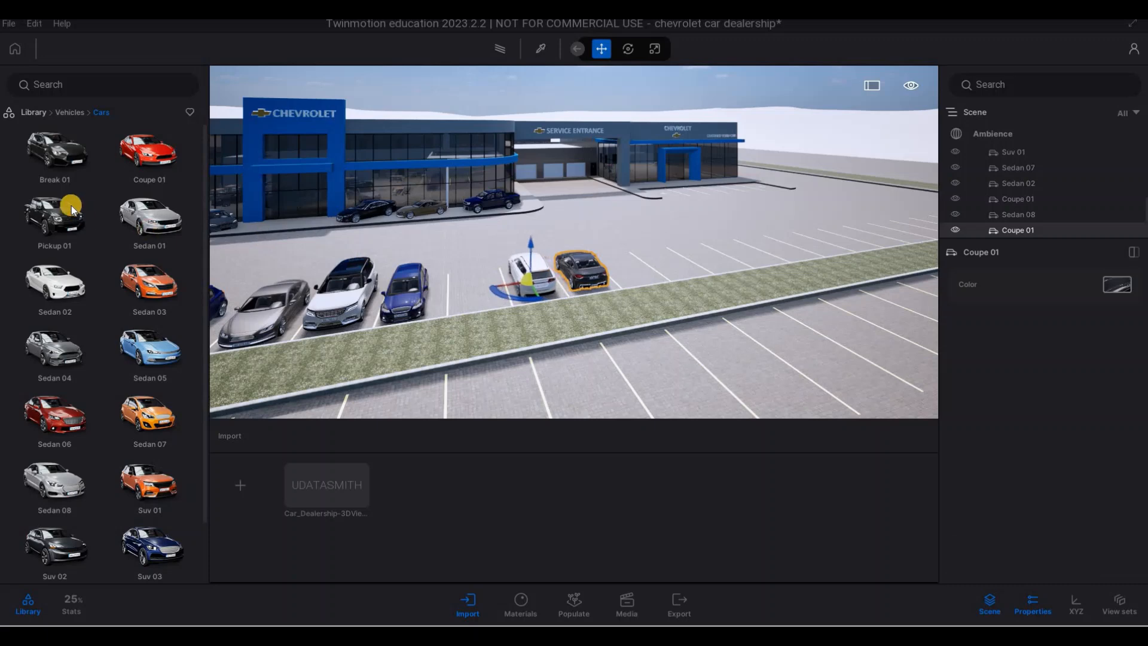
drag(55, 152, 477, 288)
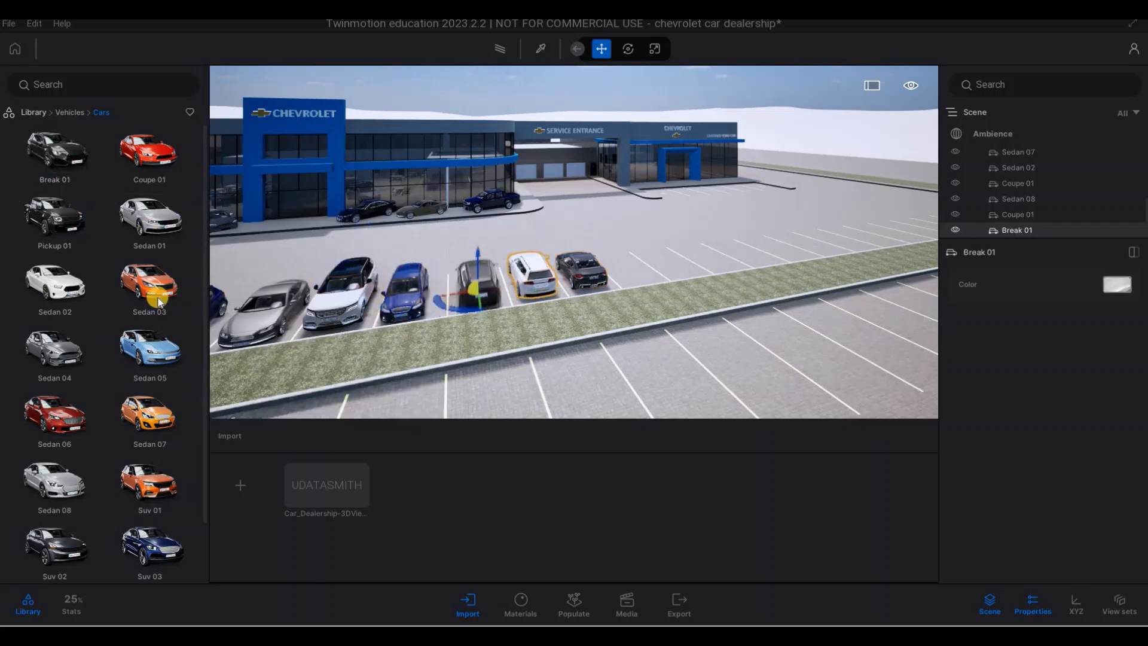
drag(164, 420, 638, 271)
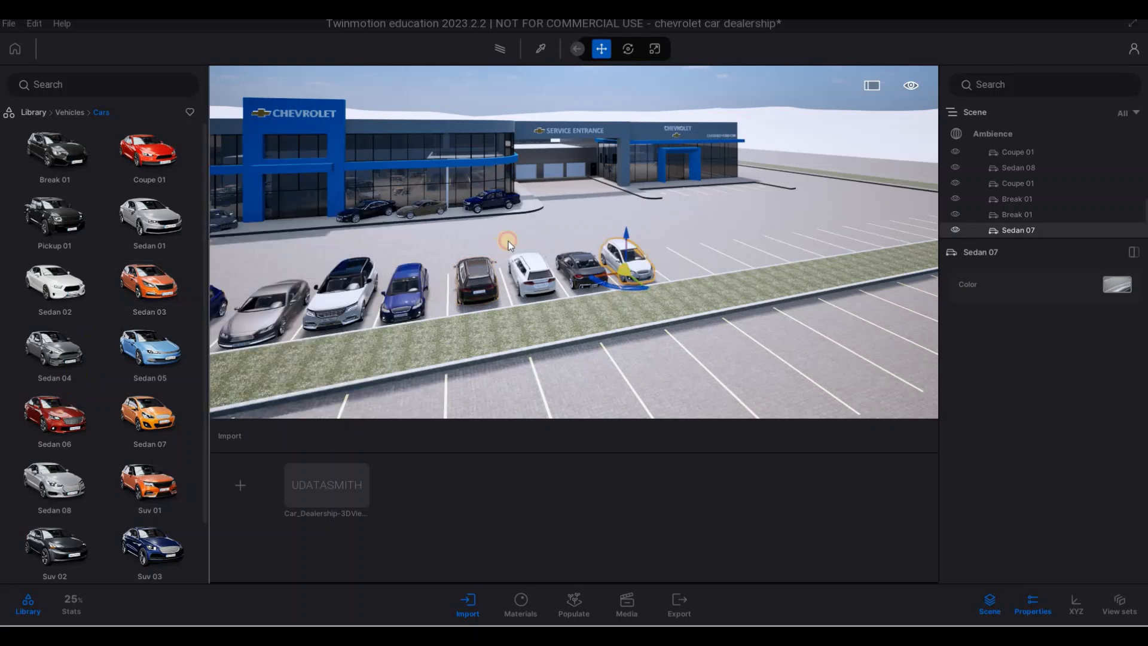
drag(54, 350, 665, 260)
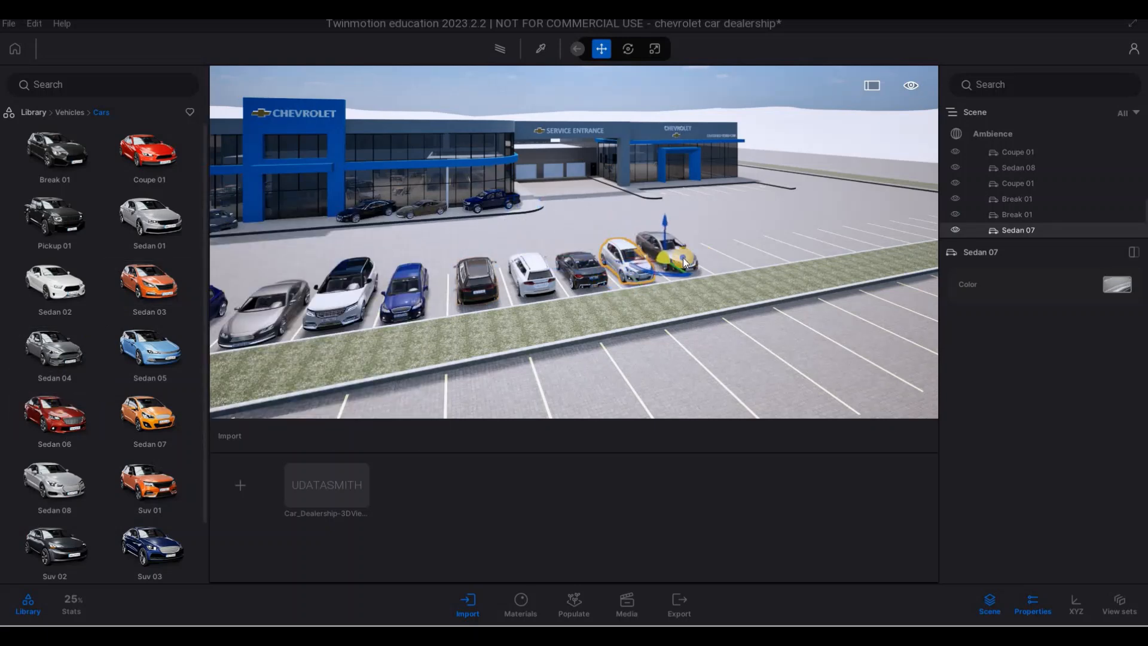
- Park a Coupe 01, a Sedan 01 and another Coupe 01 in the second row, across the grass strip
key(d)
key(d)
key(d)
key(a)
key(a)
key(a)
key(a)
key(a)
key(a)
key(a)
key(a)
key(a)
key(a)
key(a)
key(a)
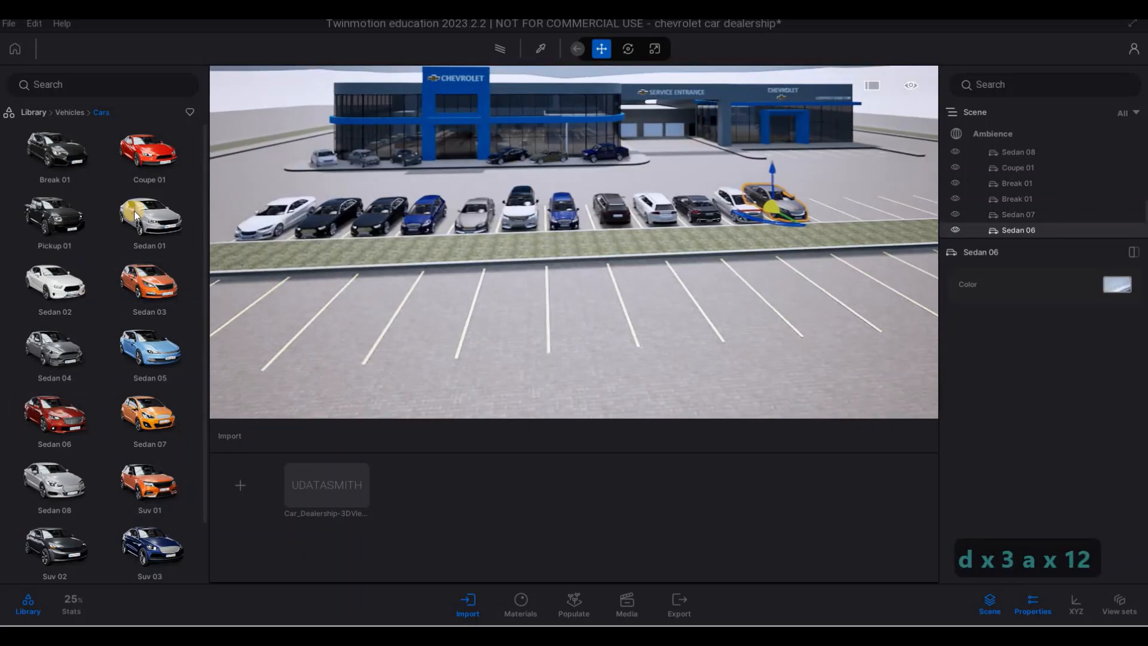
drag(171, 161, 349, 315)
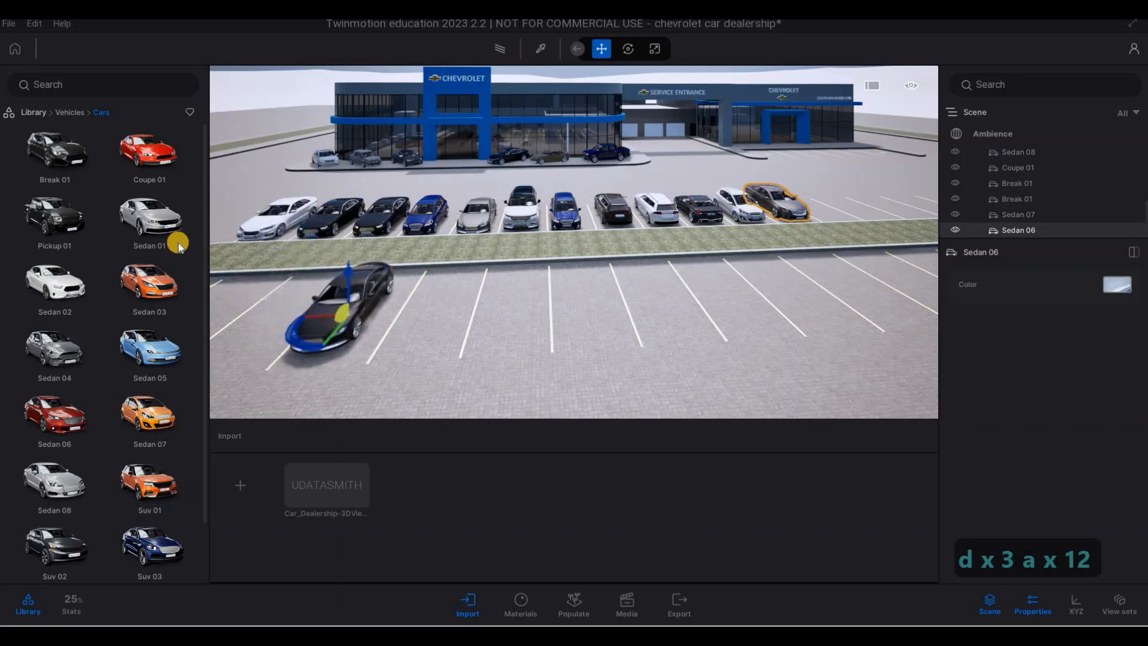
drag(171, 231, 433, 308)
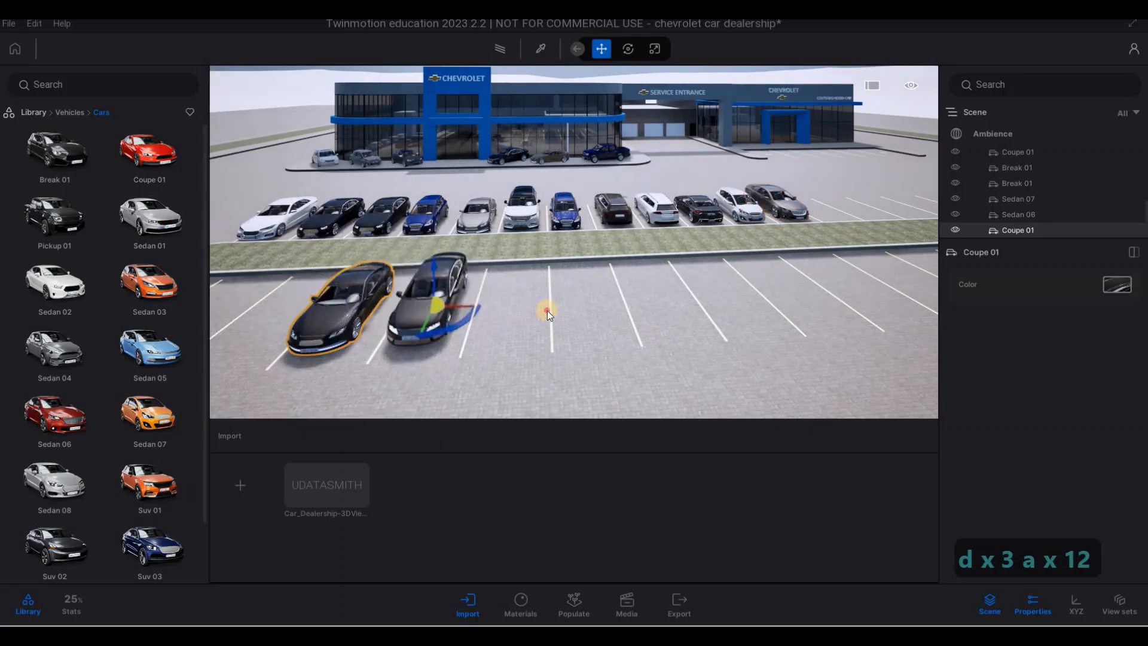
drag(547, 311, 585, 307)
drag(172, 160, 501, 297)
- Fill the start and gaps of the second parking row with a Break 01, a Pickup 01, a Van 01 and an Suv 04
key(a)
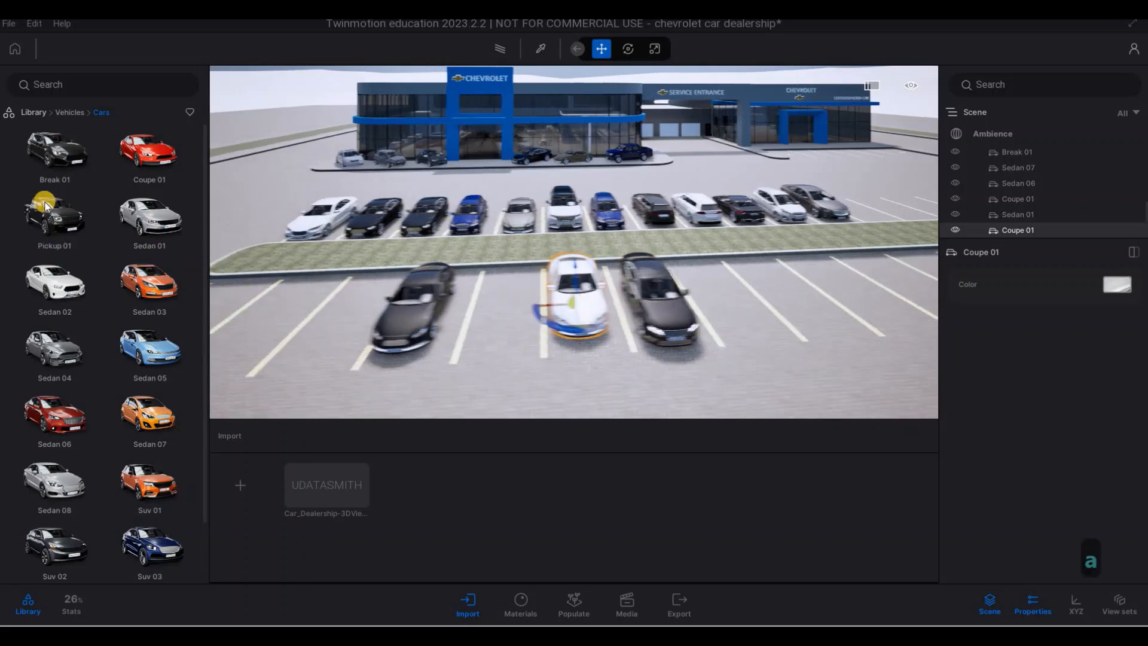
key(a)
key(a)
key(a)
key(a)
drag(44, 203, 324, 326)
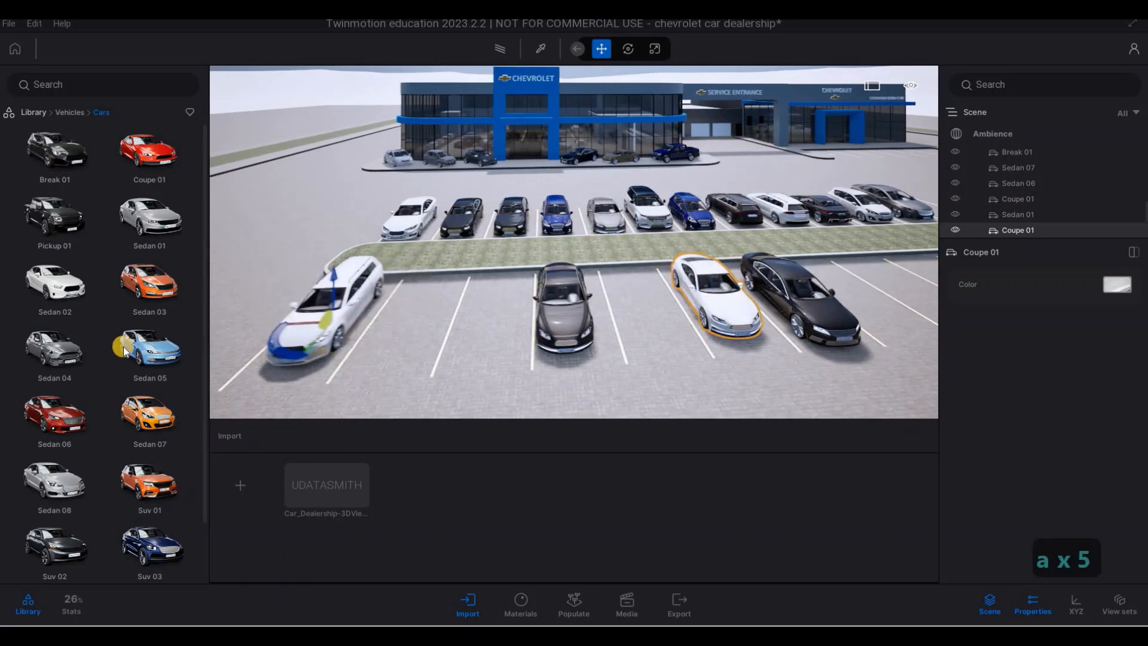
mouse_move(68, 229)
drag(468, 346, 411, 322)
scroll(117, 418, down, 1)
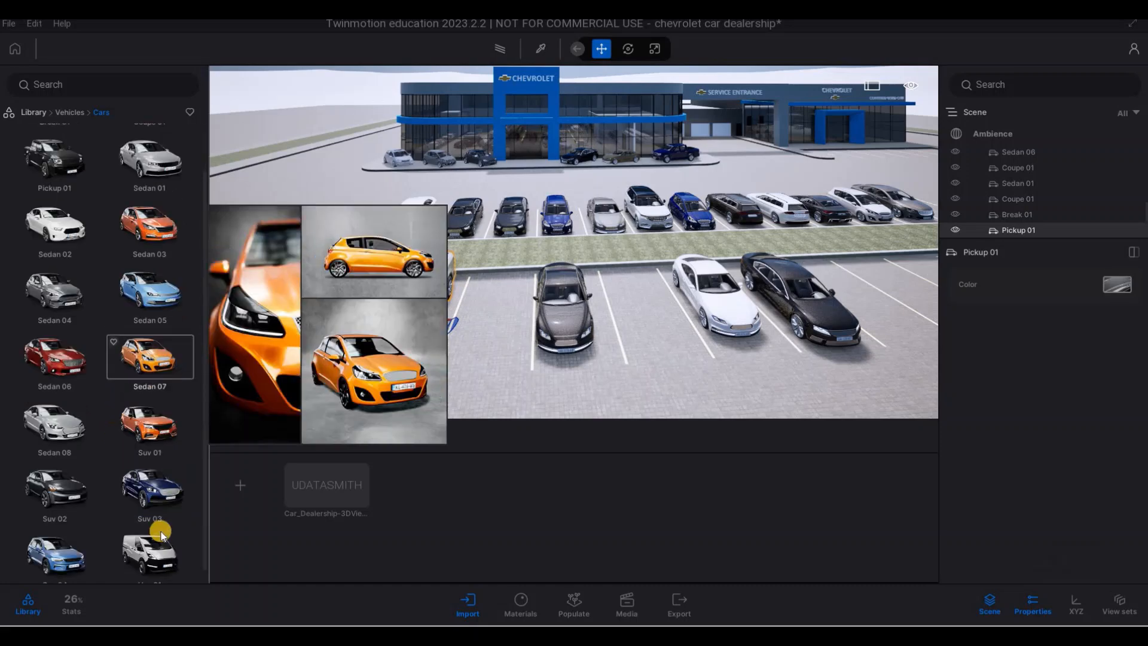
drag(150, 542, 488, 333)
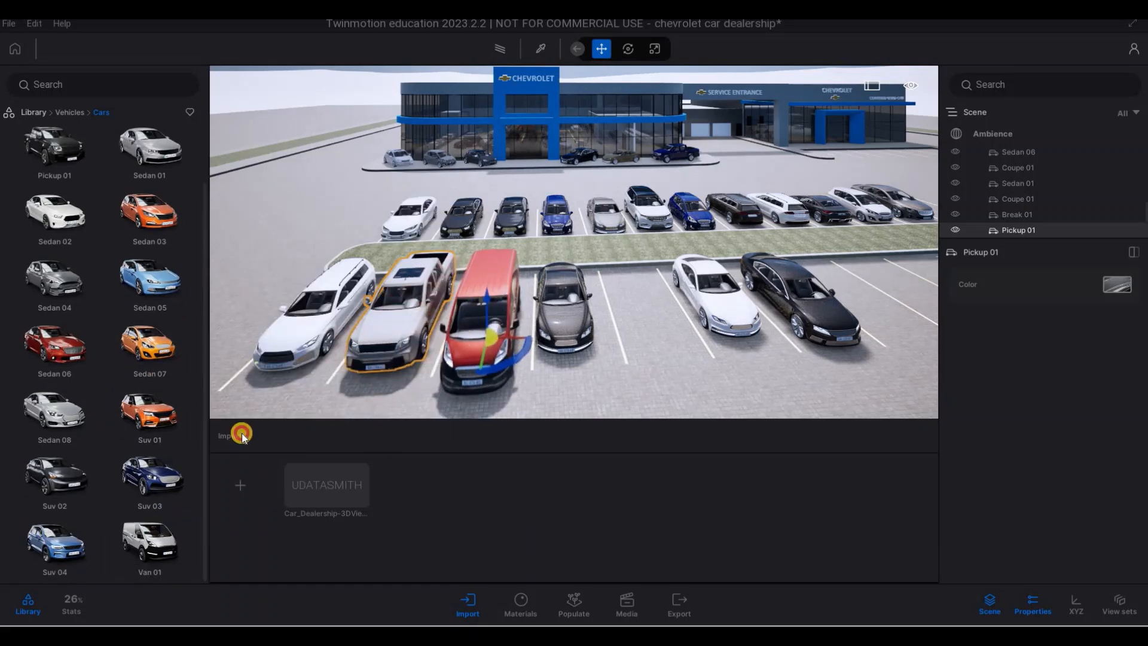
drag(56, 541, 648, 321)
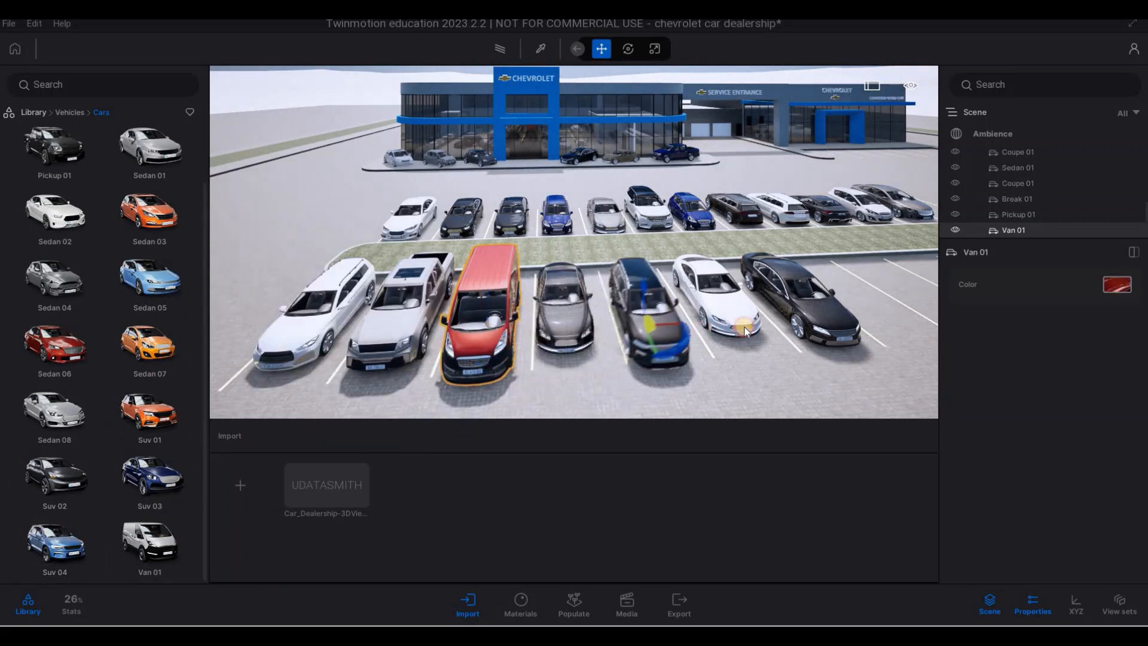
- Park a Sedan 01 and a Sedan 05 side by side further along the second parking row
key(d)
key(d)
key(d)
key(d)
key(d)
key(d)
key(d)
key(d)
key(d)
key(d)
key(d)
key(d)
key(d)
key(d)
key(d)
key(d)
key(s)
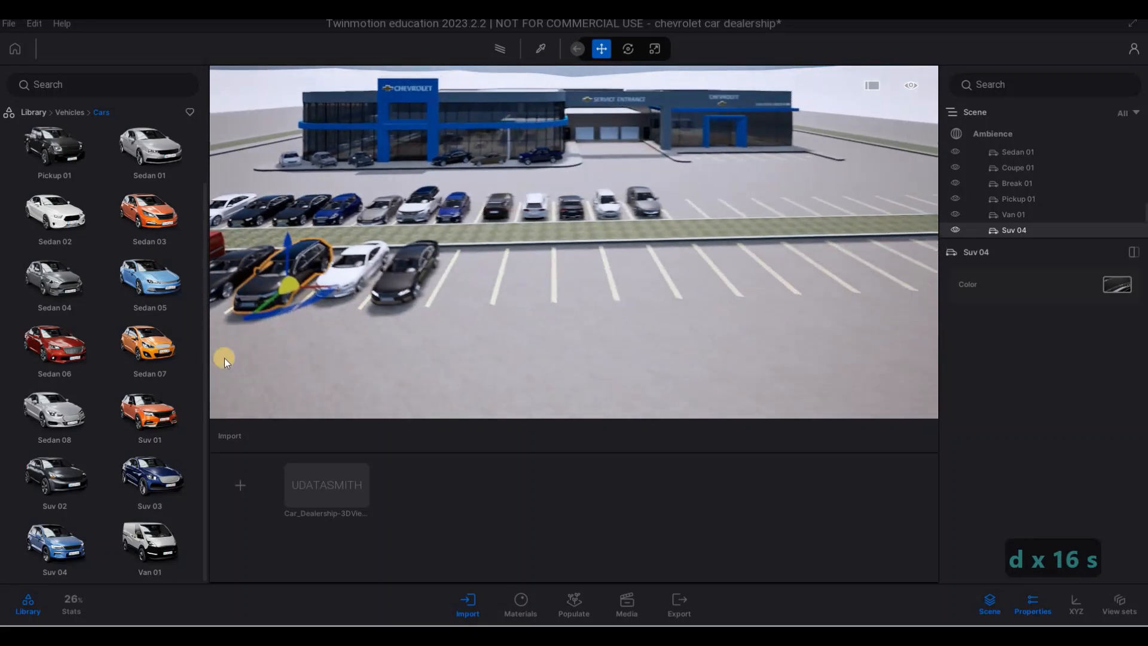
key(s)
key(w)
drag(520, 269, 518, 271)
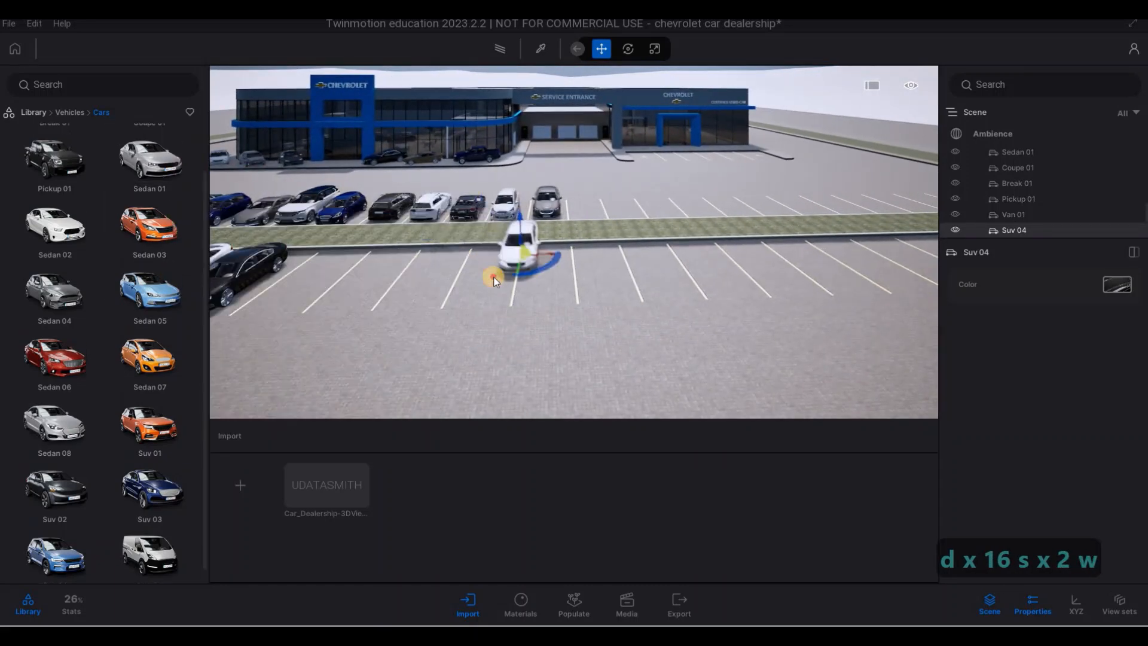
drag(149, 292, 541, 281)
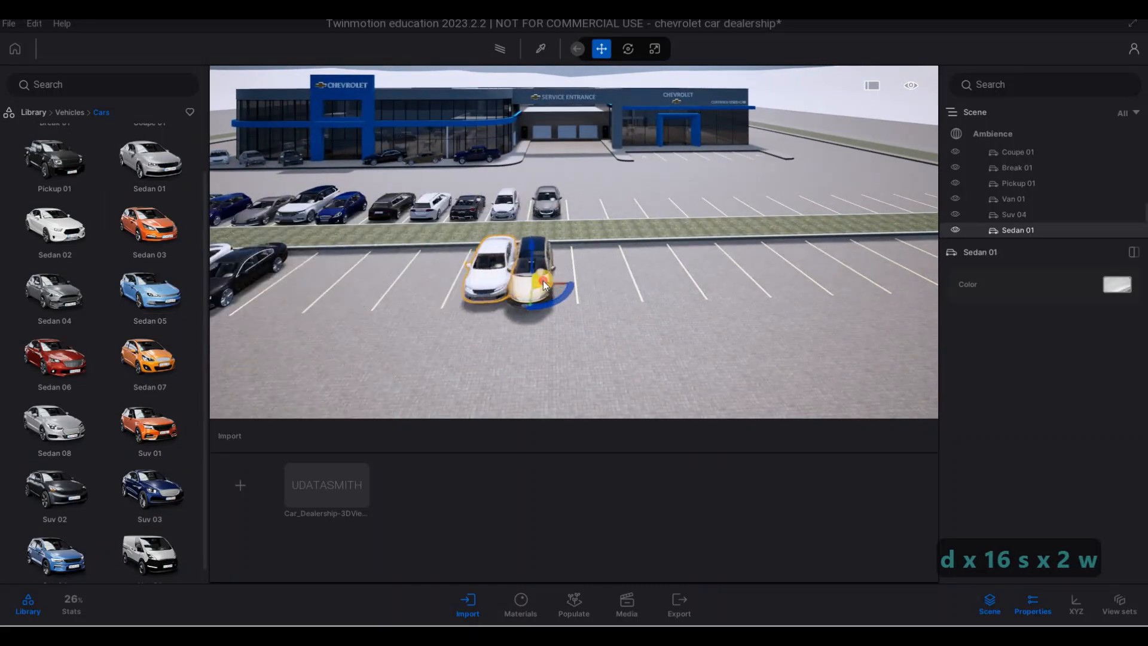
- Fill the empty spaces before them in the second row with a Sedan 02, a Sedan 01 and one more car
drag(68, 230, 429, 281)
drag(159, 200, 374, 282)
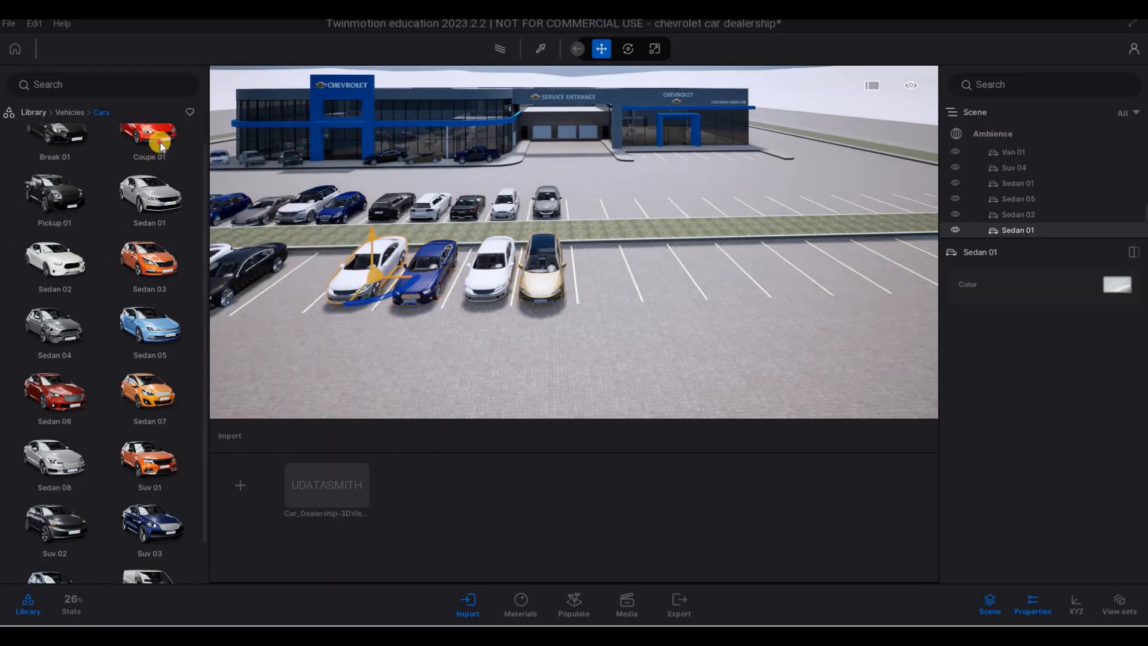
drag(171, 239, 306, 281)
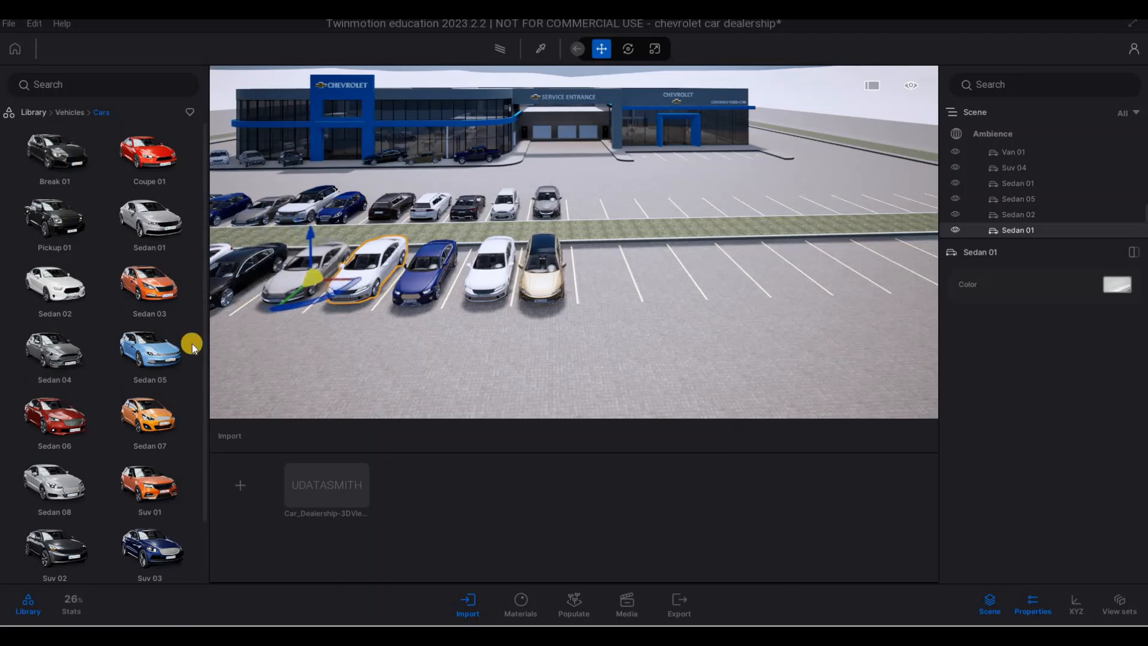
- Park an Suv 03 in the next free space at the end of the second parking row
drag(161, 532, 610, 280)
key(d)
key(w)
right_drag(594, 309, 297, 234)
key(q)
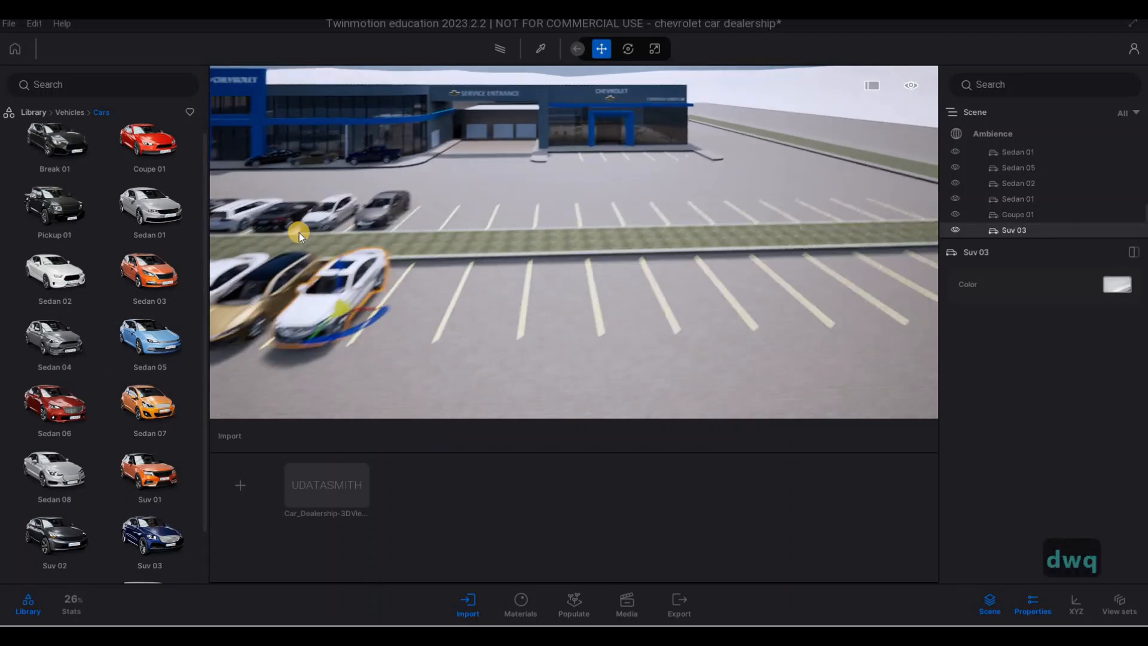
- Park a Coupe 01 in the next free space at the end of the first row, across the grass strip
right_drag(382, 179, 447, 186)
key(w)
drag(149, 143, 462, 213)
key(a)
key(w)
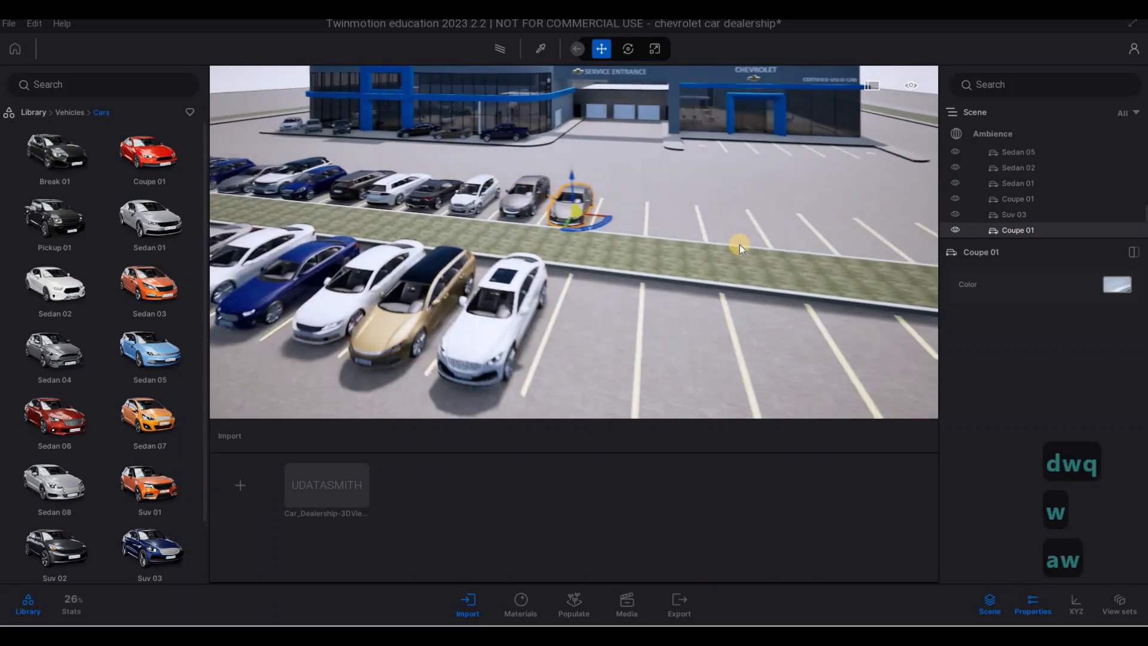
- Park a Coupe 01 in the first space and a Sedan 02 in the last space before the certified used car building
key(d)
key(q)
key(q)
key(q)
key(q)
drag(155, 218, 597, 238)
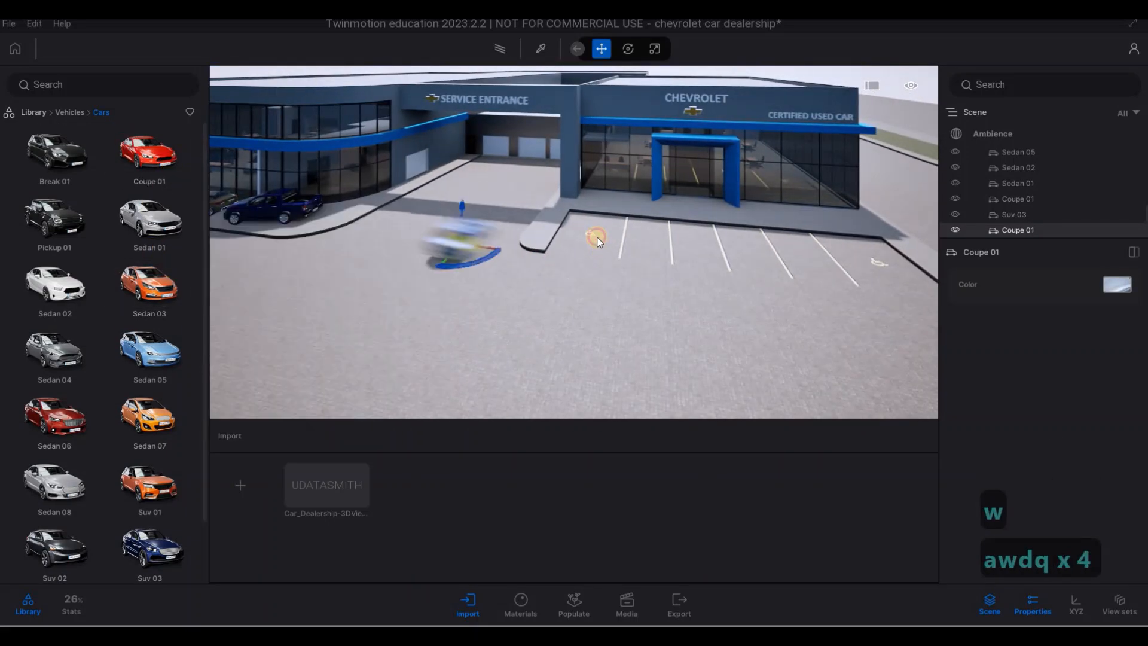
drag(60, 295, 877, 267)
- Park two Sedan 03 cars and a Sedan 07 side by side in the spaces before the used car entrance
drag(155, 282, 698, 250)
drag(172, 286, 752, 256)
drag(369, 384, 805, 260)
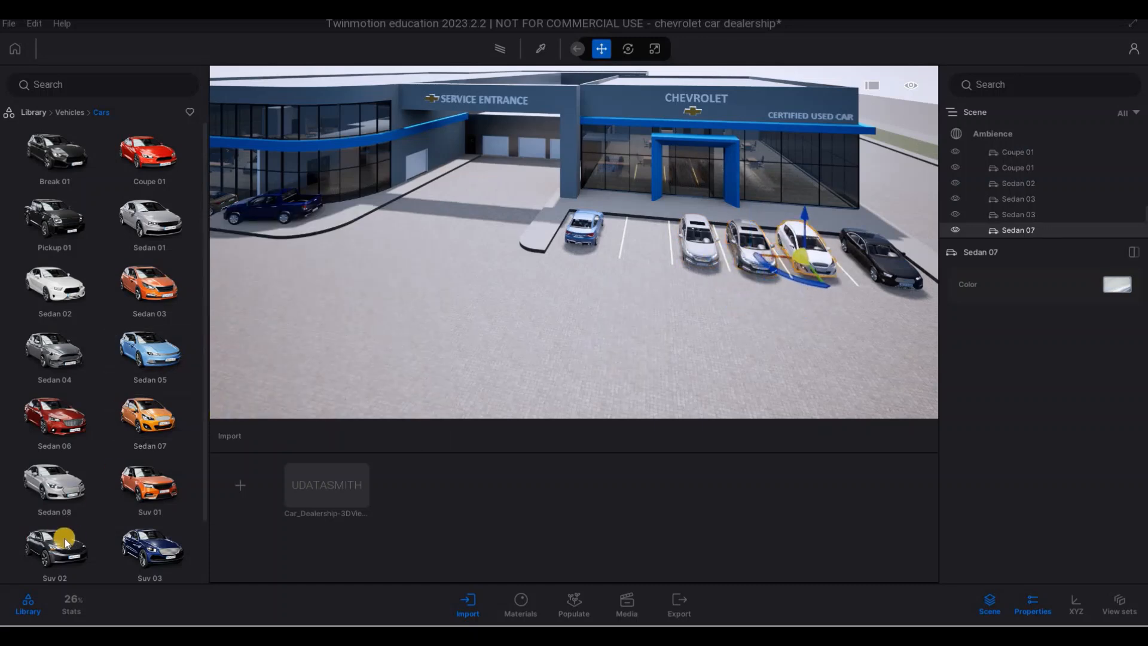
- Park an Suv 02 in the empty space beside the light blue Coupe 01 and adjust its position between the lines
drag(64, 538, 650, 253)
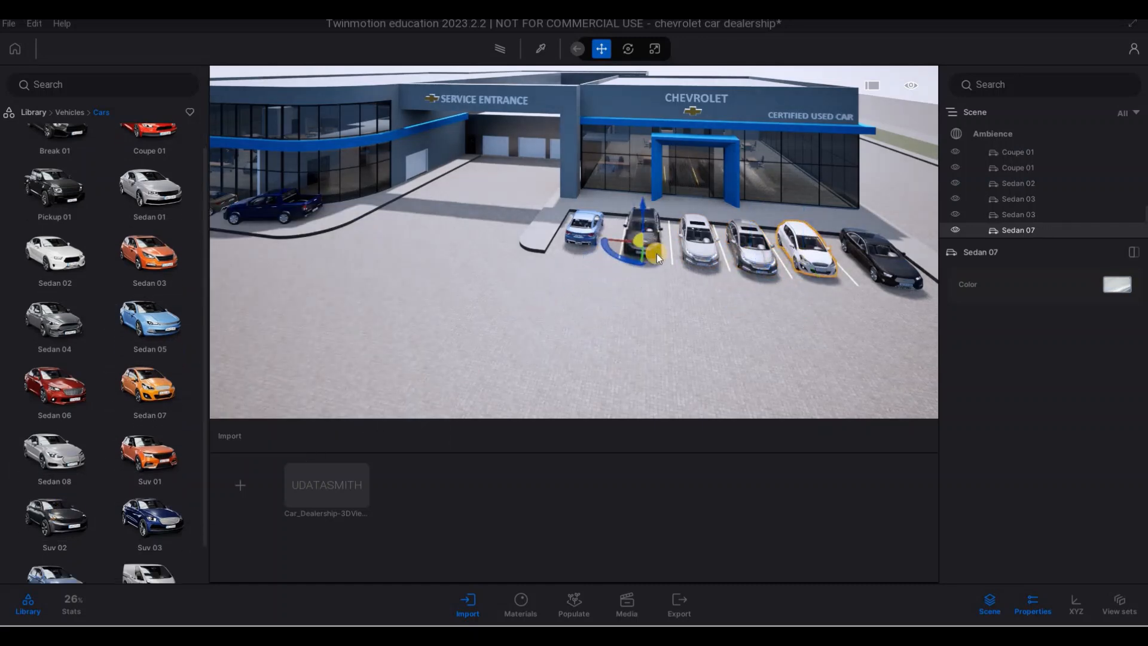
key(w)
key(d)
key(w)
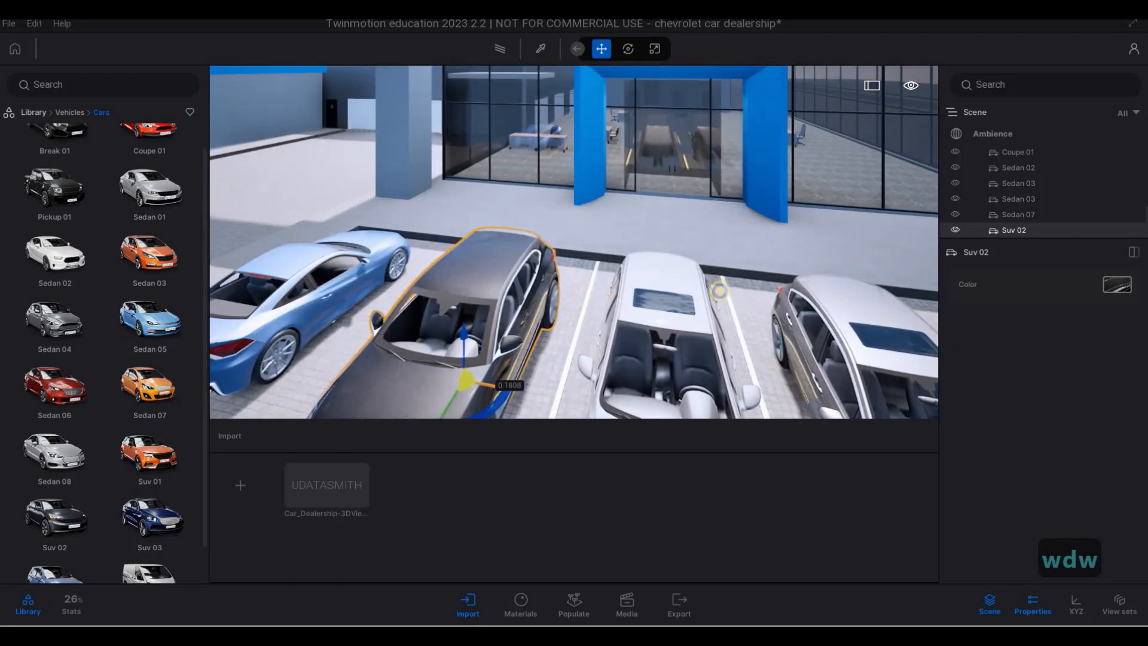
- Place a Sedan 01 inside the used car showroom, in the open floor between the desks, and angle it
key(w)
key(q)
key(d)
key(e)
drag(141, 181, 526, 288)
drag(569, 248, 534, 257)
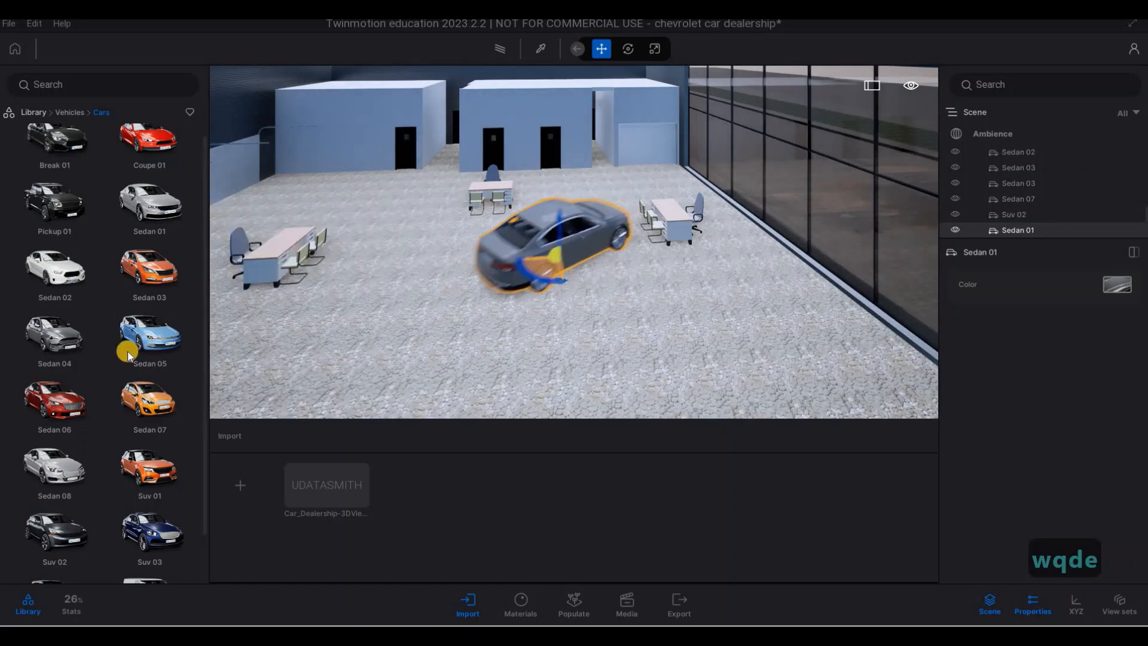
- Place a Sedan 07 near the showroom's glass wall and a Sedan 02 on the opposite side, turned about 95 degrees
drag(127, 348, 768, 308)
key(s)
key(a)
drag(151, 270, 518, 270)
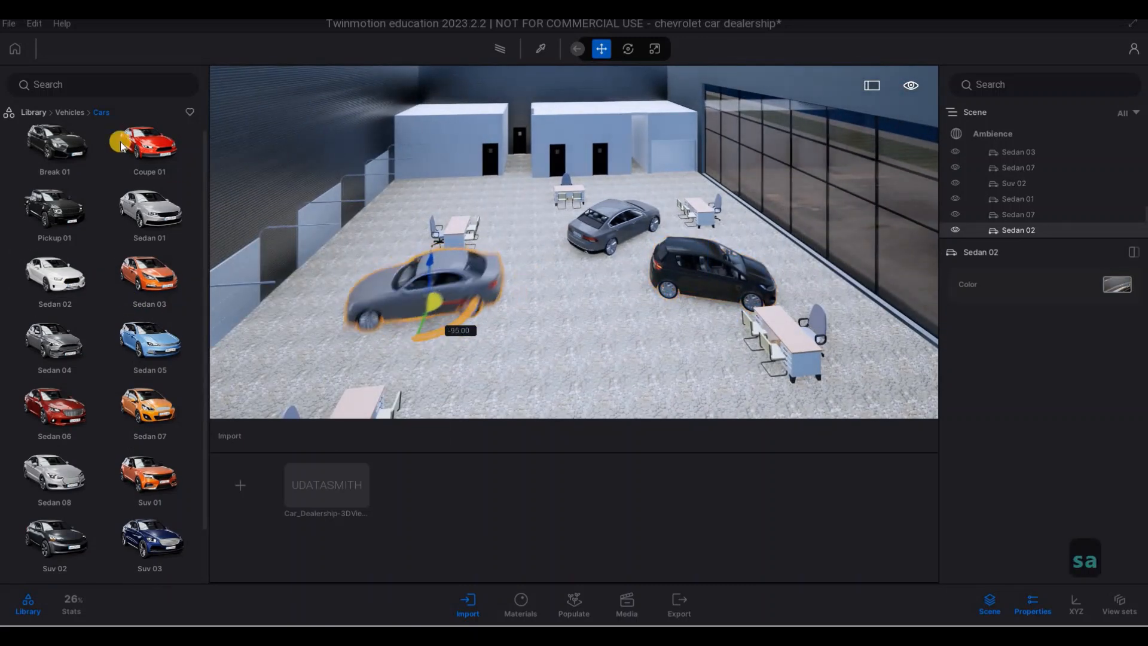
- Place a Break 01 on the showroom floor between the Sedan 02 and the Sedan 07 and turn it at an angle
drag(92, 156, 562, 330)
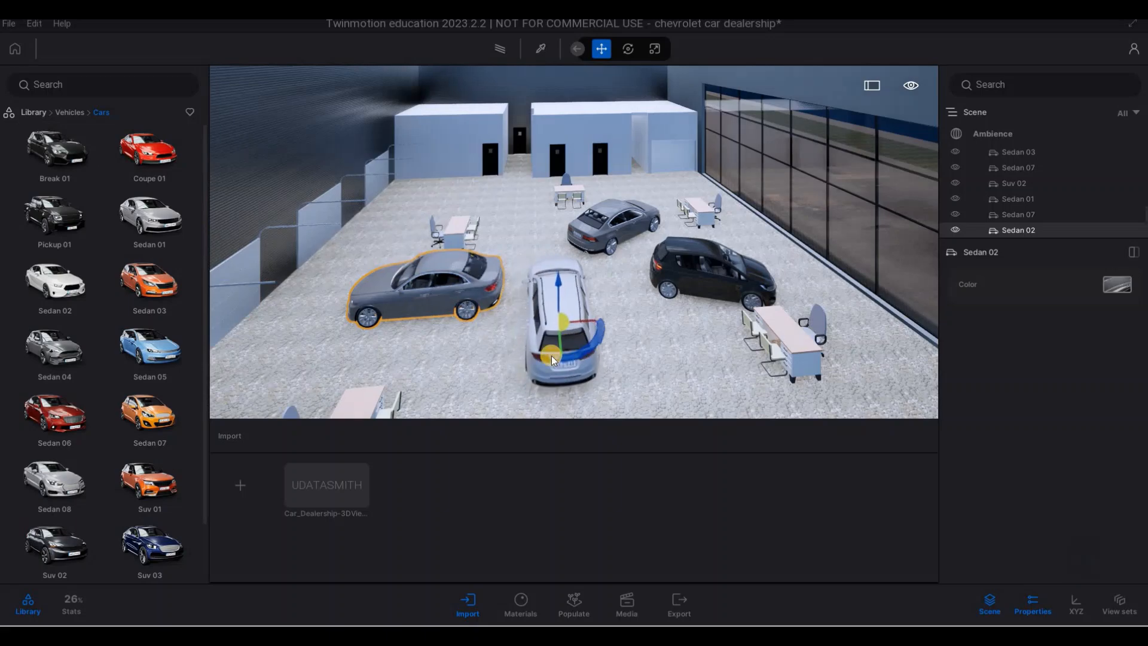
key(s)
key(w)
key(s)
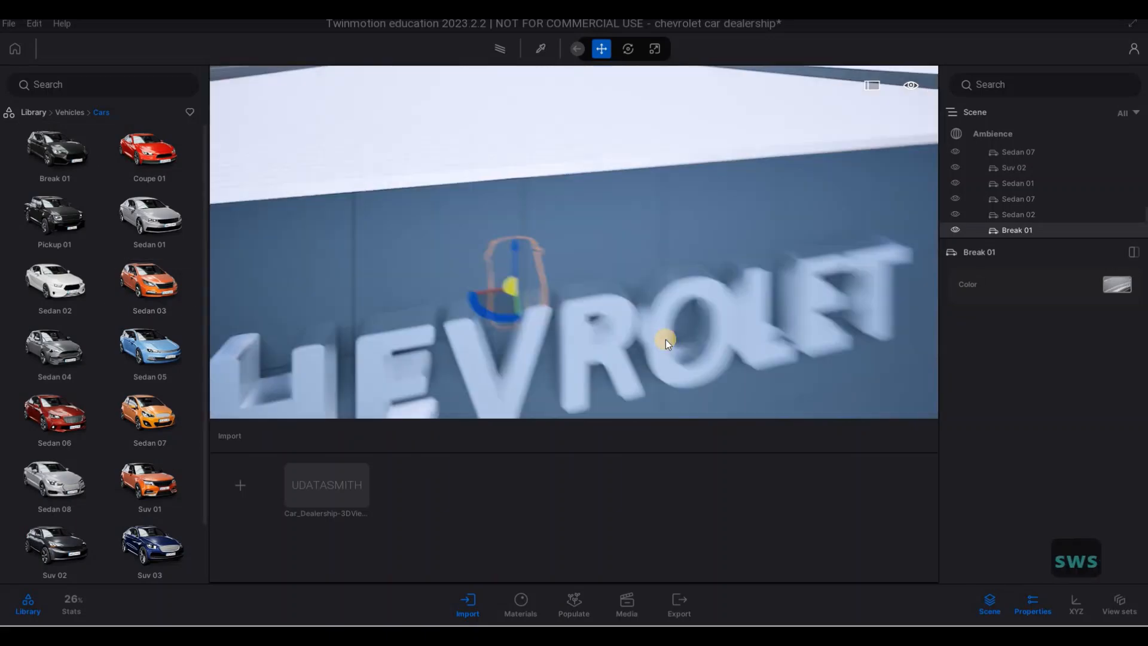
key(a)
key(w)
key(e)
key(w)
- Place two Sedan 08 cars in the open part of the showroom floor and turn them at different angles
key(w)
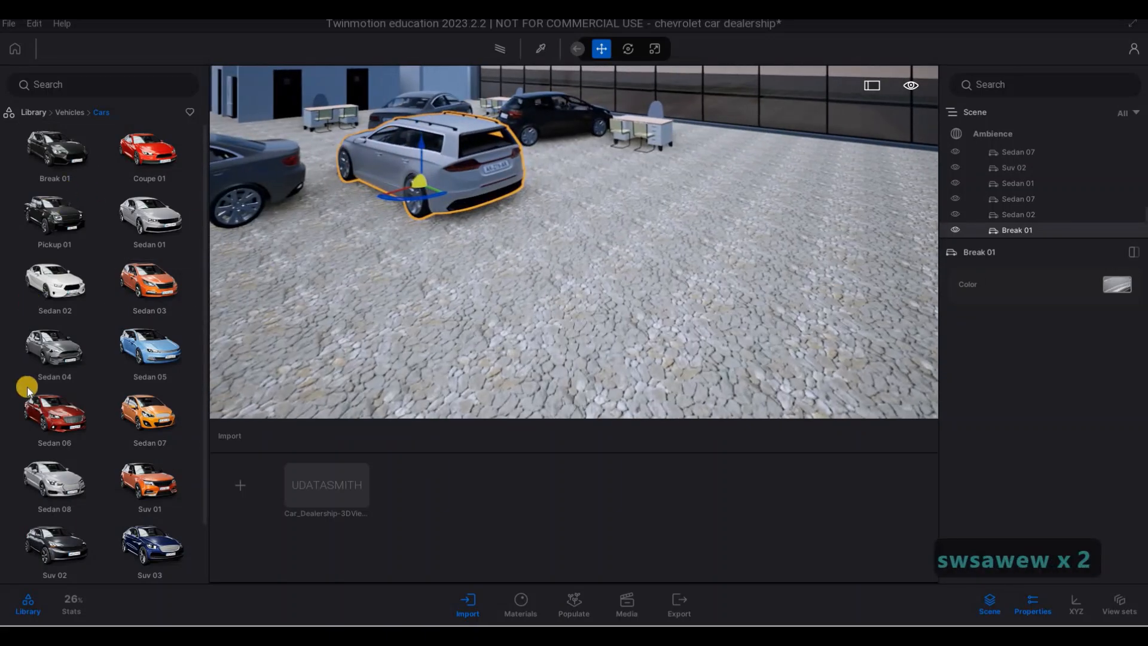
drag(787, 223, 868, 231)
key(s)
drag(71, 466, 480, 337)
key(s)
key(d)
key(w)
right_drag(621, 325, 480, 202)
key(d)
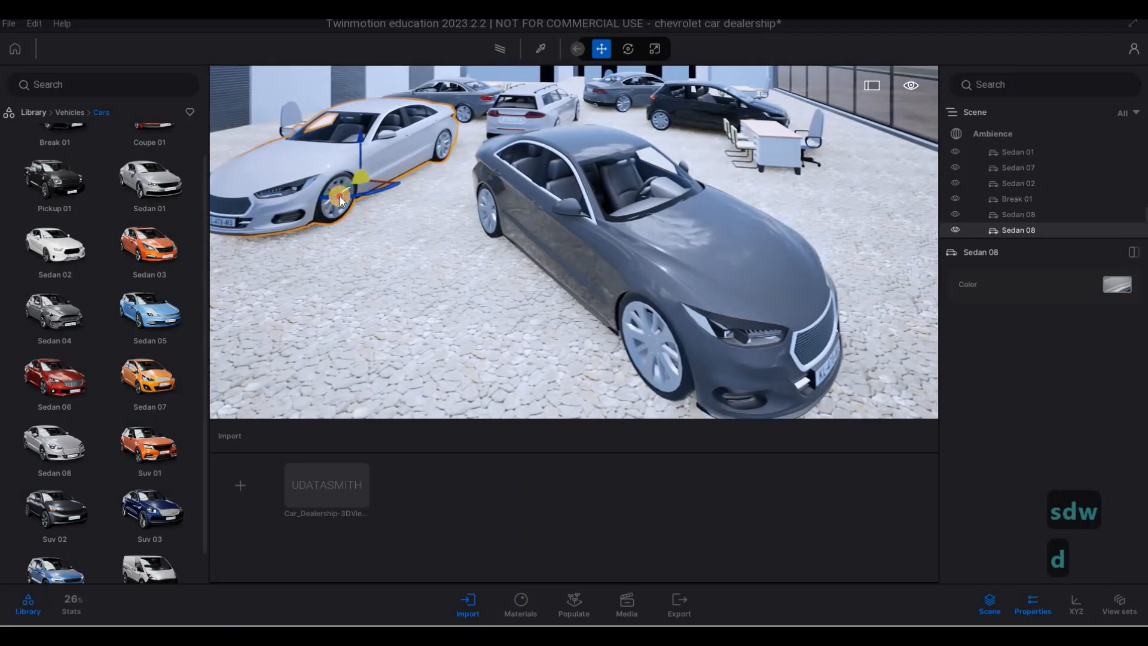
drag(342, 194, 368, 214)
- Adjust the second Sedan 08's position and angle behind the showroom glass beside the blue entrance frame
key(a)
right_drag(659, 275, 490, 250)
key(w)
key(s)
key(d)
key(d)
key(d)
key(d)
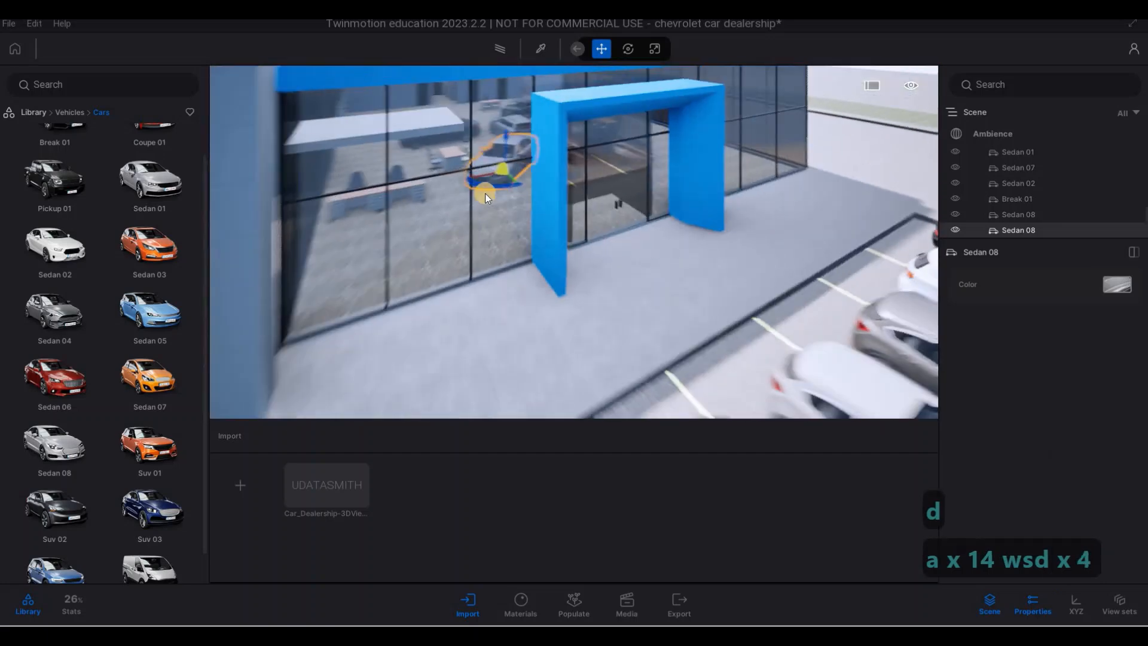
key(w)
key(a)
drag(471, 228, 426, 256)
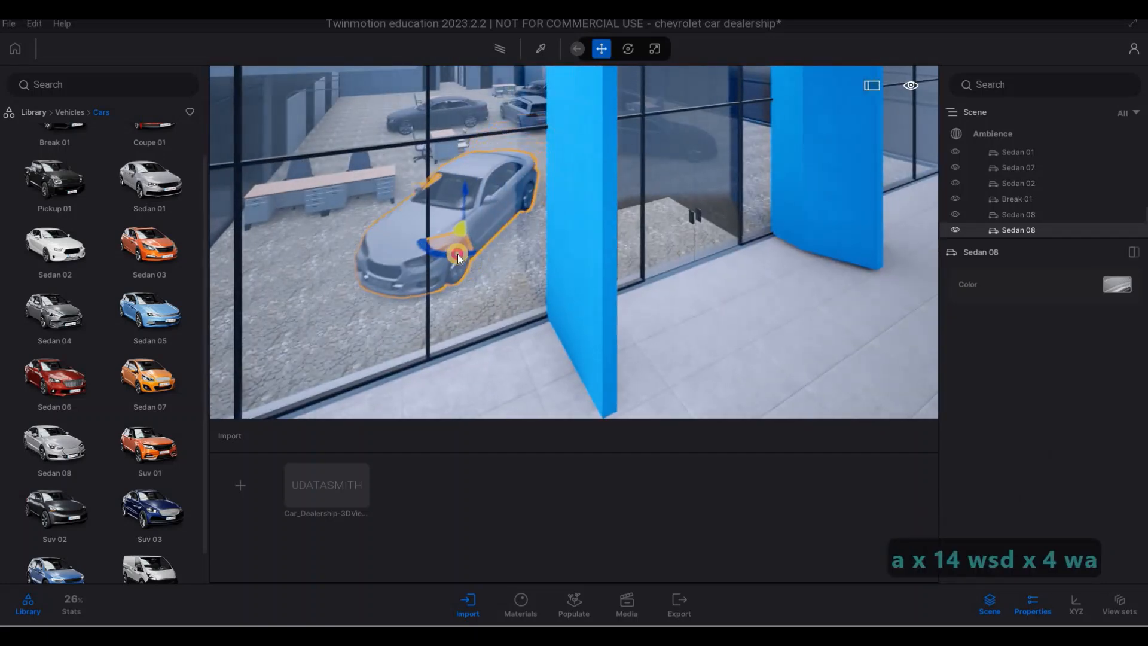
key(d)
key(w)
- Add a Sedan 03 to the cars on display in the showroom
right_drag(579, 230, 220, 246)
key(q)
key(w)
key(w)
key(a)
key(e)
- Place a Sedan 05 at the far end of the service entrance driveway, near the garage doors
key(w)
drag(150, 246, 848, 202)
key(d)
right_drag(848, 203, 220, 273)
key(s)
key(s)
key(s)
key(s)
key(s)
key(s)
key(s)
key(s)
key(s)
key(s)
key(s)
key(s)
key(s)
key(s)
key(s)
key(s)
key(s)
key(s)
key(s)
key(s)
key(a)
key(a)
key(a)
key(a)
key(a)
key(a)
key(w)
key(d)
drag(169, 320, 589, 195)
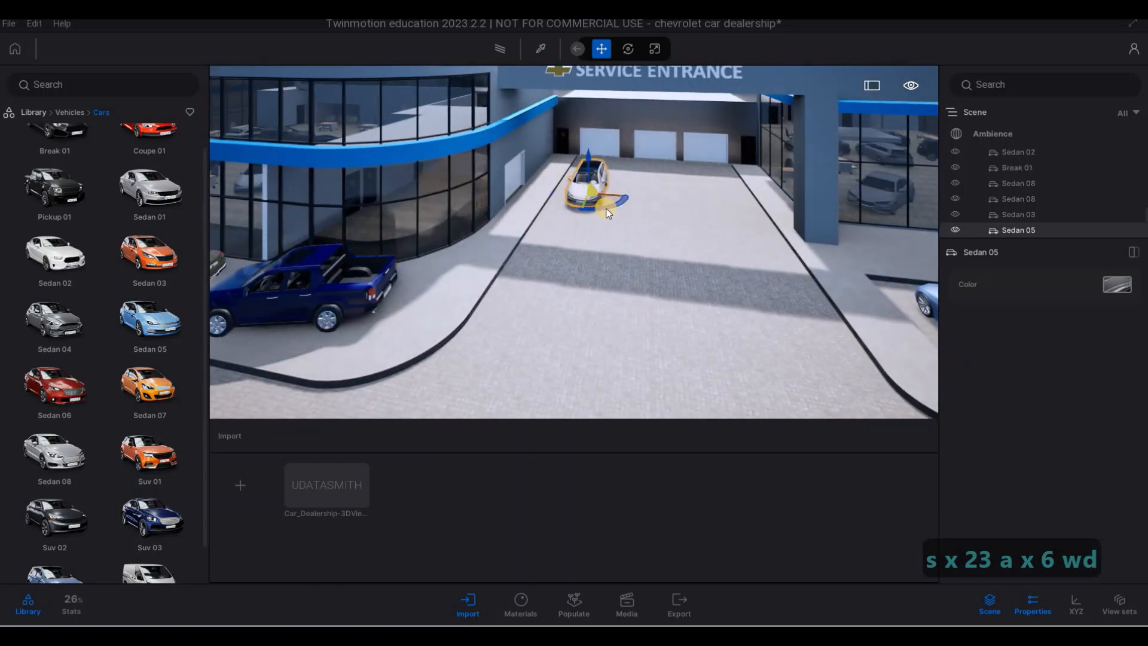
- Rotate the Sedan 05 by 180 degrees, undo the stray extra rotation and move the car before the first garage door
text(180)
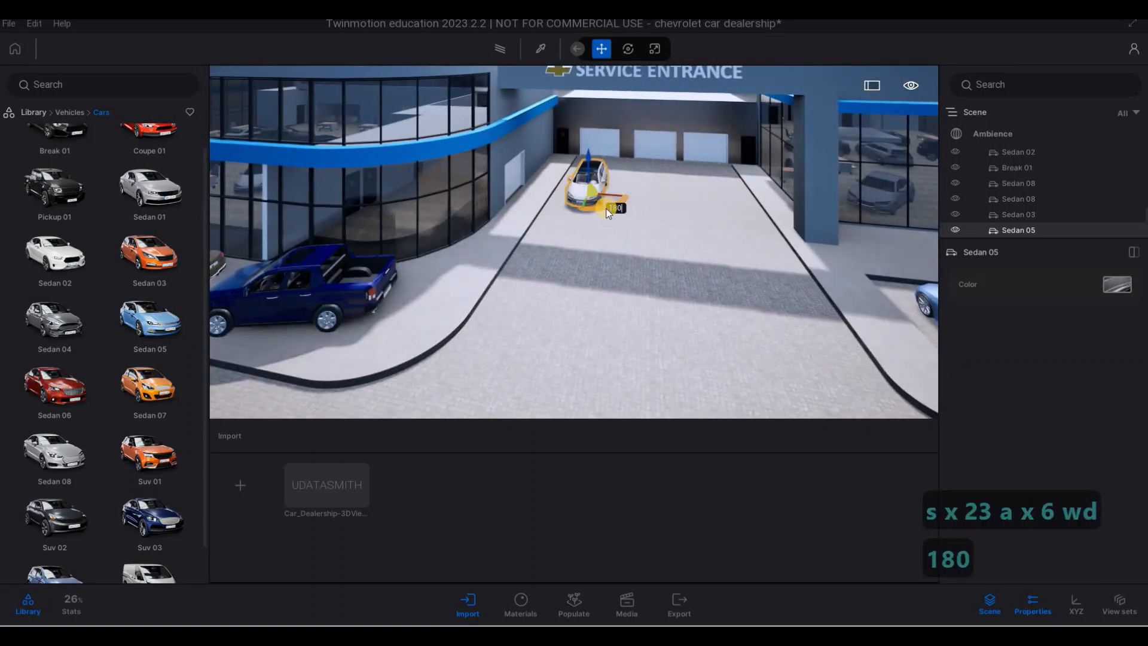
key(Return)
click(607, 199)
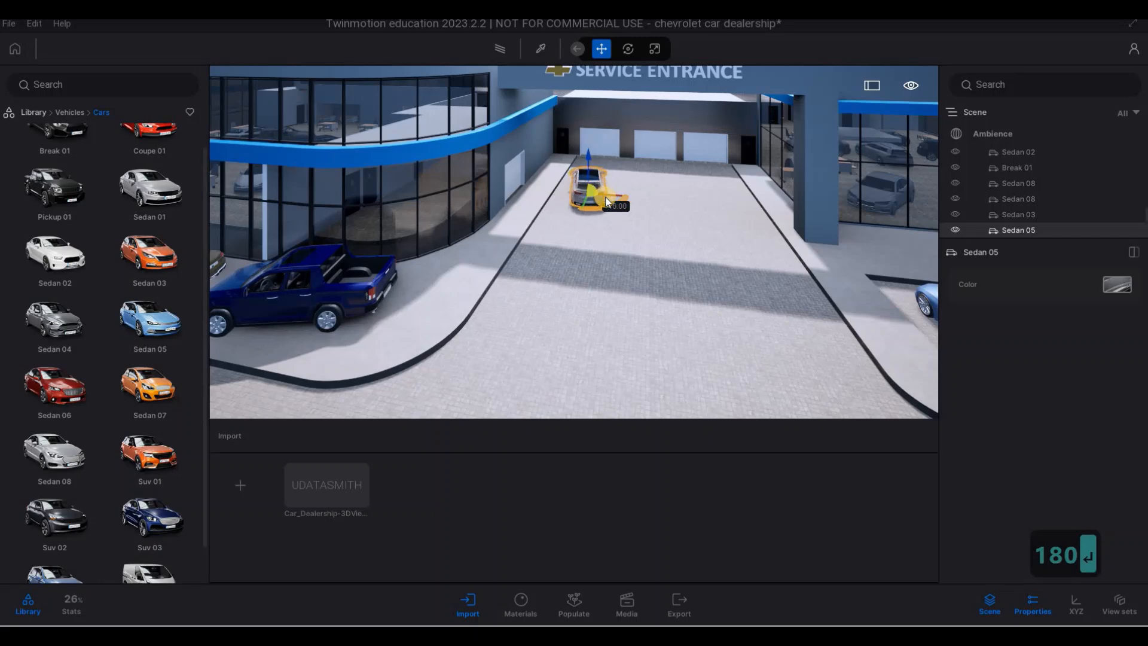
key(ctrl+z)
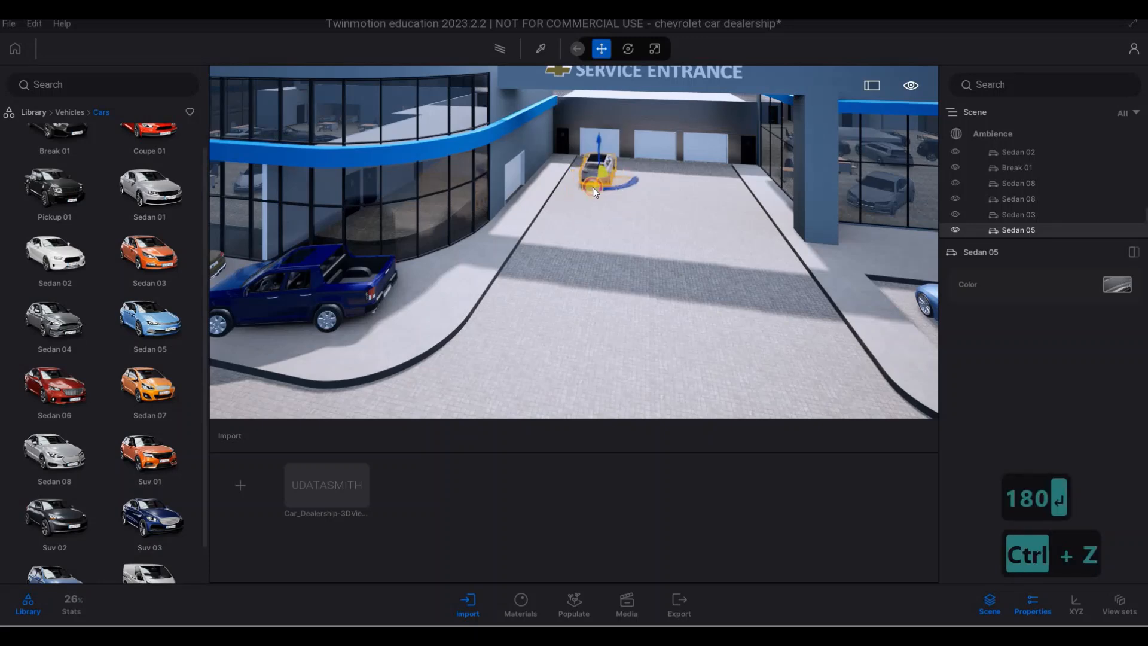
- Place a Sedan 07 before the third garage door, rotate it by 180 degrees and nudge it sideways
drag(594, 293, 712, 193)
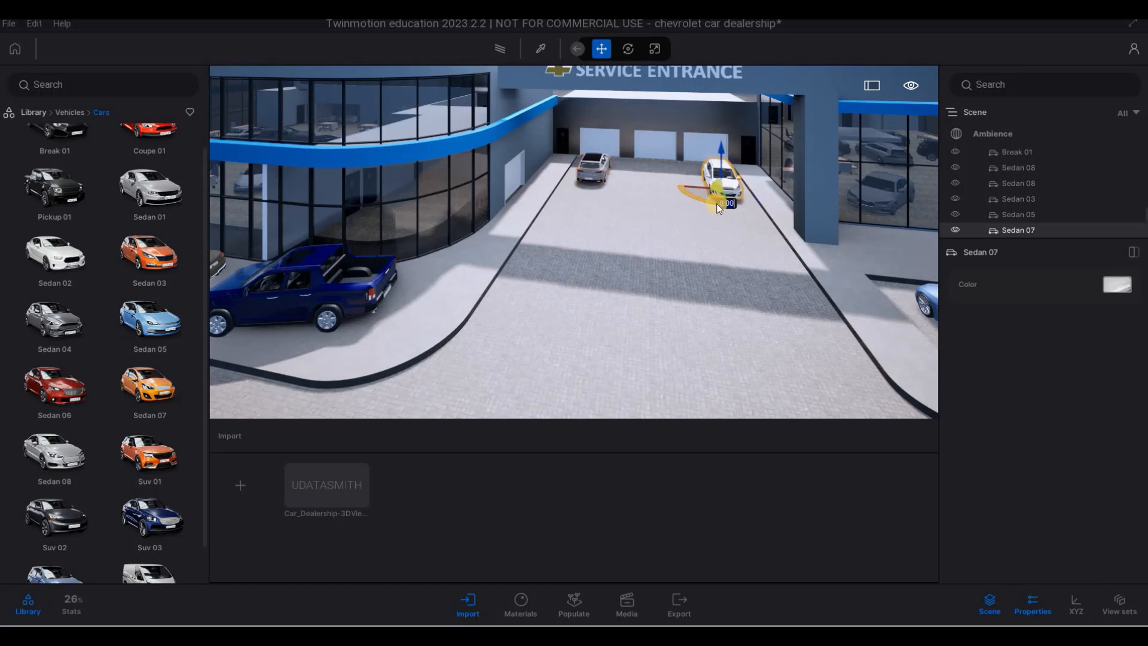
text(0)
key(Return)
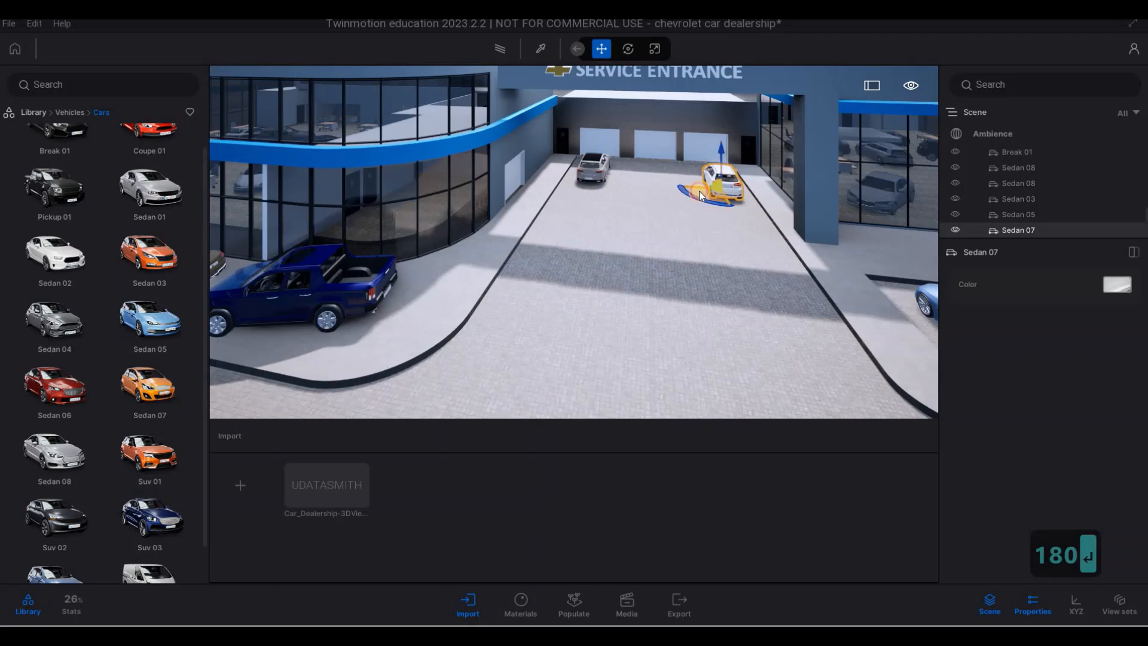
drag(713, 188, 706, 186)
- Look over the dealership front and both parking rows, including the spaces that are still empty
scroll(555, 278, down, 1)
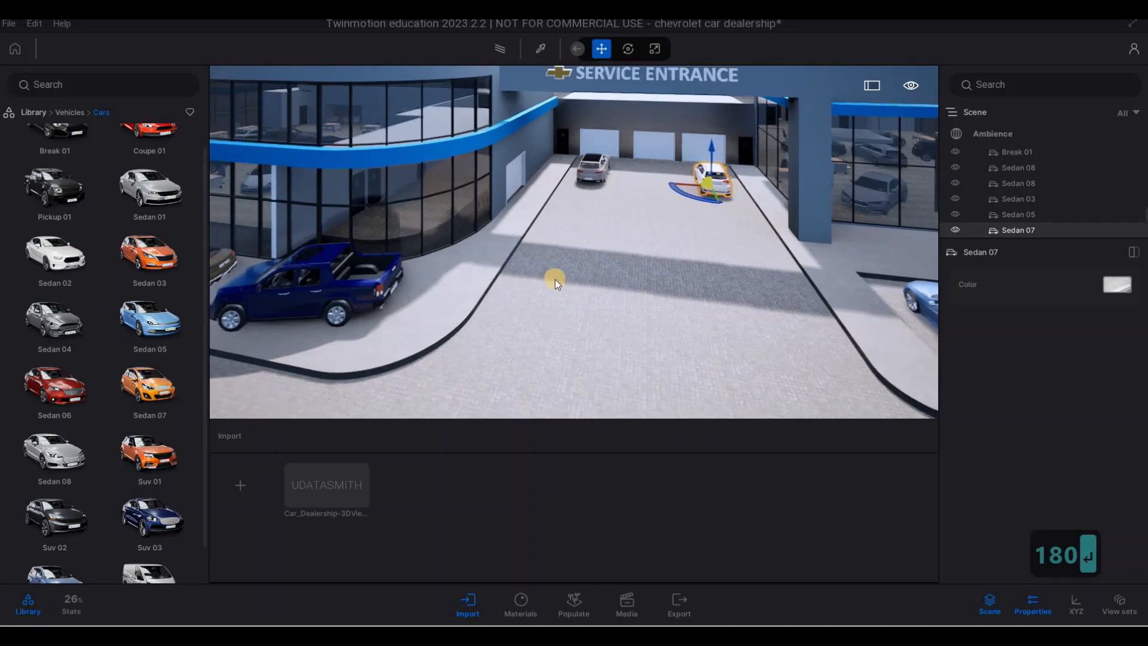
key(a)
key(s)
key(a)
key(e)
key(a)
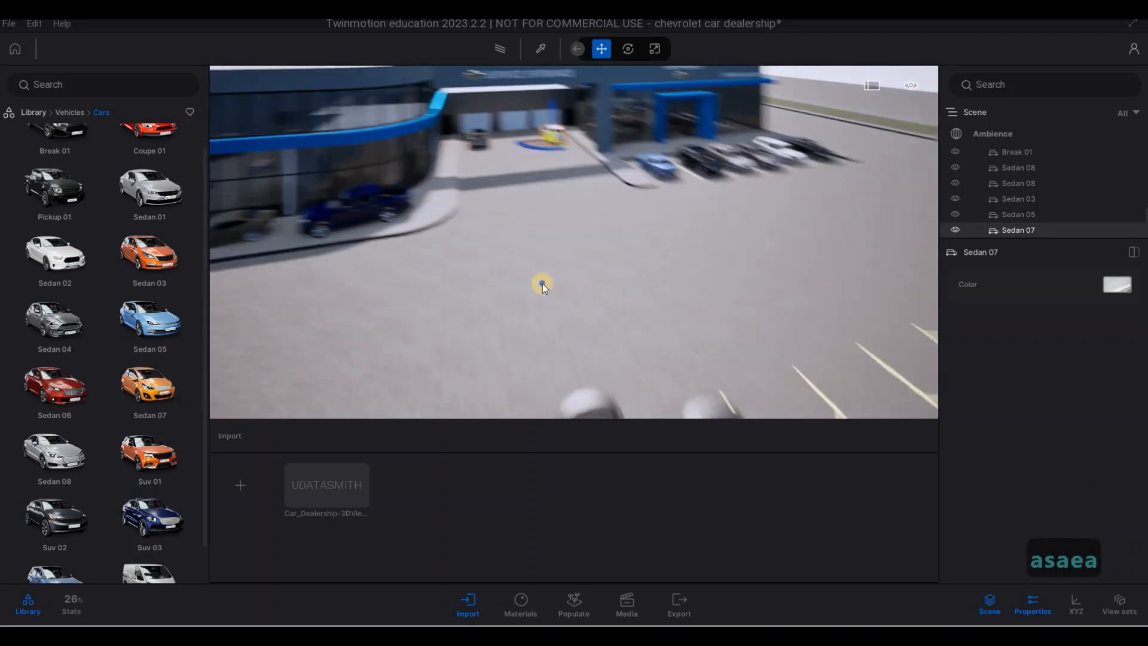
key(d)
key(d)
key(d)
key(d)
key(d)
key(d)
key(d)
key(d)
key(d)
key(d)
key(d)
key(d)
key(d)
key(w)
key(a)
key(a)
key(w)
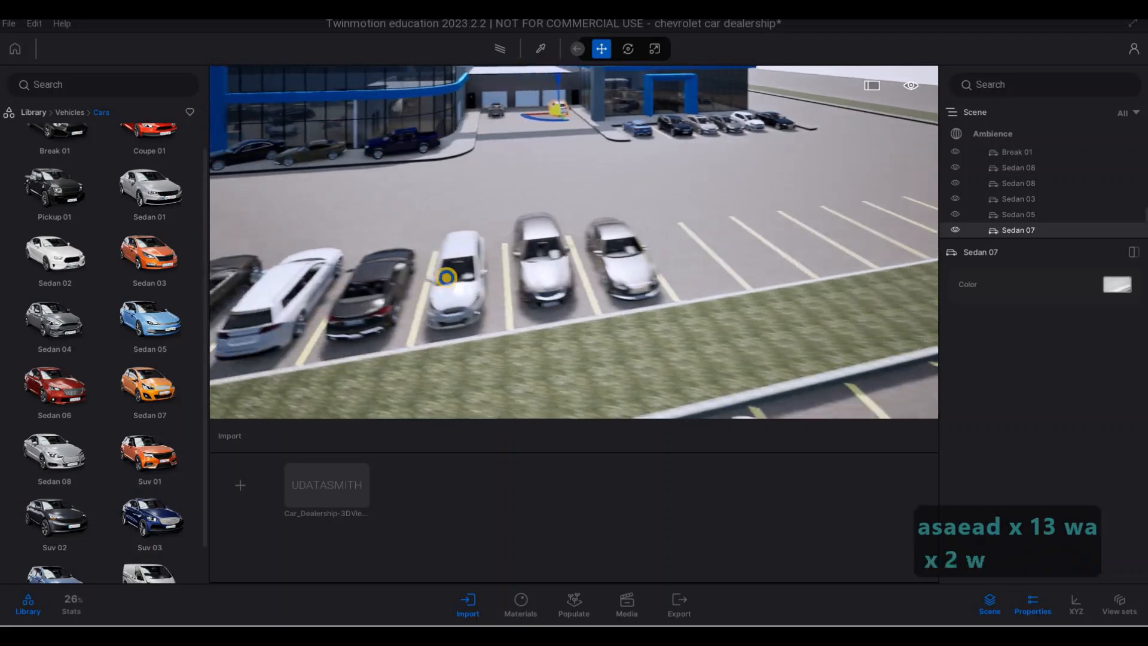
key(s)
key(s)
key(s)
key(s)
key(s)
key(s)
key(d)
key(w)
key(w)
key(s)
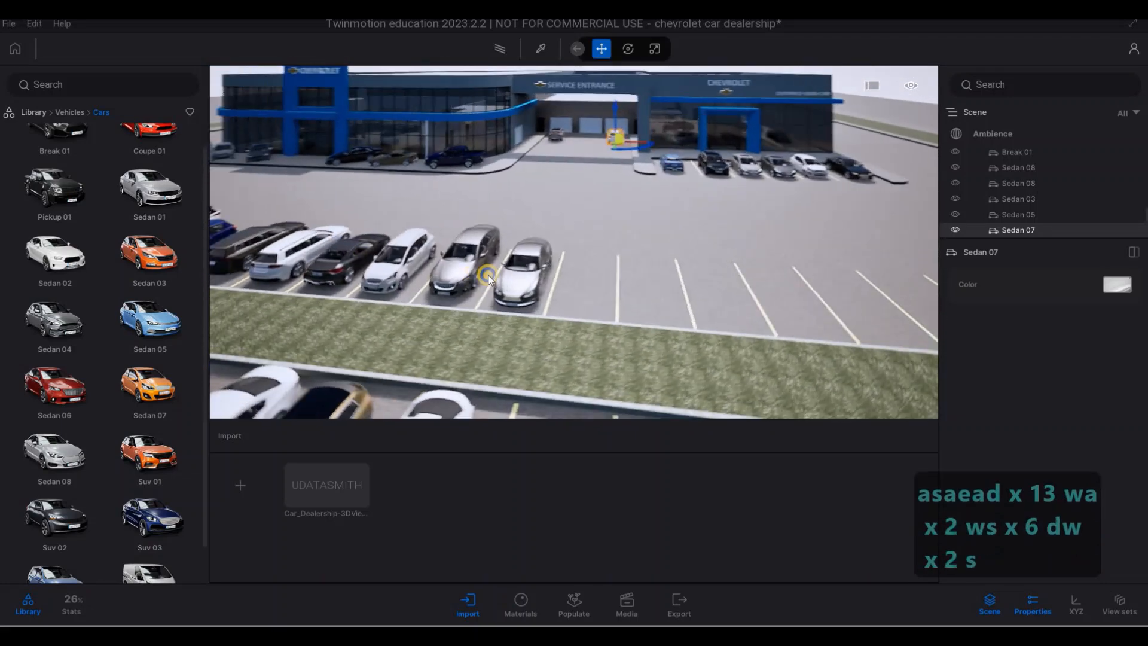
key(a)
key(a)
key(a)
key(a)
key(a)
key(a)
key(a)
key(a)
key(a)
key(a)
key(a)
key(a)
key(a)
key(a)
key(a)
key(a)
key(a)
key(a)
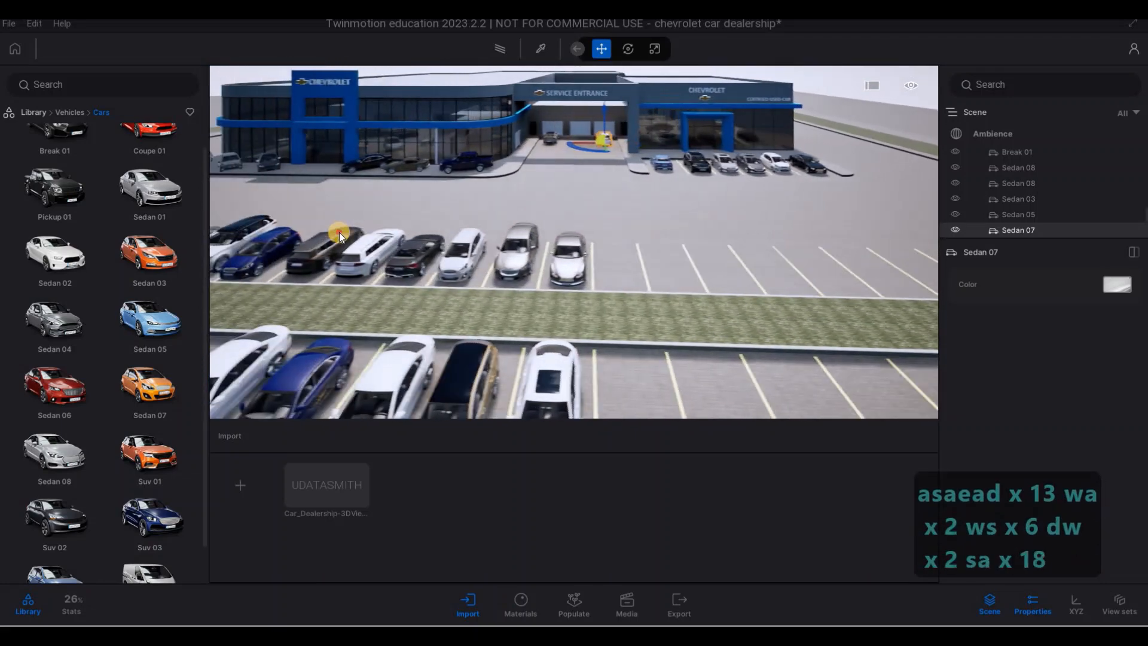
- Select the last six cars of the first parking row together, from the dark Break 01 to the Coupe 01 at the end
click(381, 235)
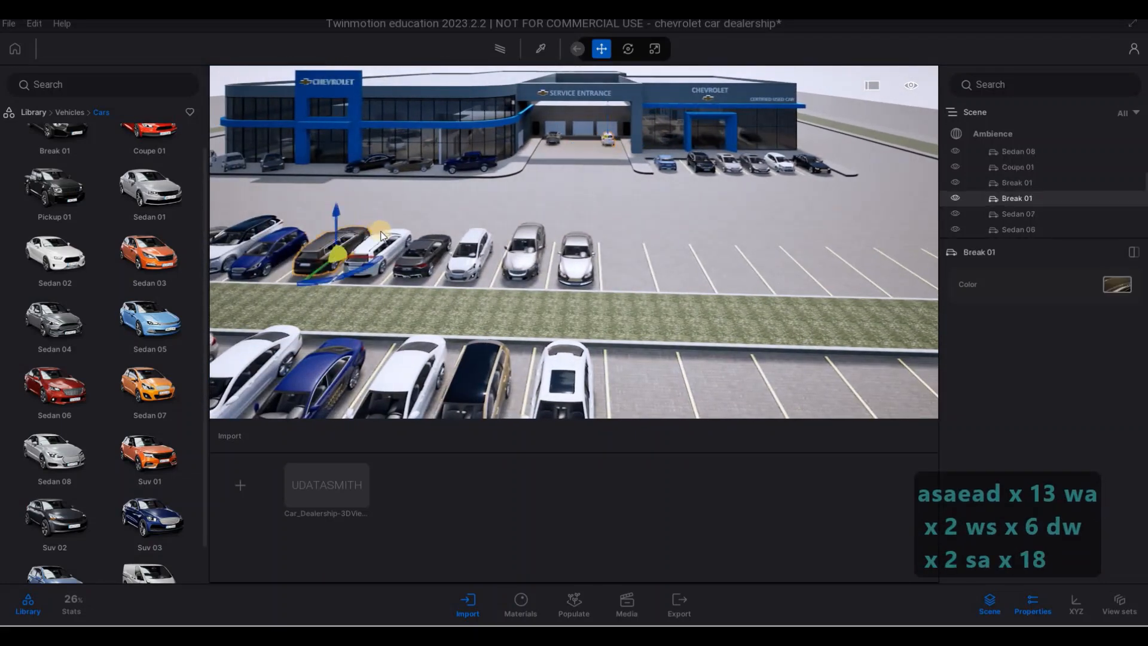
ctrl+click(421, 250)
ctrl+click(475, 255)
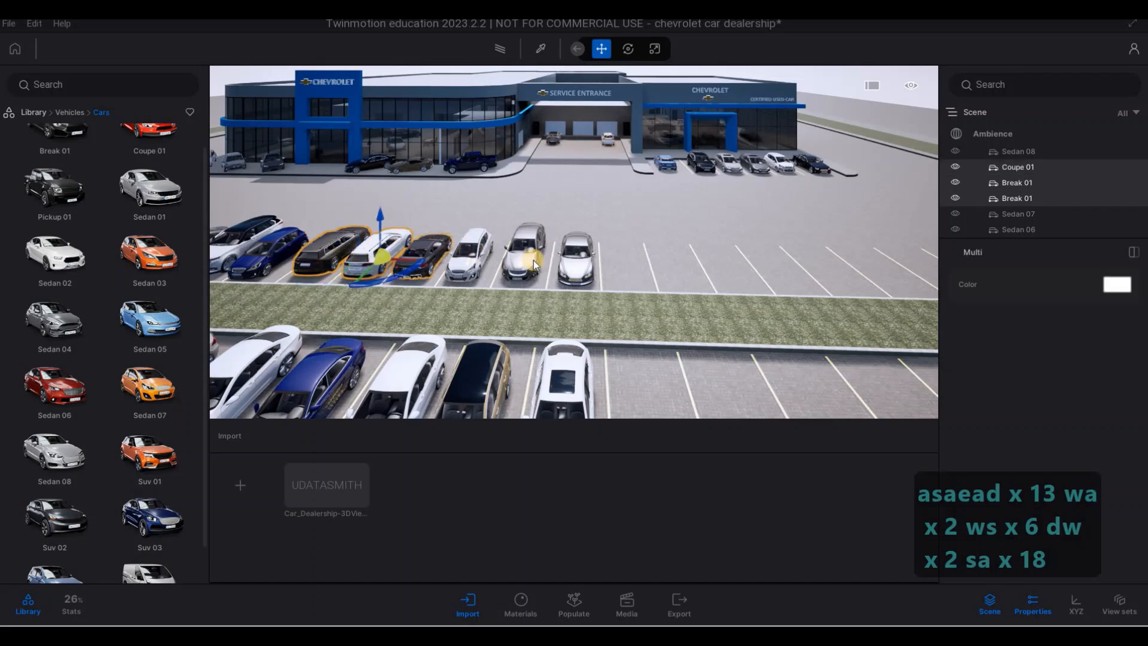
ctrl+click(533, 260)
ctrl+click(569, 264)
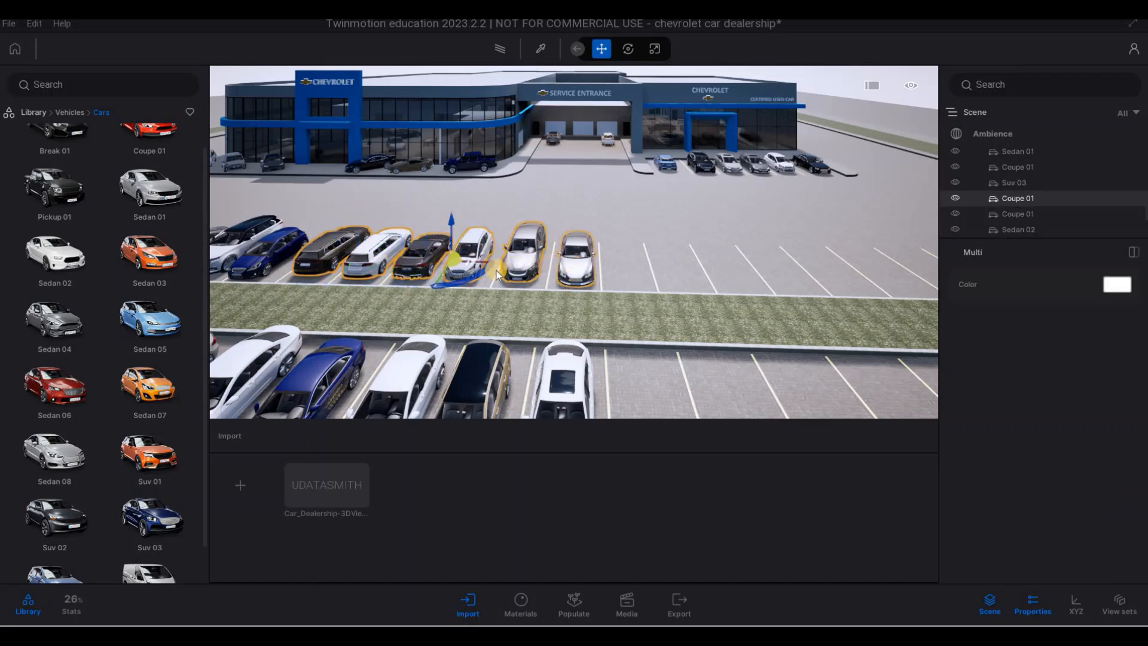
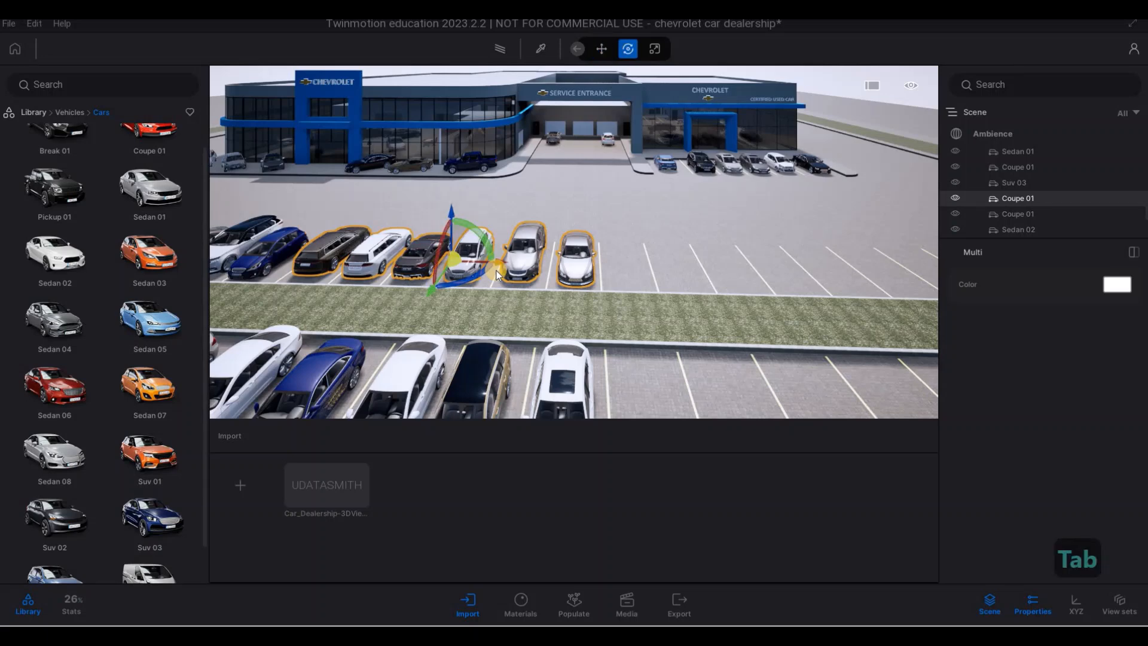
key(o)
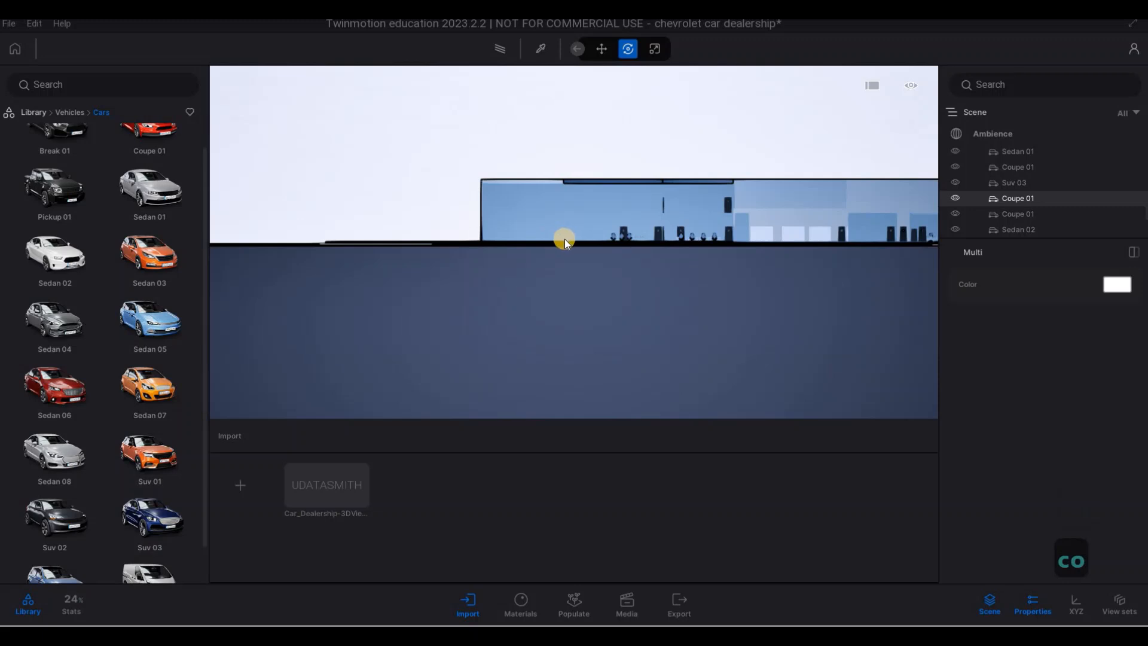
key(ctrl+z)
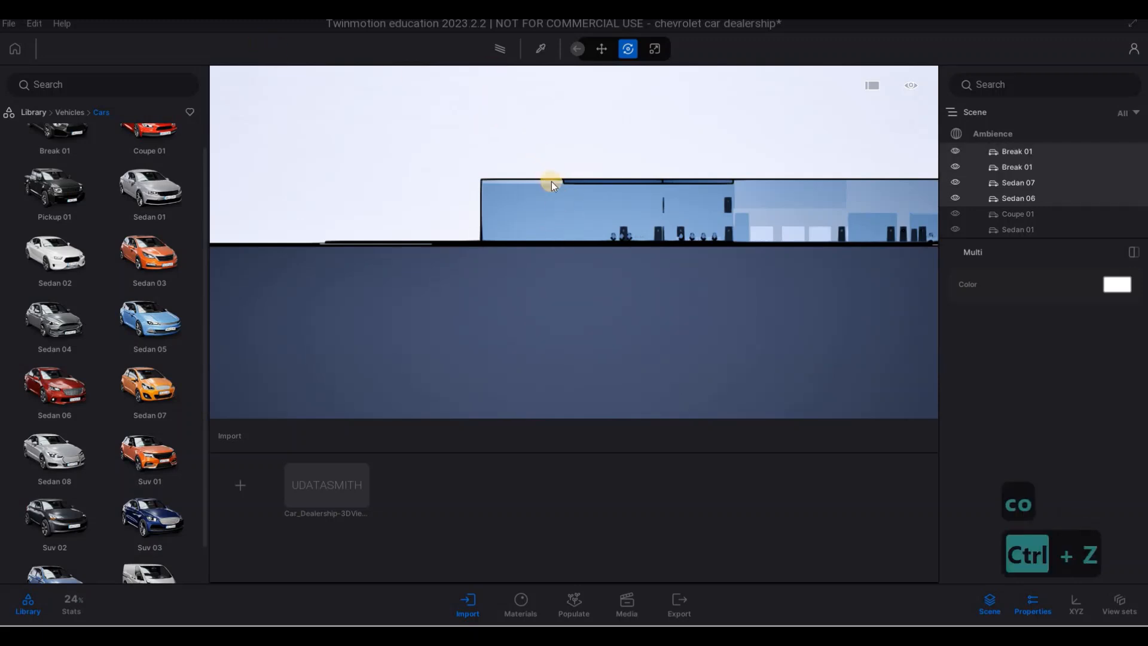
key(a)
key(a)
key(w)
key(q)
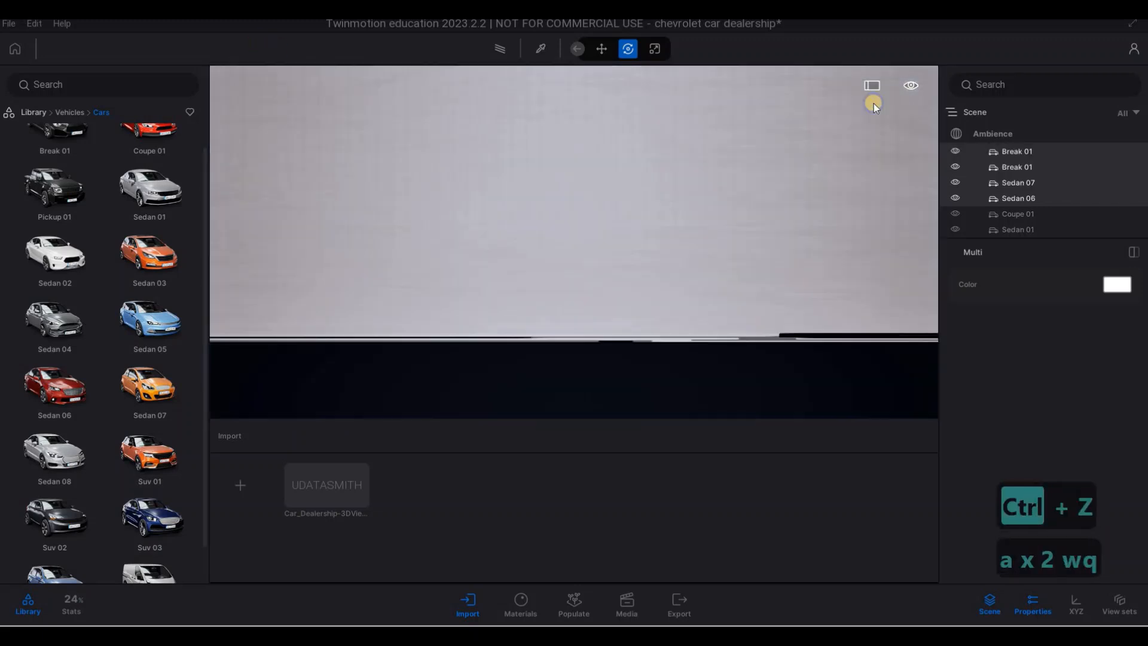
click(911, 85)
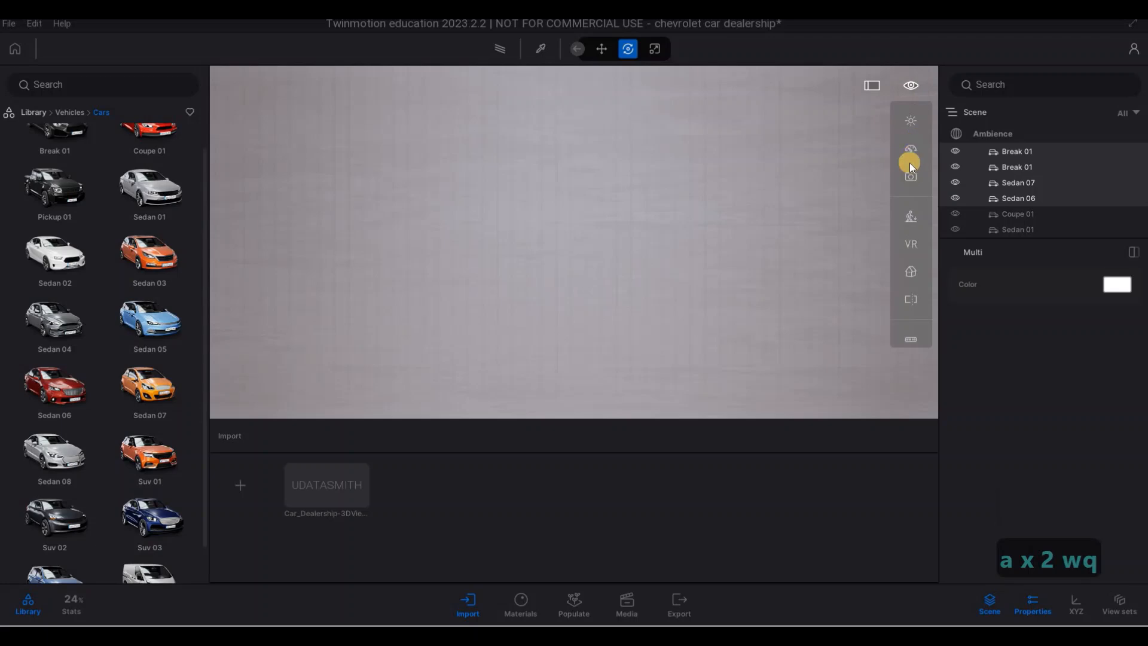
click(911, 270)
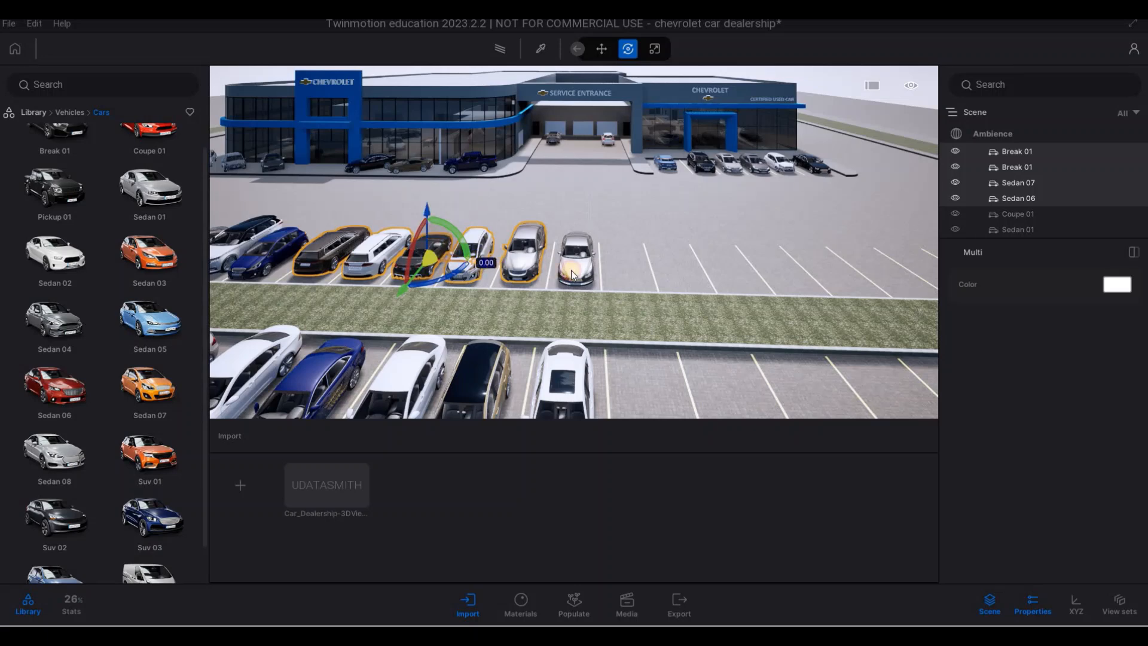
- Copy the five selected cars twice along the first parking row, using instances and 13.57 m spacing for the second set
shift+drag(572, 271, 786, 283)
key(Return)
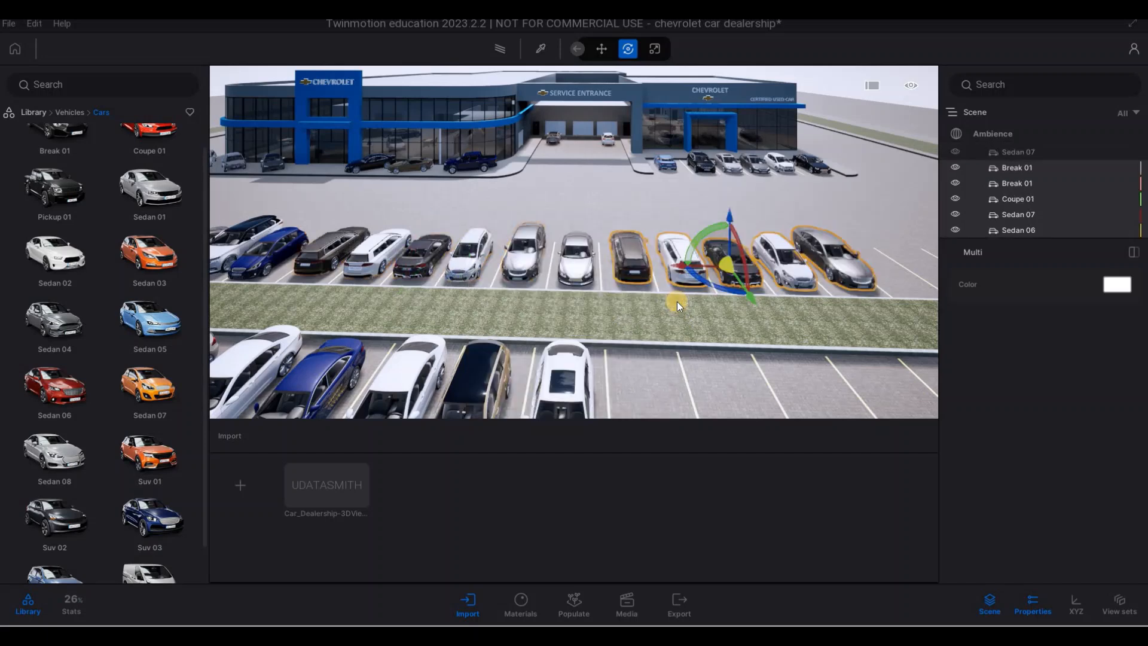
key(d)
key(d)
key(d)
key(d)
key(d)
key(d)
key(d)
key(d)
key(d)
key(d)
key(d)
key(d)
key(d)
key(d)
key(d)
key(d)
key(d)
key(d)
key(d)
key(d)
key(d)
key(d)
key(d)
key(d)
key(d)
key(d)
key(d)
key(d)
key(d)
key(d)
key(d)
key(d)
key(d)
key(d)
key(d)
key(d)
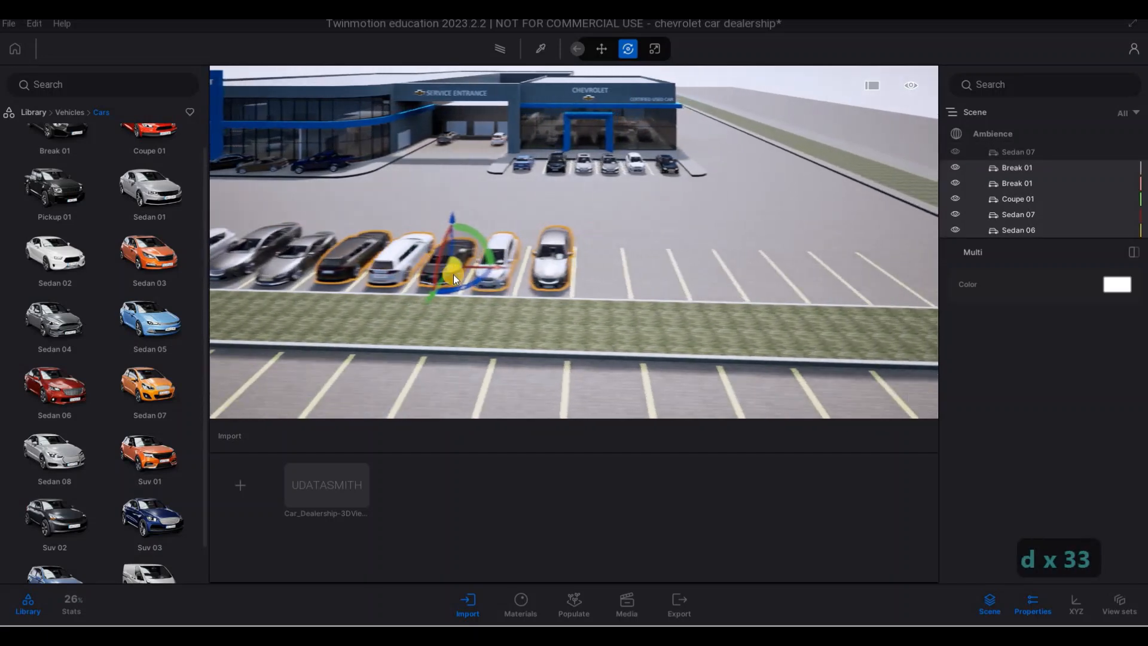
shift+drag(701, 276, 686, 277)
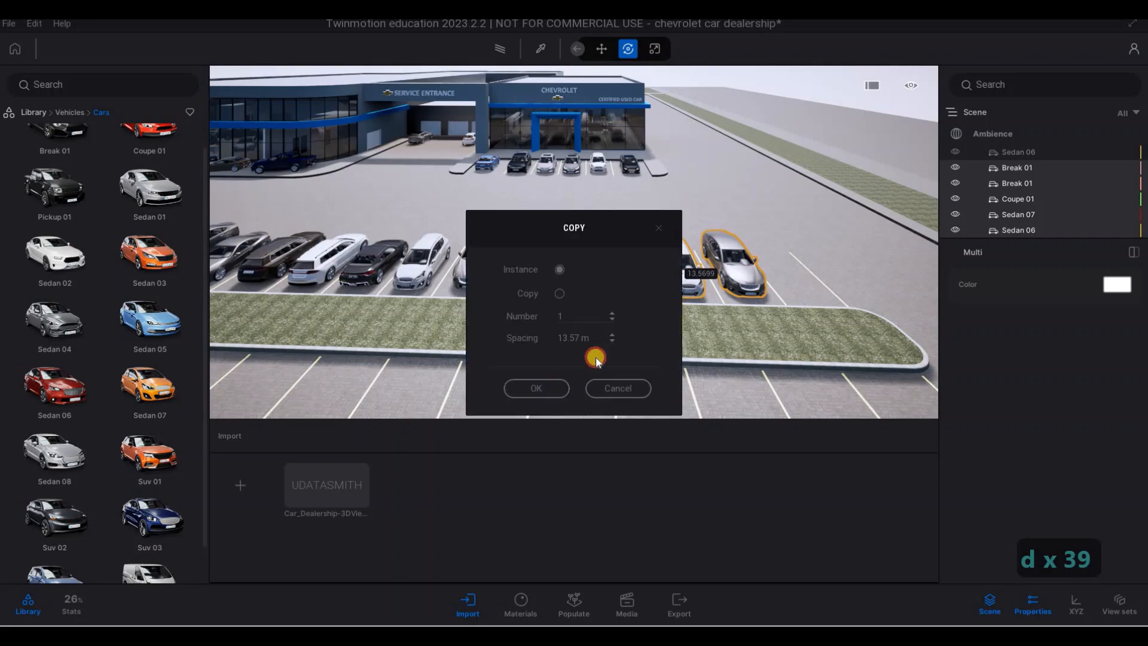
- Copy the last five cars of the second parking row, from the white Sedan 01 to the Suv 03, about 13.84 m along the row
key(s)
key(a)
key(s)
key(a)
key(s)
key(a)
key(s)
key(a)
key(s)
key(a)
key(s)
key(a)
key(s)
key(a)
key(s)
key(s)
key(s)
key(s)
key(s)
key(s)
key(s)
key(s)
key(s)
key(s)
key(s)
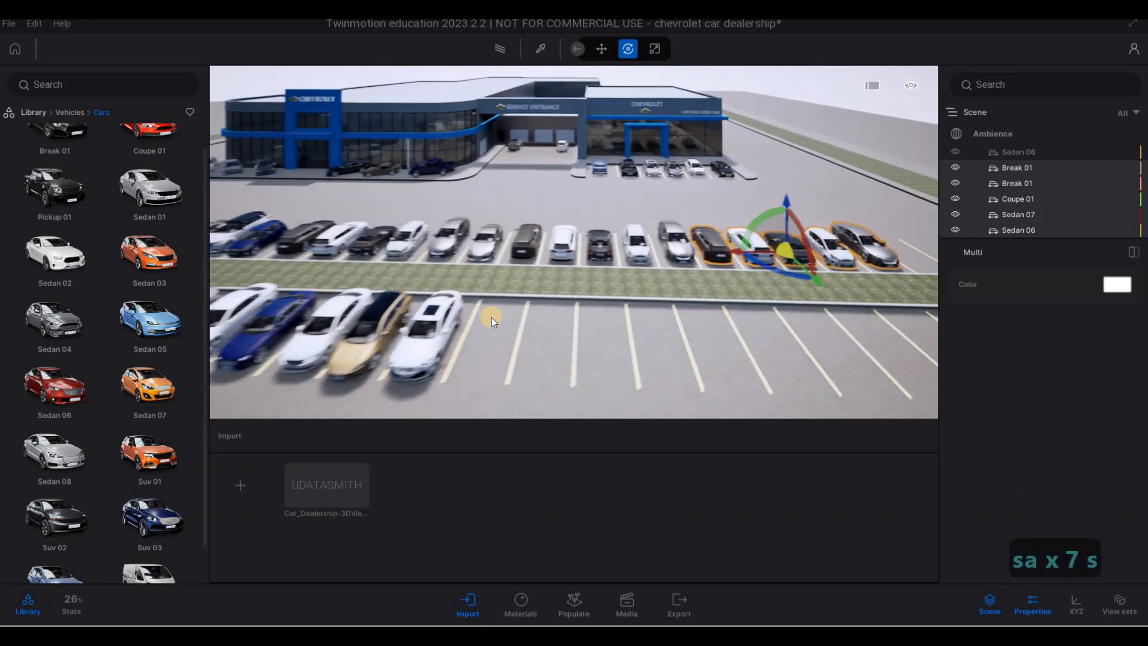
key(s)
key(s)
key(s)
key(s)
key(s)
click(402, 306)
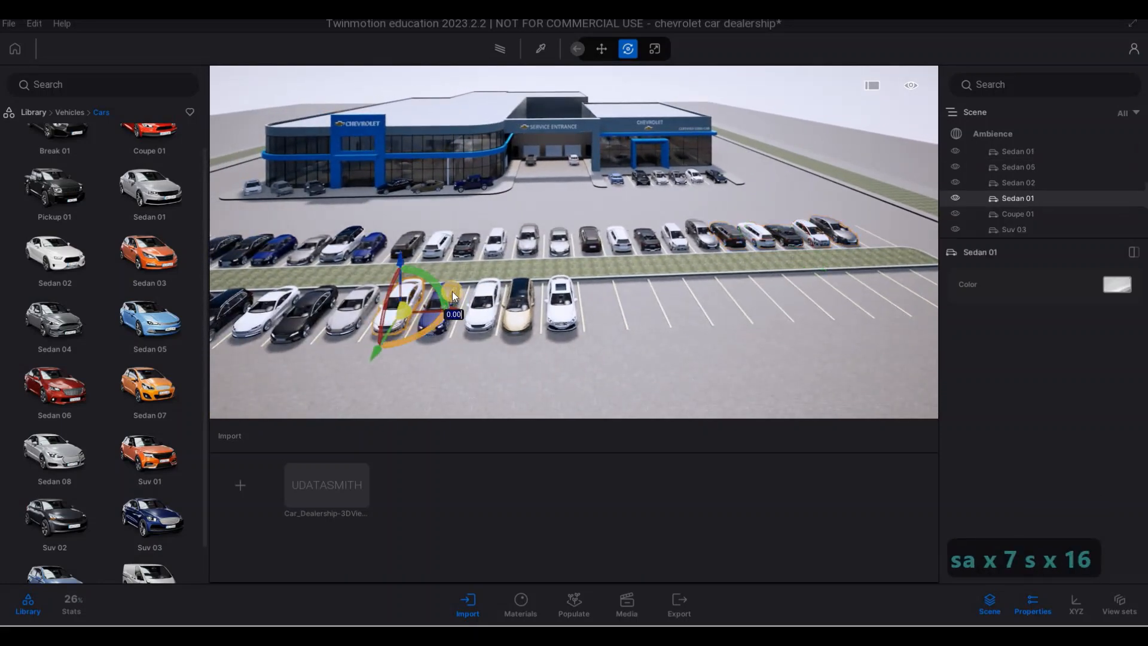
ctrl+click(491, 300)
ctrl+click(516, 300)
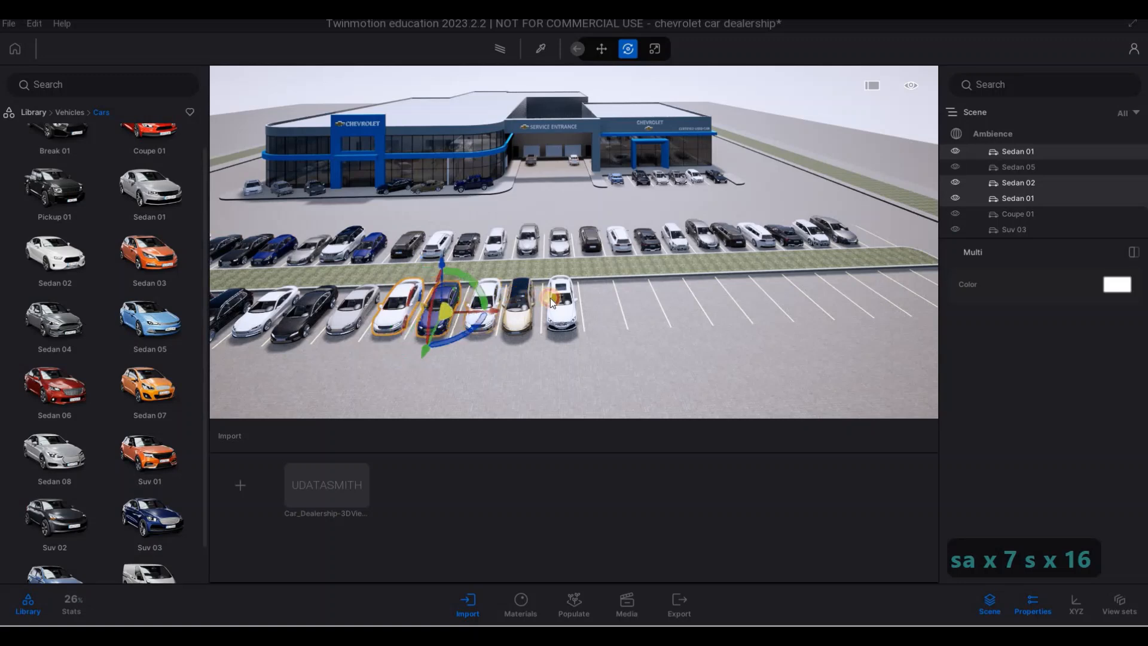
ctrl+click(562, 298)
ctrl+click(538, 310)
alt+drag(536, 311, 730, 321)
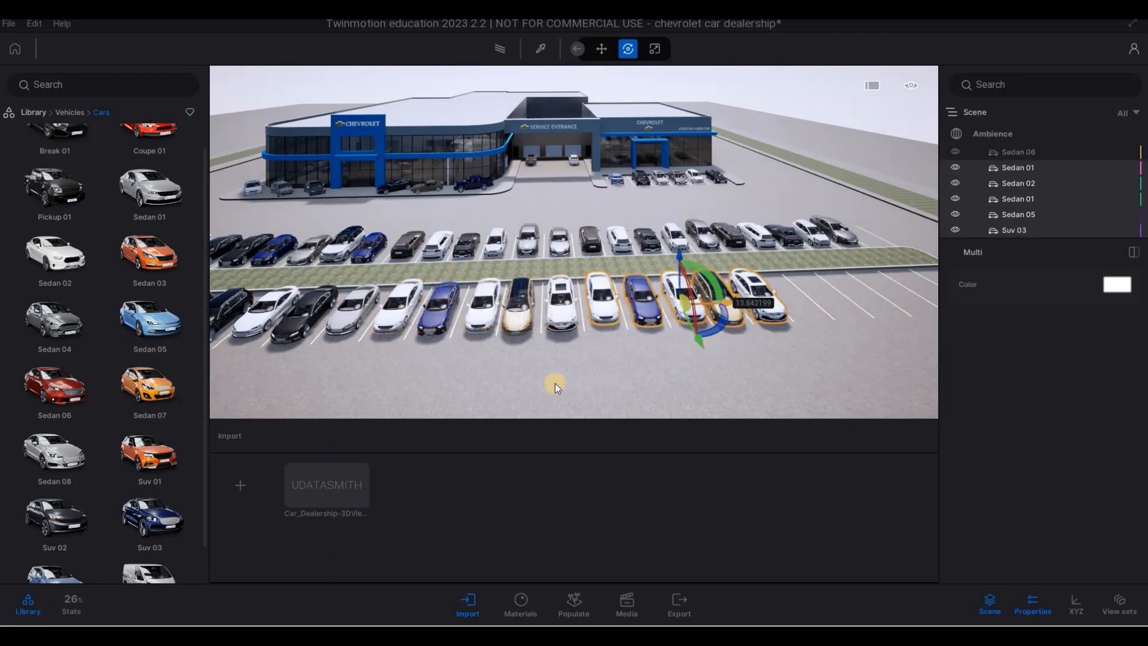
click(622, 385)
- Copy the same five second-row cars once more as instances into the next spaces with 14.01 m spacing, and clear the selection
key(d)
key(d)
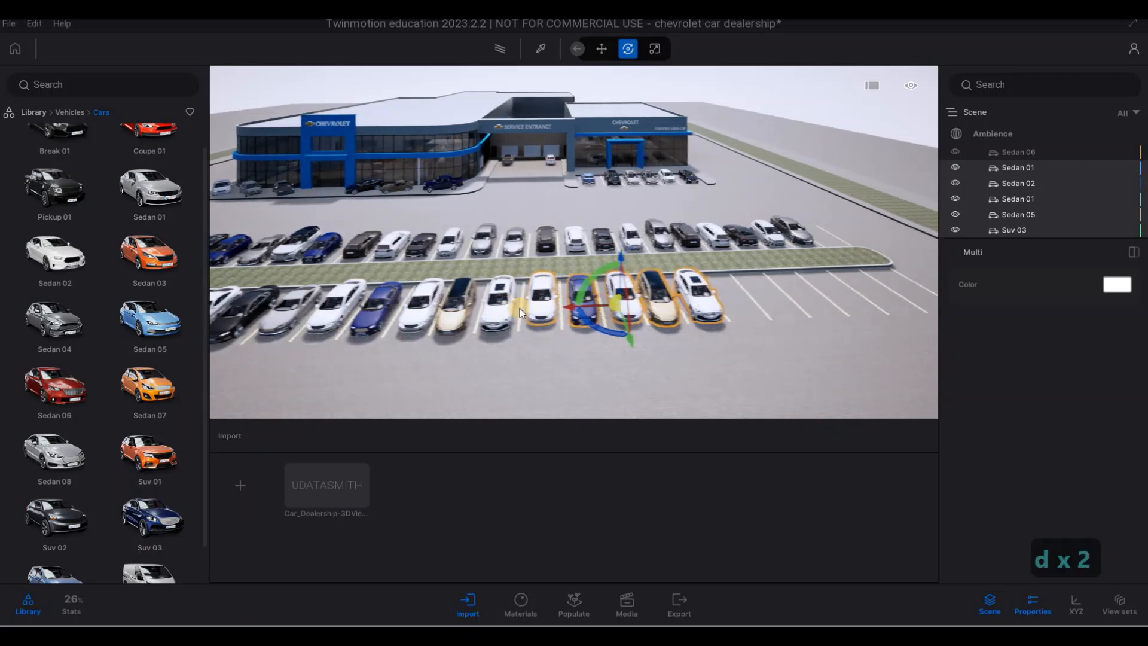
key(d)
key(d)
key(d)
key(d)
key(d)
key(d)
key(d)
key(d)
key(d)
key(d)
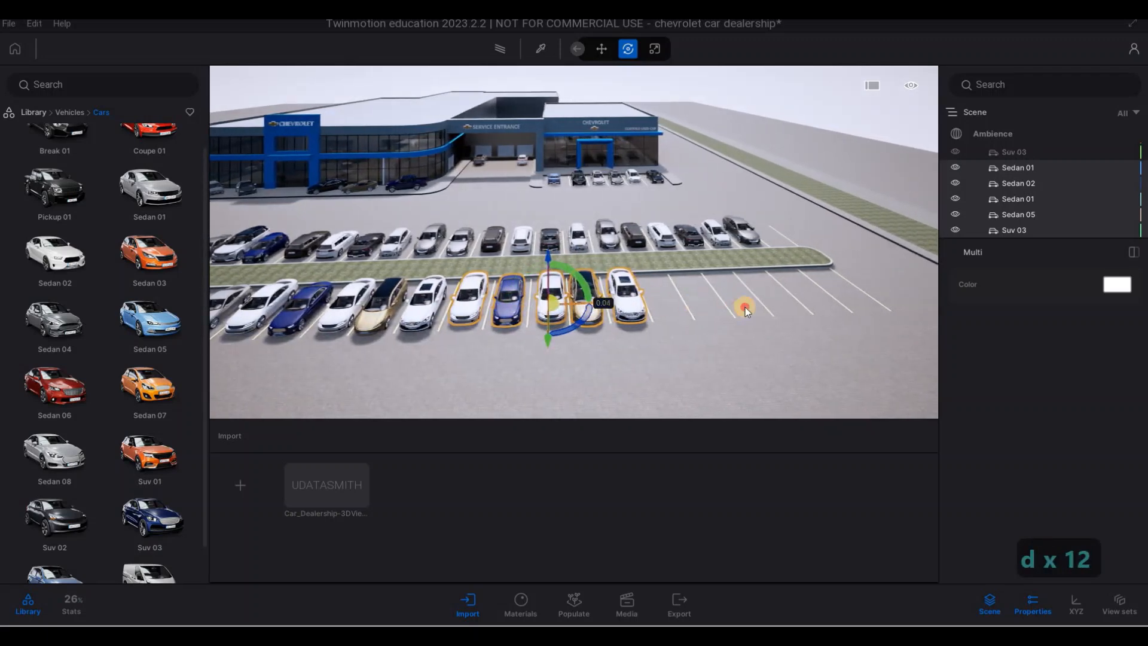
mouse_move(745, 308)
alt+mouse_down()
mouse_move(781, 303)
mouse_move(747, 311)
alt+mouse_up()
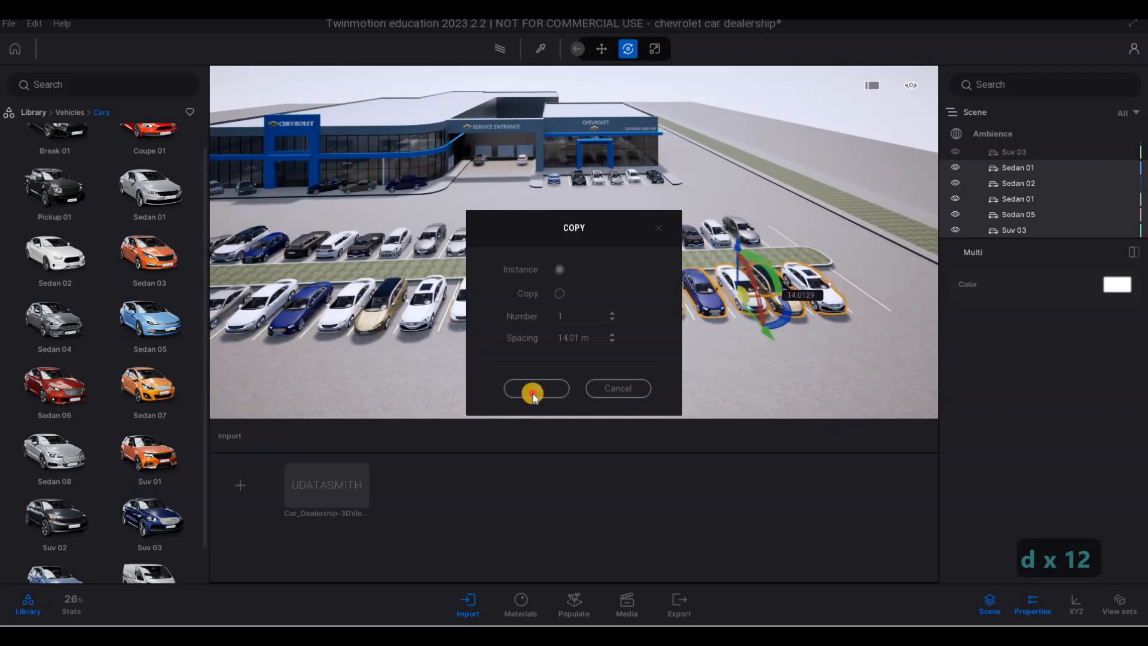
click(563, 383)
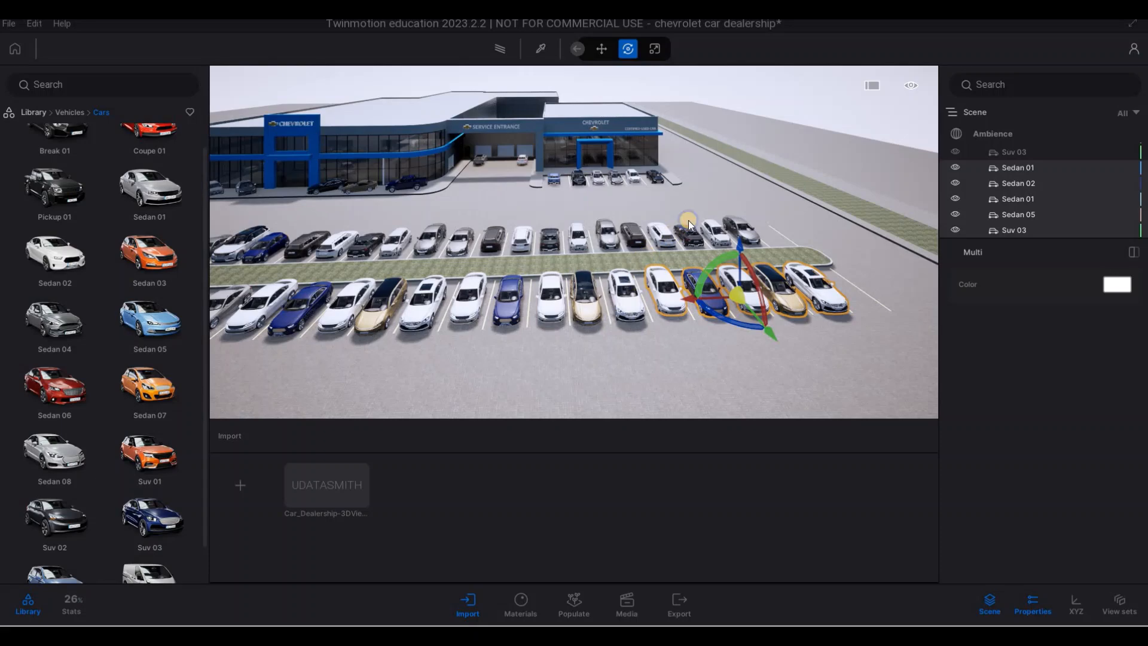
key(Escape)
mouse_move(781, 241)
right_down()
mouse_move(608, 244)
mouse_move(788, 241)
right_up()
key(a)
key(s)
key(s)
key(s)
key(s)
key(s)
key(s)
key(s)
key(s)
key(s)
key(s)
key(s)
key(s)
key(s)
key(s)
key(s)
key(s)
key(s)
key(s)
key(s)
key(s)
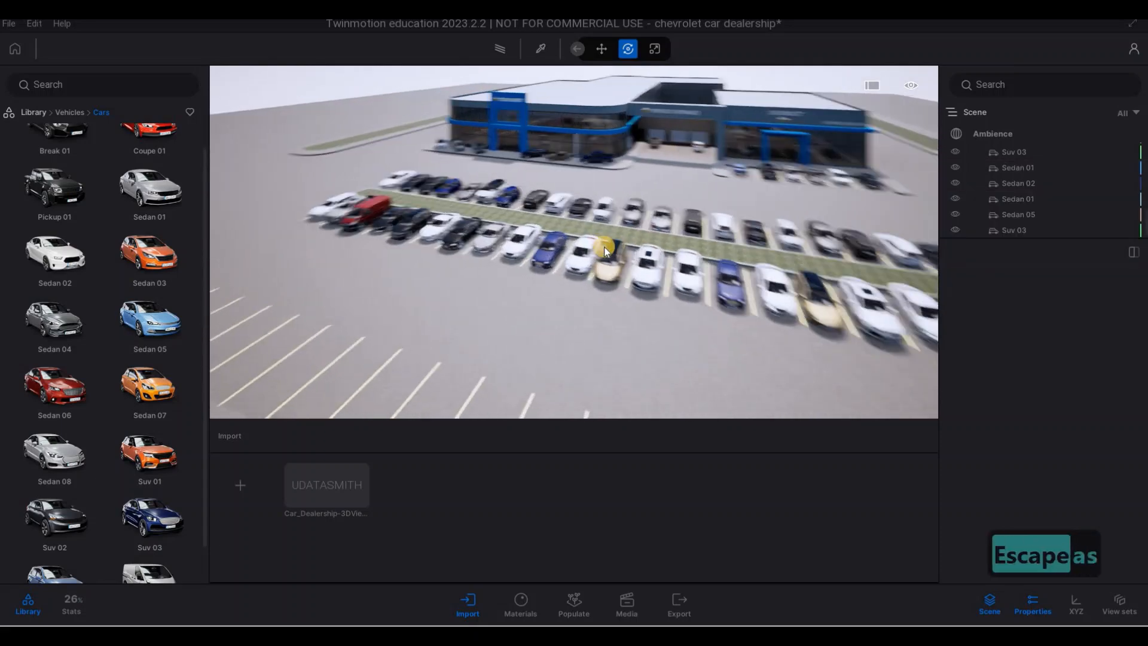
click(367, 261)
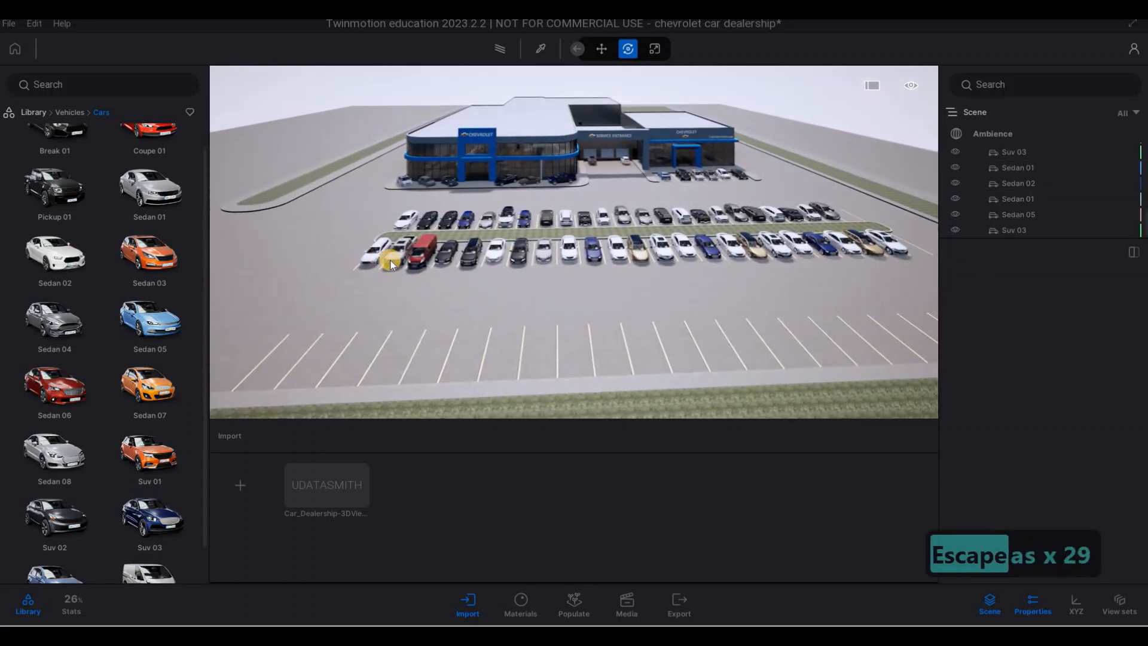
ctrl+click(473, 252)
key(Escape)
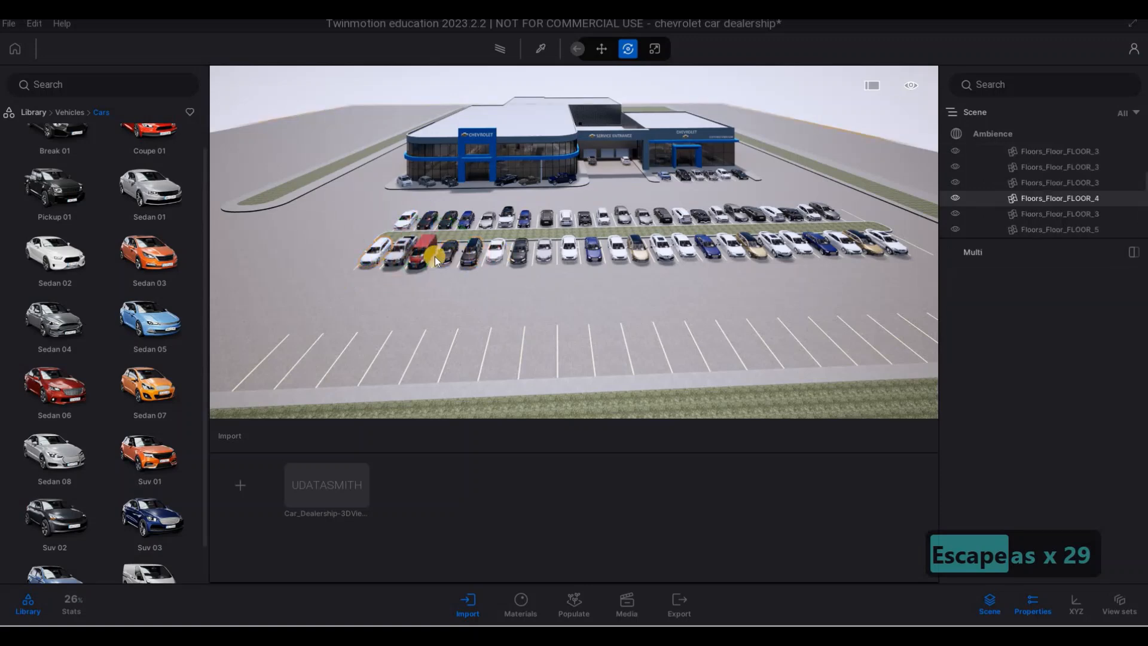
key(Escape)
- Copy a scattered selection of second-row cars, including the Van 01, Pickup 01 and Break 01, into the empty third parking row and clear the selection
click(412, 261)
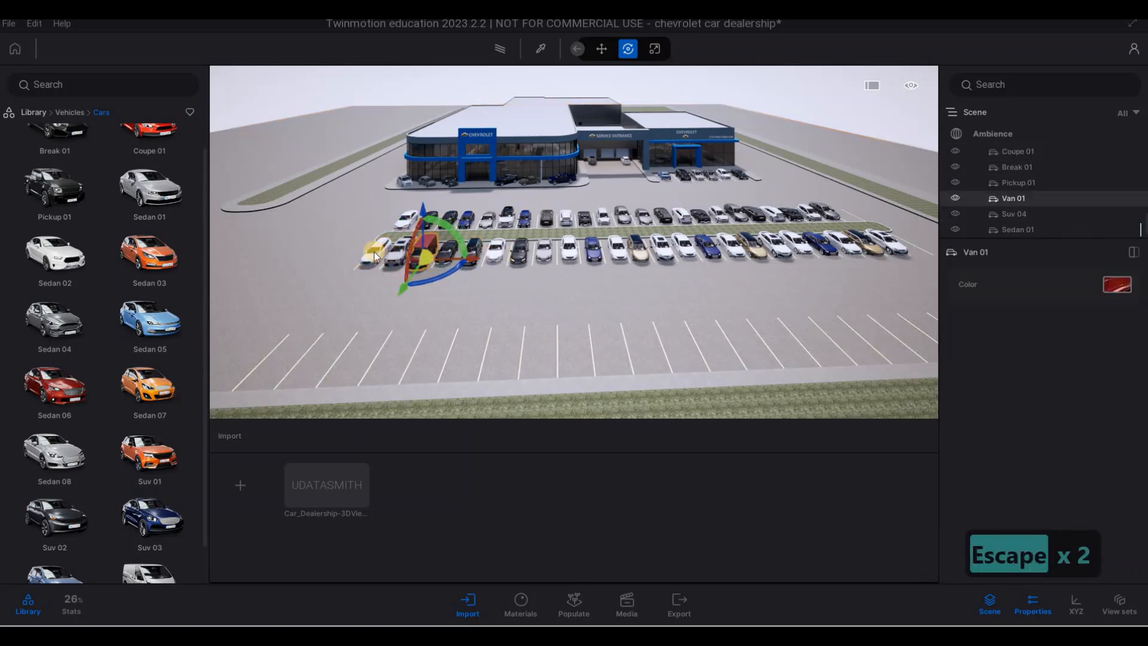
ctrl+click(375, 257)
ctrl+click(495, 259)
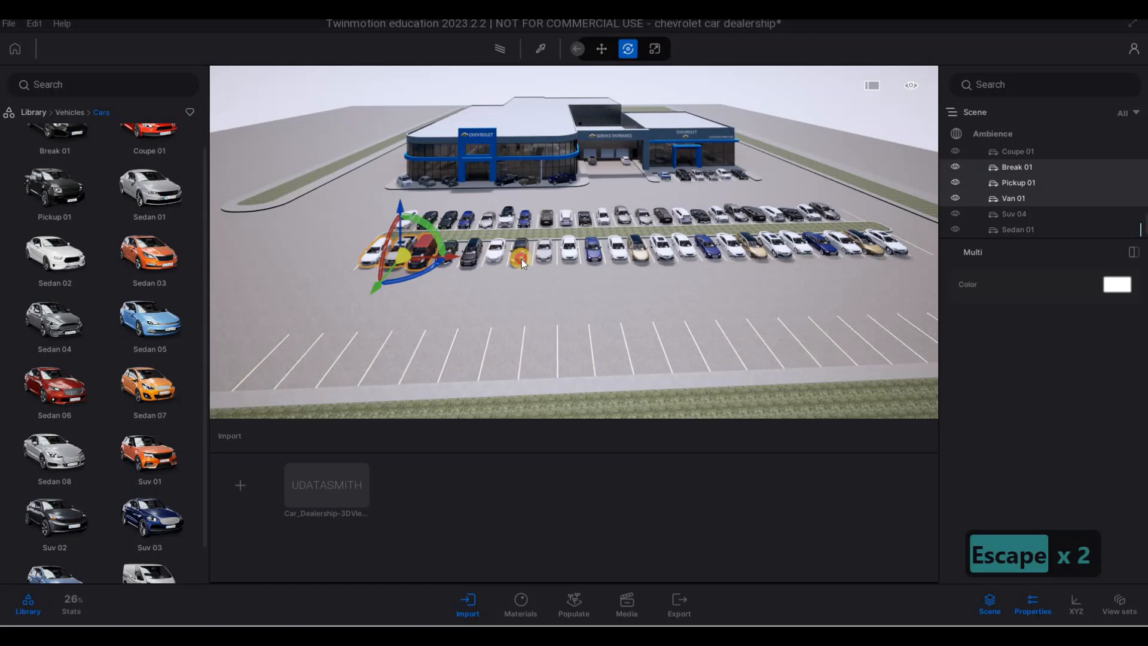
ctrl+click(522, 260)
ctrl+click(596, 256)
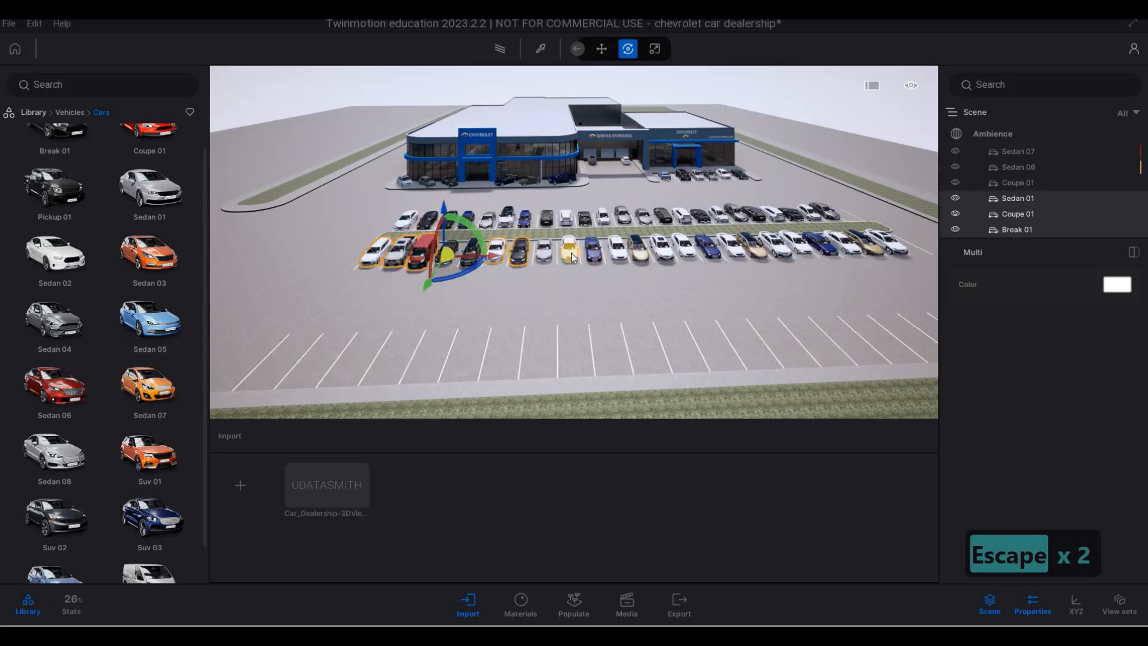
ctrl+click(572, 253)
ctrl+click(644, 256)
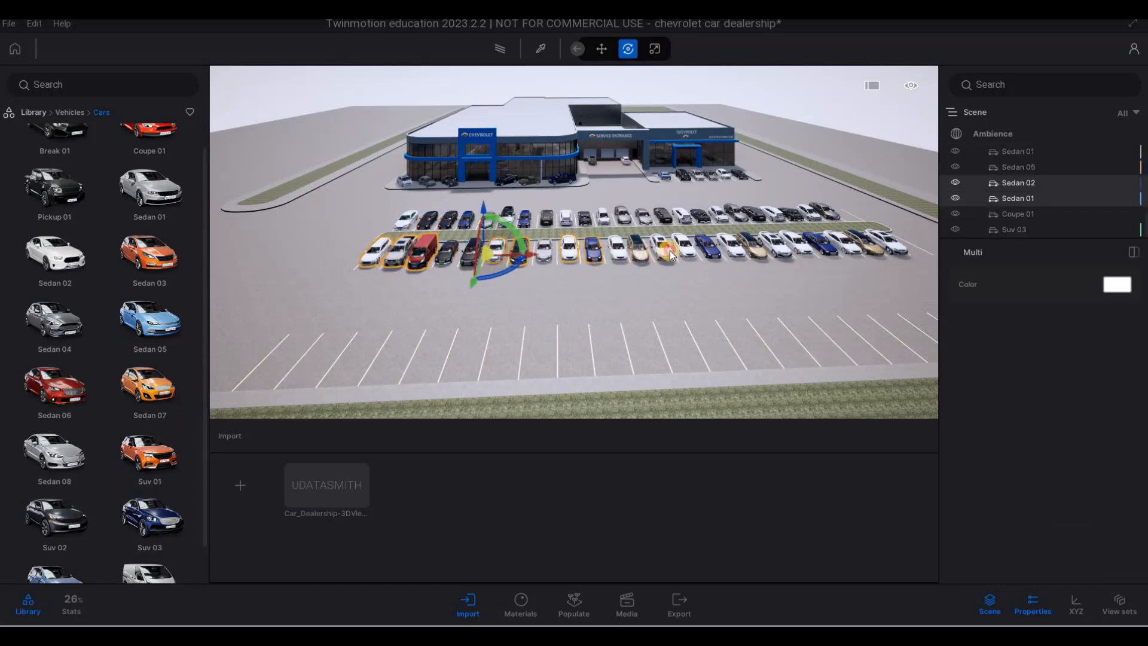
ctrl+click(671, 256)
ctrl+click(690, 254)
ctrl+click(715, 251)
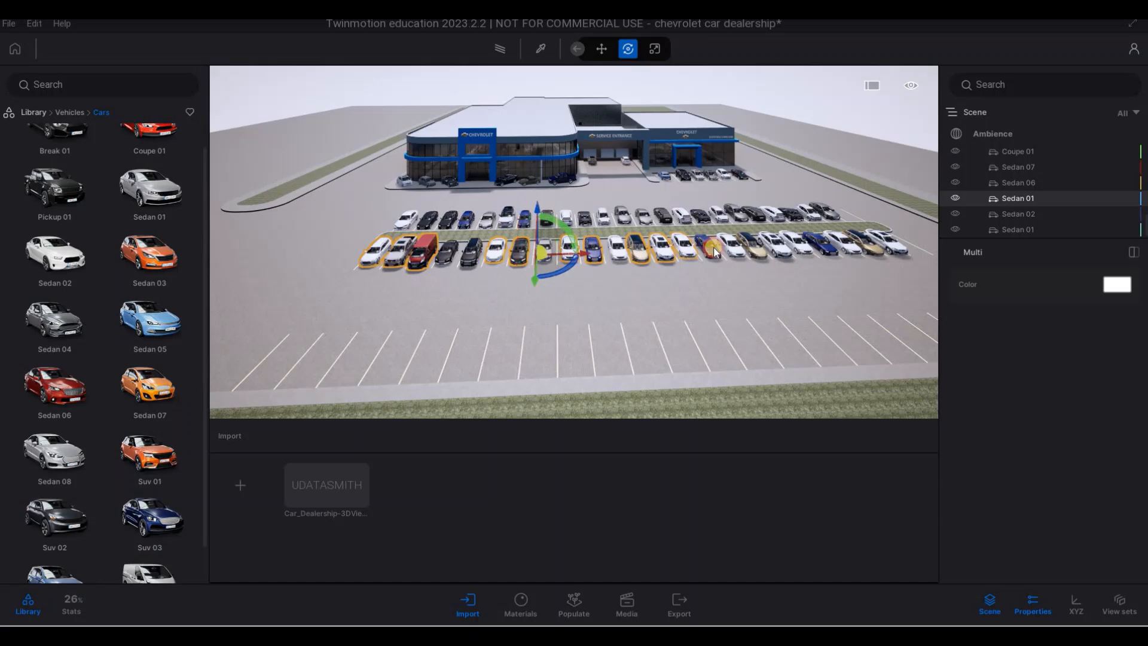
ctrl+click(752, 251)
ctrl+click(799, 247)
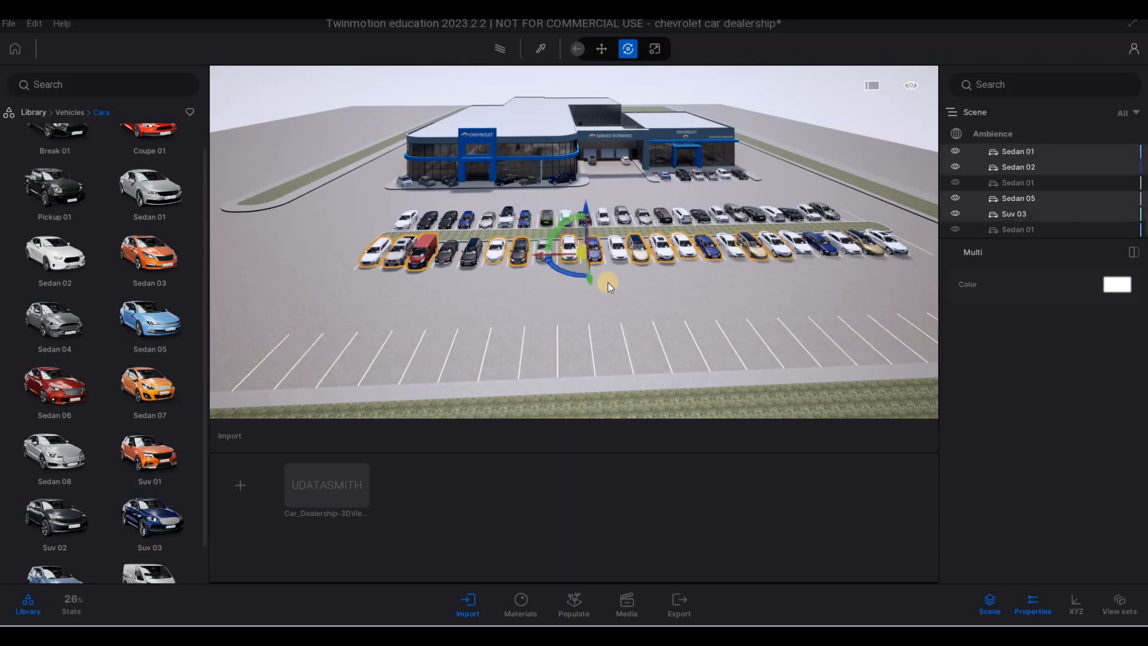
drag(614, 377, 608, 416)
click(529, 388)
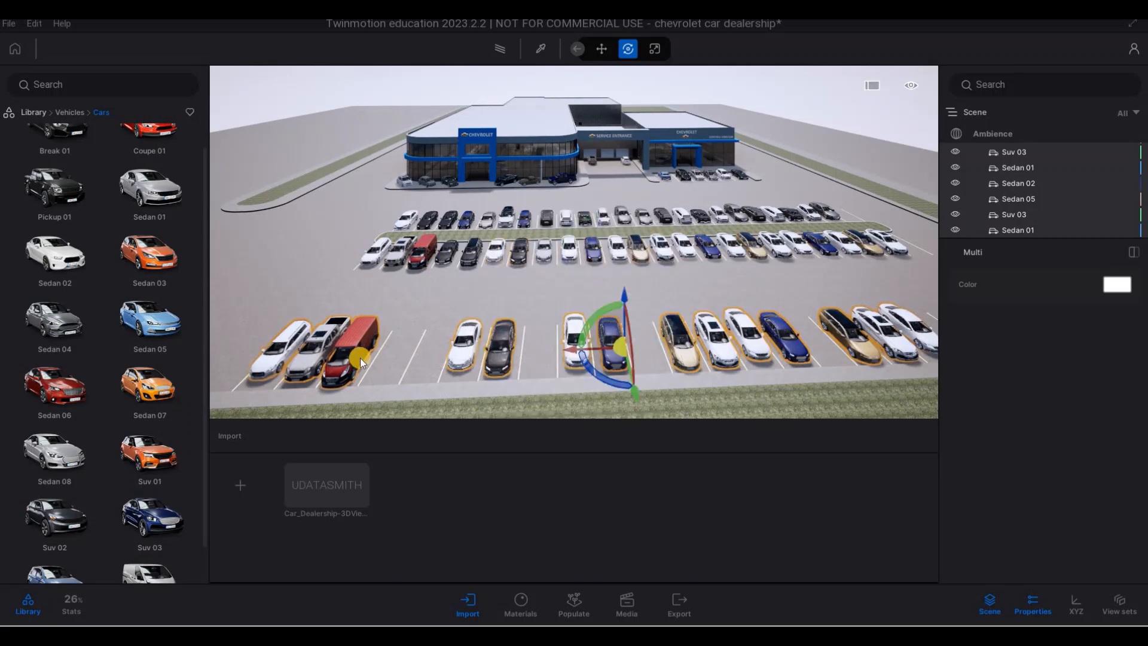
click(361, 357)
key(Escape)
key(Escape)
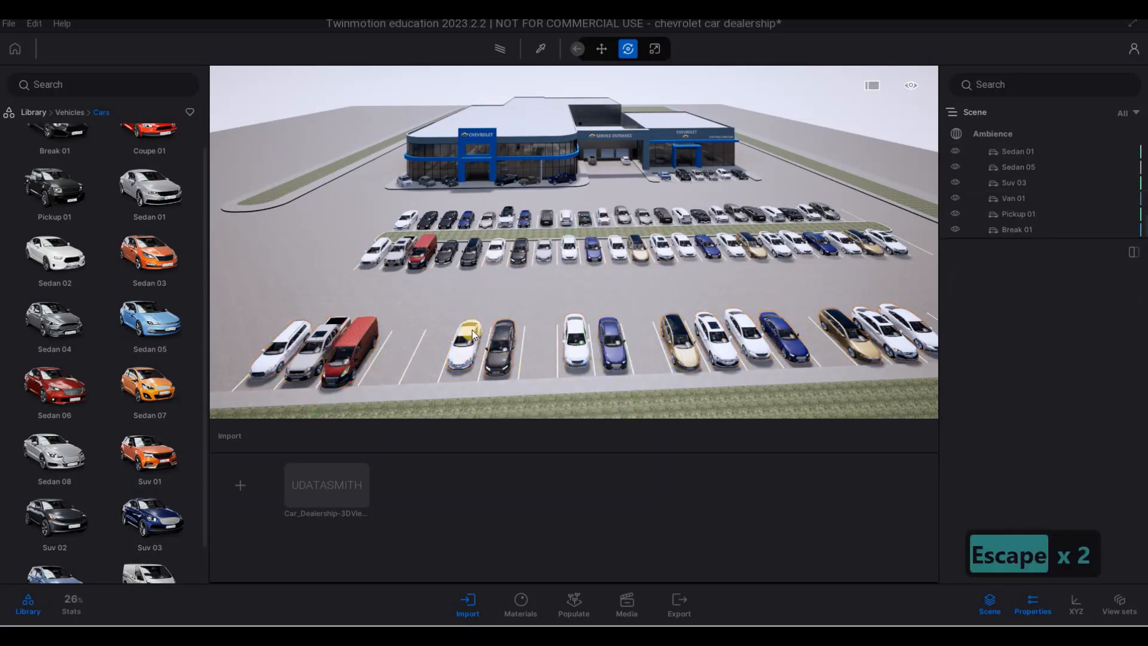
- Look over the filled parking rows and the dealership front, from the main showroom corner to the certified used-car building
key(a)
key(w)
key(w)
right_drag(576, 280, 487, 265)
key(e)
key(s)
key(e)
key(a)
key(e)
key(w)
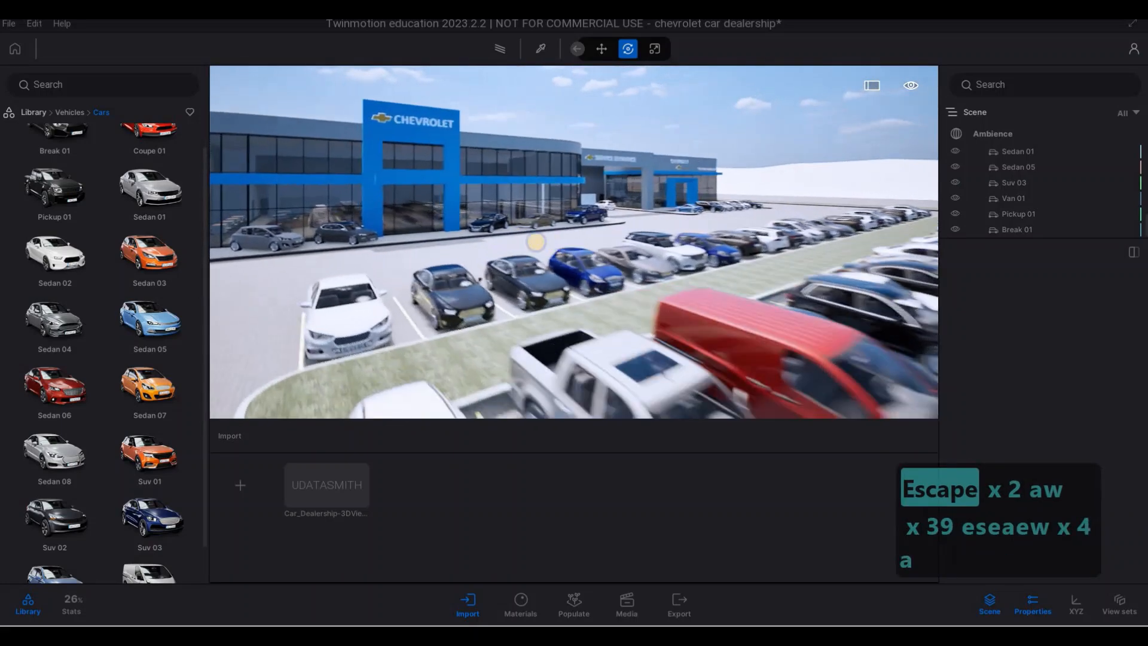
key(a)
key(s)
key(e)
key(s)
key(d)
key(q)
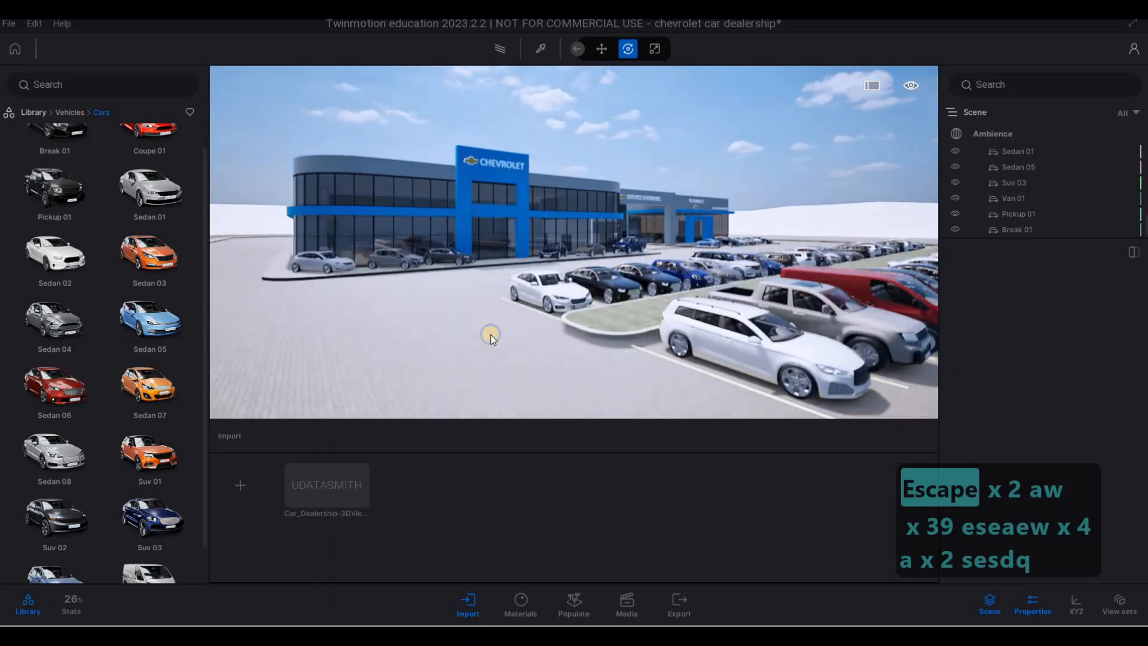
key(a)
key(d)
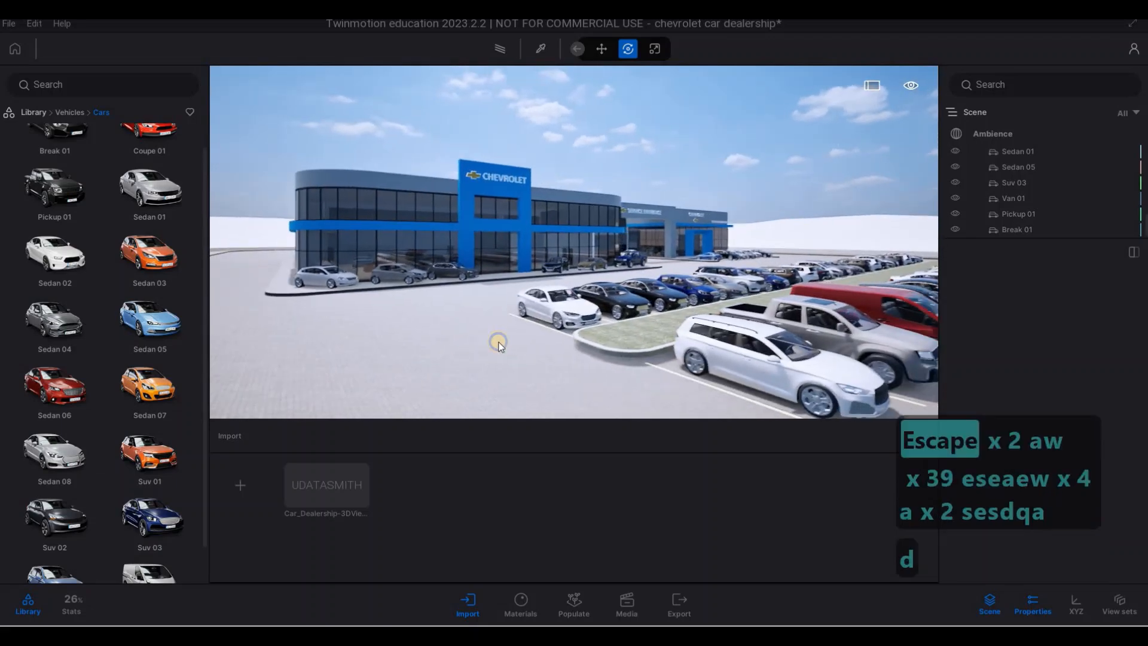
key(d)
key(w)
key(q)
key(q)
key(q)
key(q)
key(q)
key(q)
key(q)
key(q)
key(q)
key(q)
key(q)
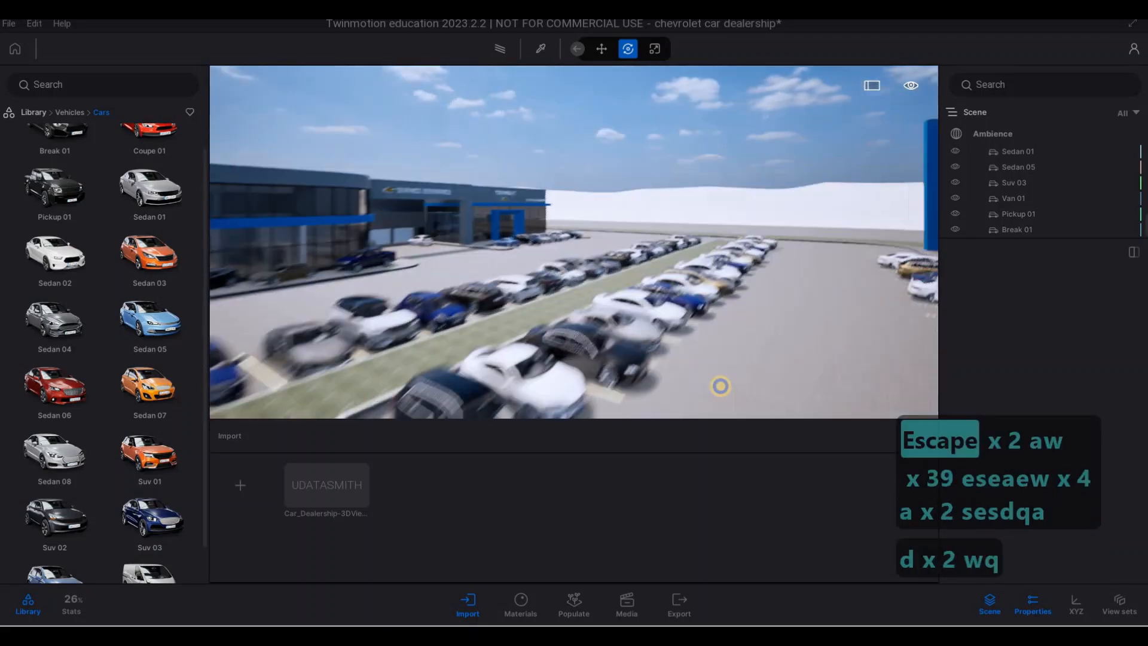
key(d)
key(q)
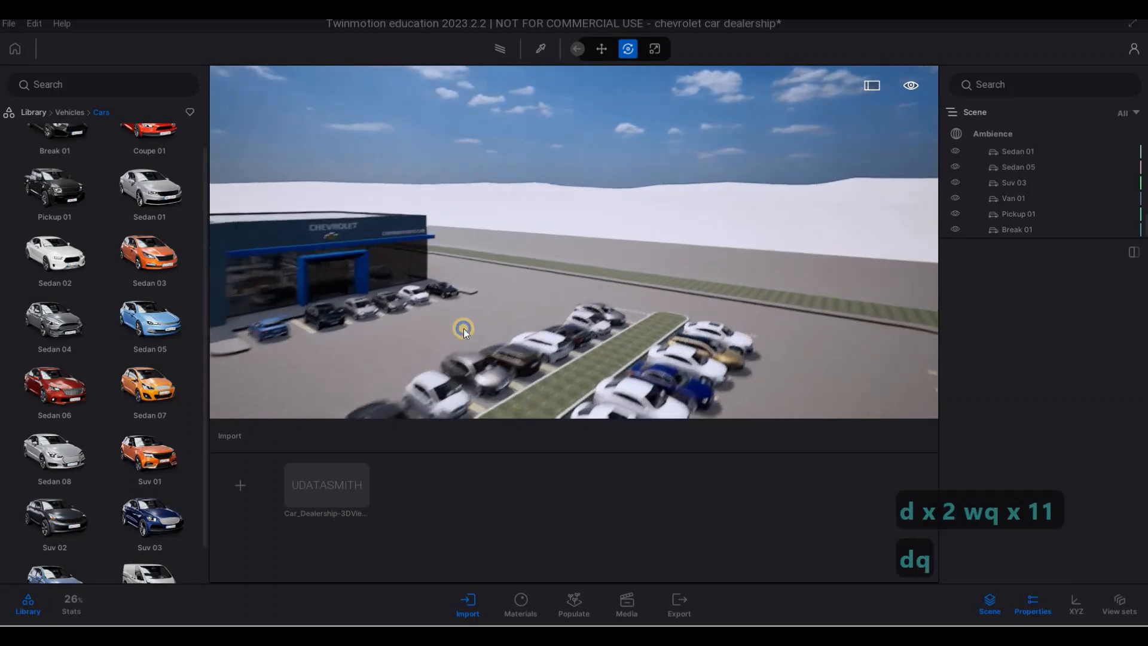
- Open the User library in place of the vehicle assets, with the area beside the certified used-car building in view
click(79, 117)
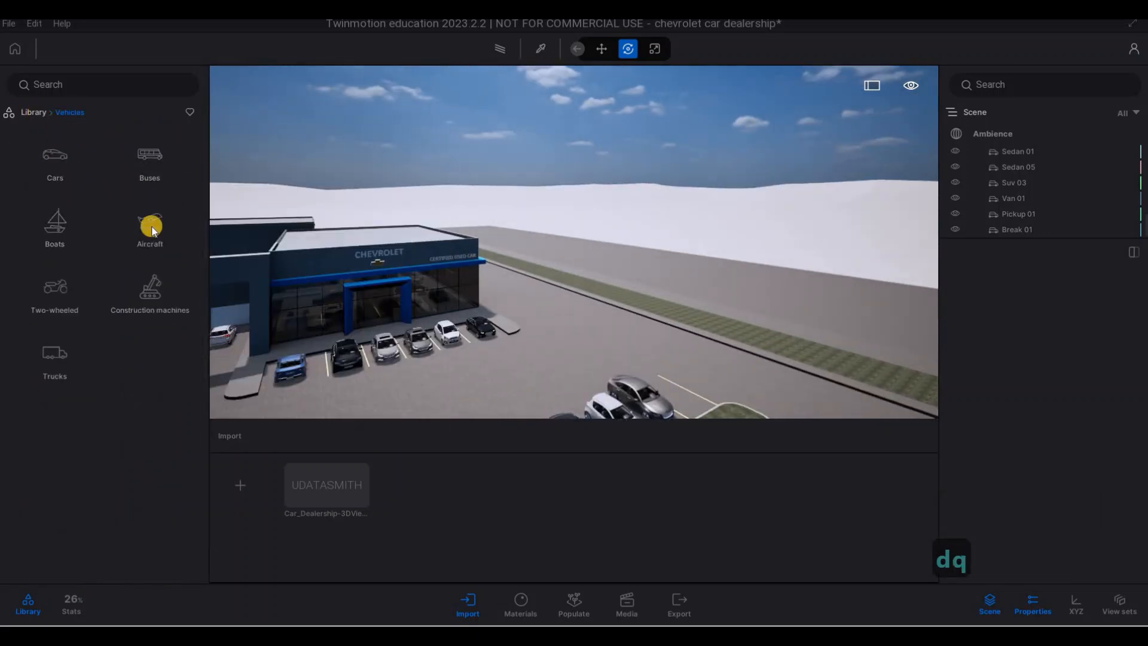
click(34, 114)
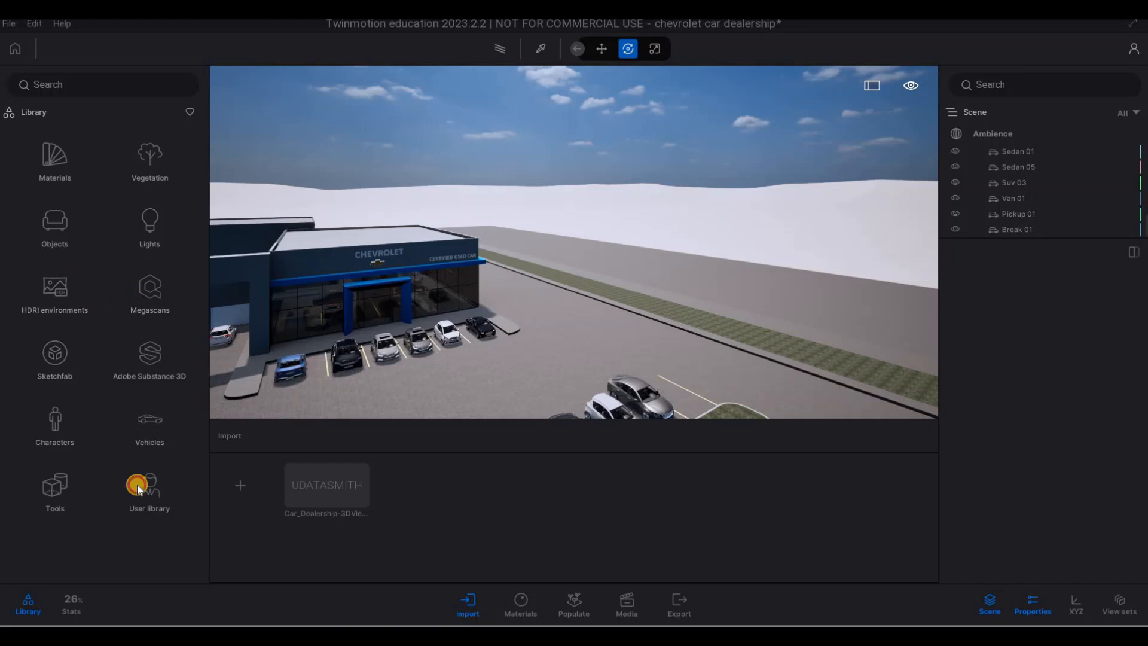
key(w)
key(d)
key(w)
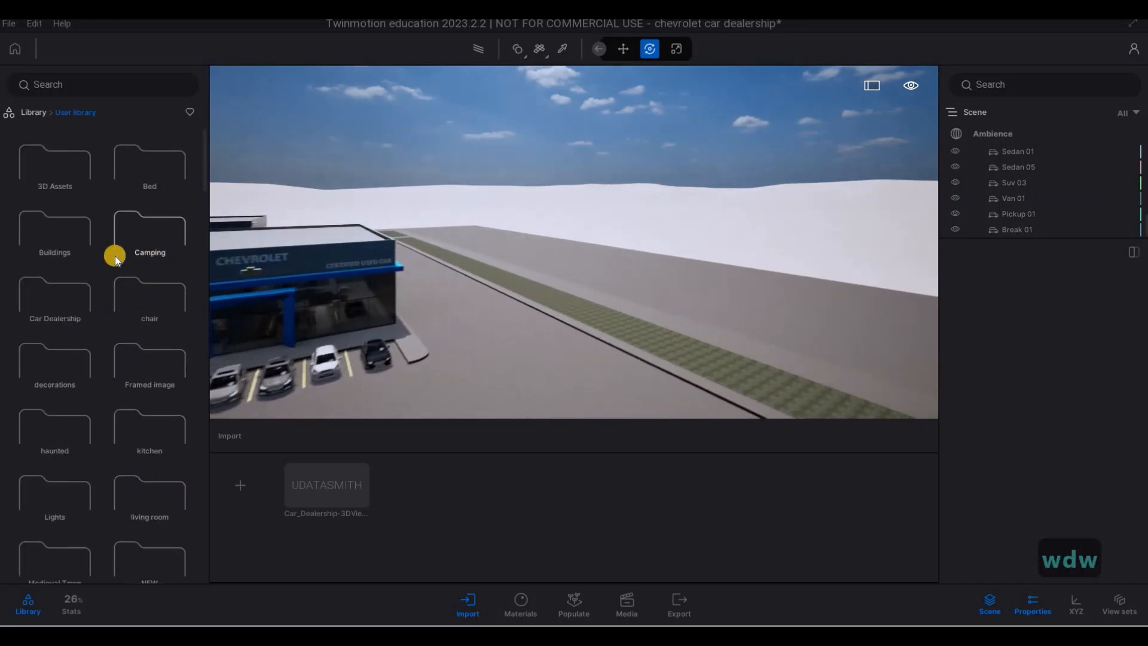
- Place 21 sas.skp from the user library's Buildings folder beyond the grass strip beside the certified used-car building
click(102, 237)
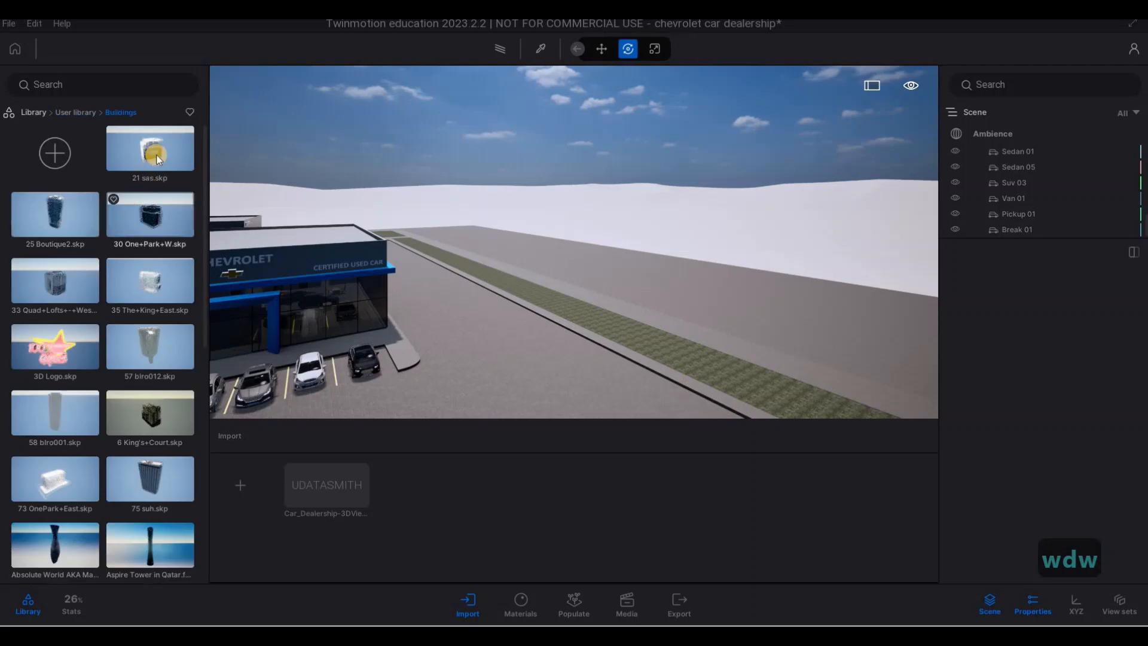
drag(574, 242, 565, 248)
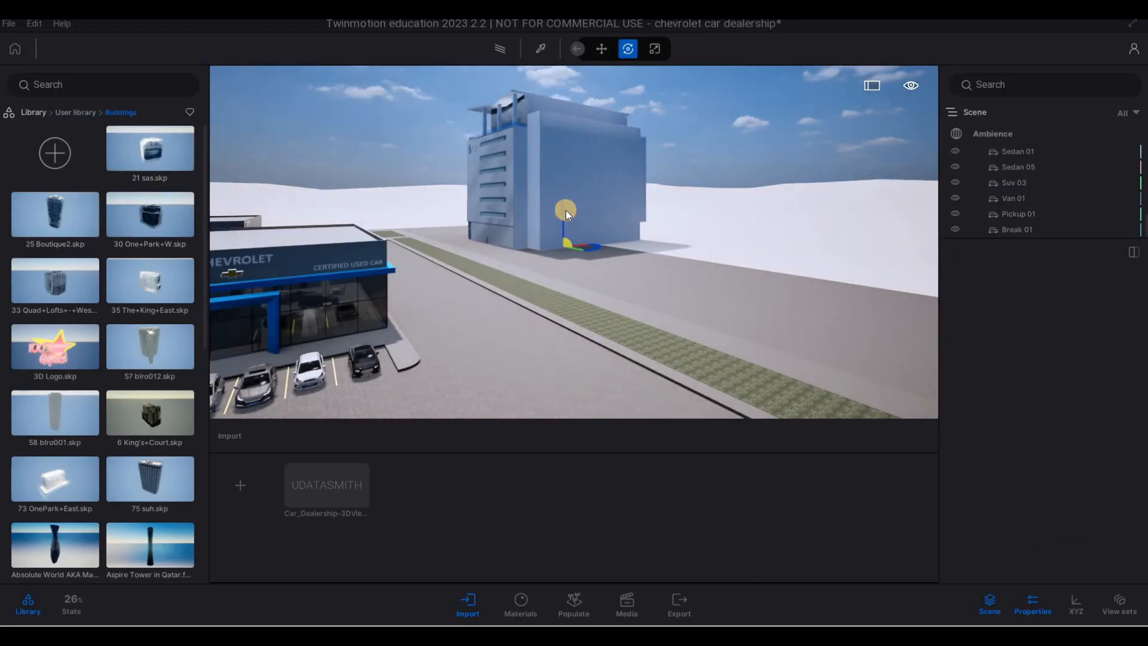
drag(564, 208, 132, 257)
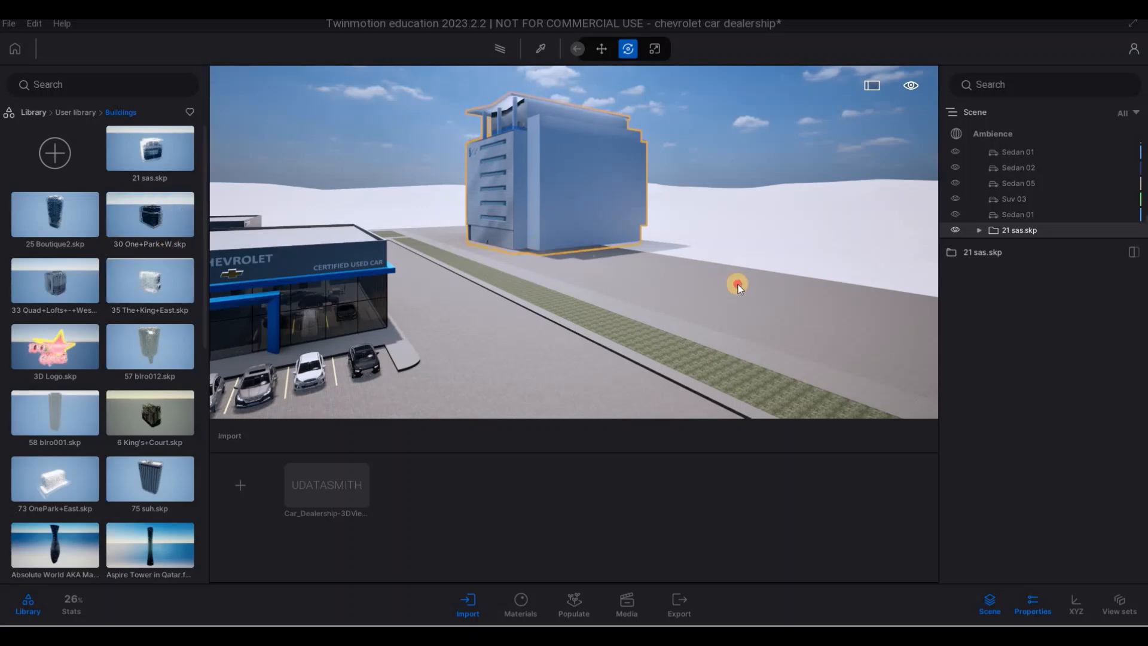
- Place 30 One+Park+W.skp next to the 21 sas.skp building and turn and shift it to line up with the grass strip
drag(738, 285, 771, 282)
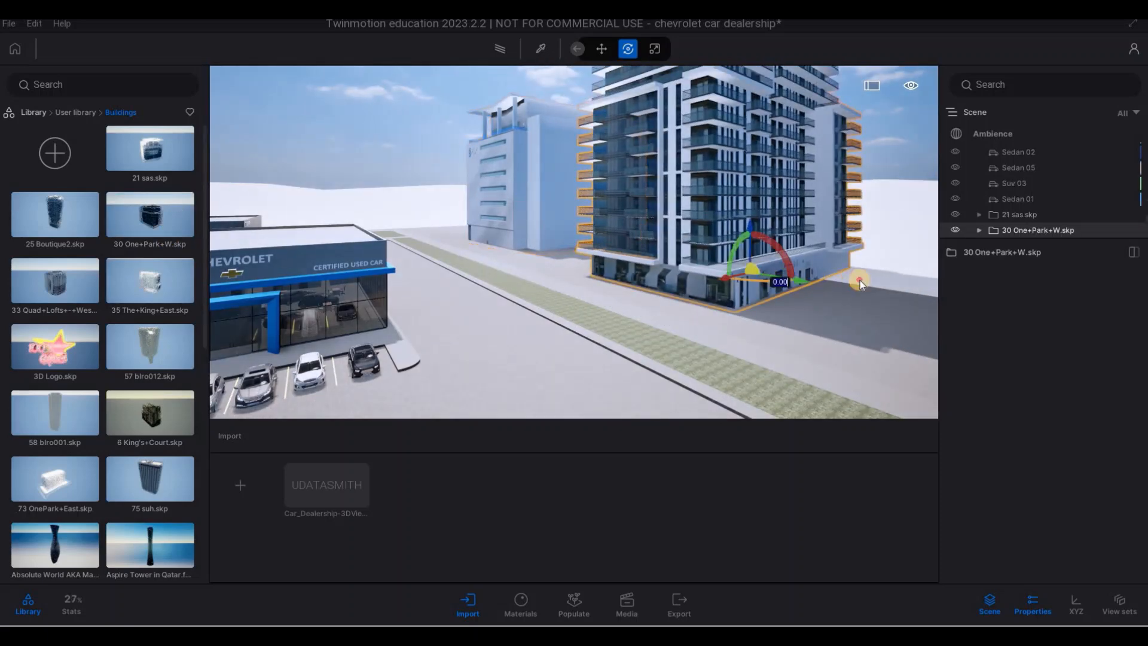
drag(860, 279, 810, 283)
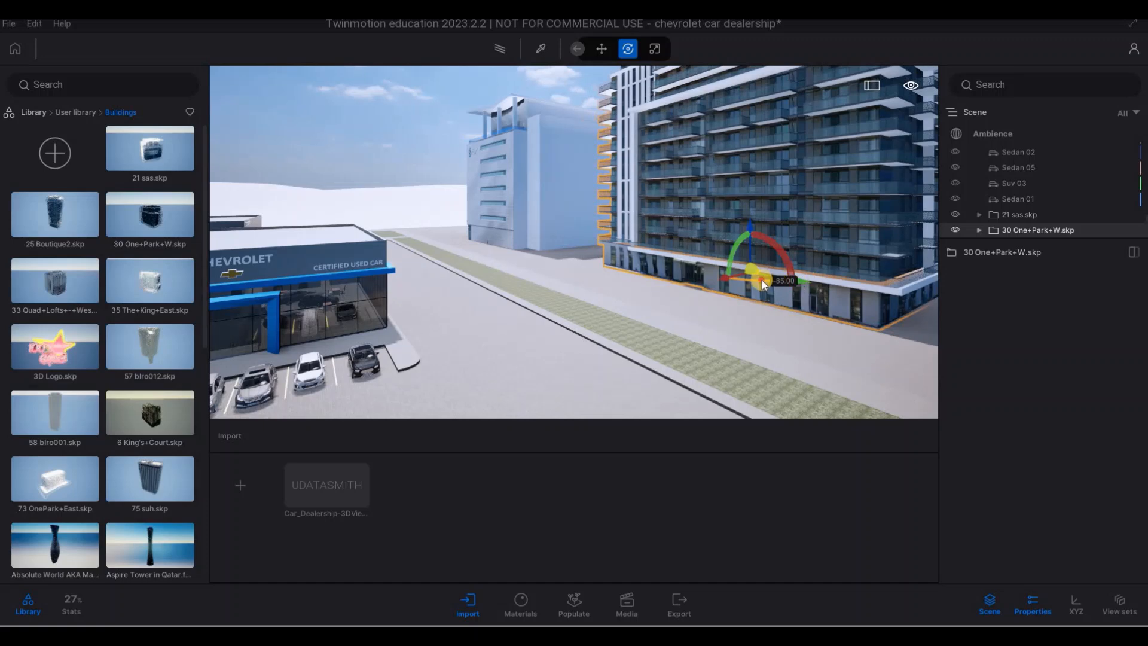
drag(725, 276, 696, 270)
key(ctrl+z)
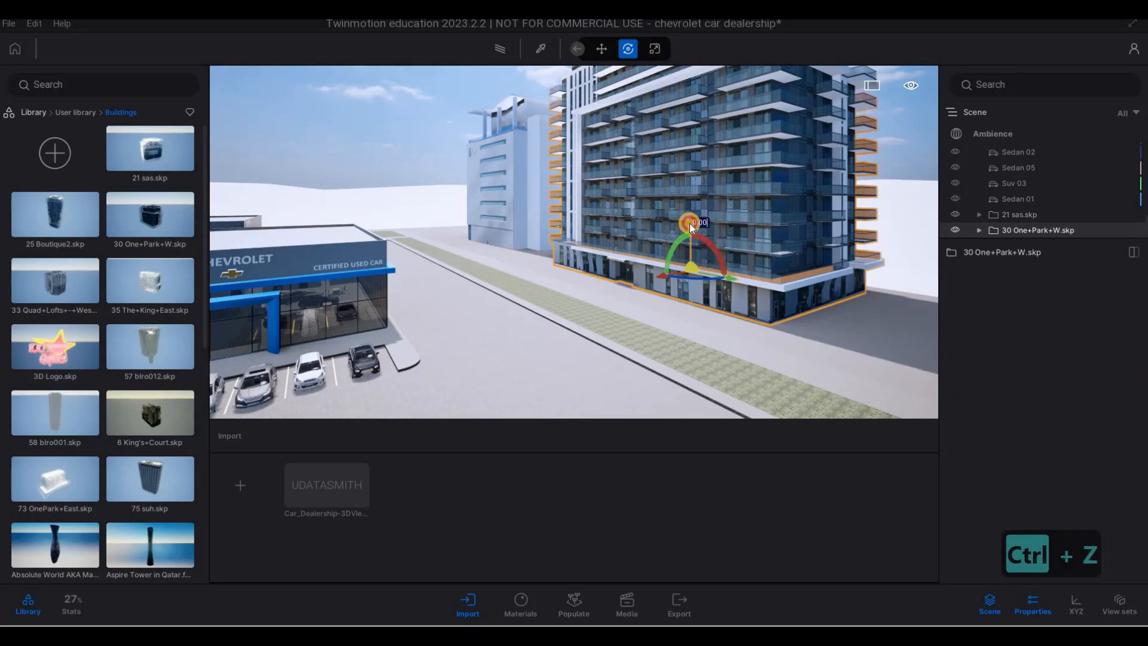
drag(690, 223, 713, 257)
- Copy the 30 One+Park+W.skp building once along the grass strip toward the blue Chevrolet sign
key(s)
key(d)
key(d)
key(d)
key(d)
key(d)
key(a)
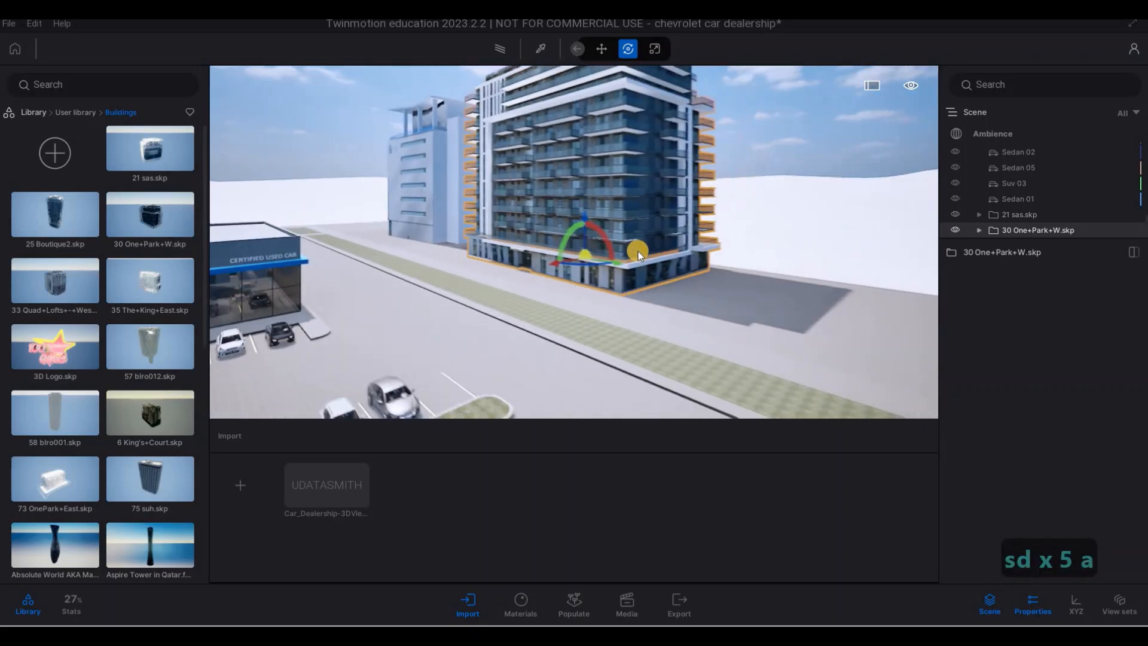
key(a)
key(a)
key(a)
key(a)
key(a)
key(a)
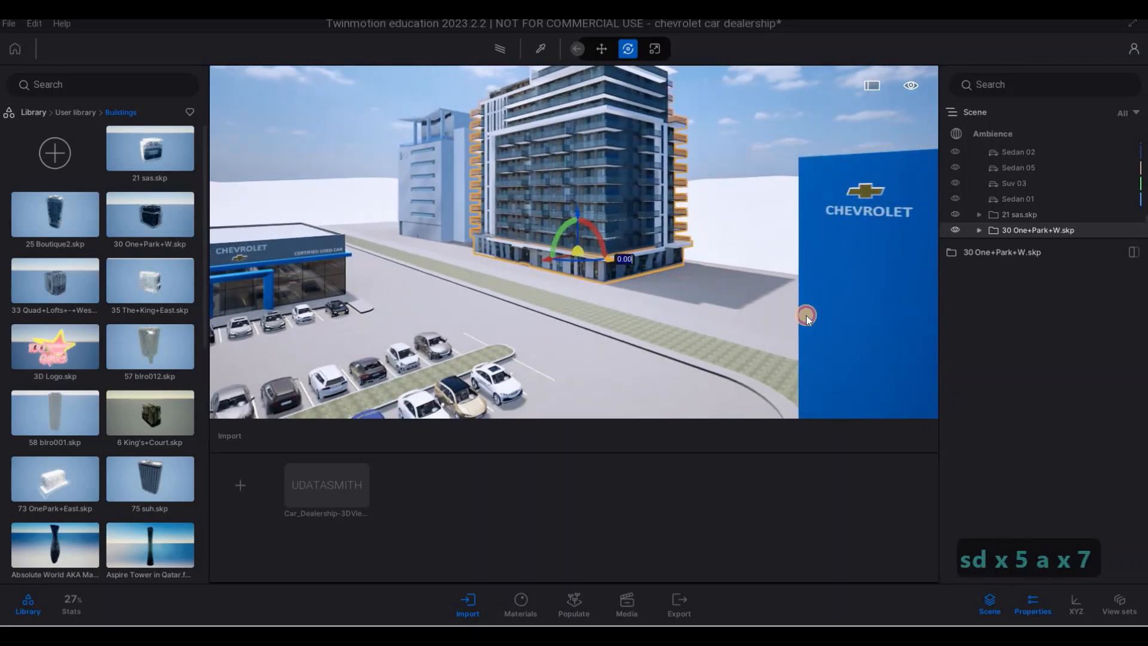
shift+drag(806, 315, 928, 354)
click(537, 388)
- Place 35 The+King+East.skp behind the dealership and copy it once as an instance with 63.16 m spacing
key(s)
key(s)
key(s)
key(s)
key(s)
key(s)
key(s)
key(s)
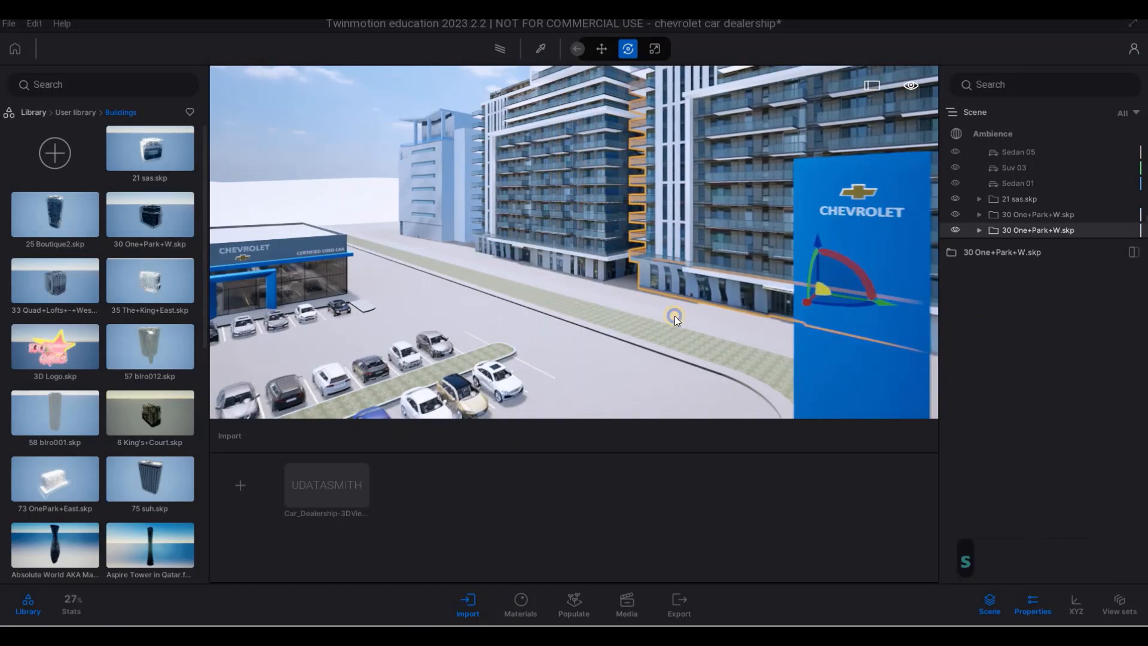
key(d)
key(a)
key(a)
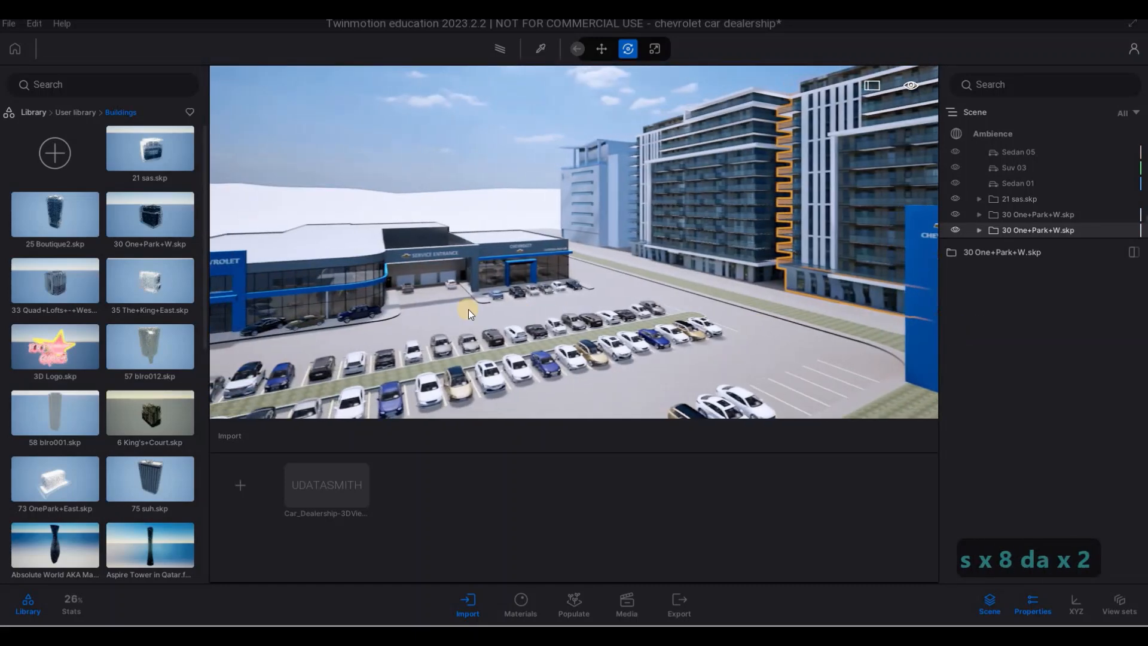
key(a)
key(a)
key(a)
key(a)
key(a)
key(a)
key(a)
key(w)
key(w)
key(w)
key(w)
key(w)
key(w)
key(w)
key(w)
key(w)
key(w)
key(w)
key(w)
key(w)
key(w)
key(w)
key(w)
key(w)
key(w)
key(w)
key(w)
key(w)
key(w)
key(w)
key(w)
key(w)
key(w)
key(w)
key(w)
key(w)
key(w)
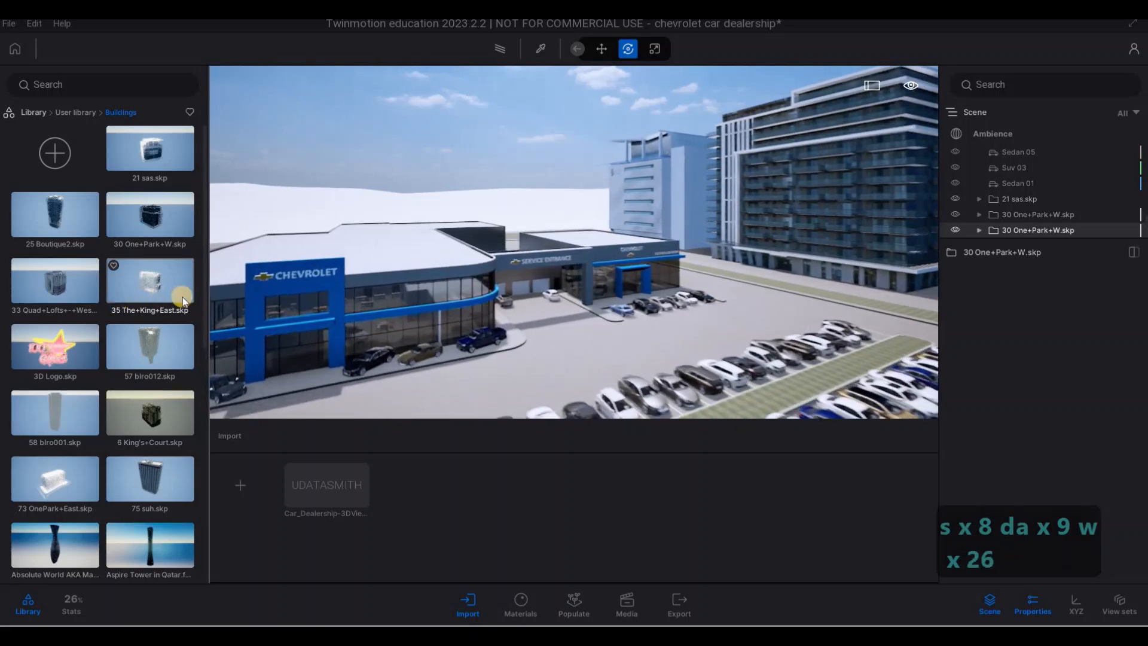
key(q)
key(q)
key(q)
key(q)
key(q)
key(q)
key(q)
key(q)
key(q)
key(q)
key(q)
key(q)
key(q)
key(q)
key(q)
key(q)
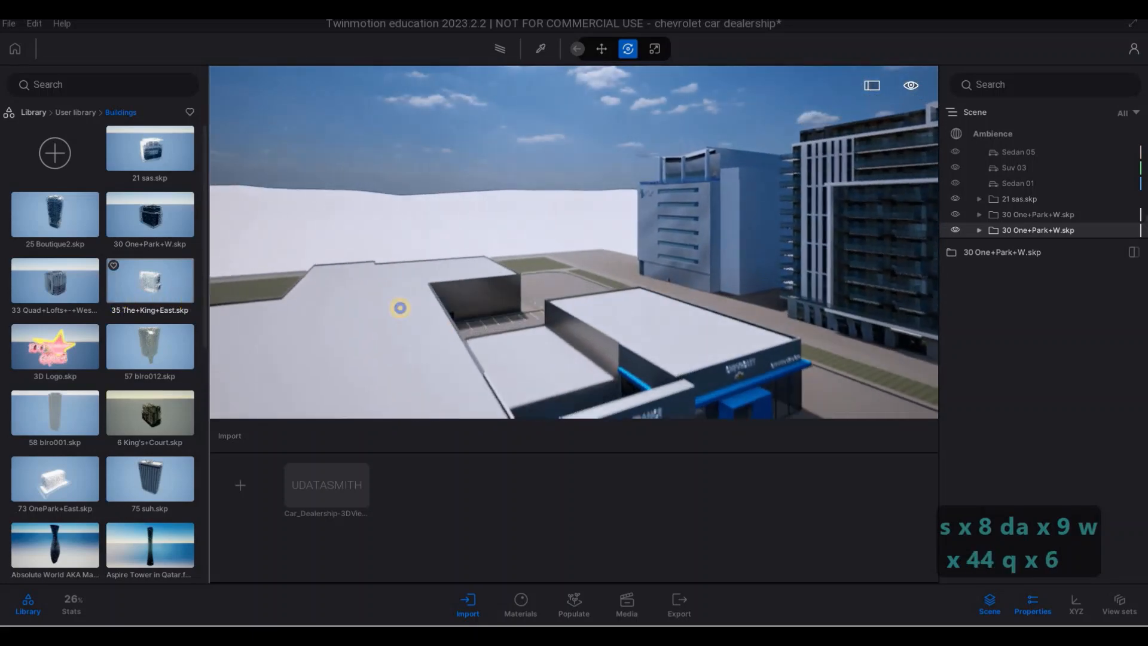
key(a)
key(a)
key(a)
key(a)
key(a)
key(a)
key(a)
key(a)
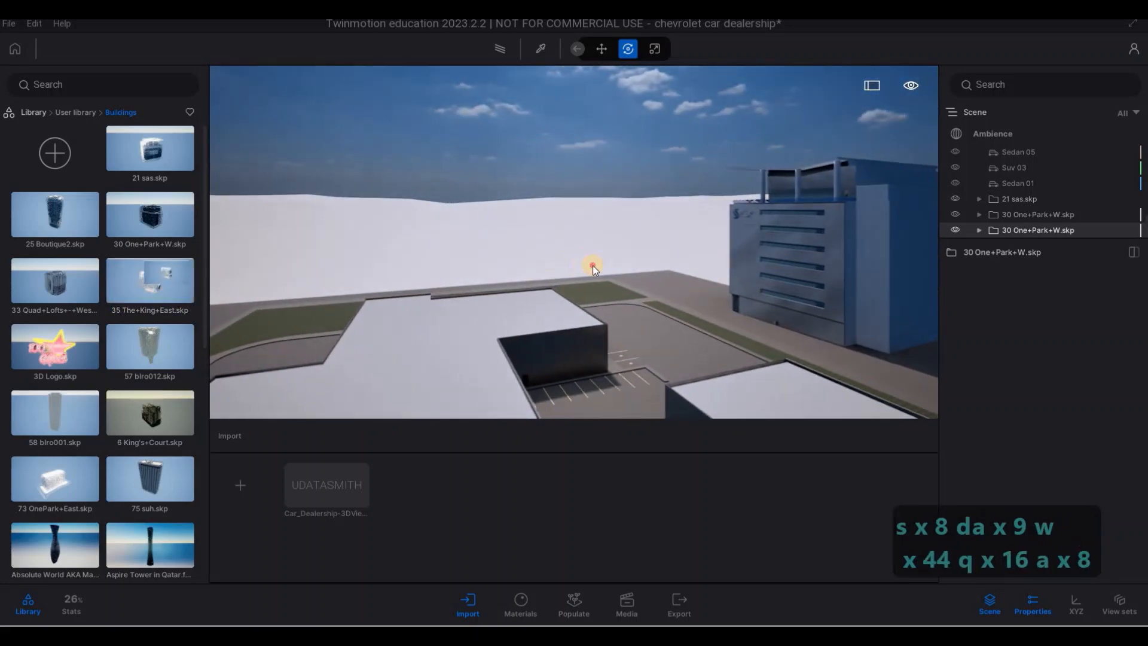
drag(593, 266, 332, 302)
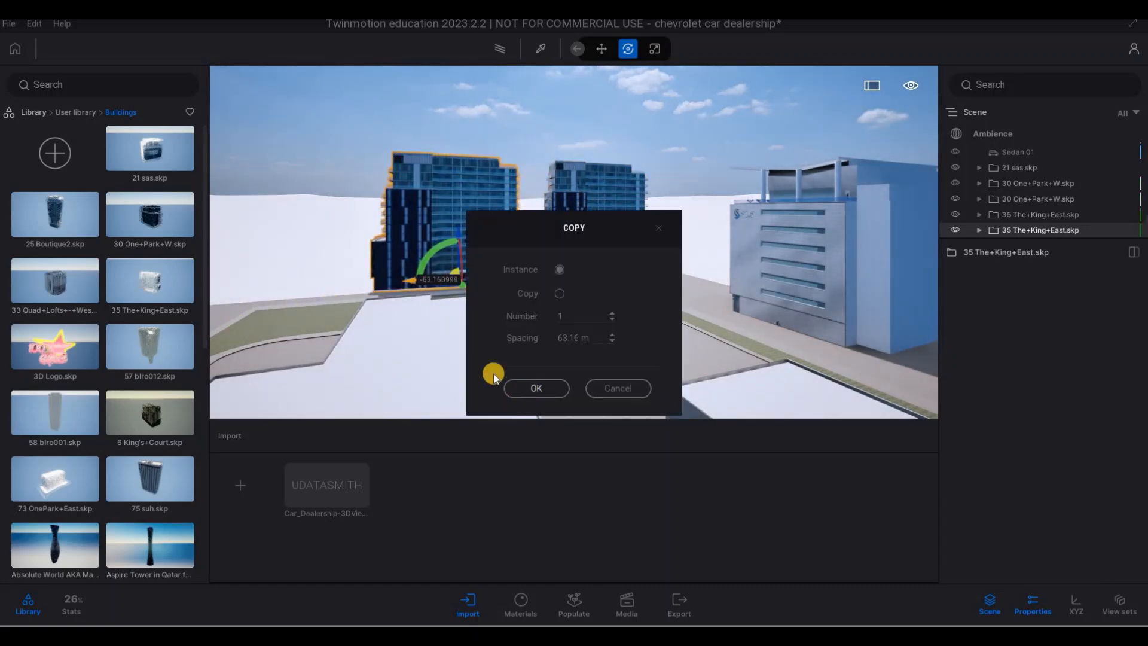
click(509, 386)
- Place 6 King's+Court.skp beyond the grass strip on the side of the dealership opposite the One+Park+W buildings
key(a)
key(a)
key(a)
key(a)
key(a)
key(a)
key(a)
key(a)
key(a)
key(a)
key(a)
key(a)
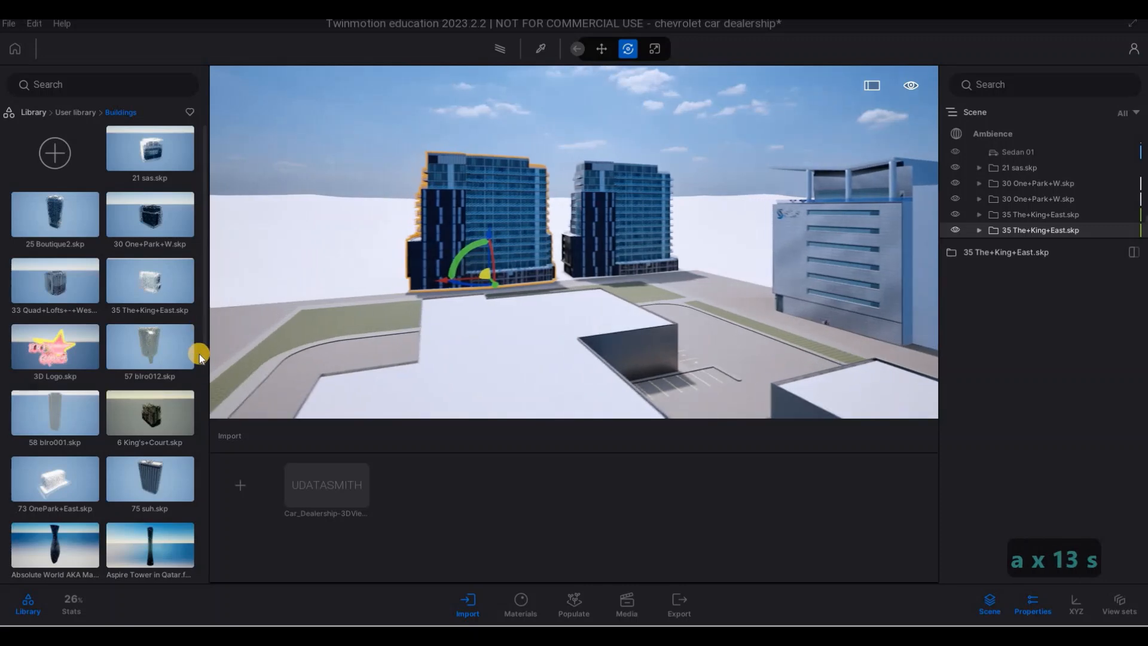
key(s)
key(s)
key(s)
key(s)
key(s)
key(s)
key(s)
key(s)
key(s)
key(s)
key(s)
key(s)
key(s)
key(s)
key(s)
key(s)
key(s)
key(s)
key(s)
key(s)
key(s)
key(s)
key(s)
key(s)
key(s)
key(s)
key(s)
key(s)
key(s)
key(s)
key(s)
key(s)
key(s)
key(s)
key(s)
key(s)
key(s)
key(s)
key(s)
key(s)
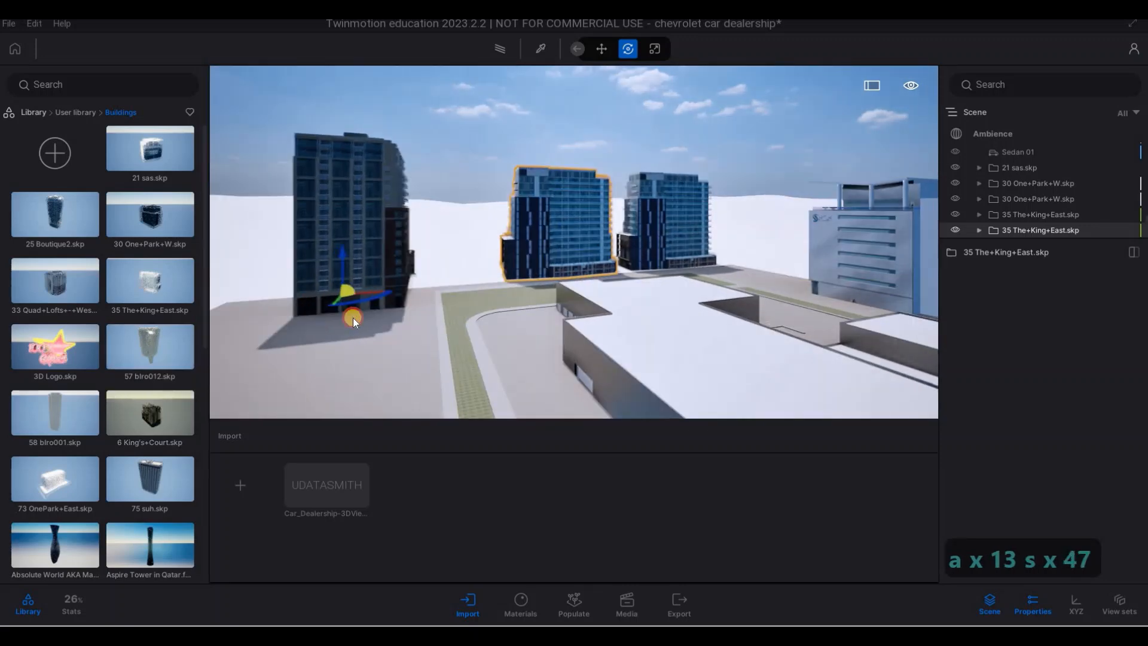
drag(353, 318, 357, 357)
- Copy the 6 King's+Court.skp building once along the grass strip toward the front of the dealership
key(s)
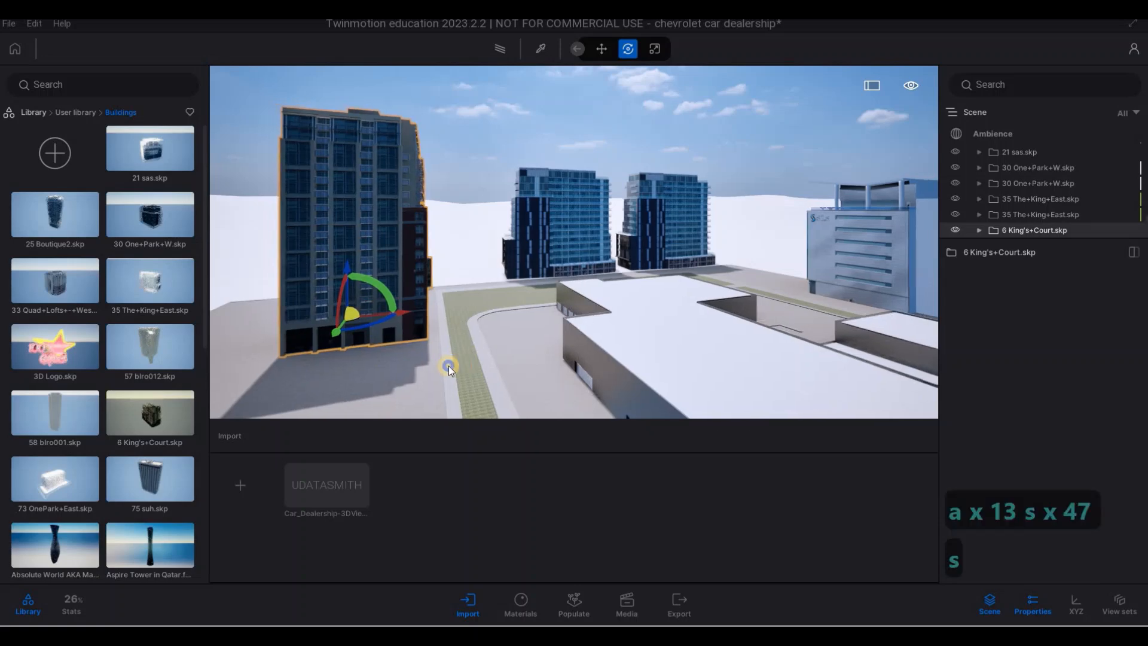
key(d)
key(a)
key(s)
drag(589, 328, 523, 366)
key(s)
key(s)
key(d)
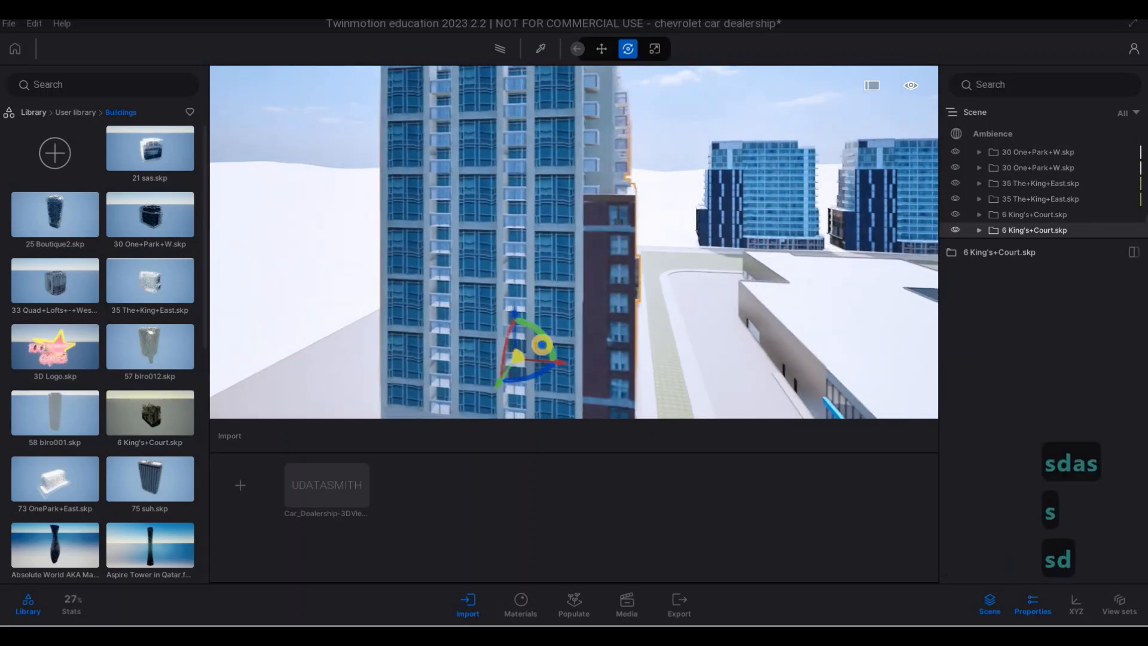
- Place 73 OnePark+East.skp in line with the two King's+Court buildings near the dealership front and clear the selection
key(s)
key(s)
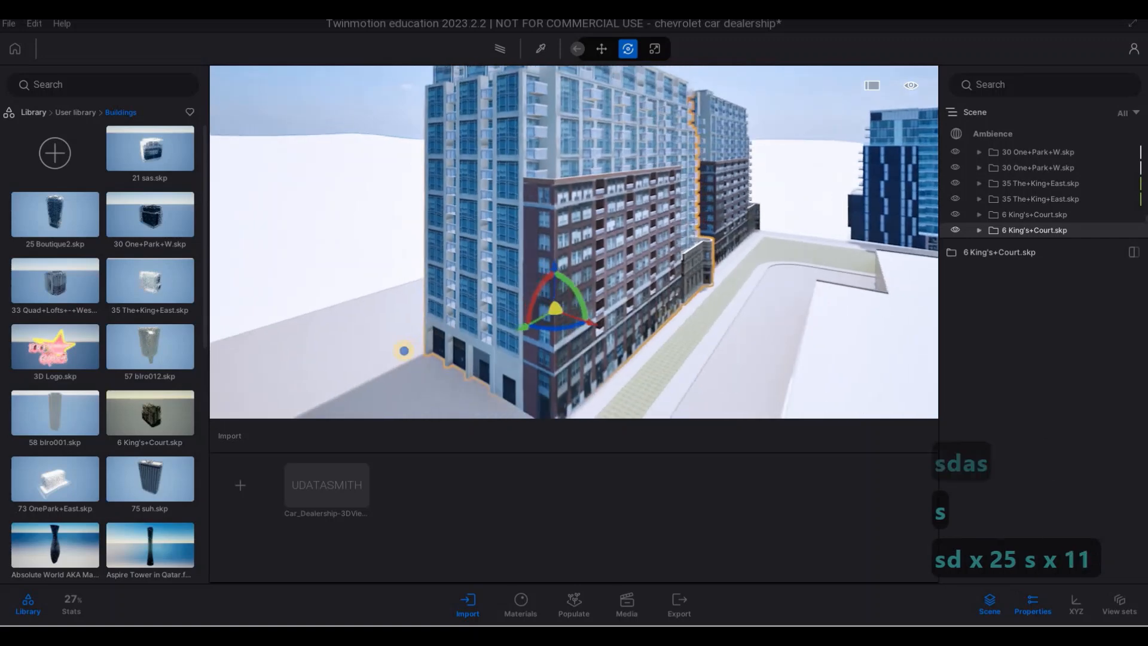
drag(522, 301, 152, 414)
drag(318, 385, 425, 235)
key(s)
key(a)
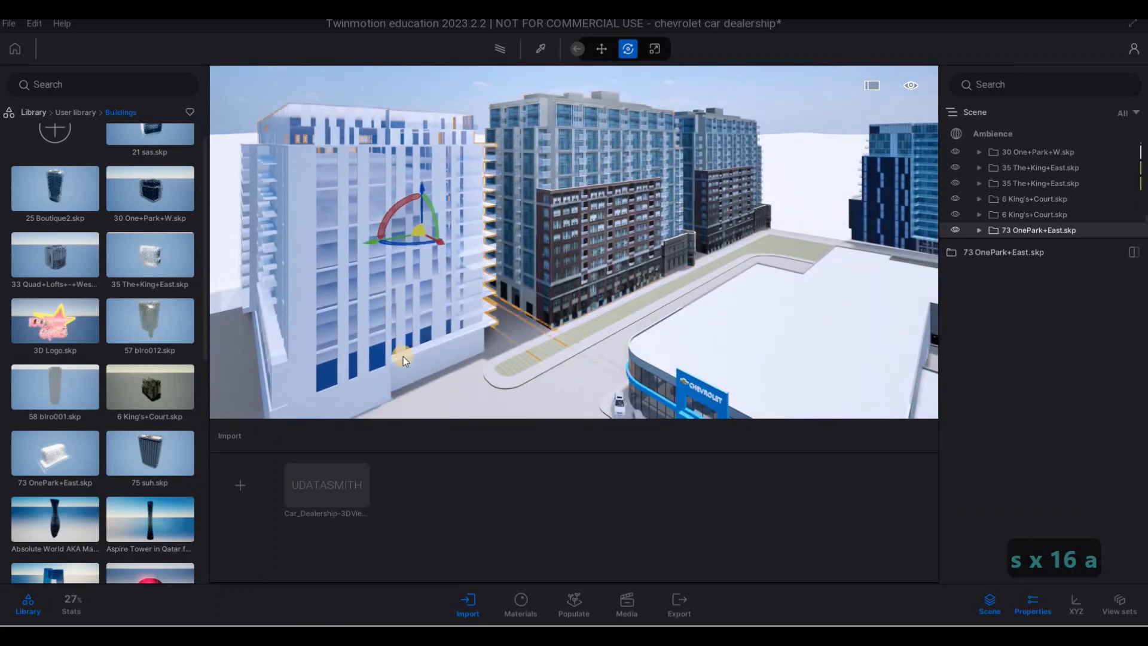
key(s)
key(s)
key(s)
key(s)
key(s)
key(s)
key(s)
key(a)
key(a)
key(a)
key(a)
key(a)
key(a)
key(a)
key(a)
key(a)
key(a)
key(a)
key(a)
key(a)
key(a)
key(a)
key(a)
key(a)
key(a)
key(a)
key(a)
key(a)
key(a)
key(a)
key(a)
key(a)
key(a)
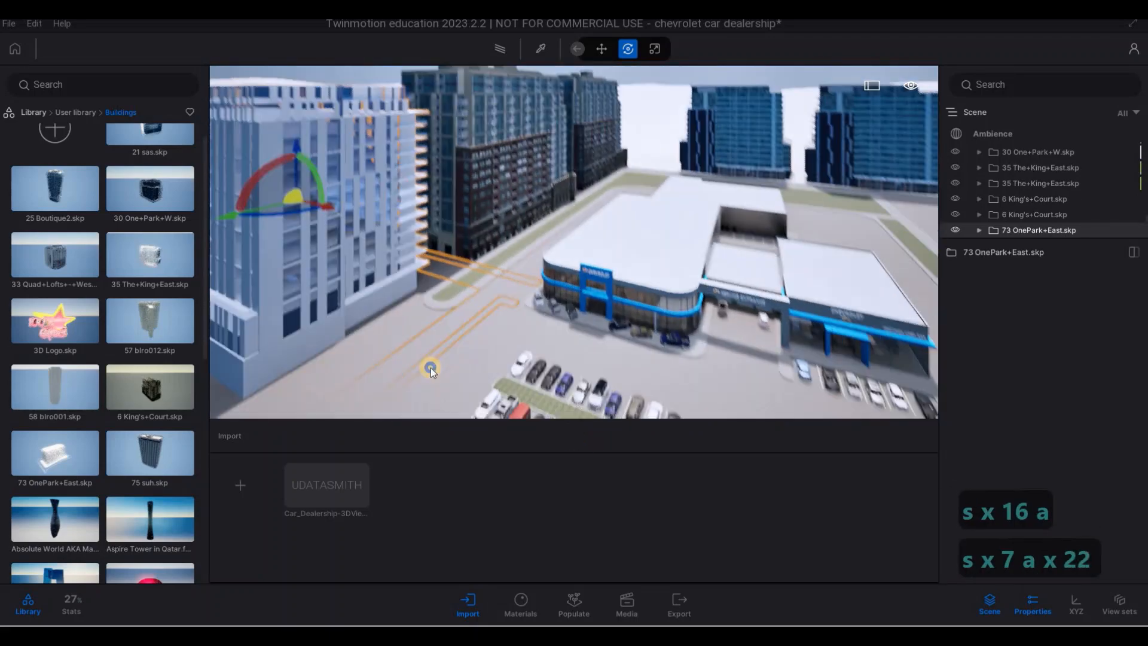
- Look over the dealership, its parking rows and the surrounding buildings from above and from the front
key(a)
key(a)
key(w)
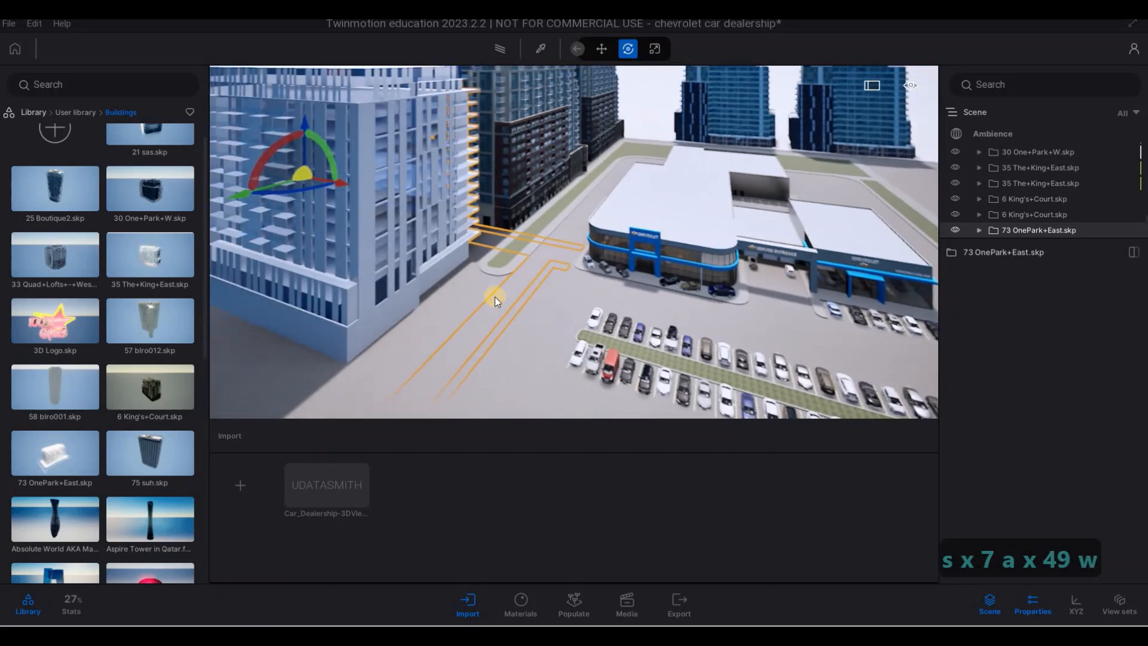
key(Escape)
key(Escape)
key(a)
key(w)
key(e)
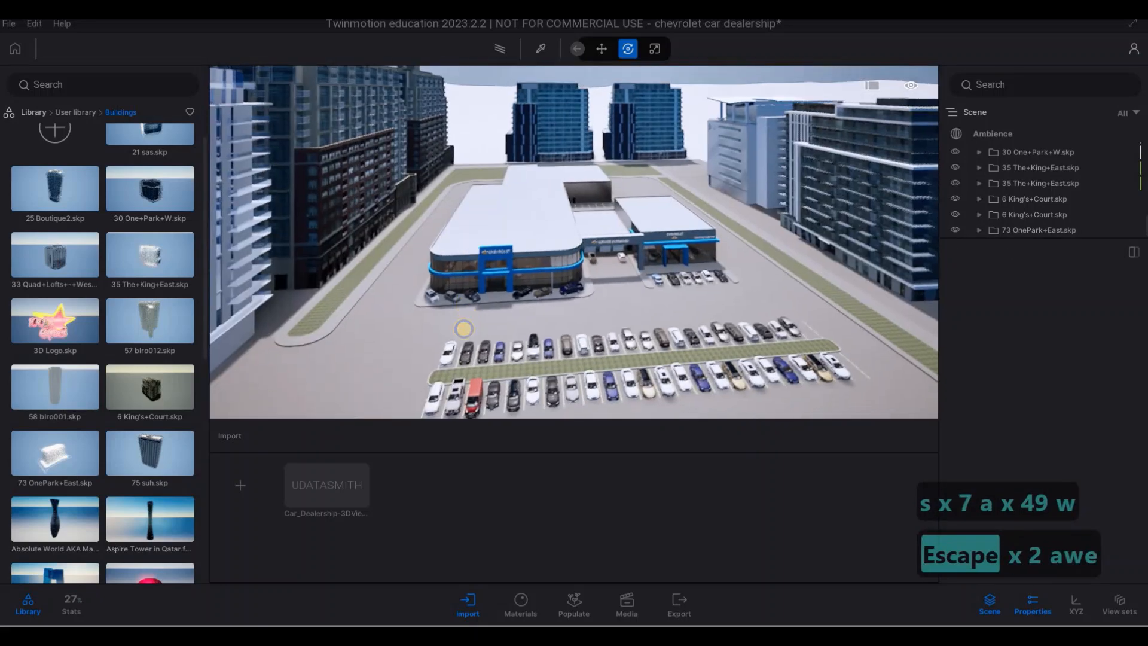
key(e)
key(s)
key(e)
key(w)
key(w)
key(w)
key(w)
key(w)
key(w)
key(w)
key(w)
key(w)
key(w)
key(w)
key(w)
key(w)
key(w)
key(w)
key(w)
key(w)
key(w)
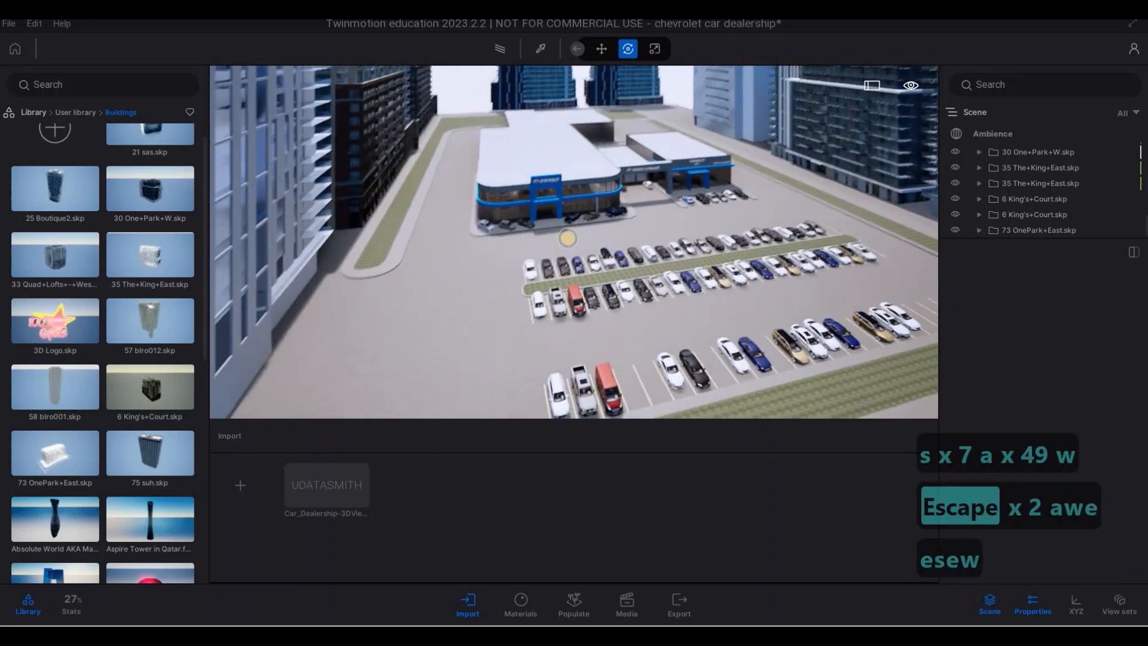
key(w)
key(w)
key(w)
key(w)
key(a)
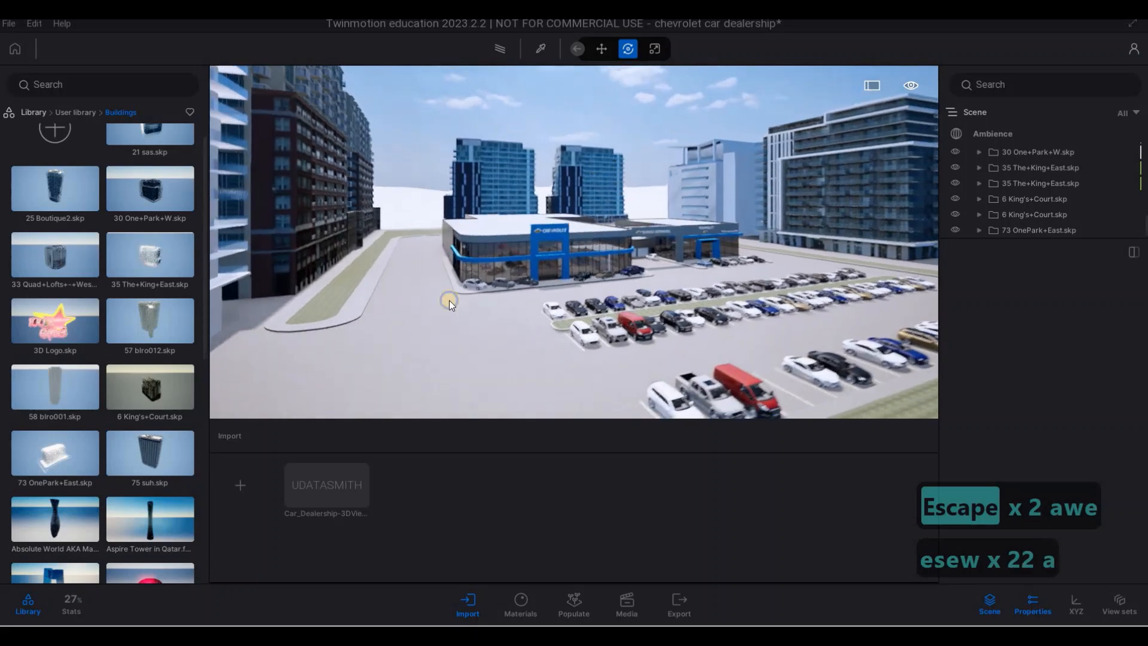
key(q)
key(q)
key(w)
- Place another 30 One+Park+W.skp in the gap between the King's+Court and The+King+East buildings behind the dealership
key(w)
key(w)
key(w)
key(w)
key(w)
key(w)
key(w)
key(w)
key(w)
key(w)
key(w)
key(w)
key(w)
key(w)
key(w)
key(w)
key(w)
key(w)
key(w)
key(w)
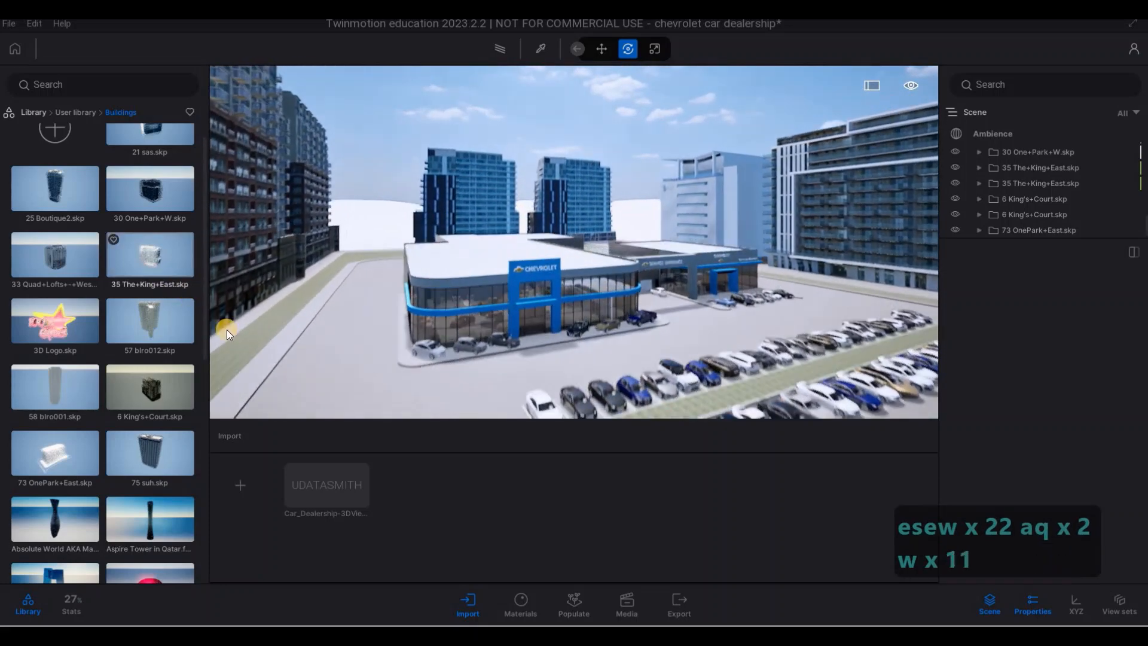
key(w)
key(w)
key(w)
key(w)
key(w)
key(w)
key(w)
key(w)
key(w)
key(w)
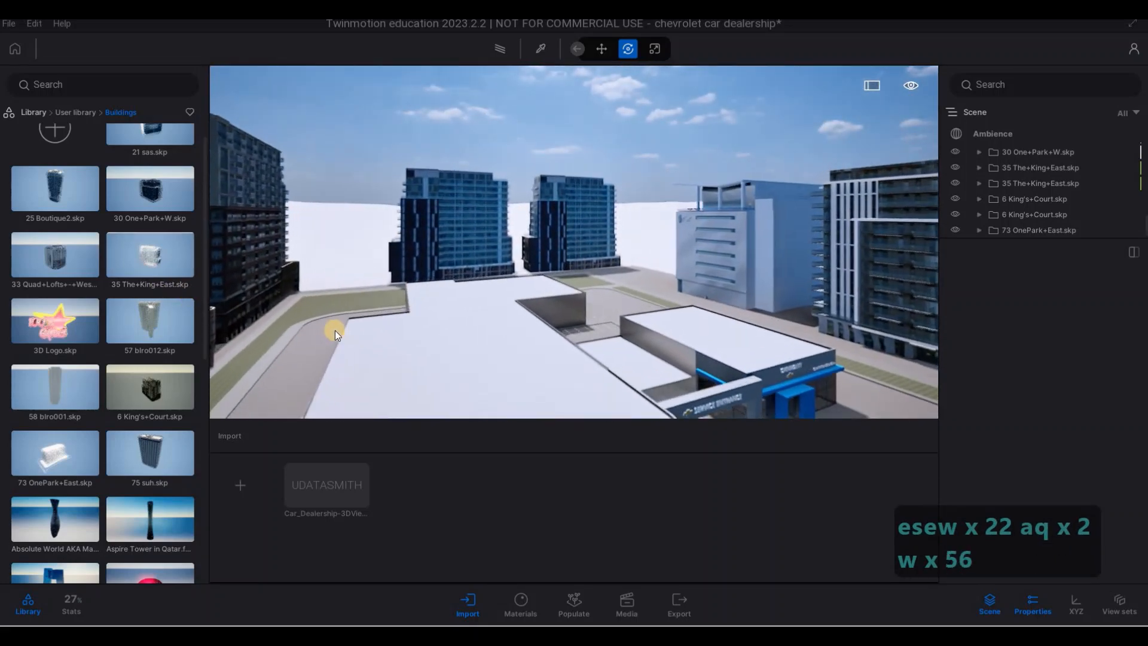
key(w)
key(w)
key(w)
key(w)
key(w)
key(w)
key(w)
key(w)
key(w)
key(w)
key(w)
key(w)
key(5)
key(a)
key(w)
key(w)
key(w)
key(w)
key(w)
key(w)
key(w)
key(w)
key(w)
key(w)
key(w)
key(w)
key(w)
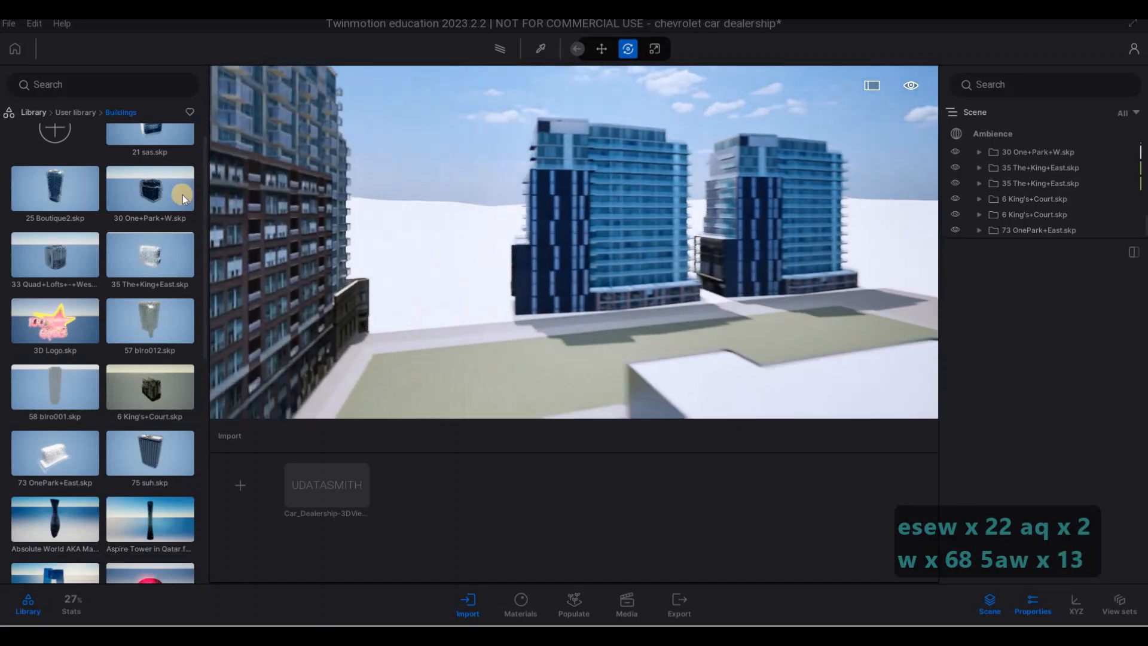
key(w)
drag(444, 281, 453, 306)
- Try 75 suh.skp in the empty rear corner beside the The+King+East buildings and delete it
key(d)
key(d)
key(d)
key(d)
key(d)
key(d)
key(d)
key(d)
key(d)
key(d)
key(d)
key(d)
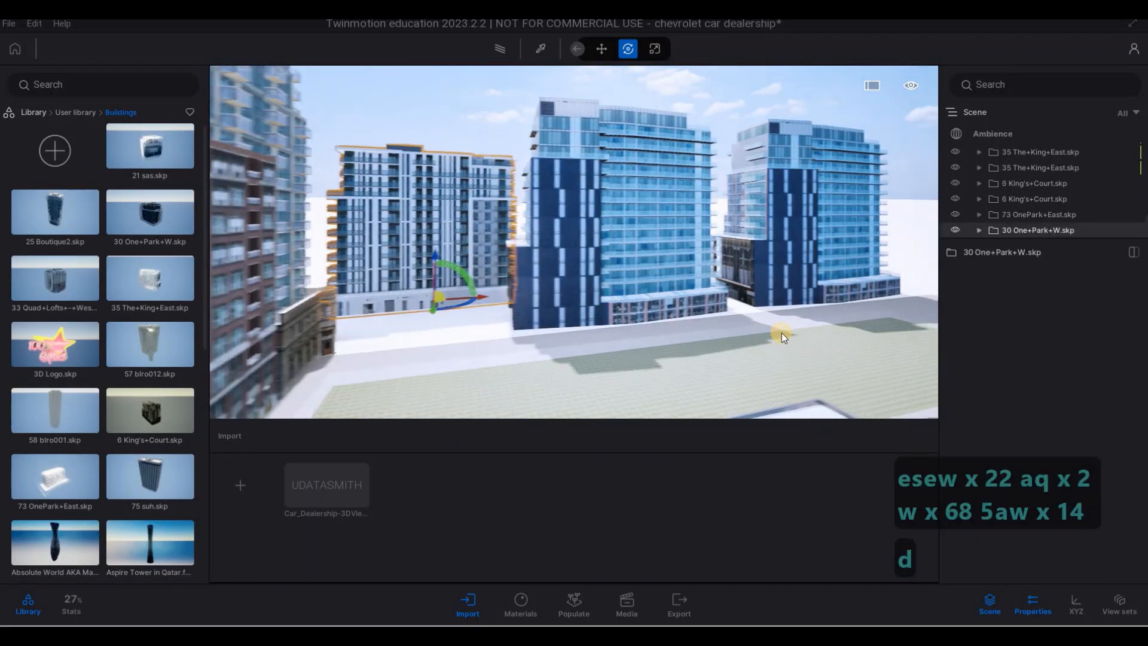
key(w)
key(w)
key(w)
key(w)
key(w)
key(w)
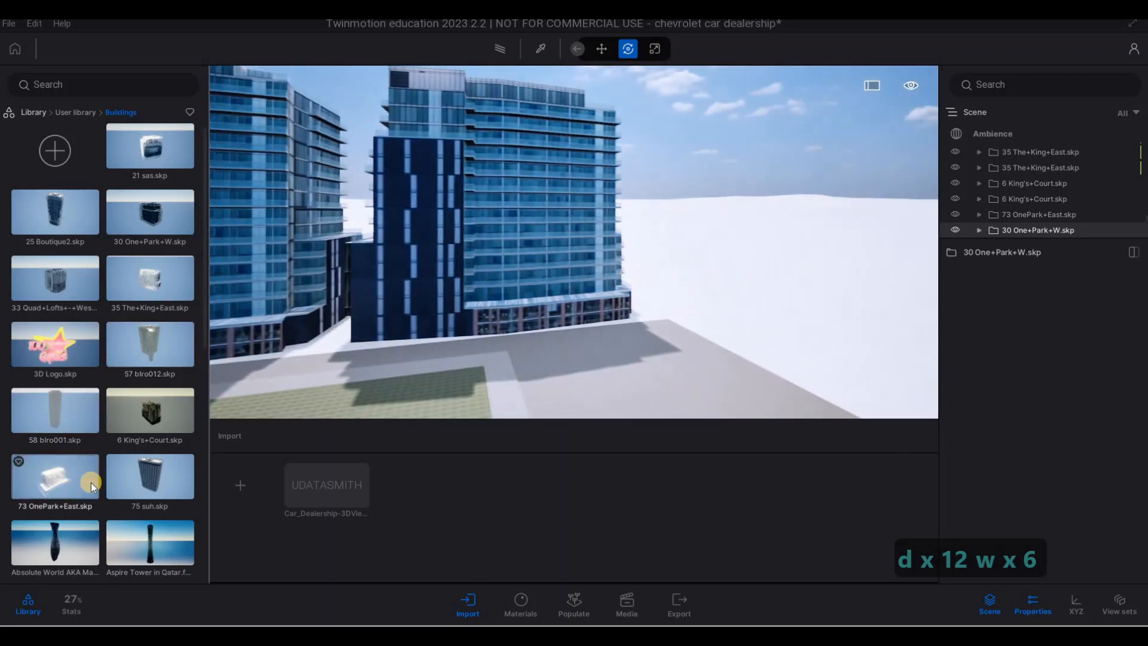
scroll(151, 426, down, 1)
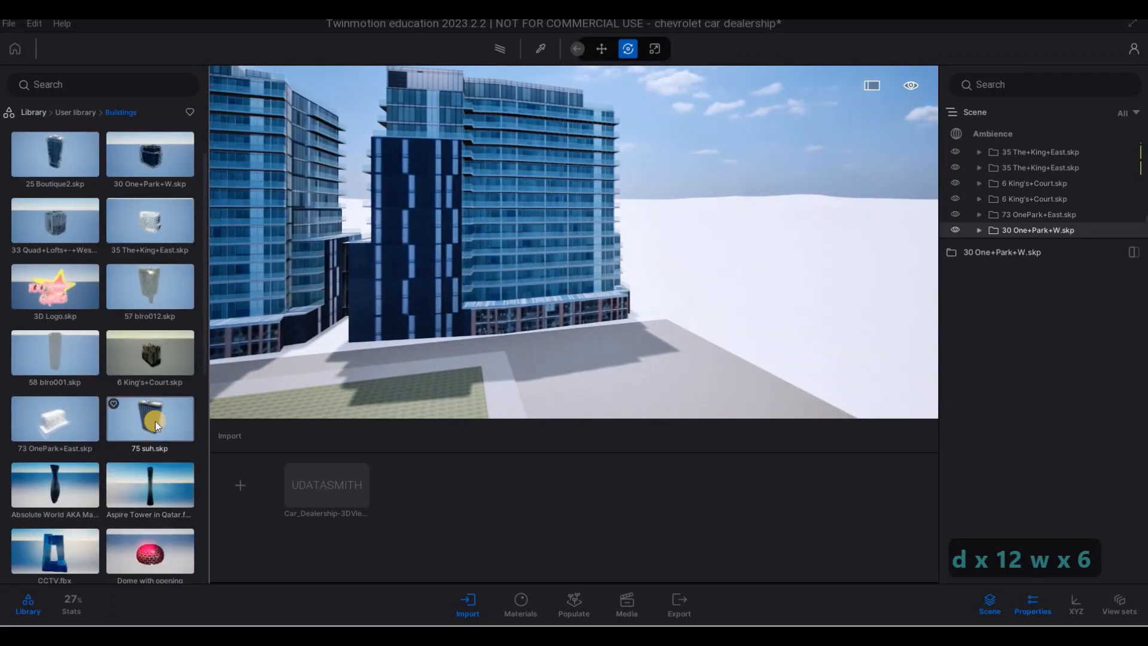
key(d)
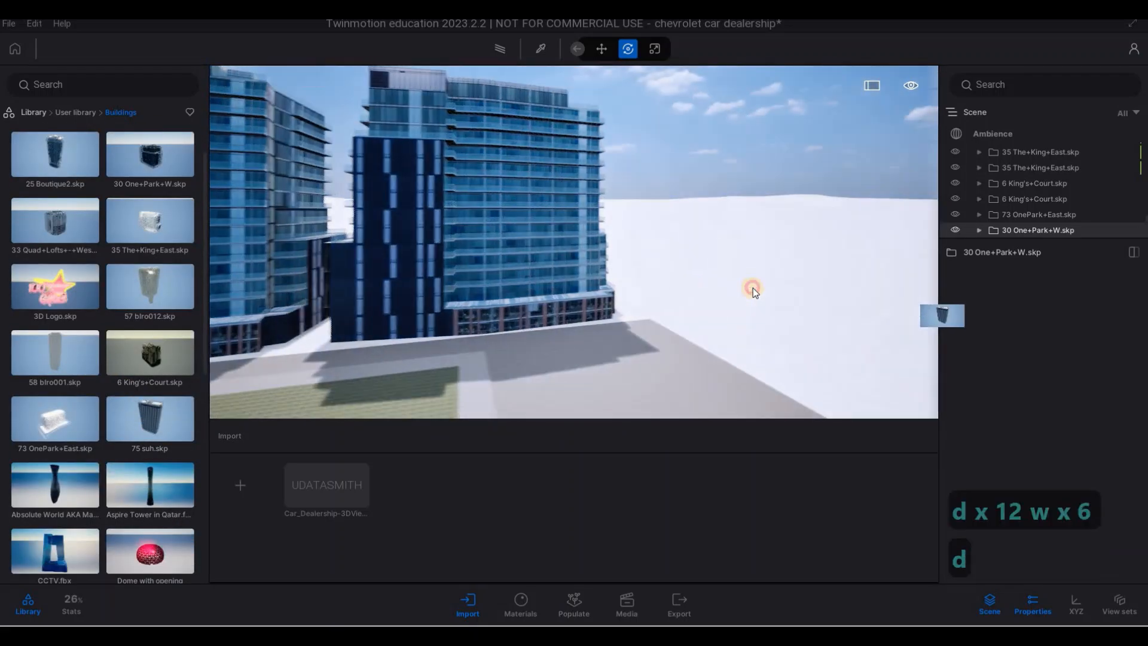
key(a)
key(w)
drag(805, 318, 780, 333)
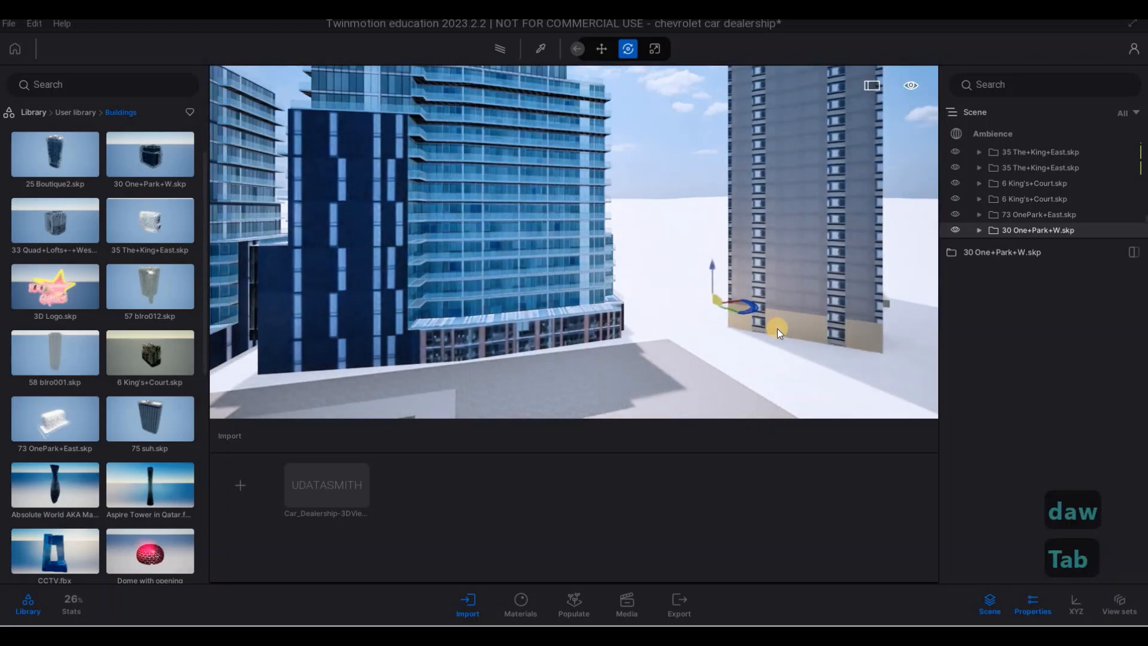
key(Delete)
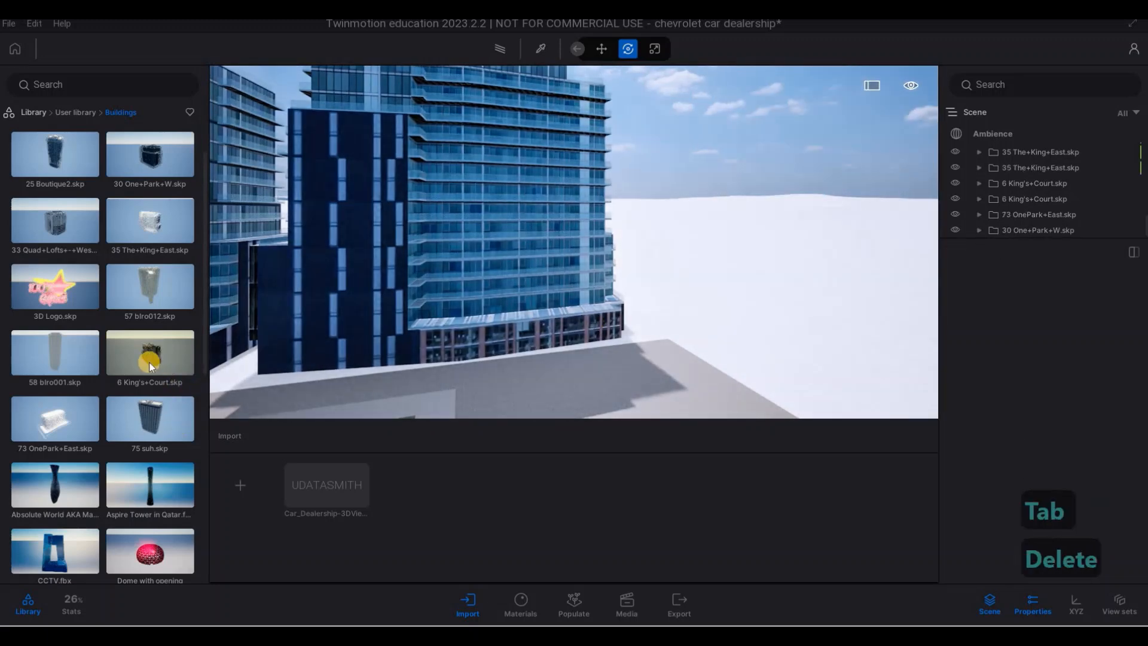
- Place 25 Boutique2.skp in the empty rear corner beside the The+King+East buildings
drag(72, 249, 749, 317)
key(s)
key(a)
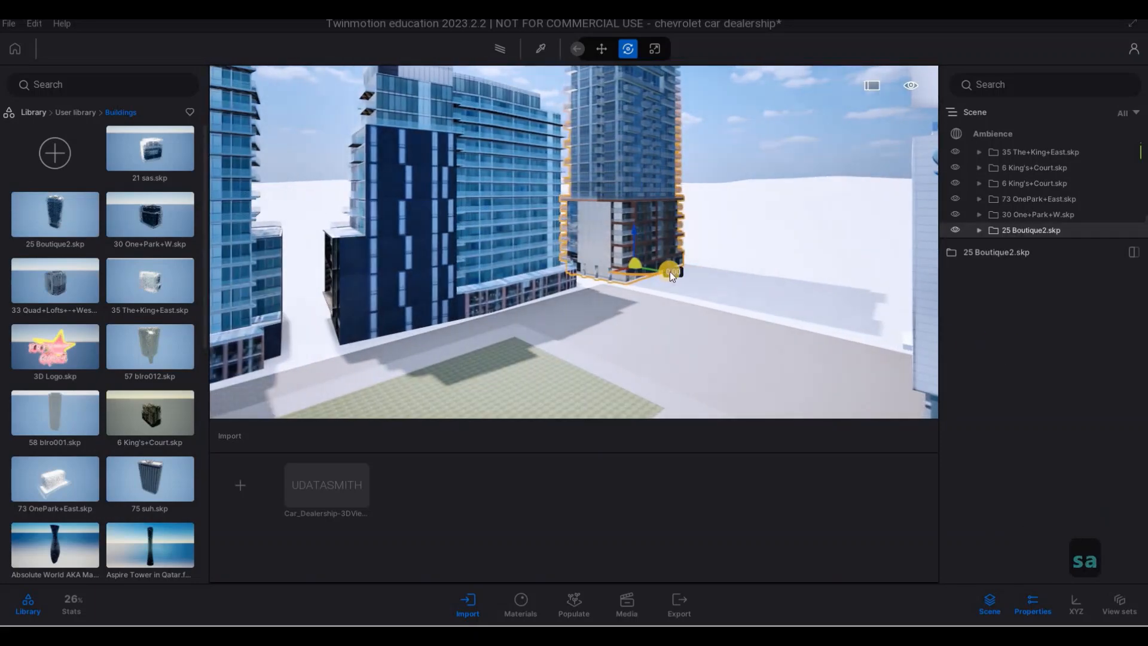
- Place a second 25 Boutique2.skp tower beside the first one in the rear corner behind the dealership
key(Tab)
shift+drag(670, 271, 773, 300)
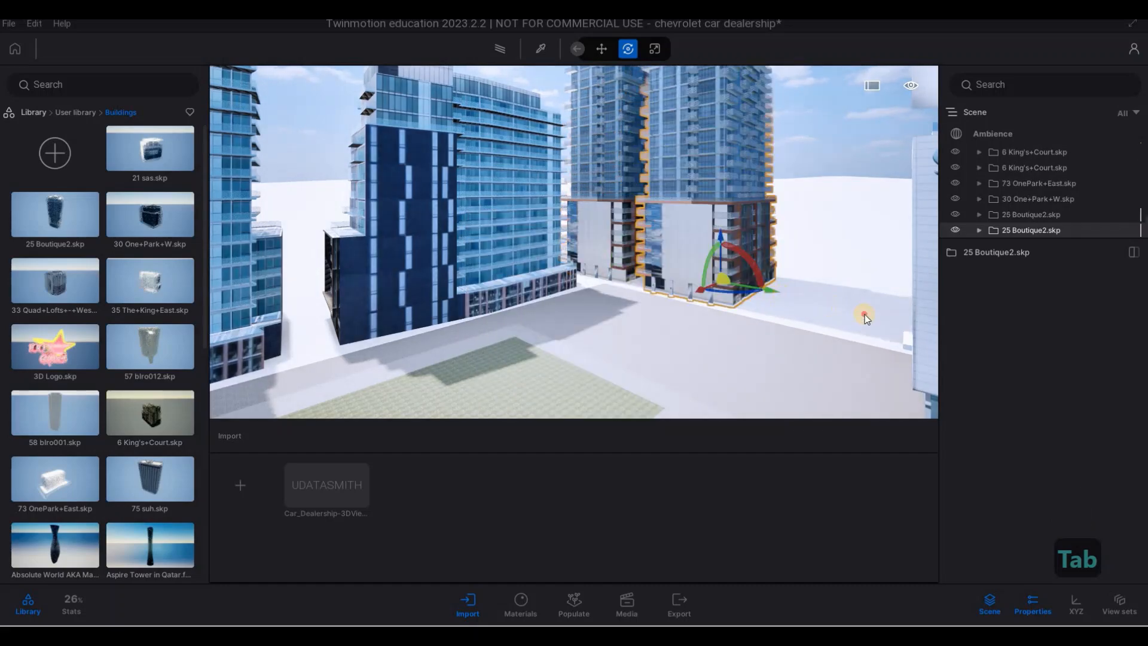
- Try a third 25 Boutique2.skp as an instance spaced 27.39 m along the rear edge and delete it
shift+drag(865, 315, 874, 283)
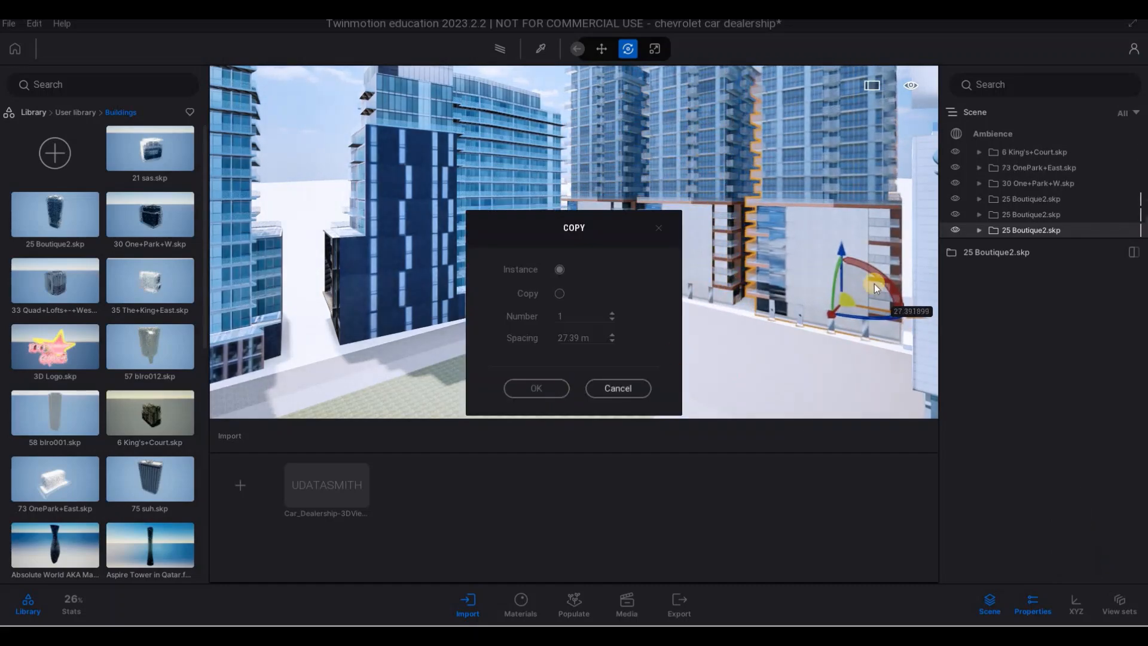
key(s)
key(s)
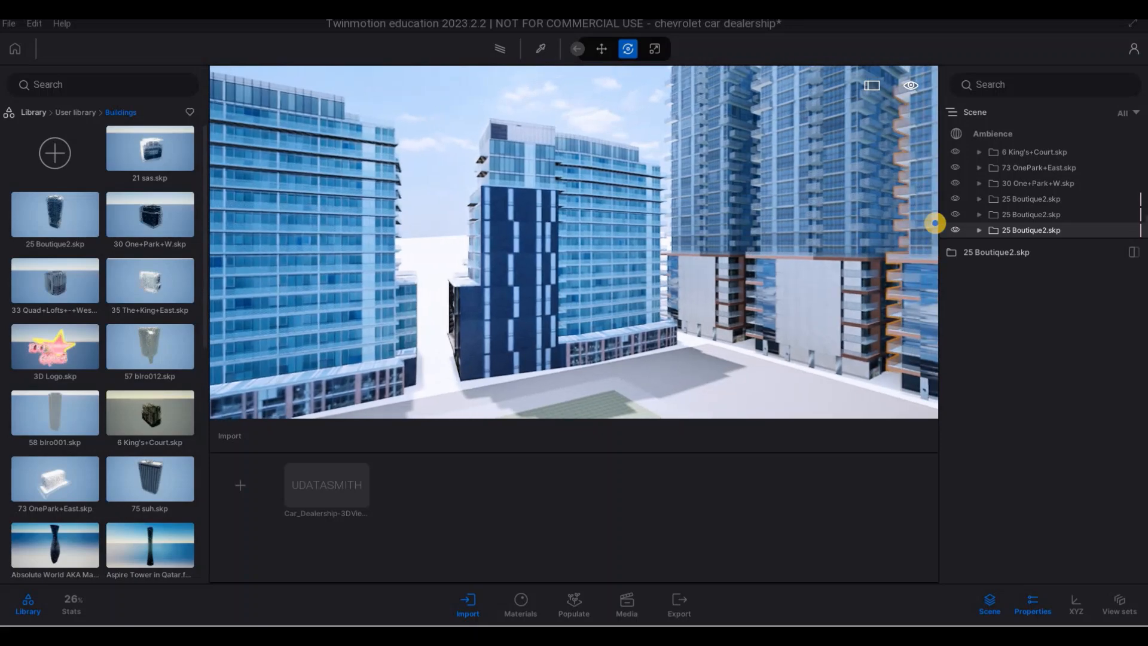
key(d)
key(d)
key(a)
key(a)
key(a)
key(a)
key(a)
key(a)
key(a)
key(a)
key(a)
key(a)
key(a)
key(a)
key(a)
key(a)
key(a)
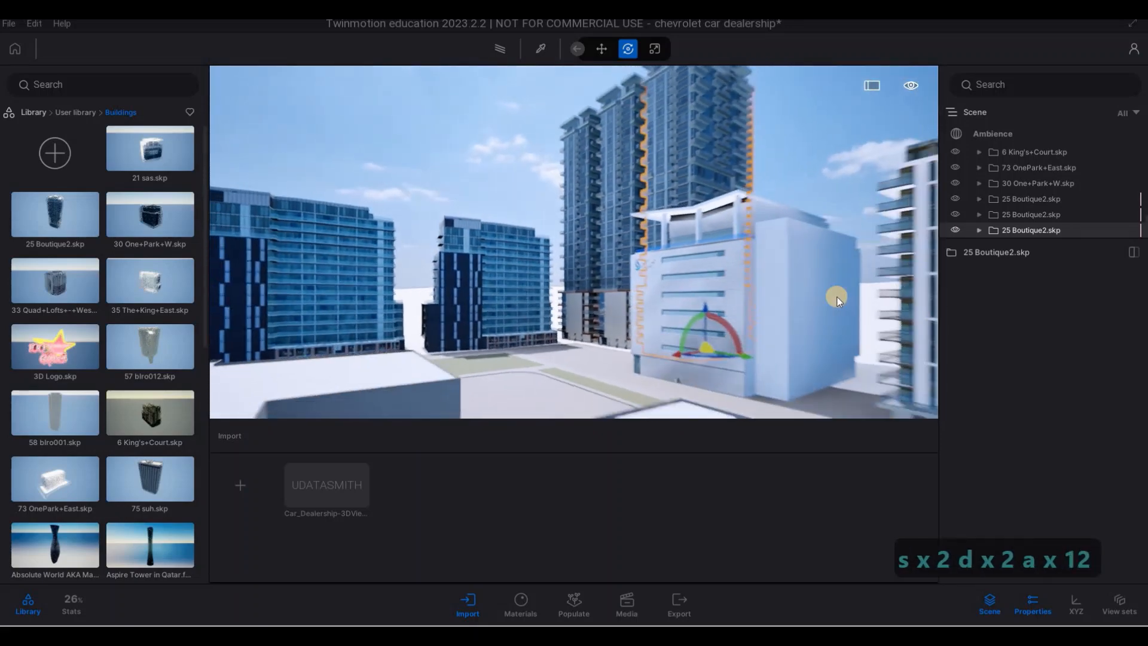
key(Delete)
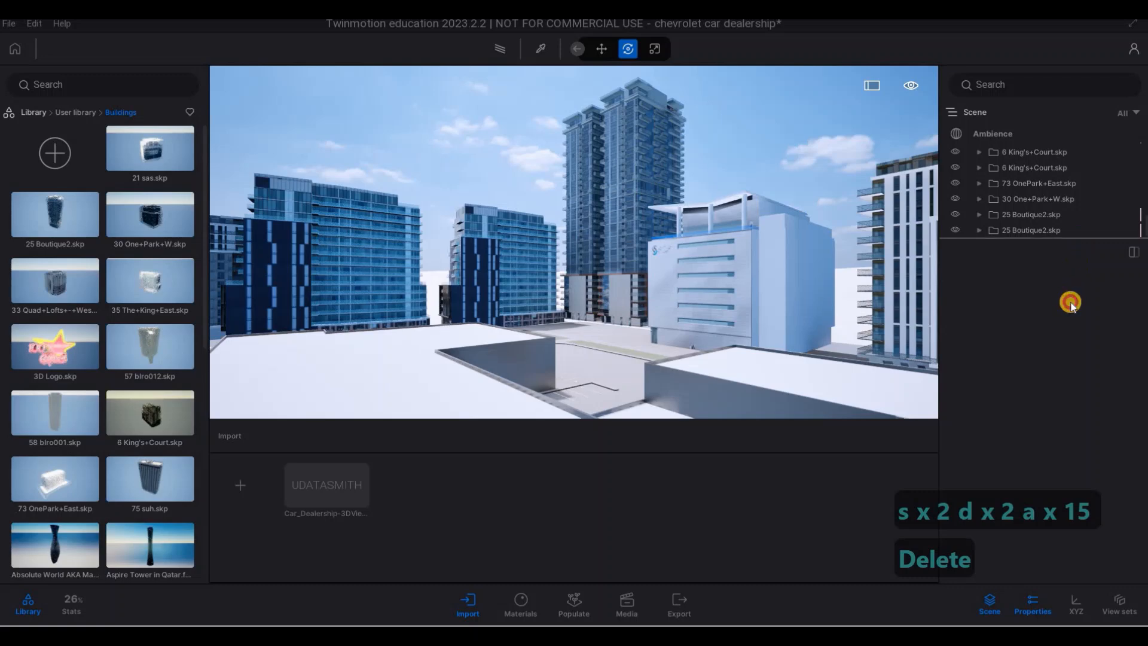
- Lengthen the scene list and shift the second 25 Boutique2.skp tower farther away from the first
drag(1070, 239, 1071, 302)
click(1024, 290)
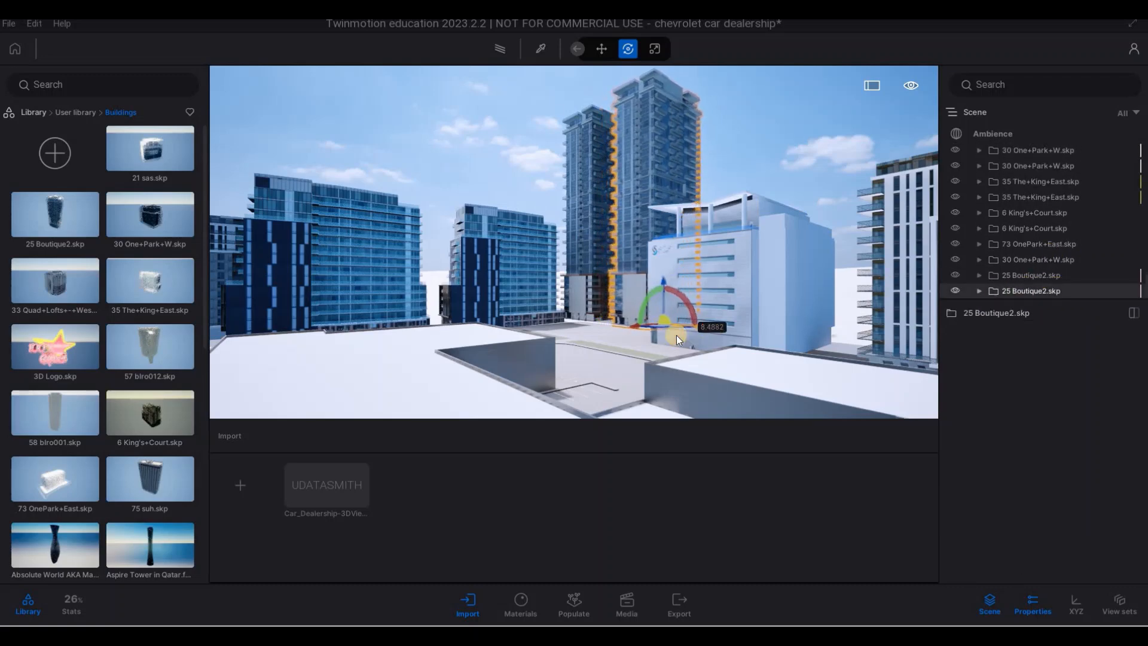
key(Escape)
key(Escape)
- Look over the dealership front, the parked car rows, the grass strip and the surrounding city buildings
key(s)
key(s)
key(a)
key(e)
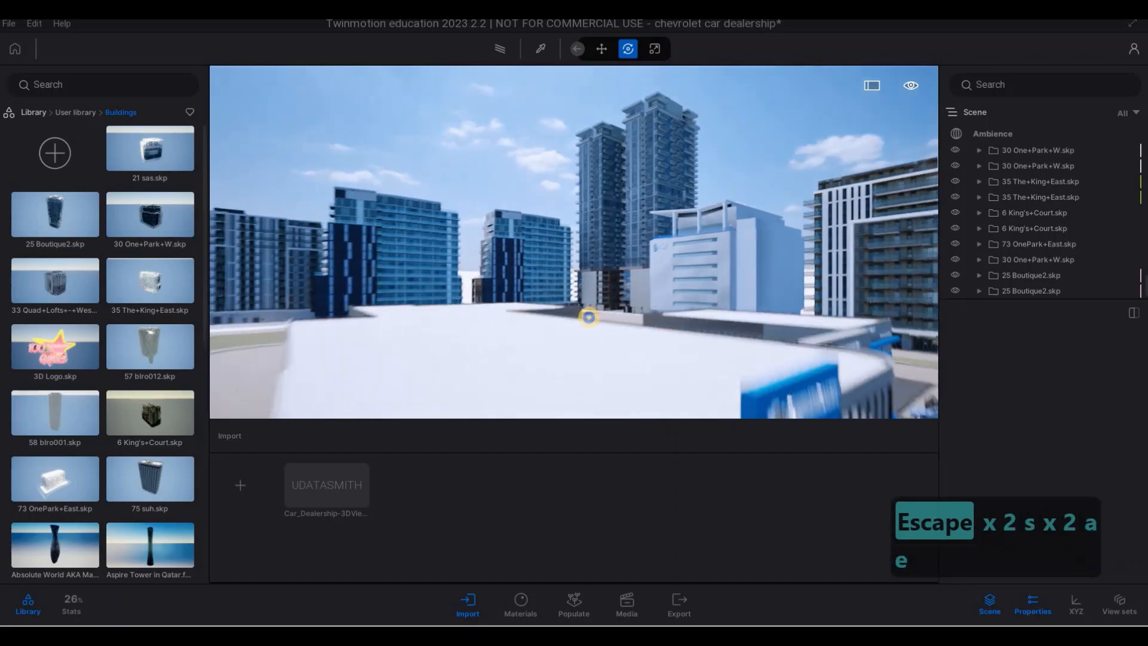
key(s)
key(q)
key(d)
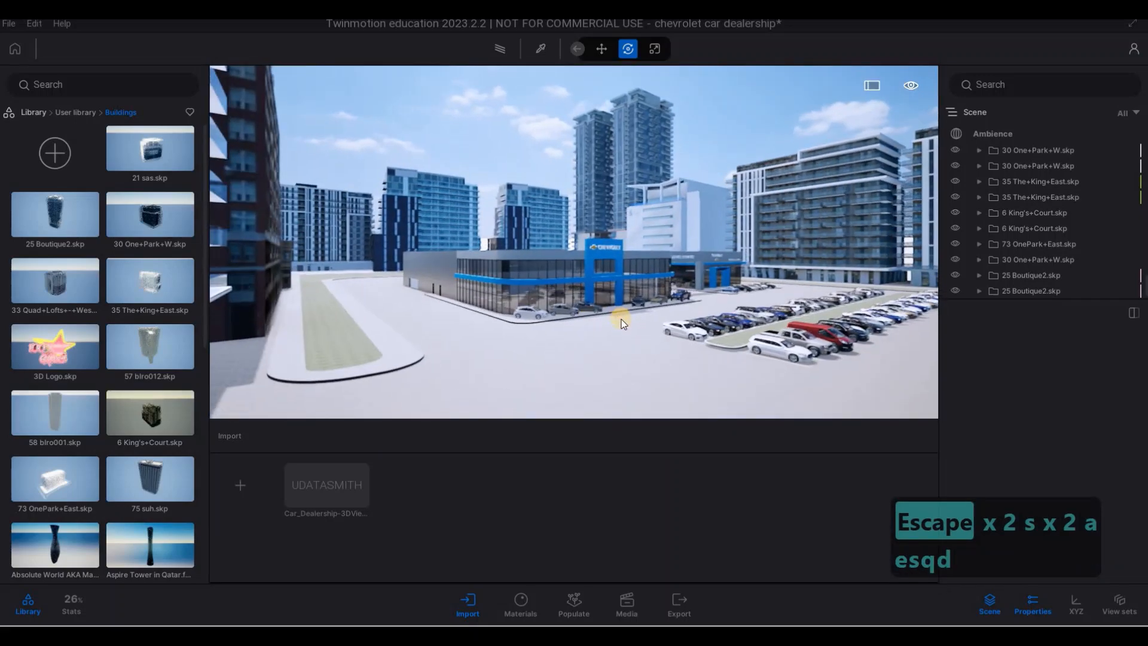
key(e)
key(w)
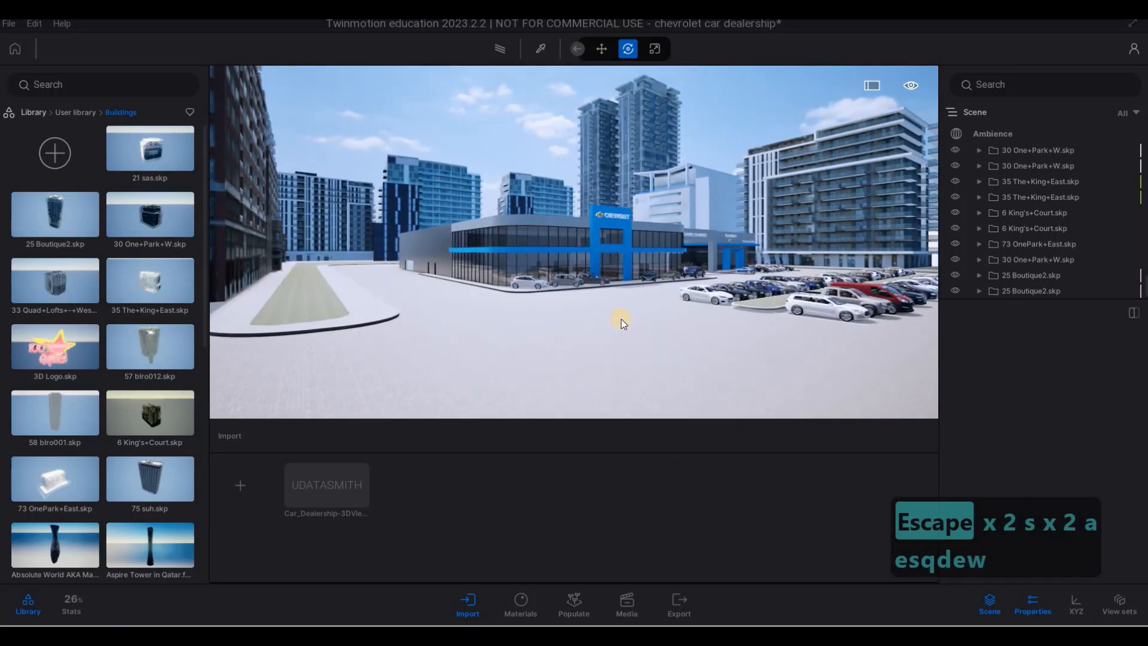
key(d)
key(w)
key(a)
key(d)
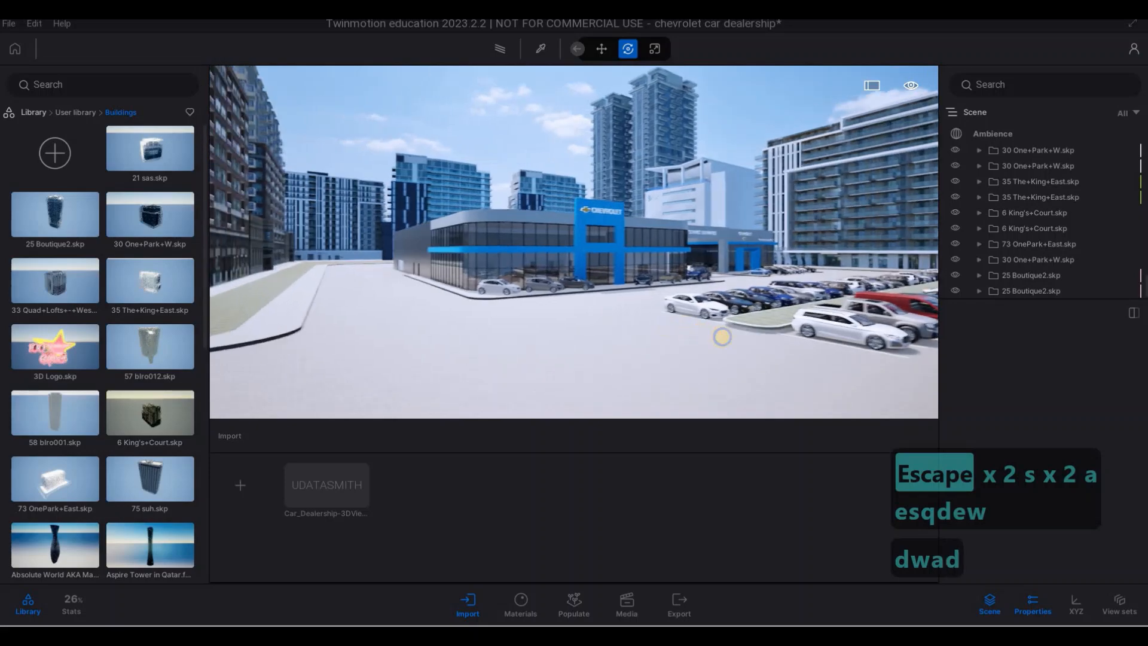
key(a)
key(d)
key(d)
key(s)
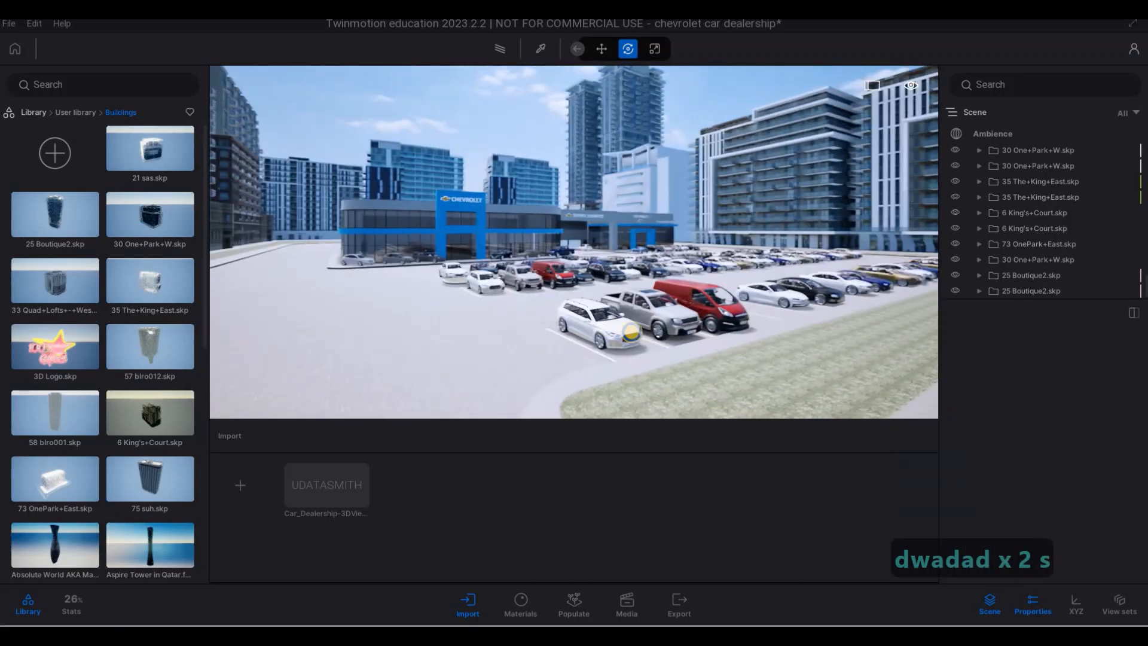
key(a)
key(s)
key(w)
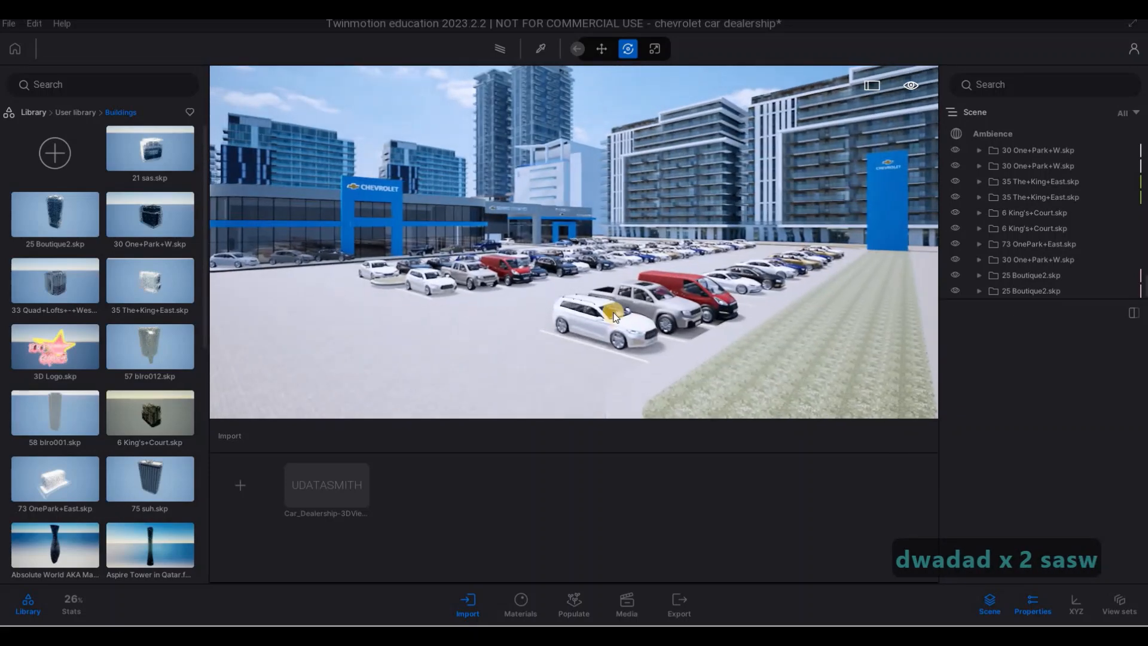
key(d)
key(a)
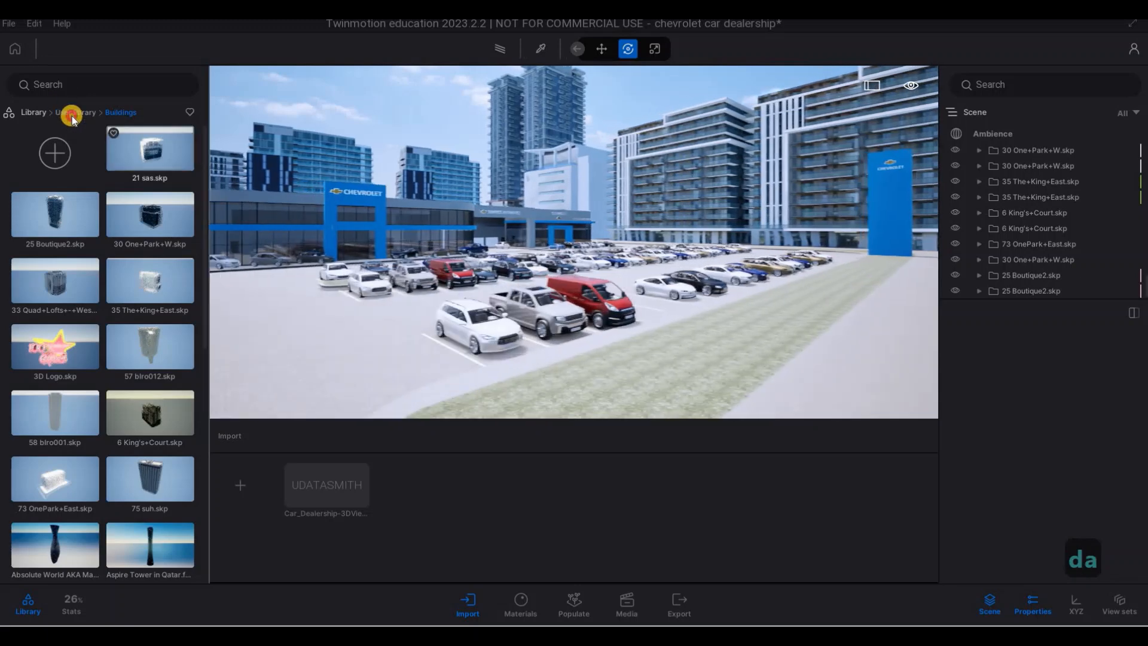
key(d)
key(a)
- Show the library's Vegetation category and bring up the Foliage Paint settings in Populate
click(74, 112)
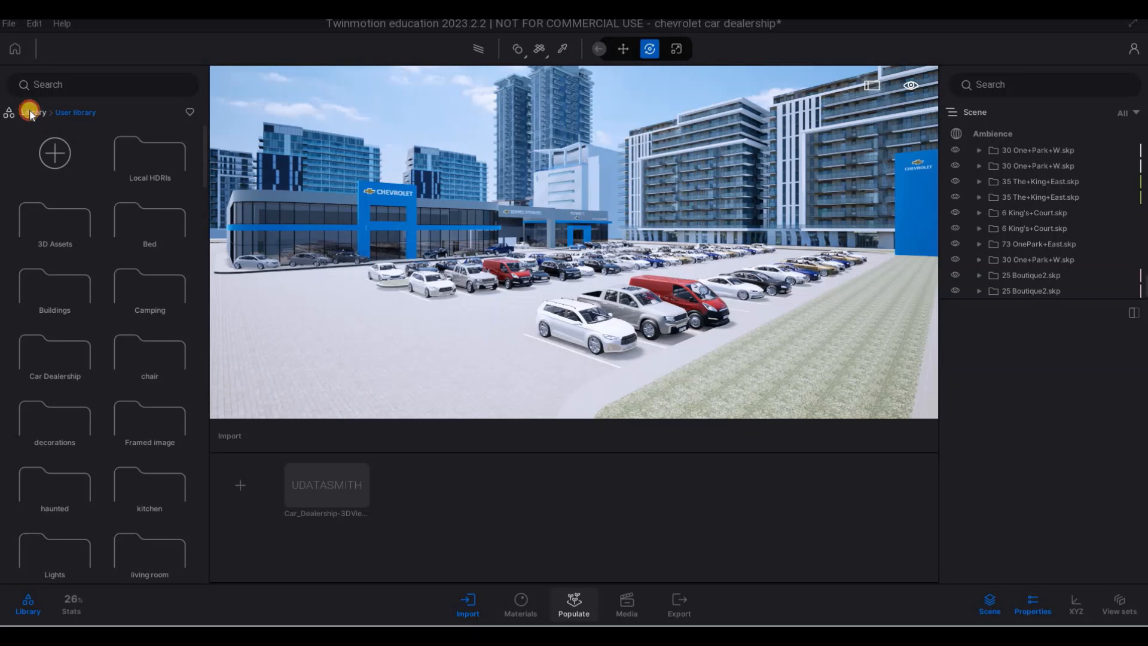
click(52, 128)
click(136, 158)
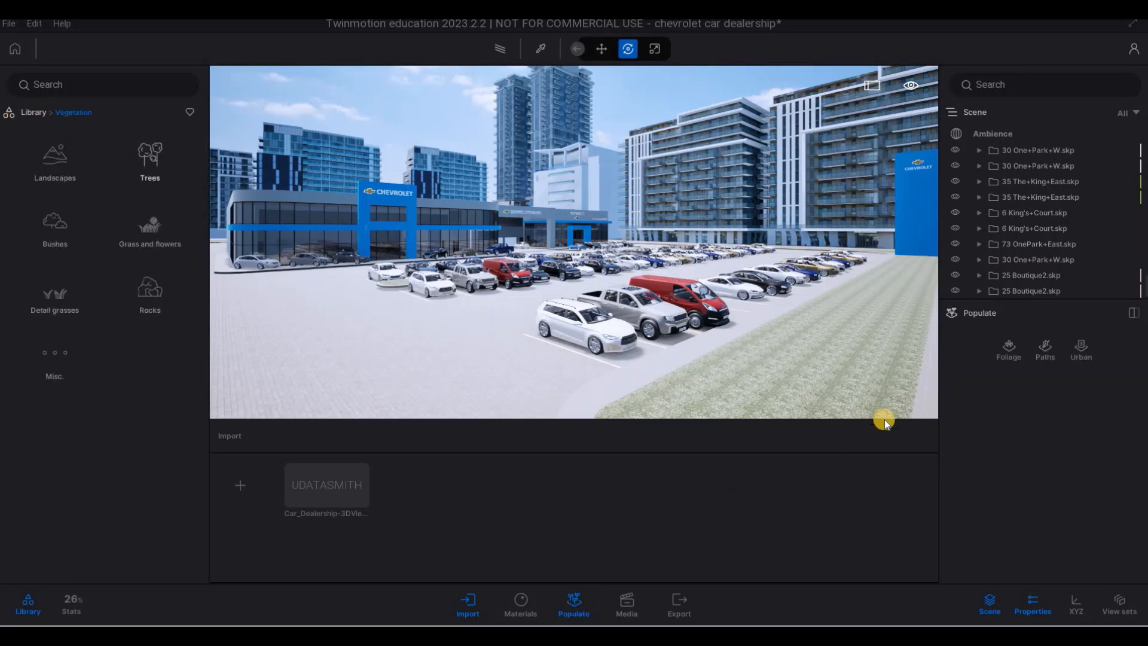
click(1011, 350)
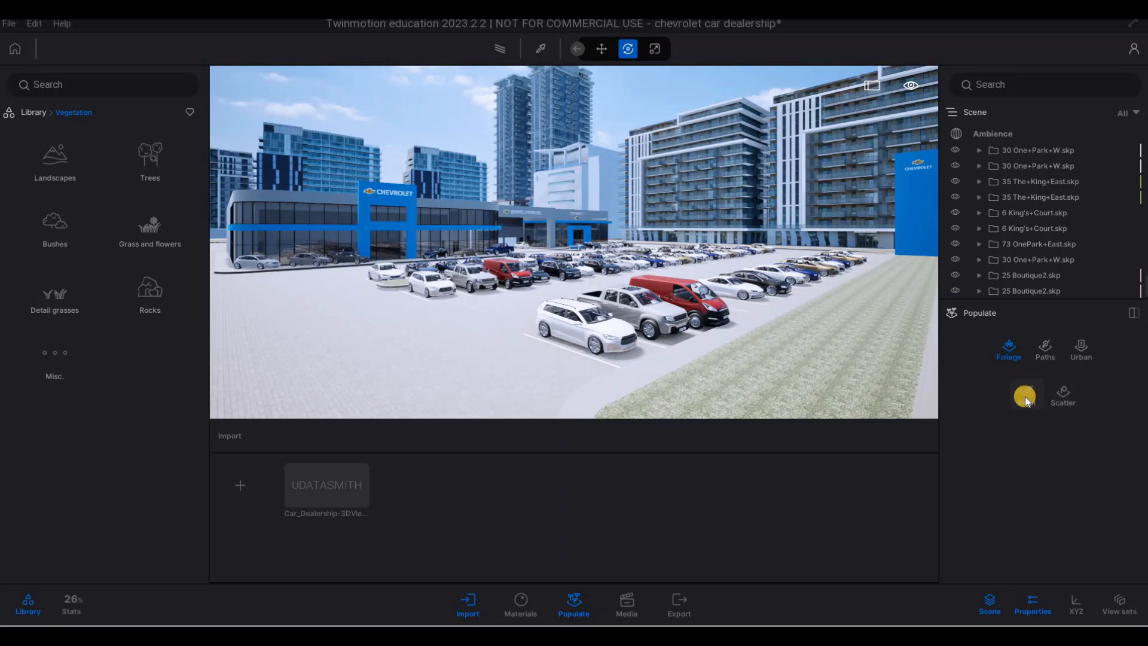
click(1027, 398)
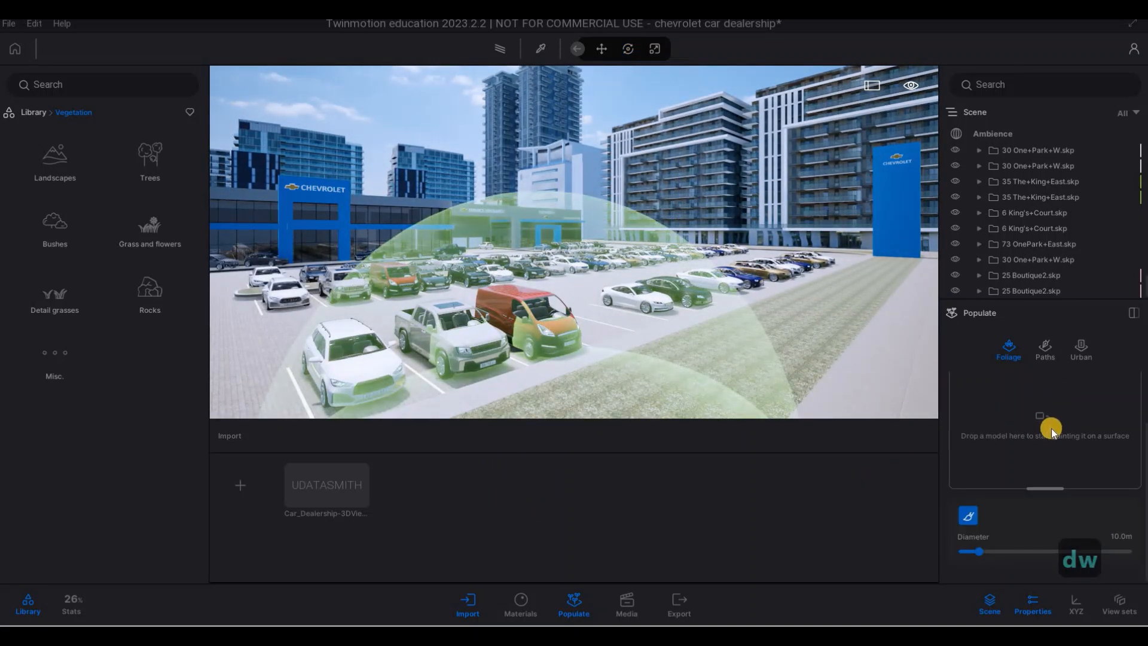
key(Escape)
key(Escape)
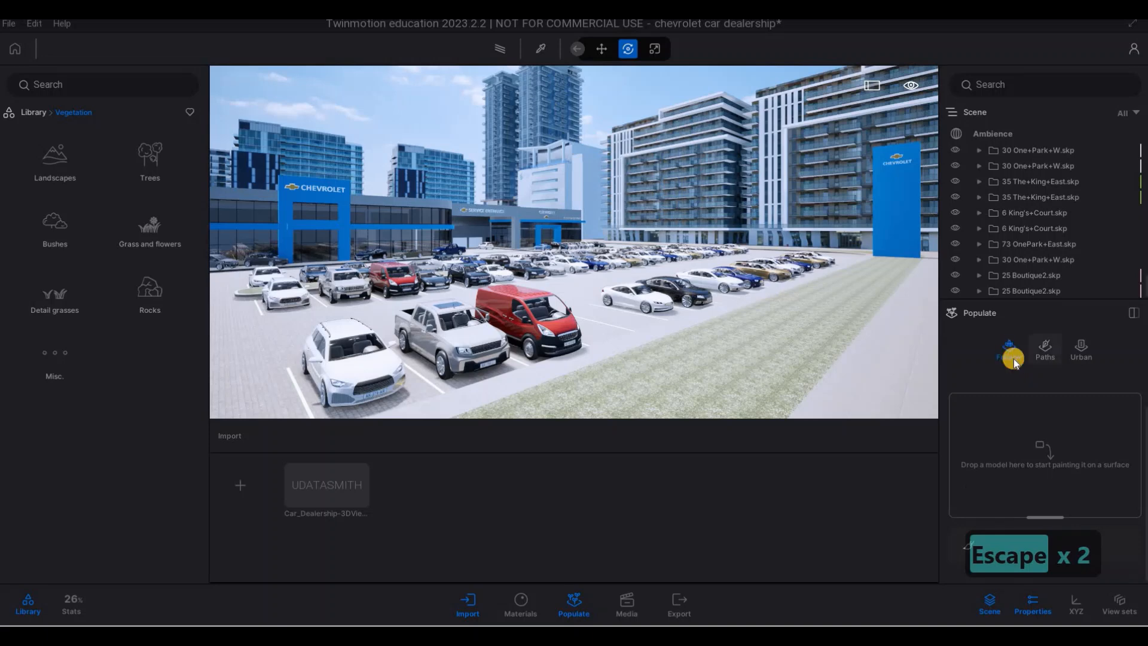
key(Escape)
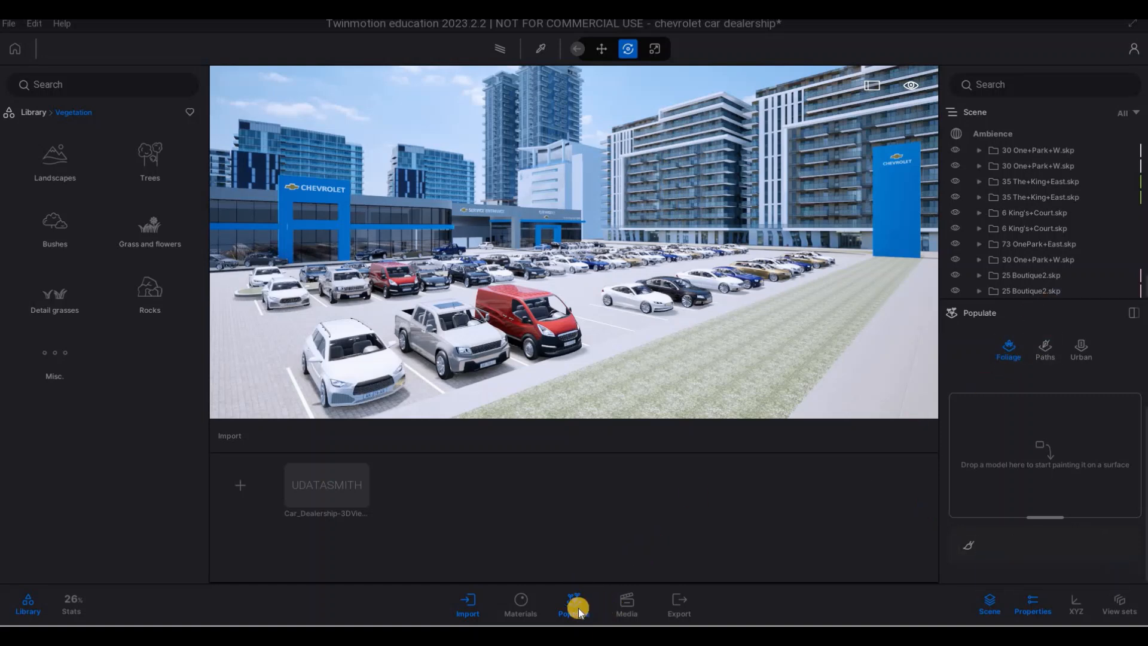
- Add Long grass 01 and Long grass 04 from the Grass and flowers library to the foliage paint set
click(601, 608)
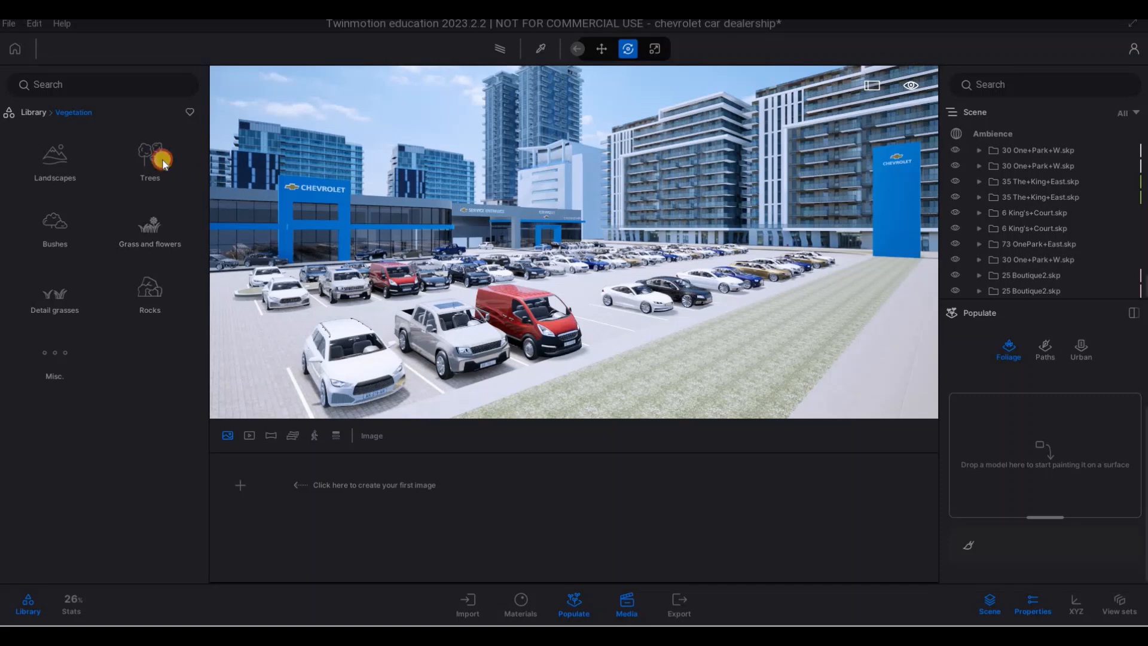
click(76, 113)
click(124, 209)
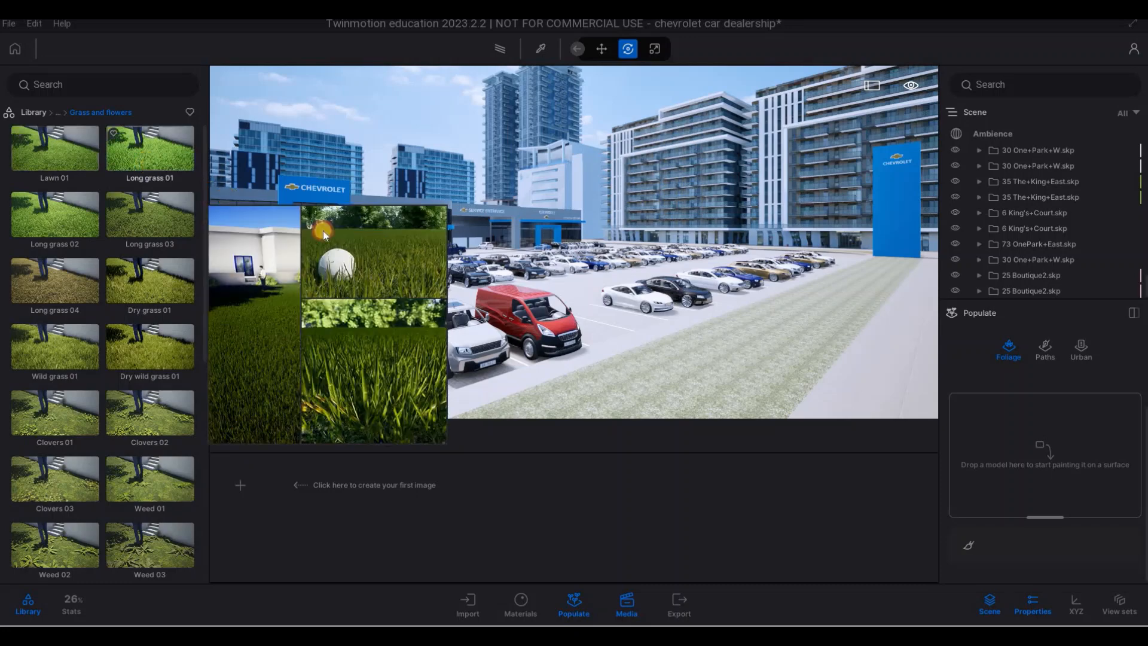
mouse_move(751, 360)
mouse_down()
mouse_move(1024, 436)
mouse_move(968, 442)
mouse_move(984, 418)
mouse_up()
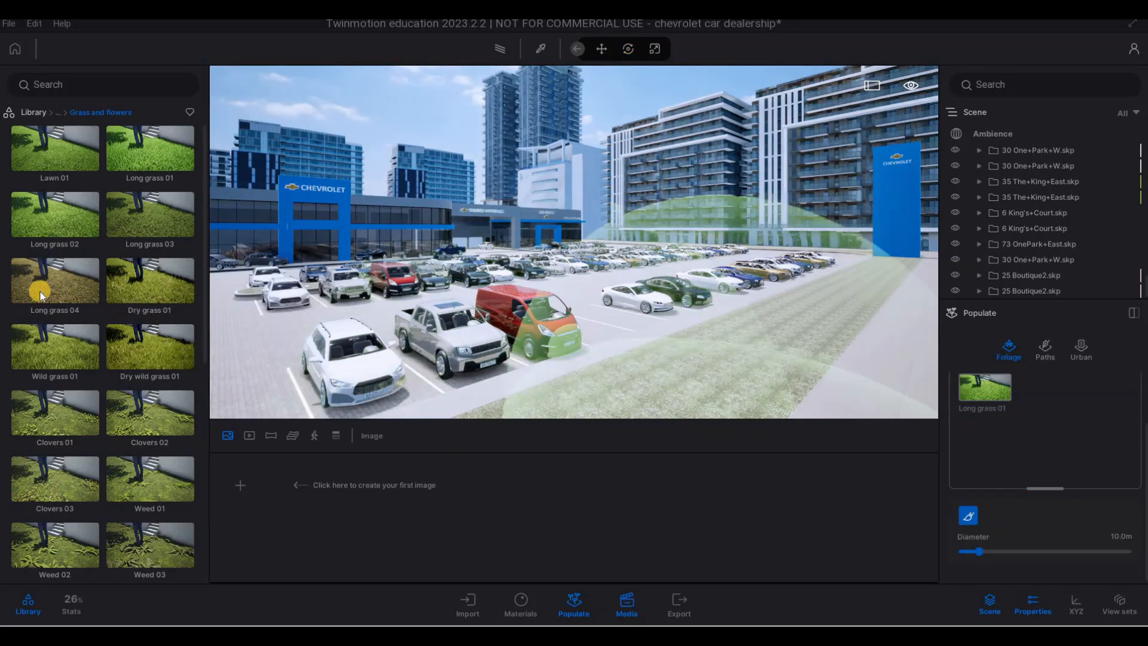
mouse_move(48, 300)
mouse_down()
mouse_move(1042, 463)
mouse_move(1015, 454)
mouse_up()
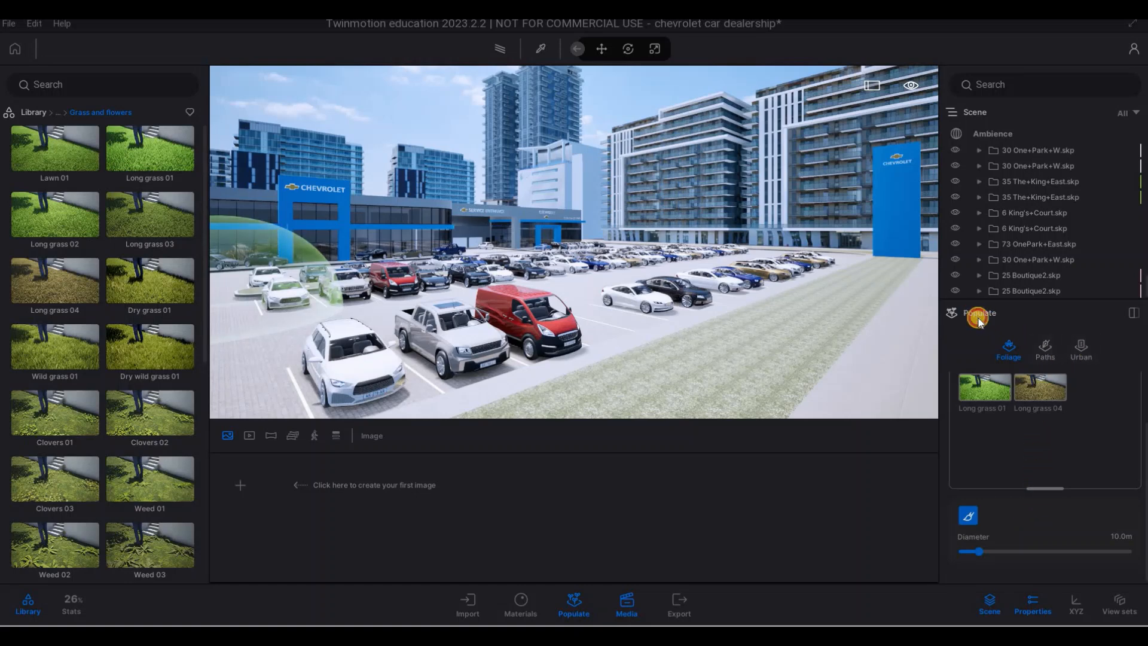
click(1048, 353)
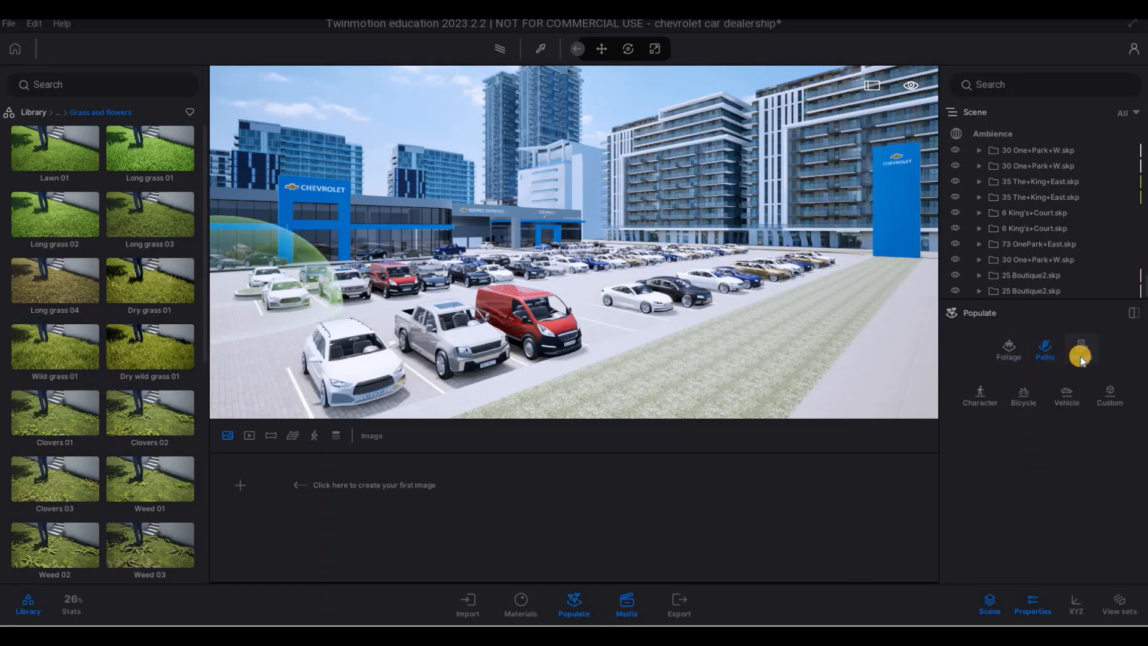
click(1071, 366)
click(1011, 360)
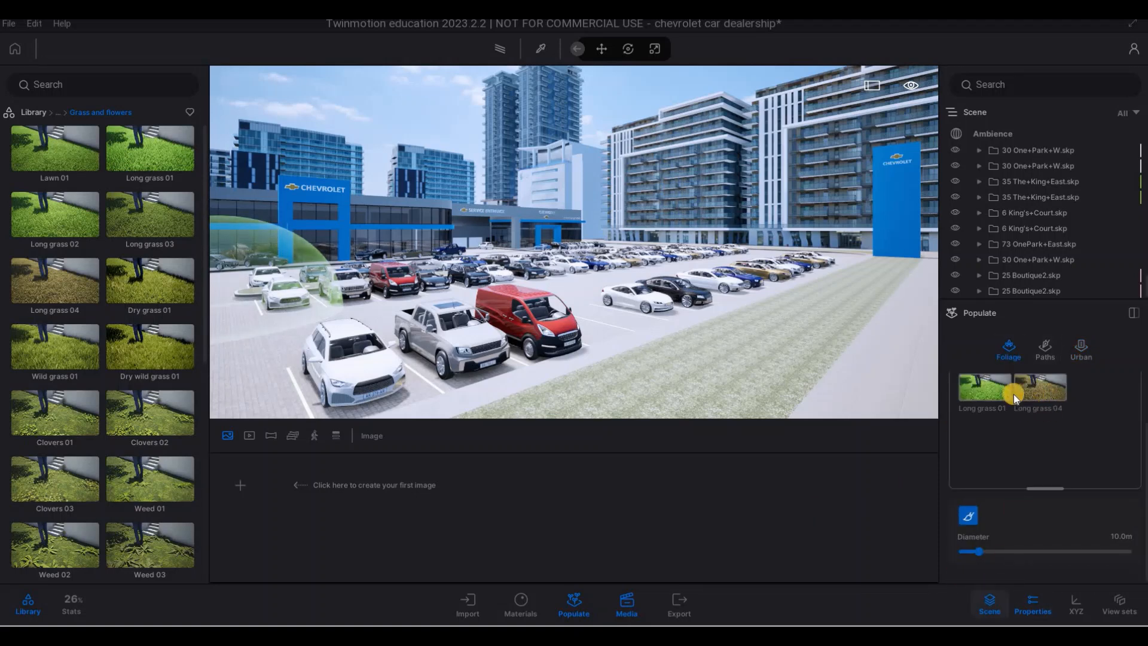
- Leave foliage painting, select both long grasses in the paint set and examine their density, size and growth details
key(Escape)
key(Escape)
key(Escape)
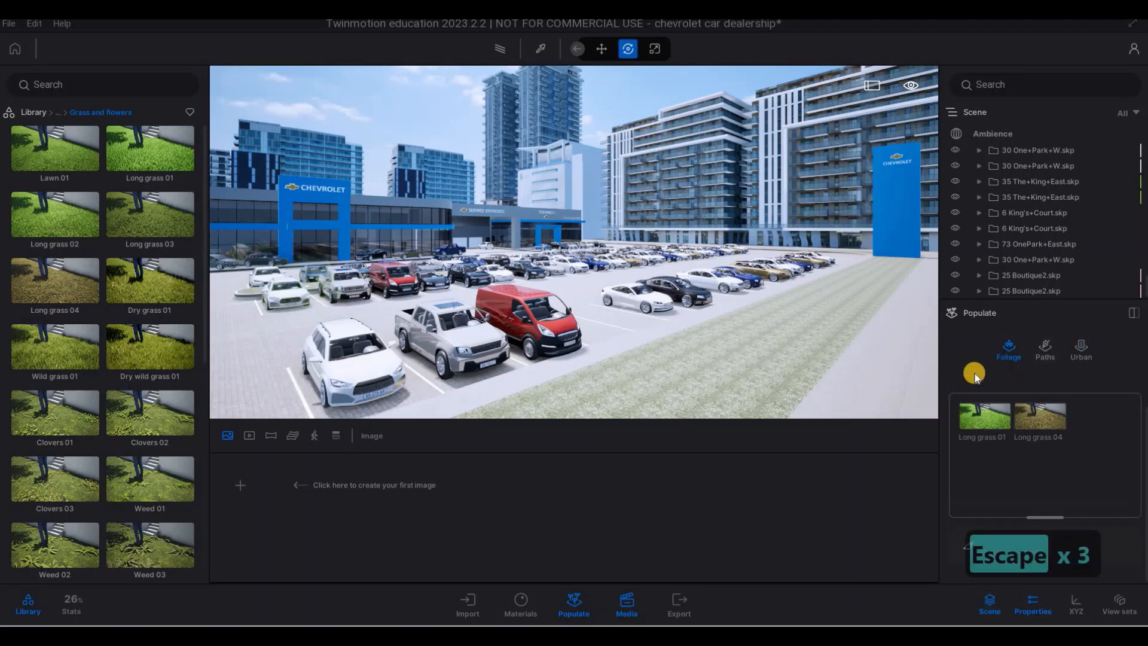
click(1041, 411)
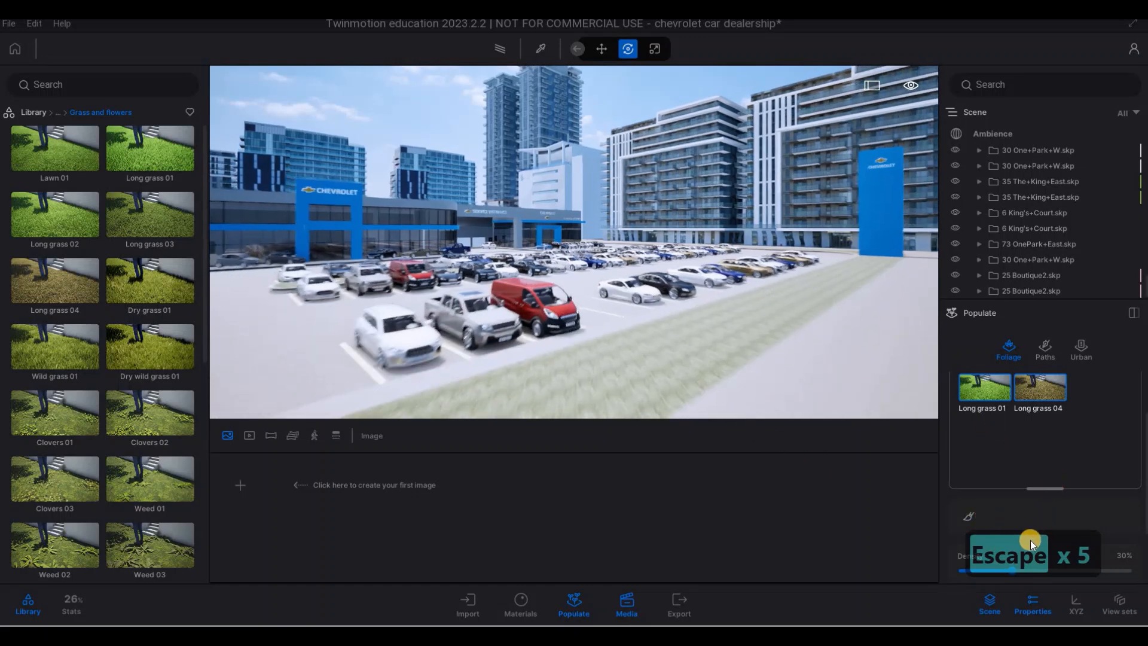
scroll(1015, 529, down, 3)
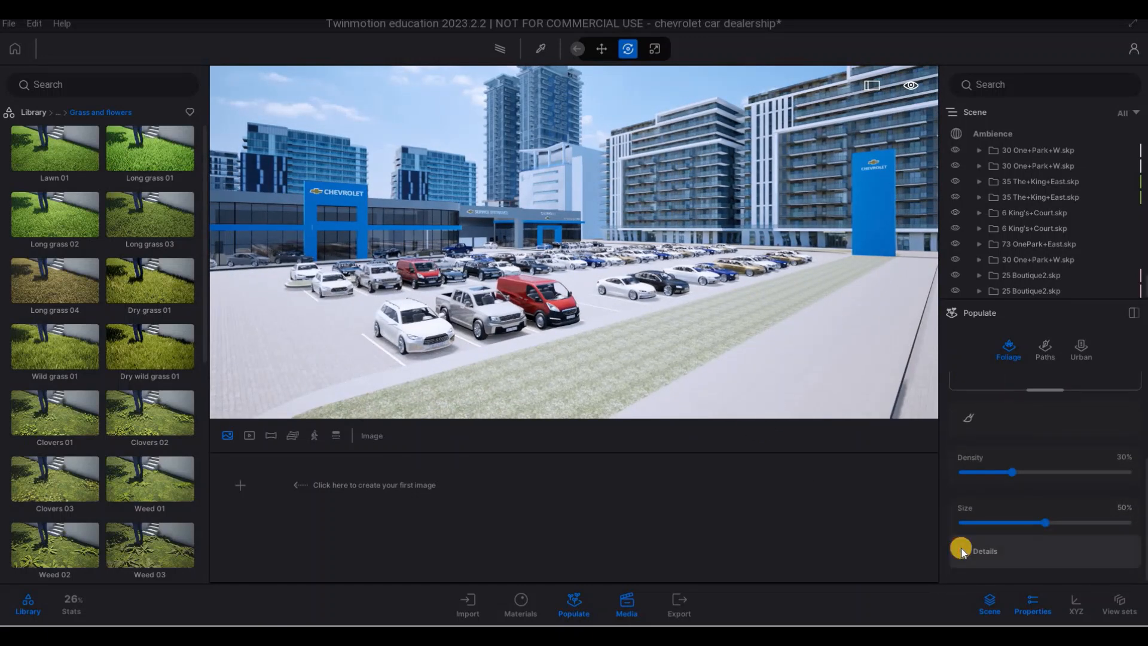
click(1031, 537)
scroll(1028, 538, down, 2)
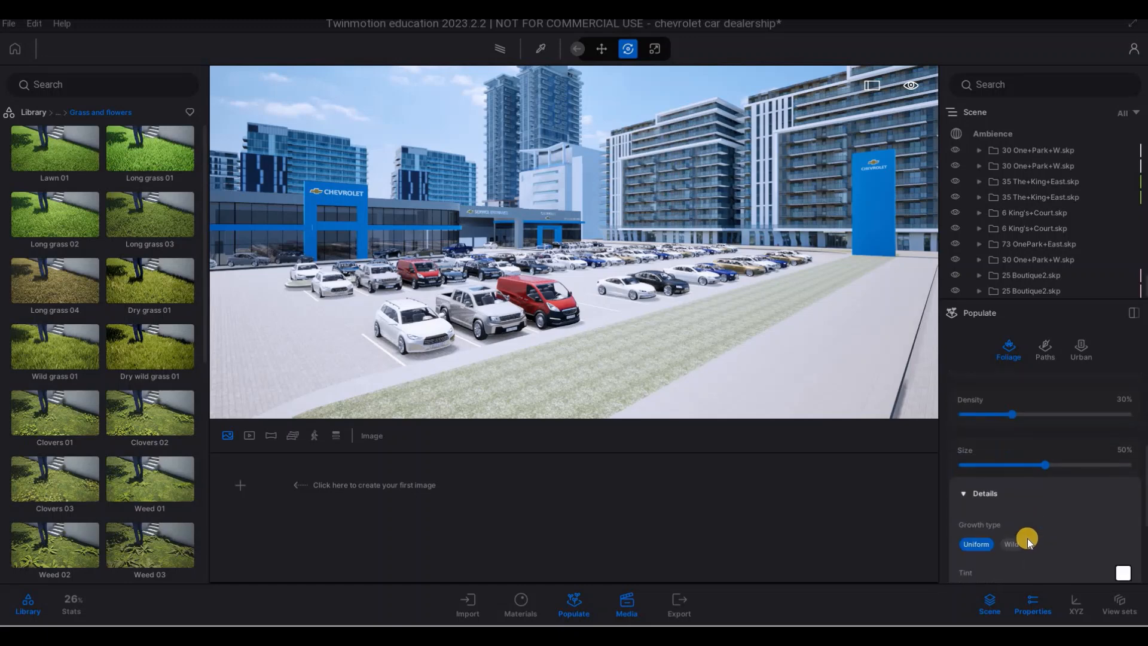
scroll(1007, 532, down, 1)
key(Escape)
key(Escape)
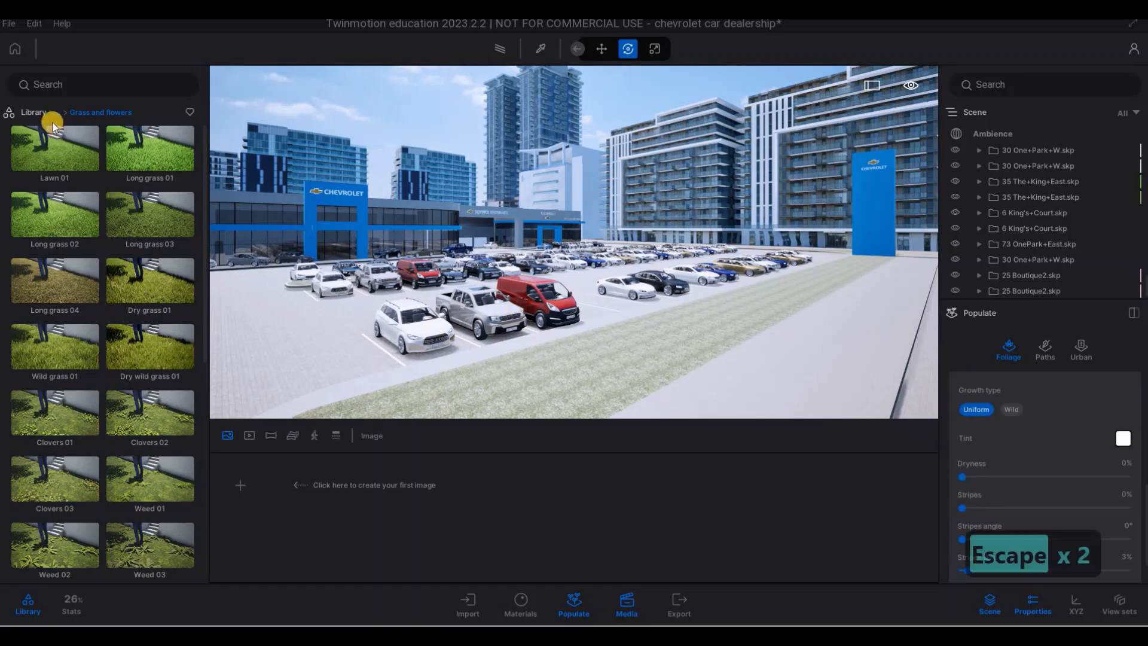
- Return the library to its main categories and show the Populate foliage settings in their own column beside the scene list
click(34, 113)
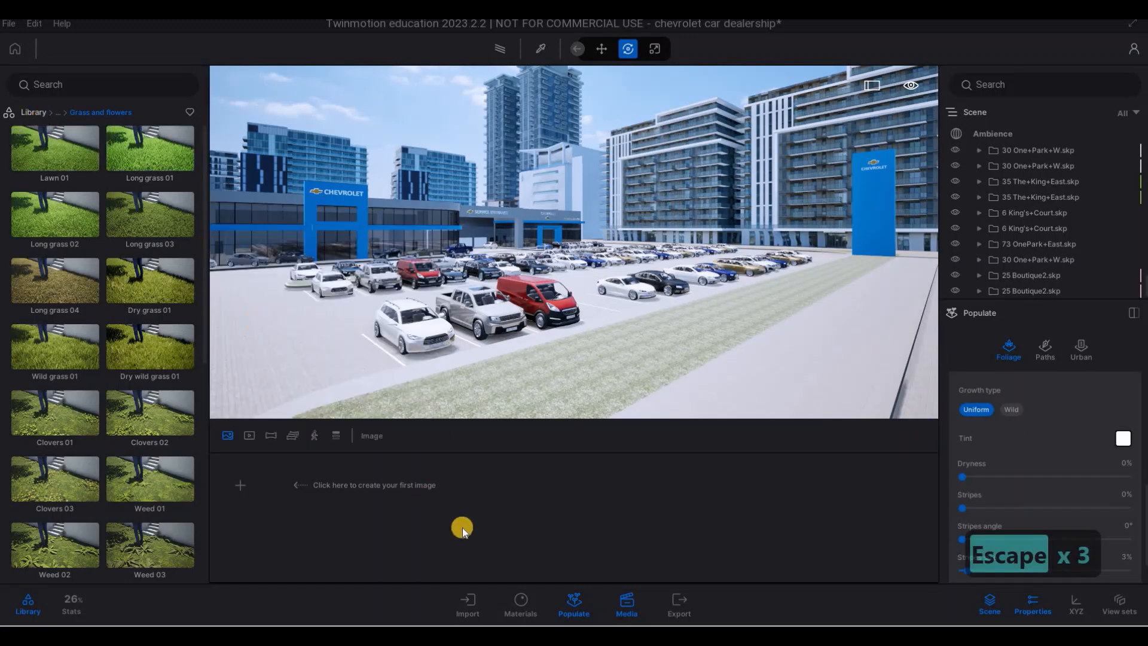
click(472, 605)
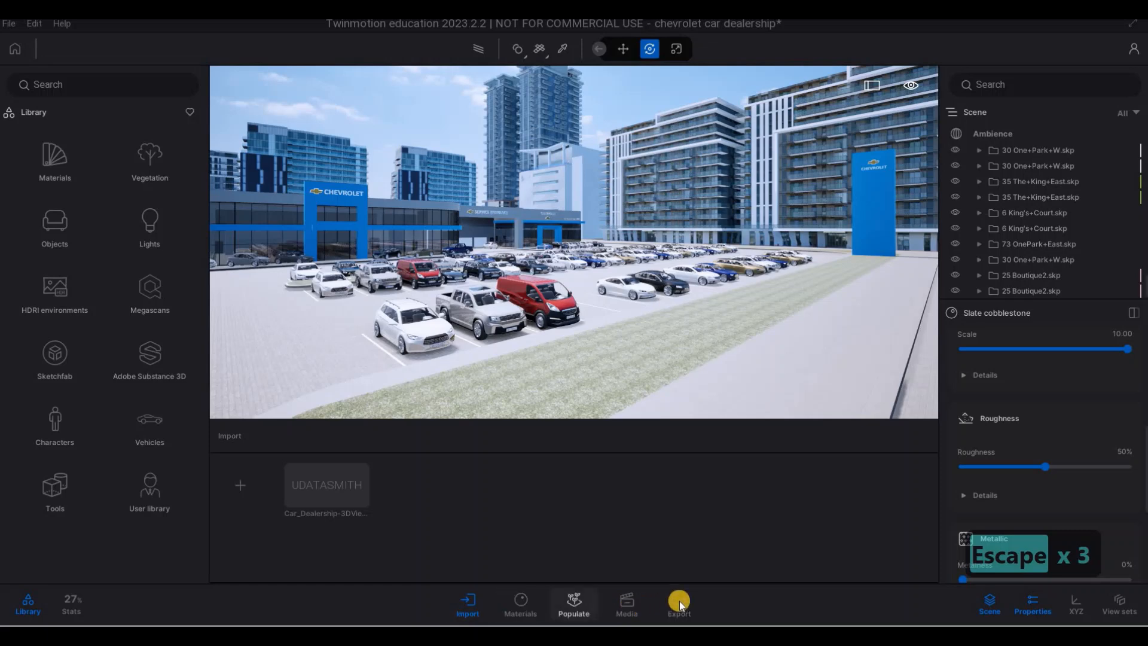
key(Escape)
click(1019, 261)
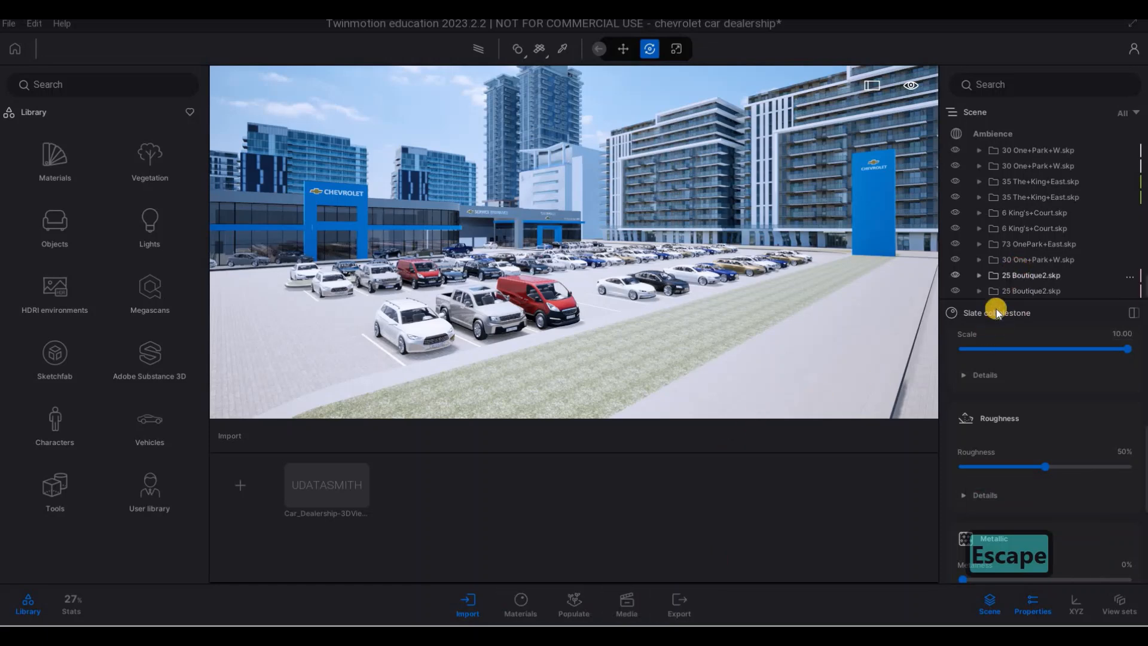
key(Escape)
key(Escape)
click(574, 603)
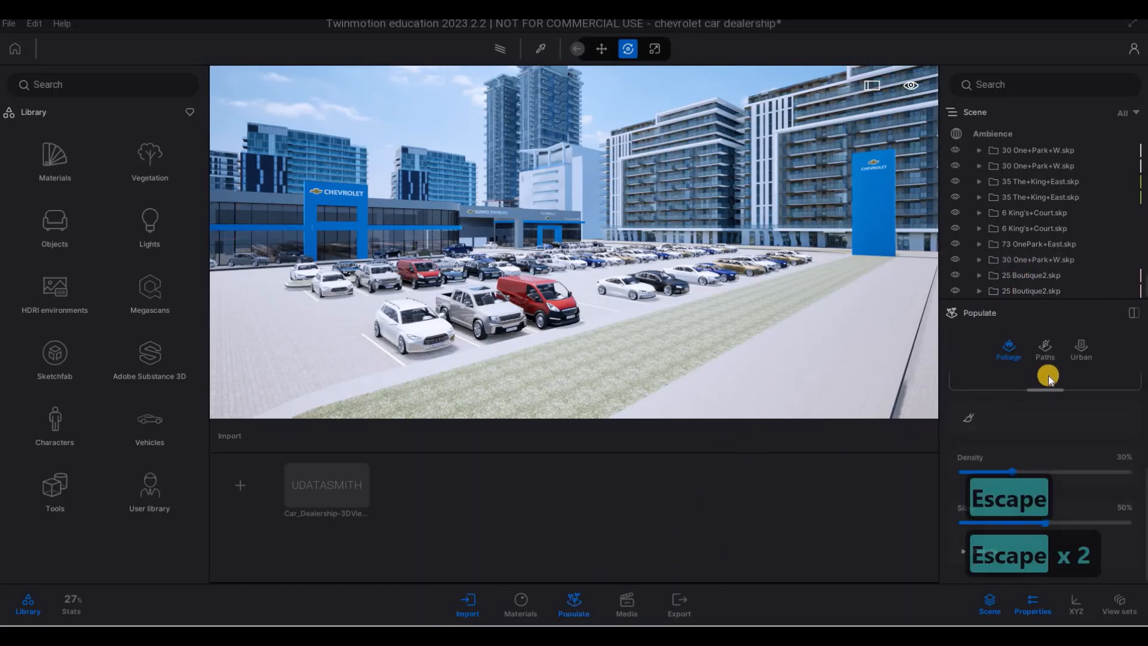
click(1133, 315)
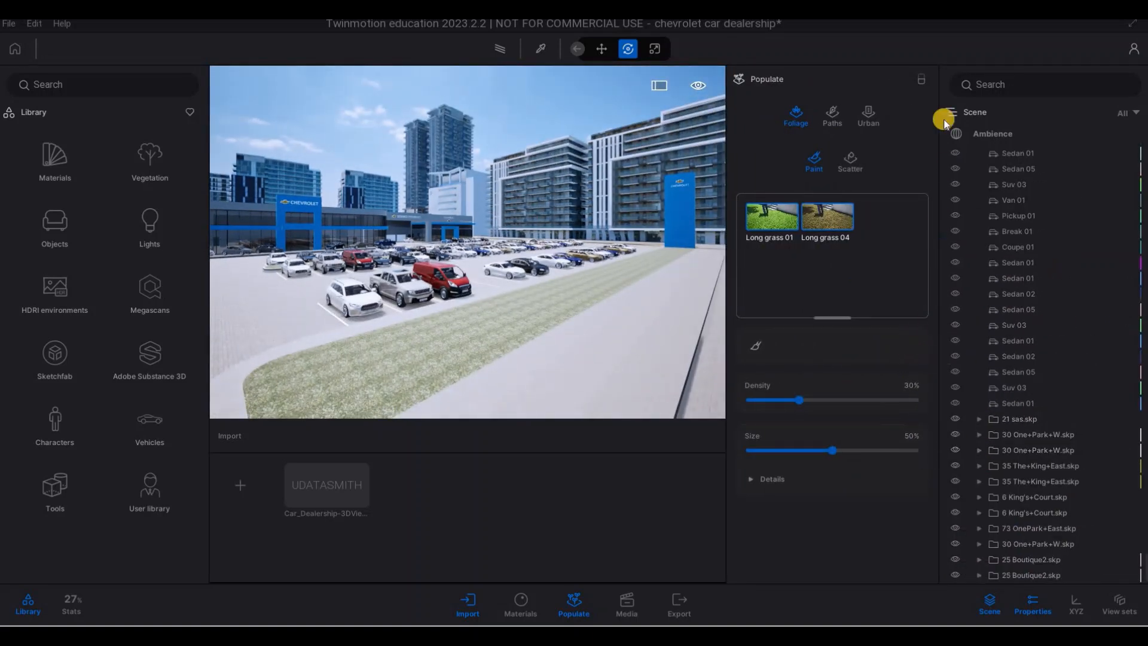
- Dock the Populate settings back under the scene list and switch the foliage mode from Paint to Scatter
click(926, 82)
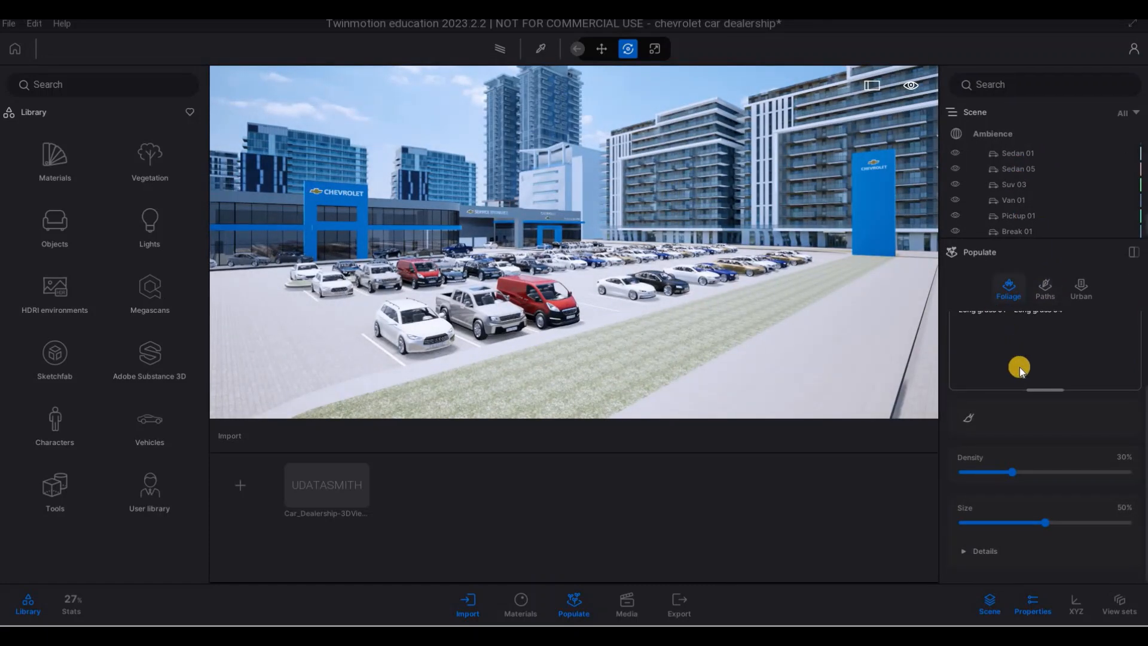
scroll(1020, 367, up, 3)
click(1050, 352)
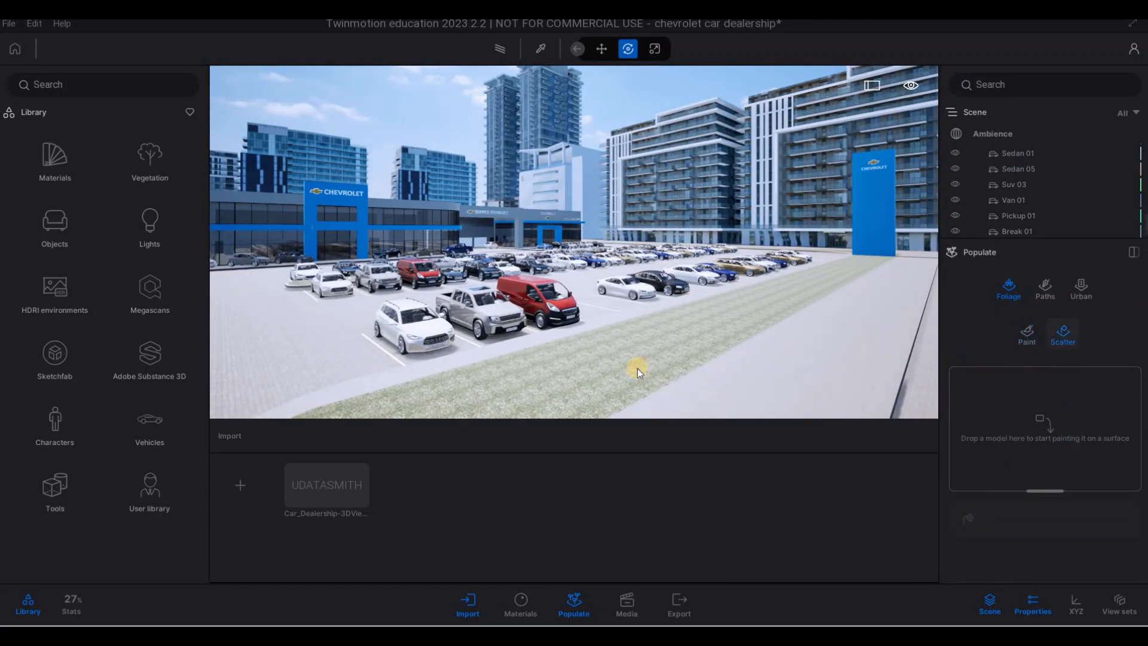
- Add Long grass 01 and Long grass 04 from the Grass and flowers library to the foliage scatter set
click(153, 170)
click(151, 224)
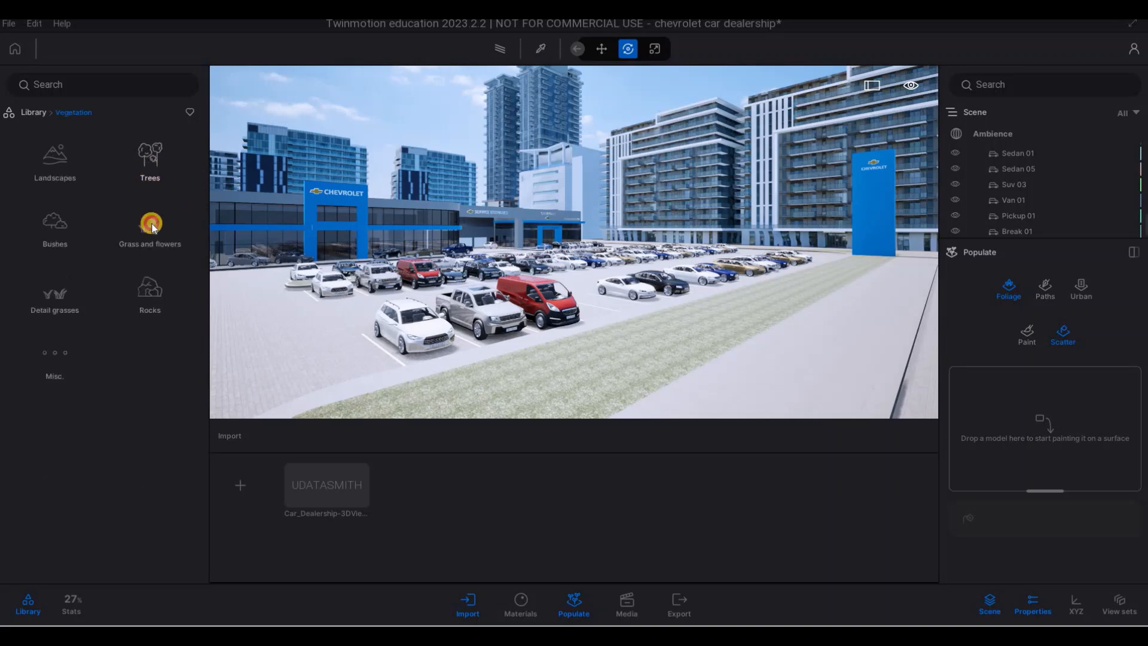
drag(128, 157, 1025, 412)
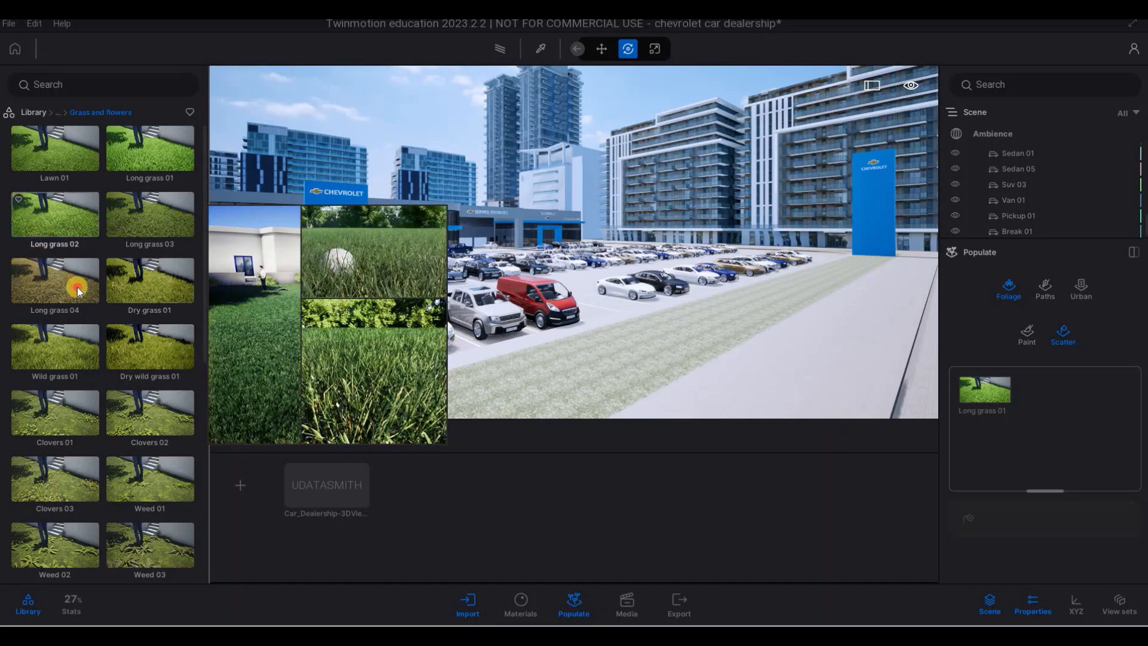
drag(77, 287, 1012, 447)
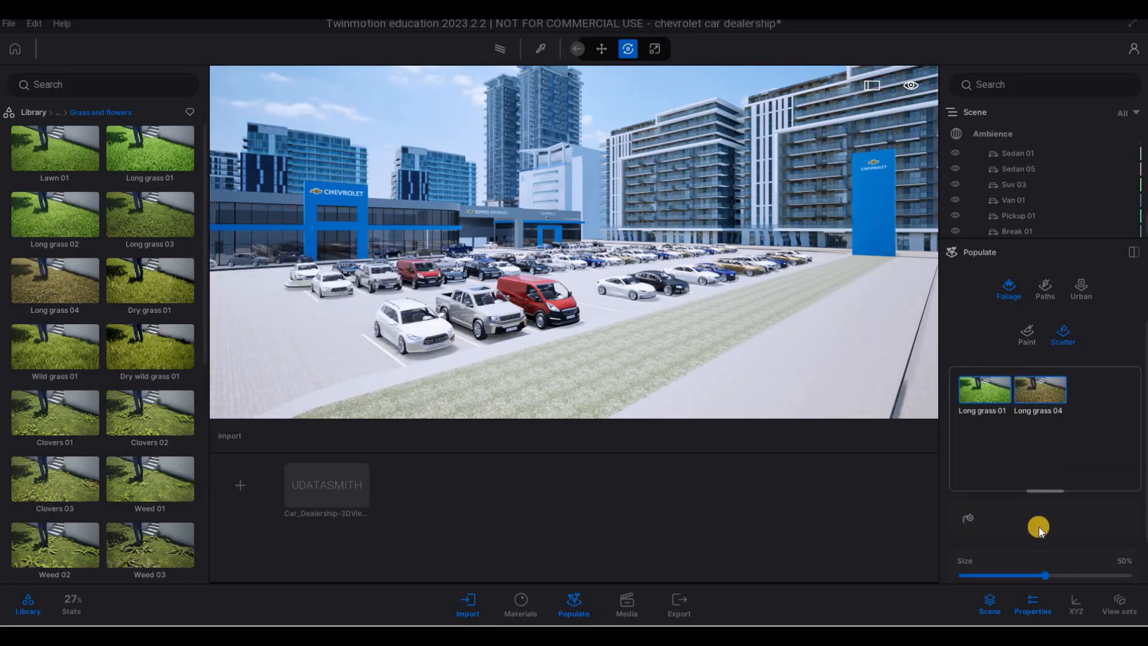
- Review the scatter grasses' size and growth details and scatter both long grasses over the strip beside the front row of parked cars
scroll(1039, 527, down, 2)
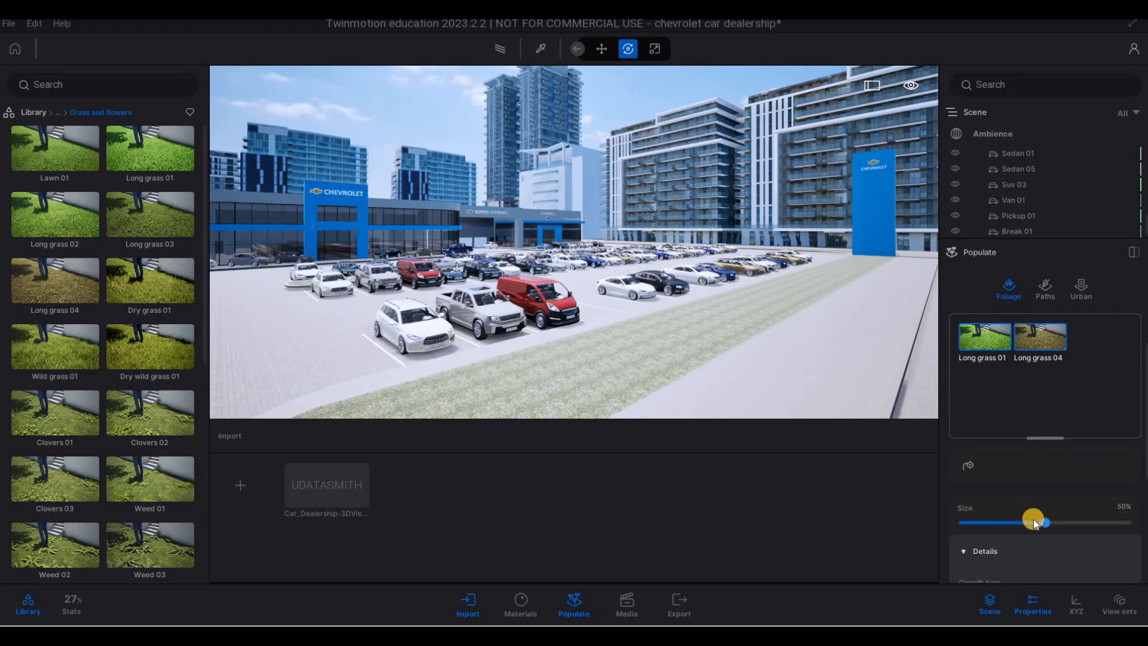
scroll(1033, 520, down, 9)
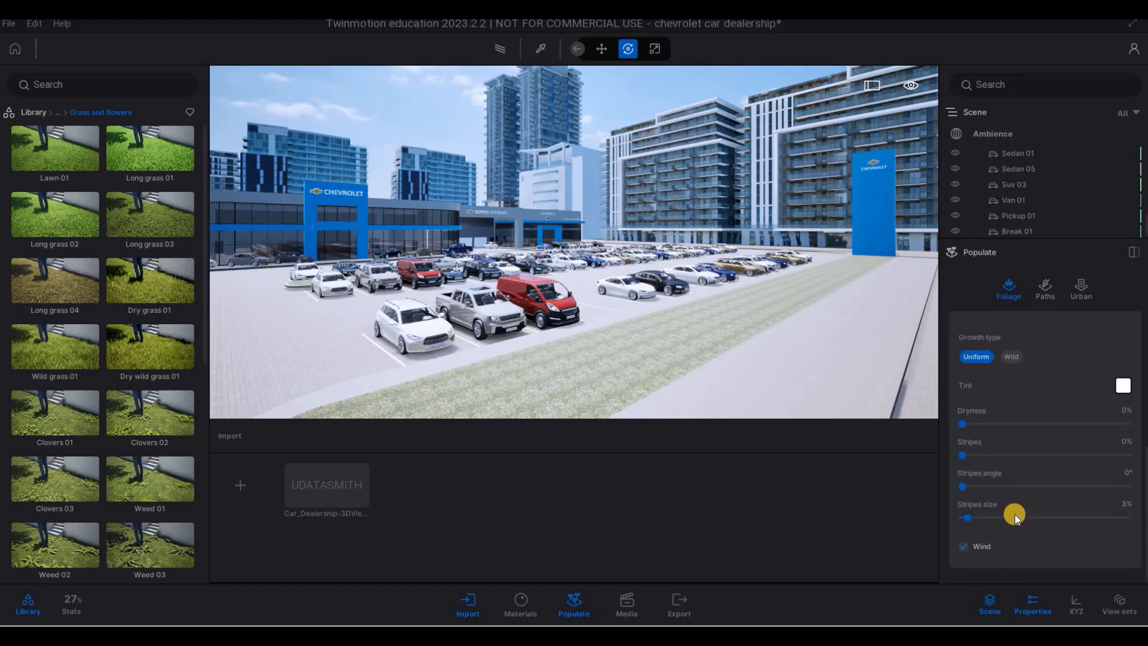
scroll(1041, 419, up, 6)
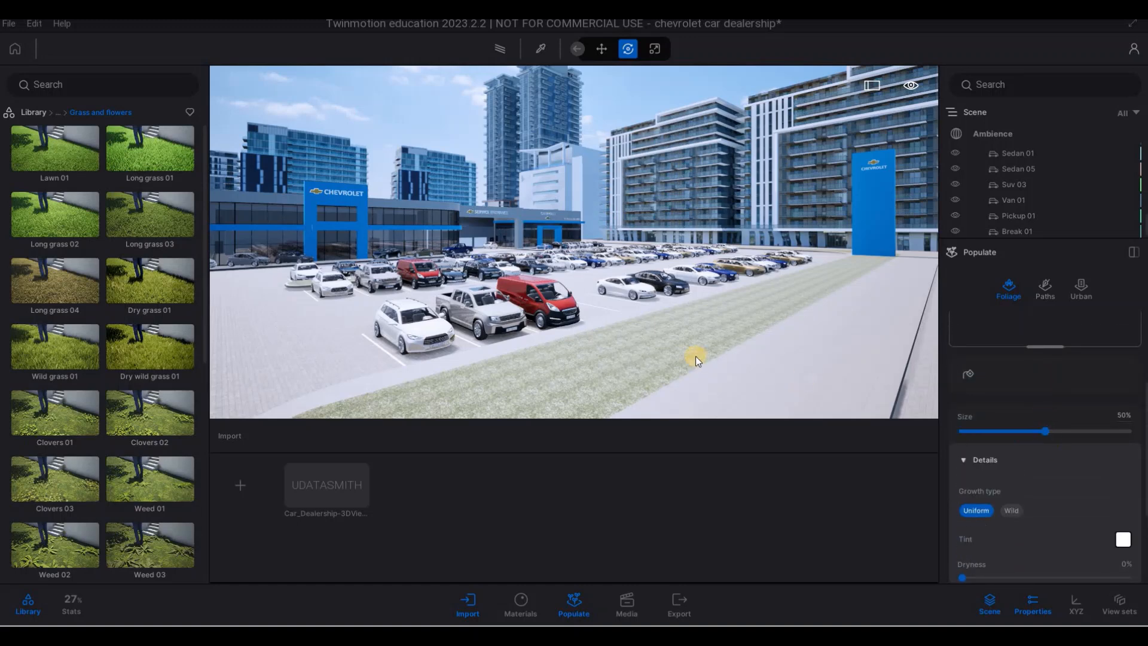
click(978, 431)
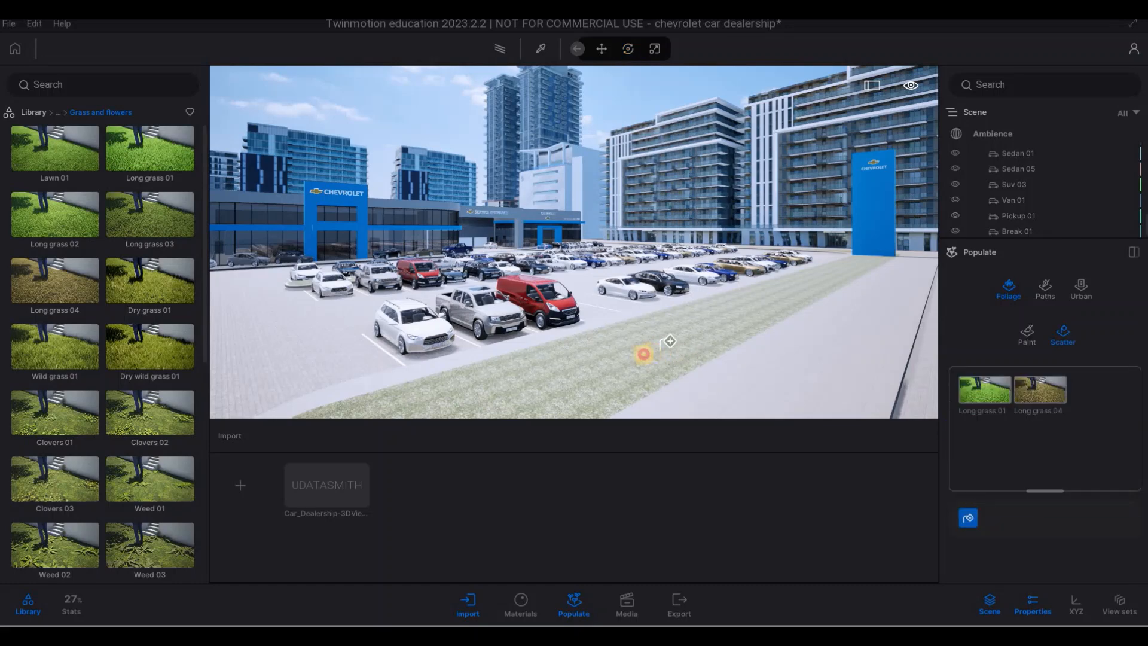
click(643, 353)
key(a)
key(e)
key(q)
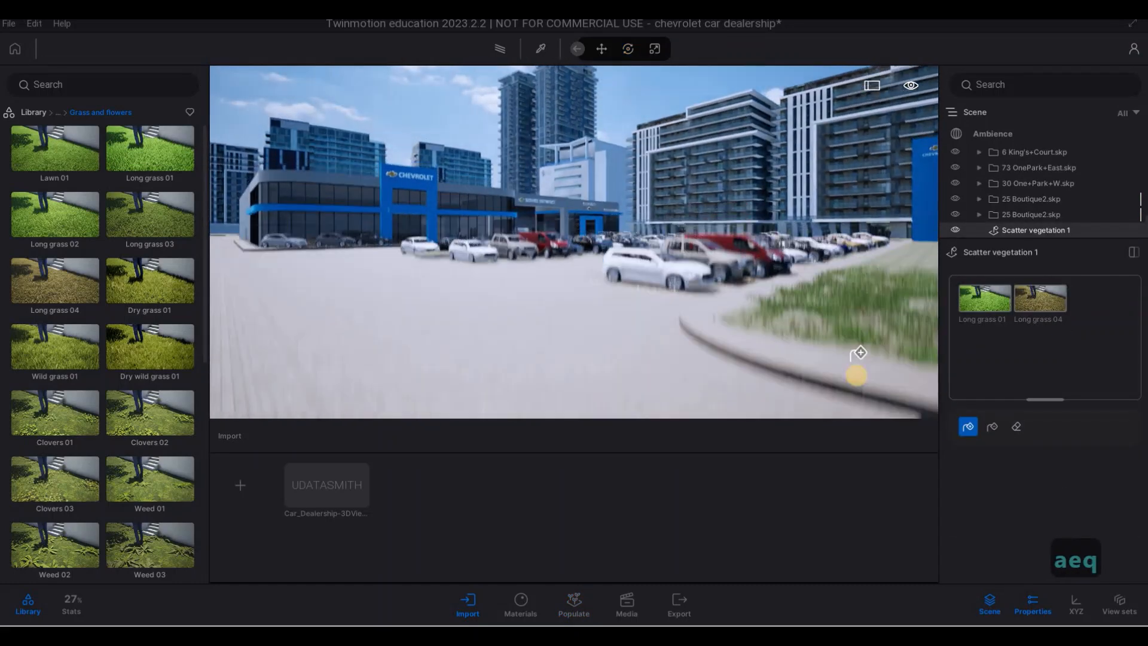
key(d)
key(d)
key(w)
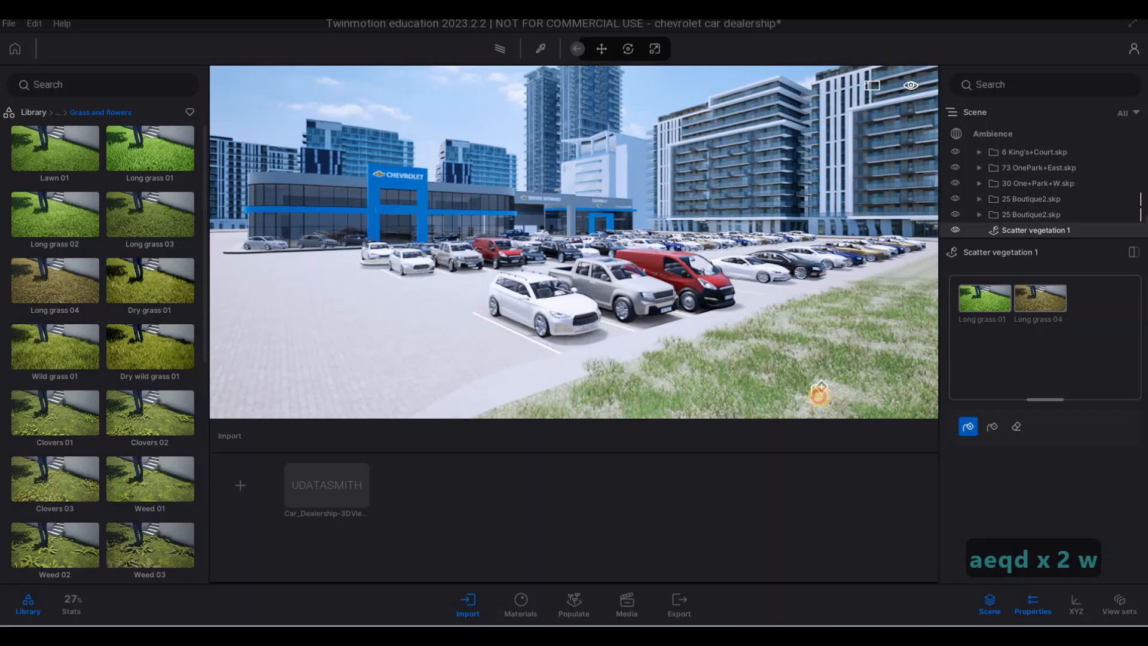
key(s)
key(s)
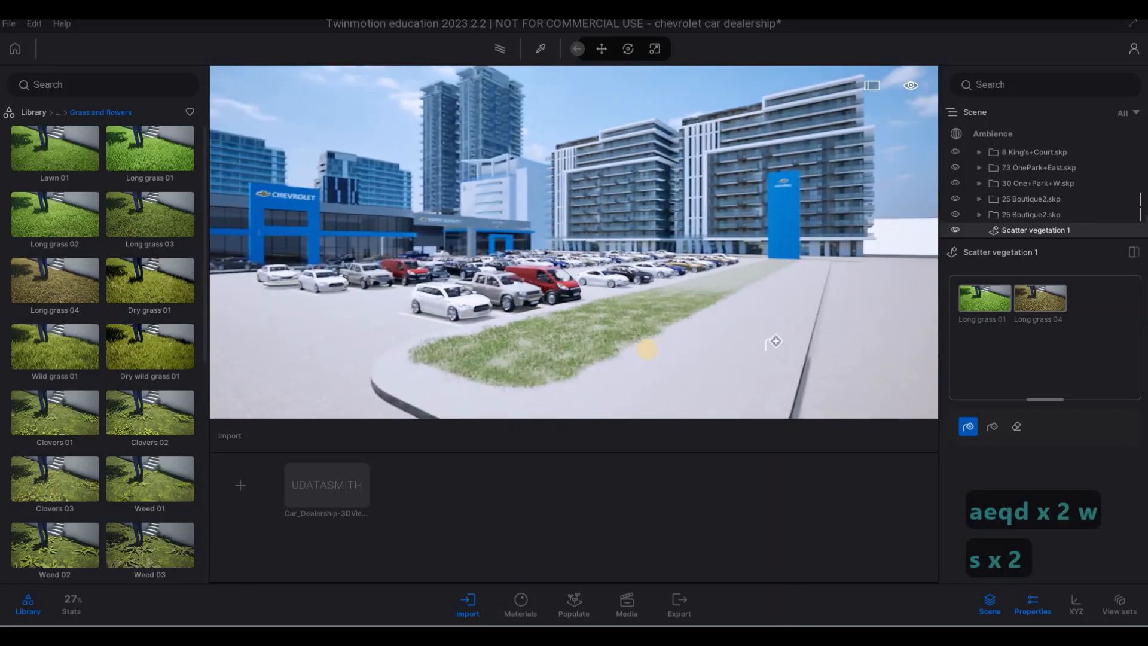
- Scatter the two long grasses over the green strip in front of the apartment buildings
key(d)
key(w)
key(q)
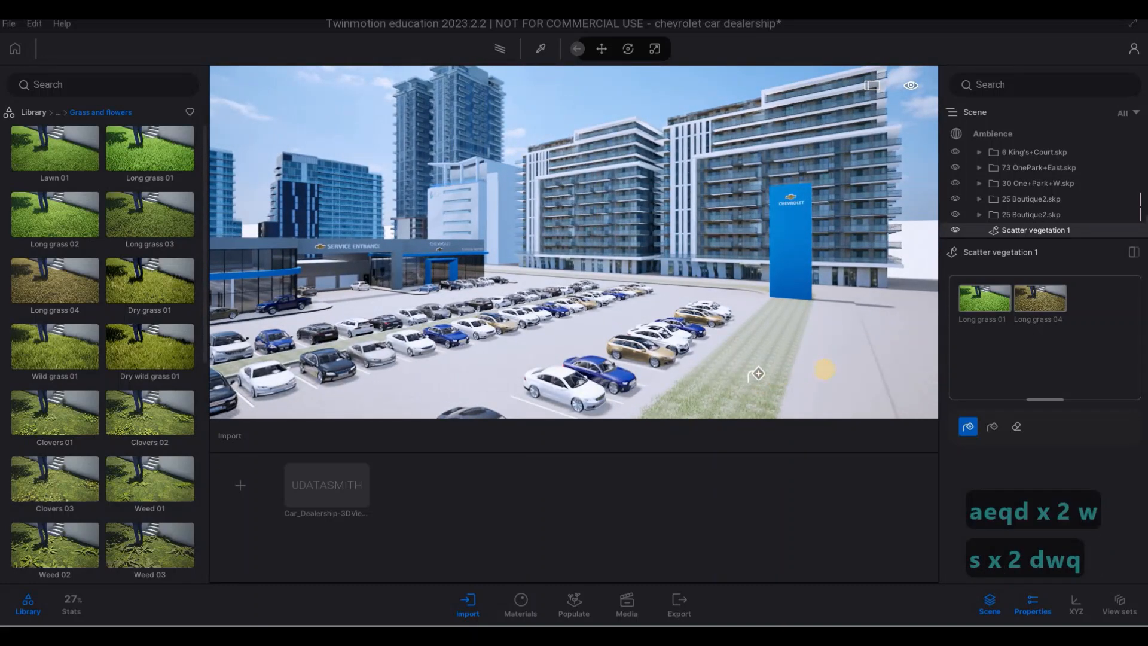
key(w)
key(w)
key(d)
key(q)
key(e)
key(e)
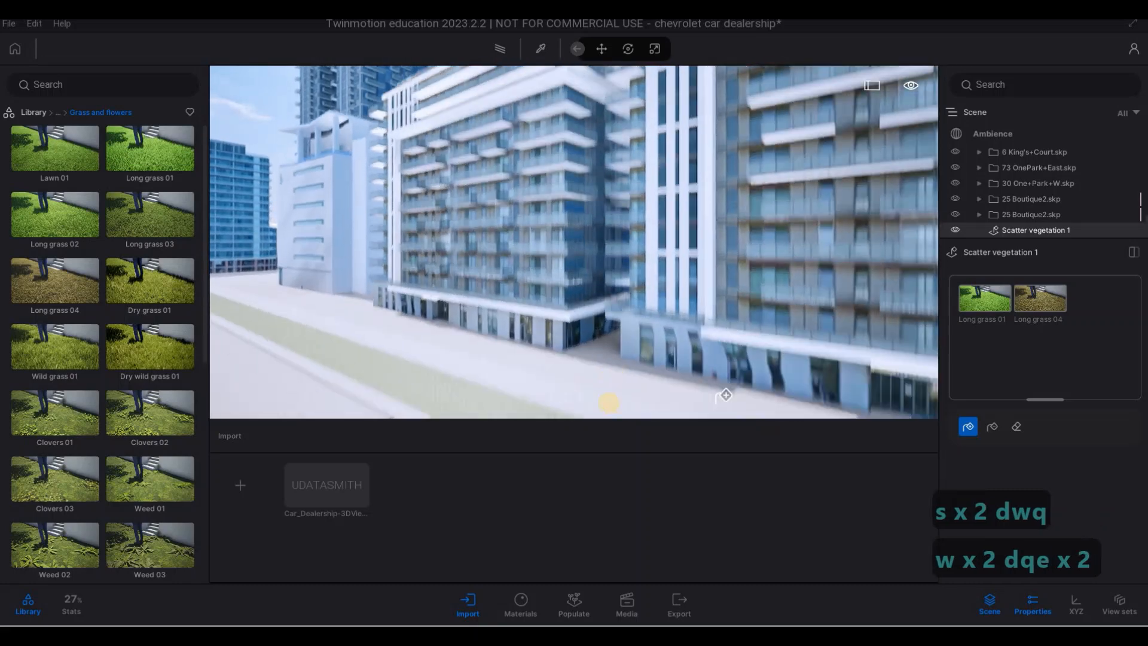
key(w)
key(e)
key(w)
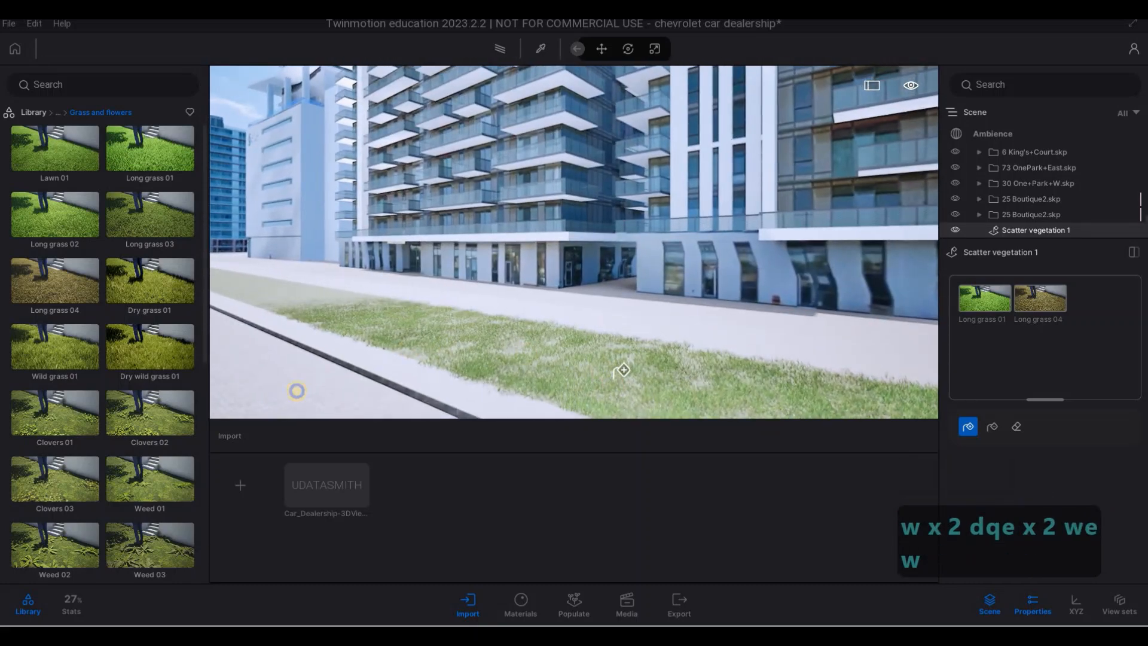
- Scatter the two long grasses over the median between the rows of parked cars
key(a)
key(s)
key(s)
key(q)
key(a)
key(s)
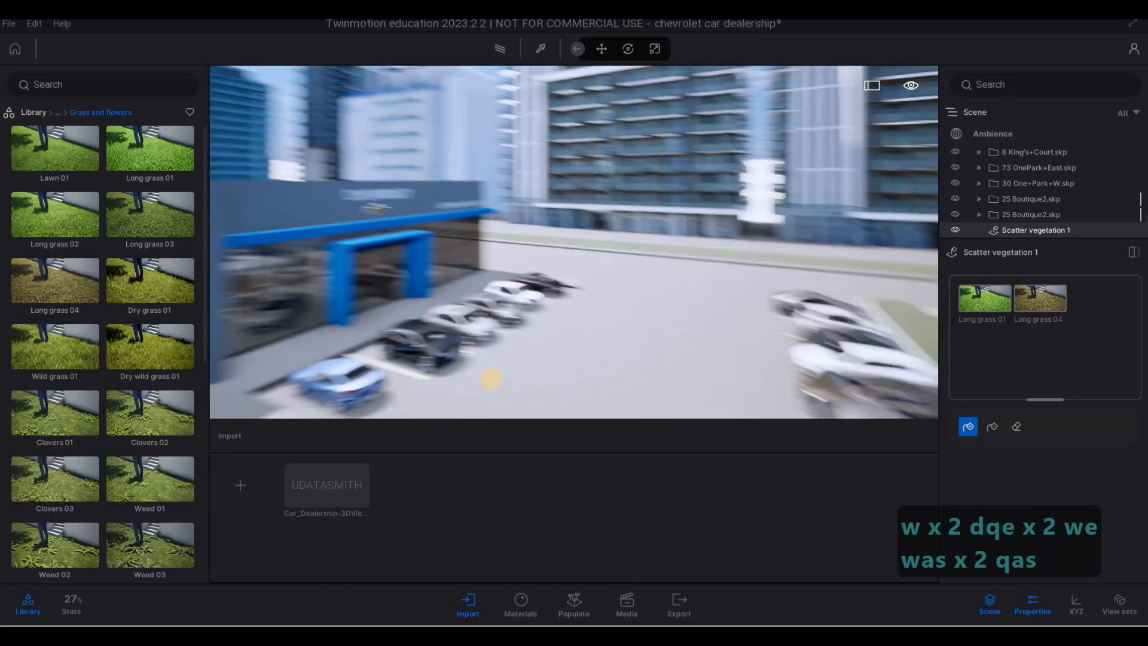
key(d)
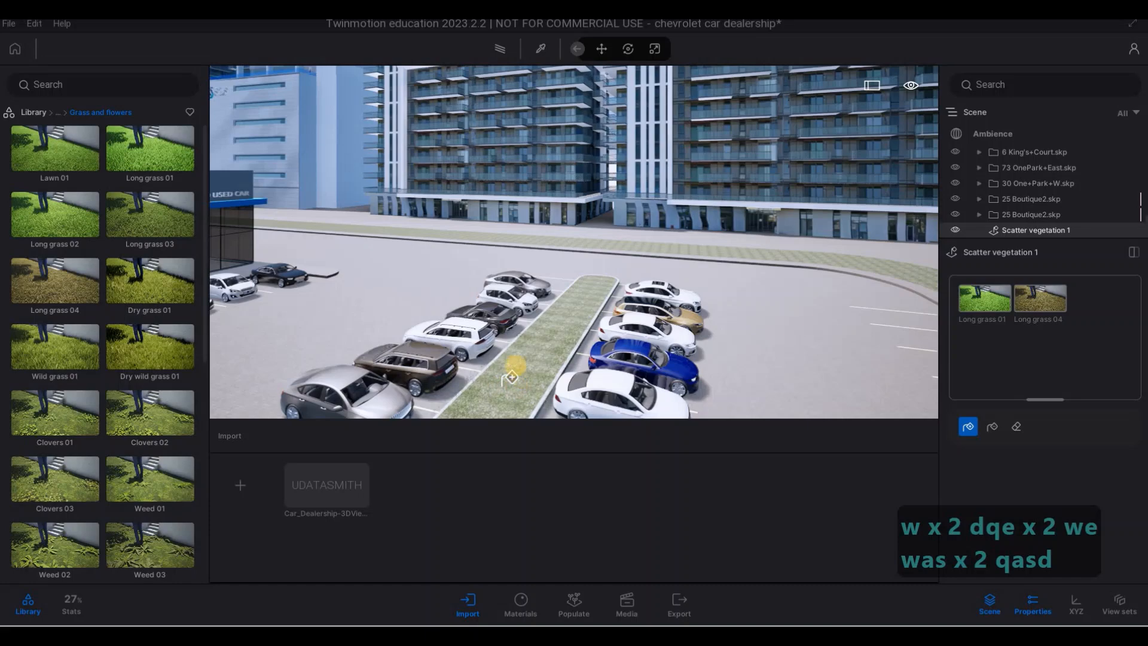
key(a)
key(e)
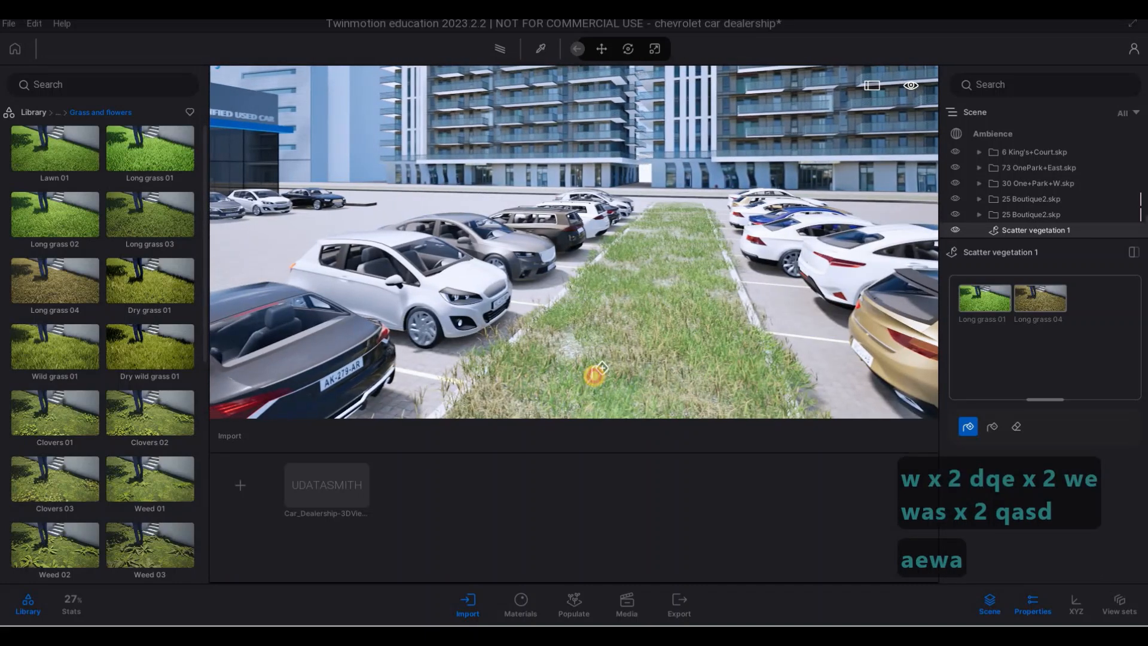
- Scatter the two long grasses over the long strip between the brick buildings and the dealership
key(s)
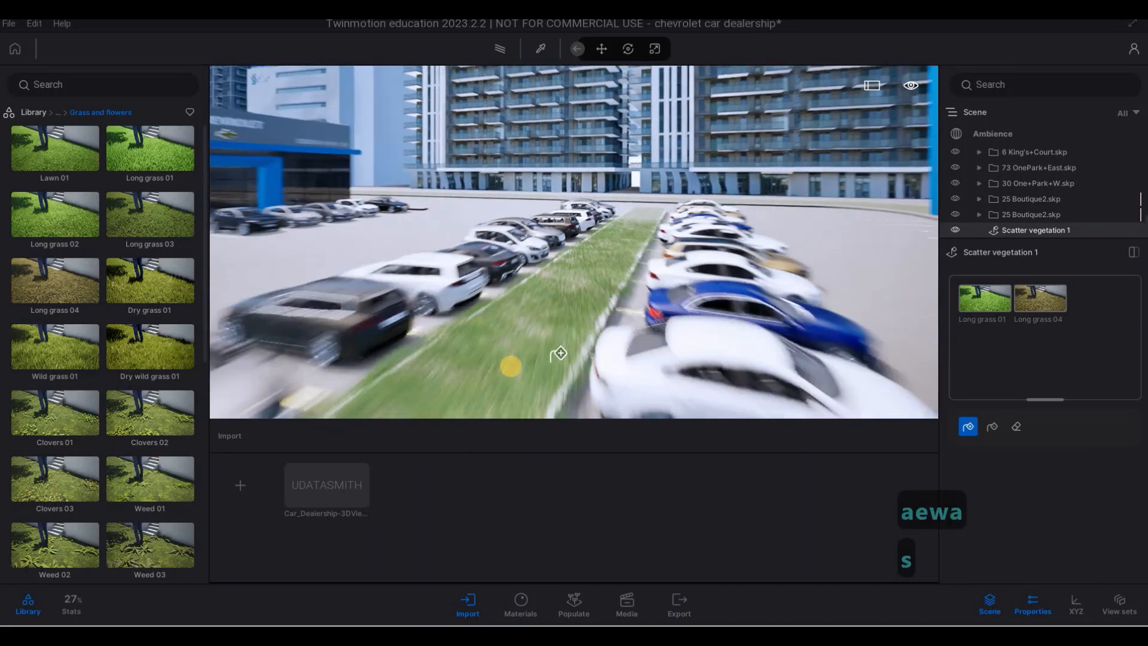
key(a)
key(s)
key(a)
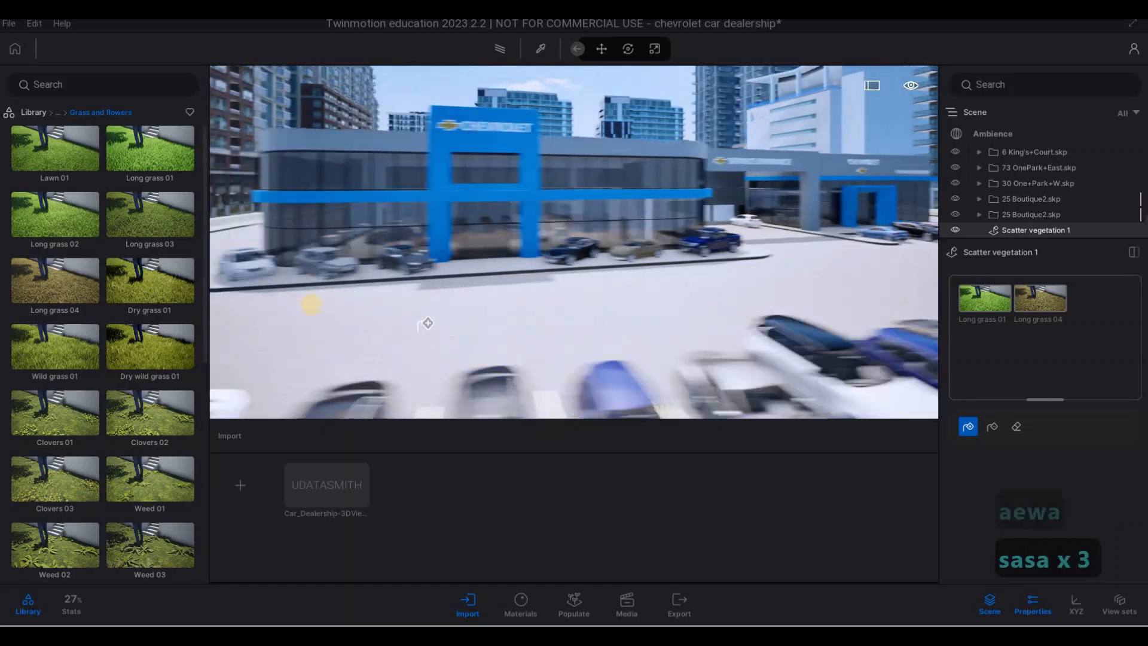
key(w)
key(e)
key(a)
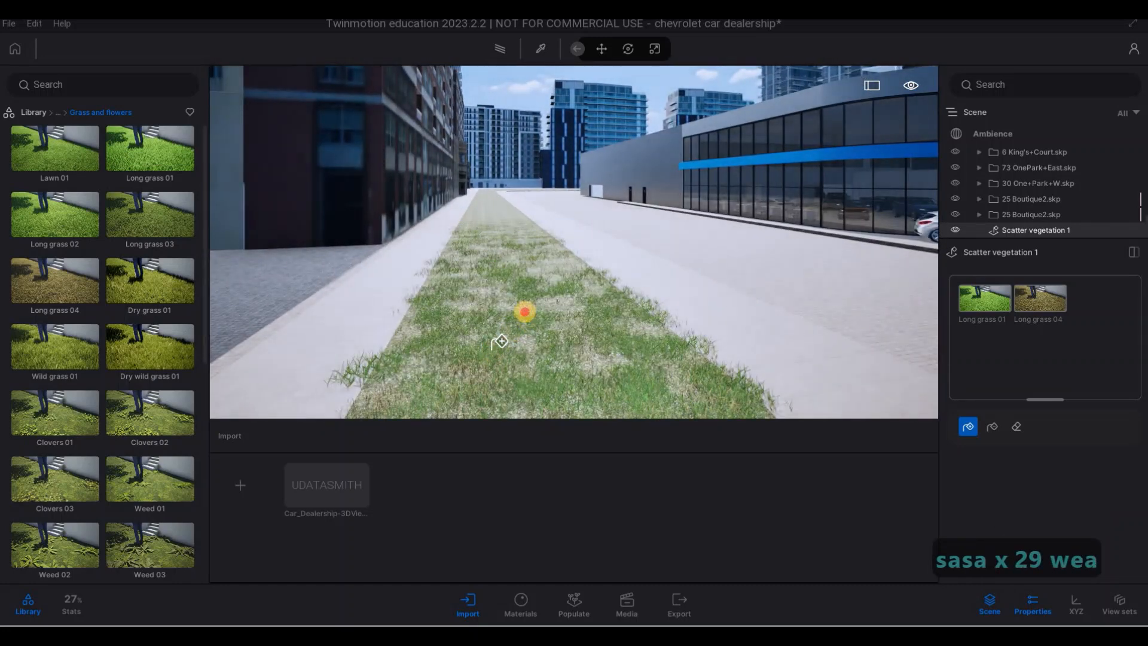
key(w)
key(q)
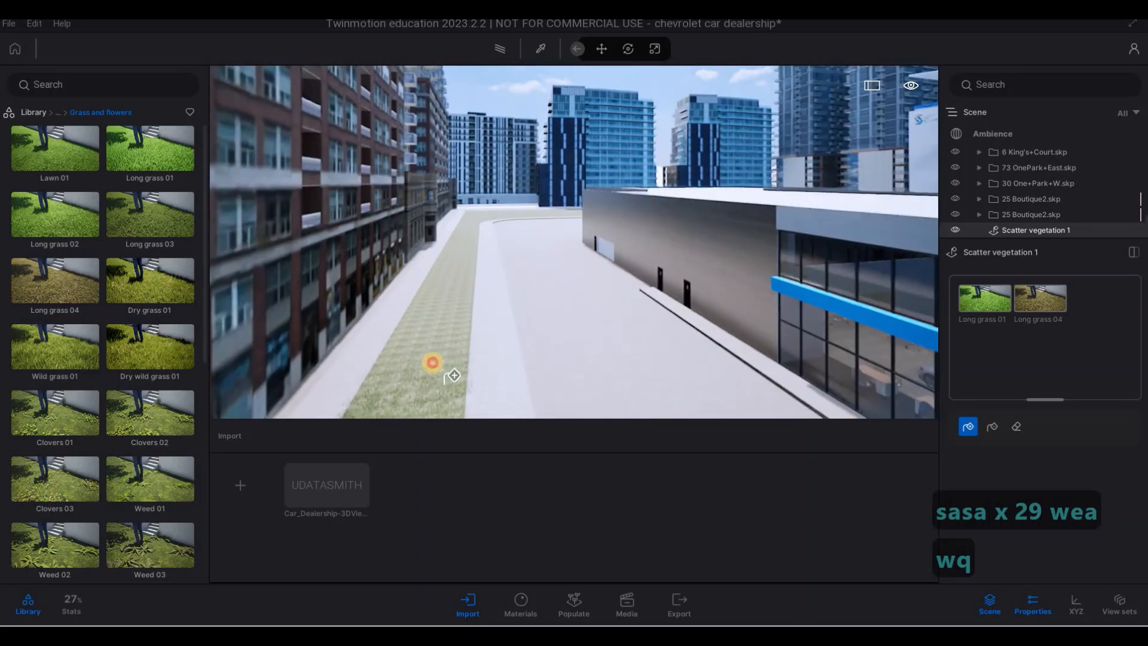
- Scatter the two long grasses over the wide lawn behind the dealership building
key(w)
key(a)
key(a)
key(q)
key(q)
key(q)
key(q)
key(q)
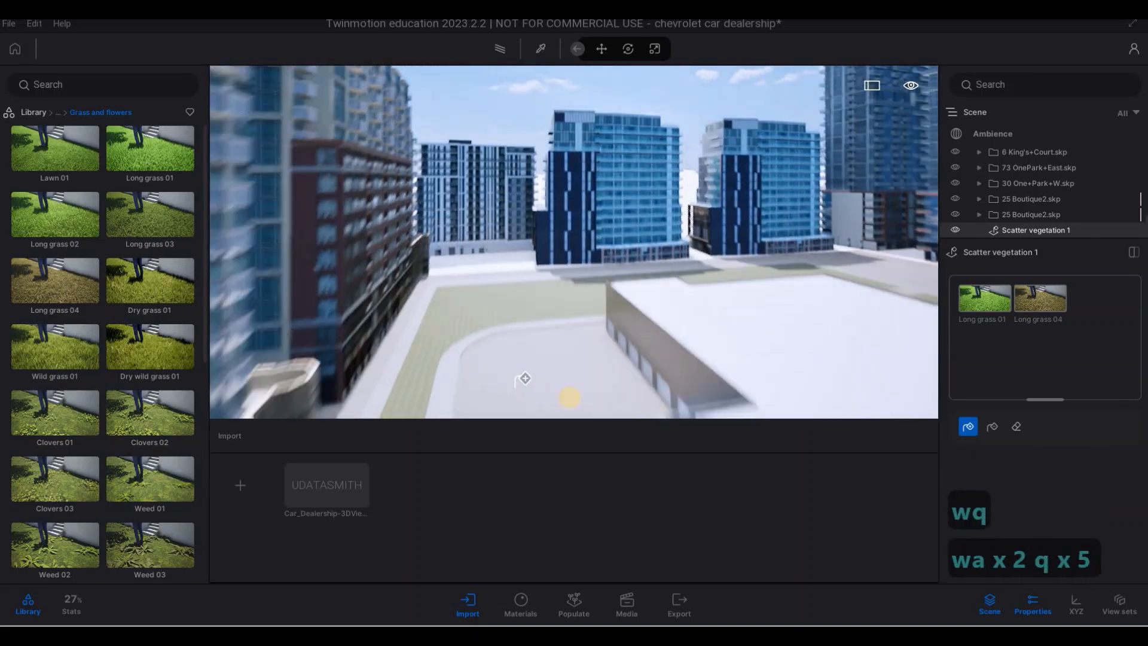
key(e)
key(a)
key(w)
key(e)
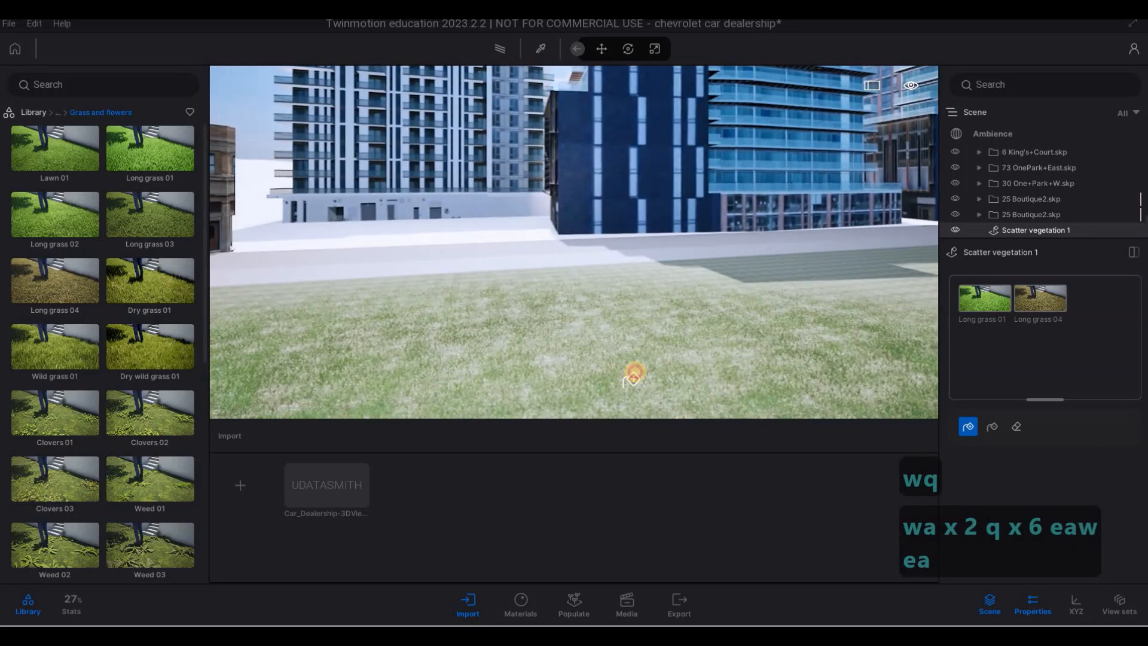
- Return over the dealership roof to the parking lot and examine the scattered grass on its outer strip up close
key(s)
key(d)
key(d)
key(d)
key(d)
key(d)
key(d)
key(d)
key(d)
key(d)
key(d)
key(d)
key(d)
key(d)
key(d)
key(d)
key(d)
key(d)
key(d)
key(d)
key(d)
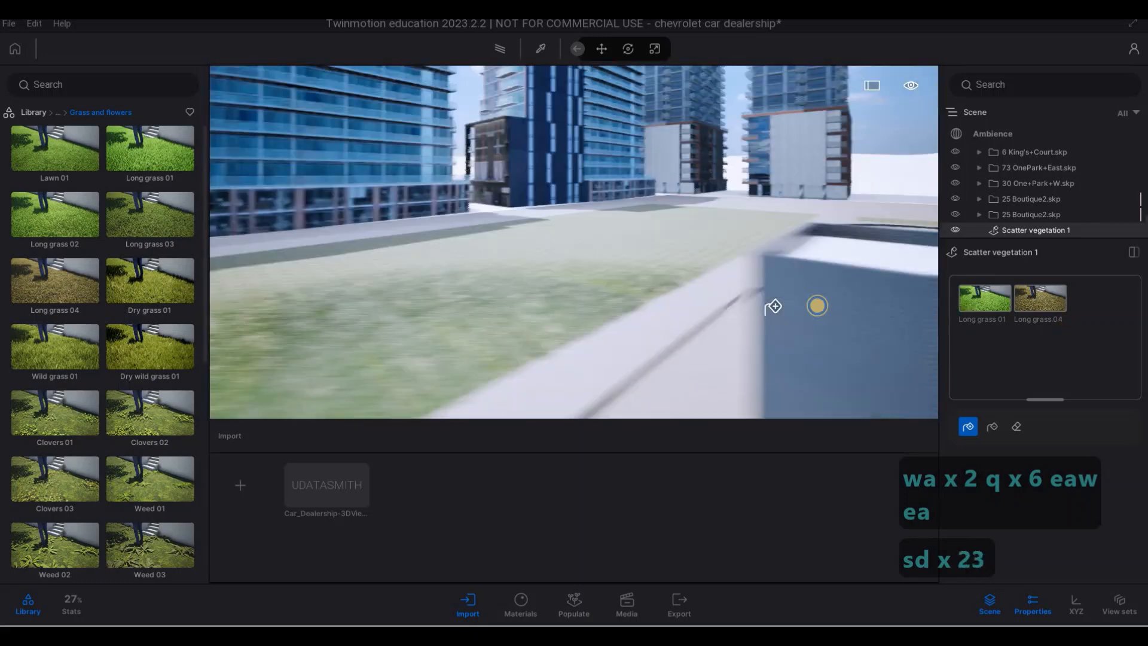
key(s)
key(s)
key(d)
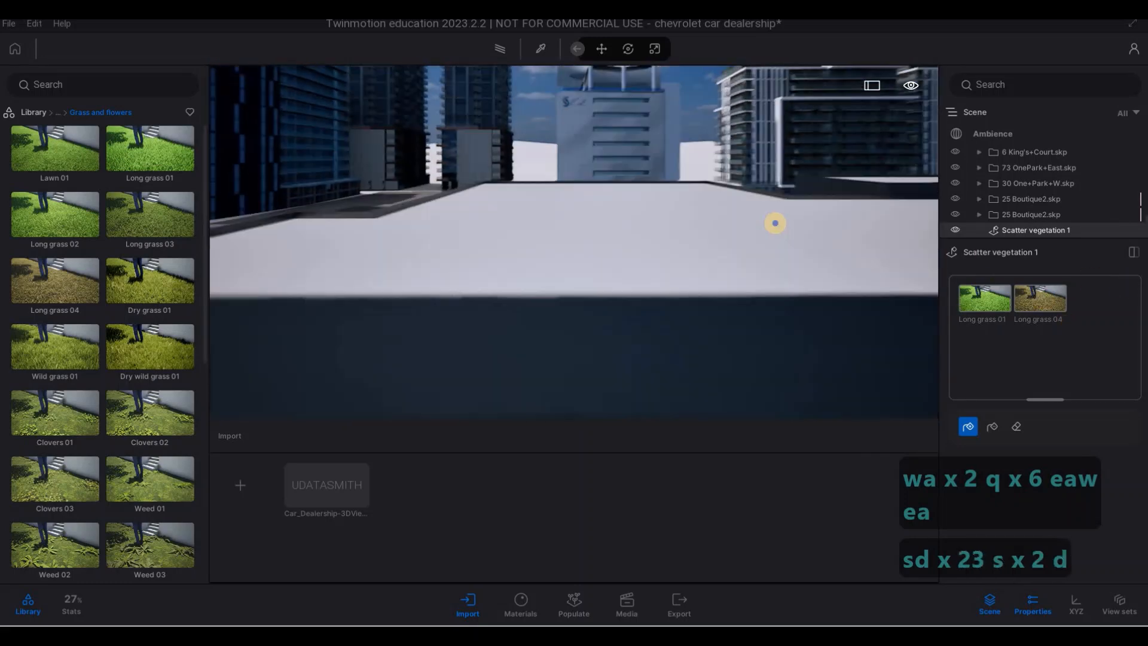
key(d)
key(d)
key(d)
key(d)
key(d)
key(d)
key(d)
key(d)
key(d)
key(d)
key(d)
key(d)
key(d)
key(d)
key(d)
key(d)
key(d)
key(d)
key(d)
key(w)
key(w)
key(w)
key(w)
key(w)
key(w)
key(w)
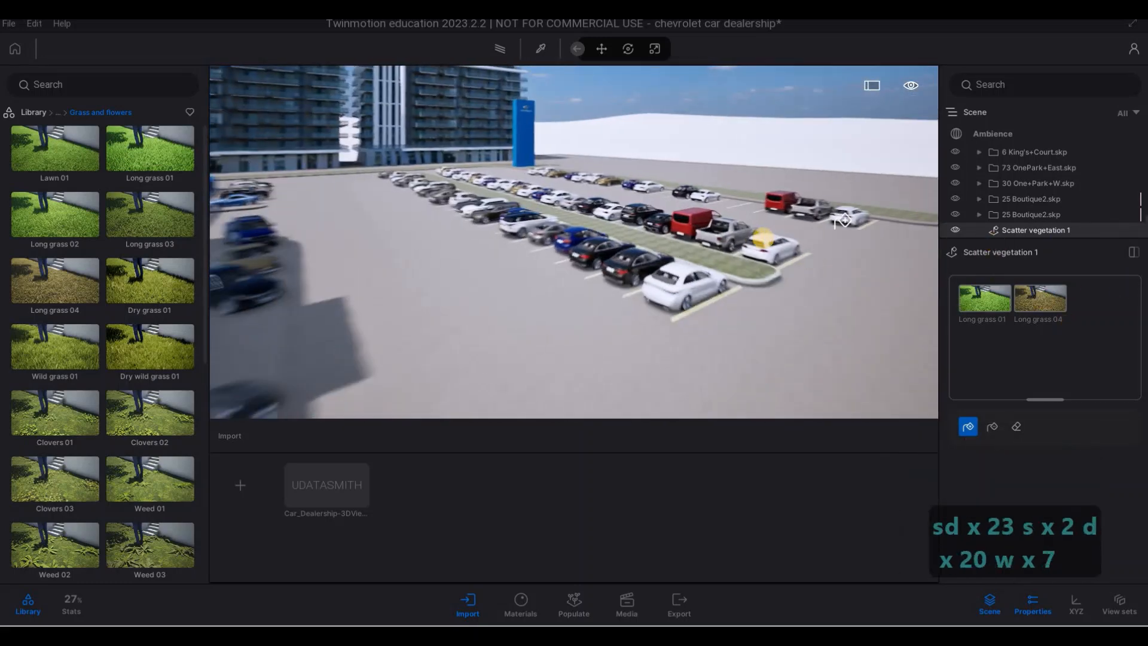
key(q)
key(d)
- Leave the scatter tool and examine the grassed parking lot and dealership from an elevated overall view
key(w)
key(w)
key(e)
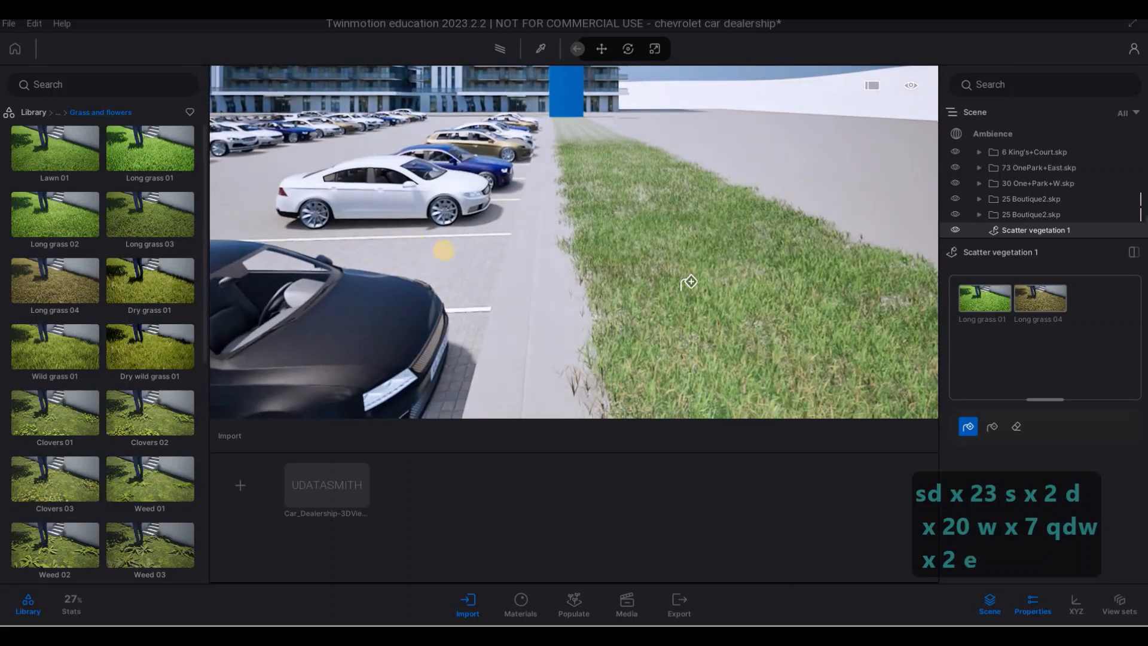
key(s)
right_drag(660, 281, 630, 245)
key(a)
key(w)
key(a)
key(d)
key(d)
key(d)
key(d)
key(d)
key(d)
key(s)
key(a)
key(e)
key(a)
key(e)
key(s)
key(a)
key(w)
key(a)
key(q)
key(q)
key(Escape)
key(a)
key(d)
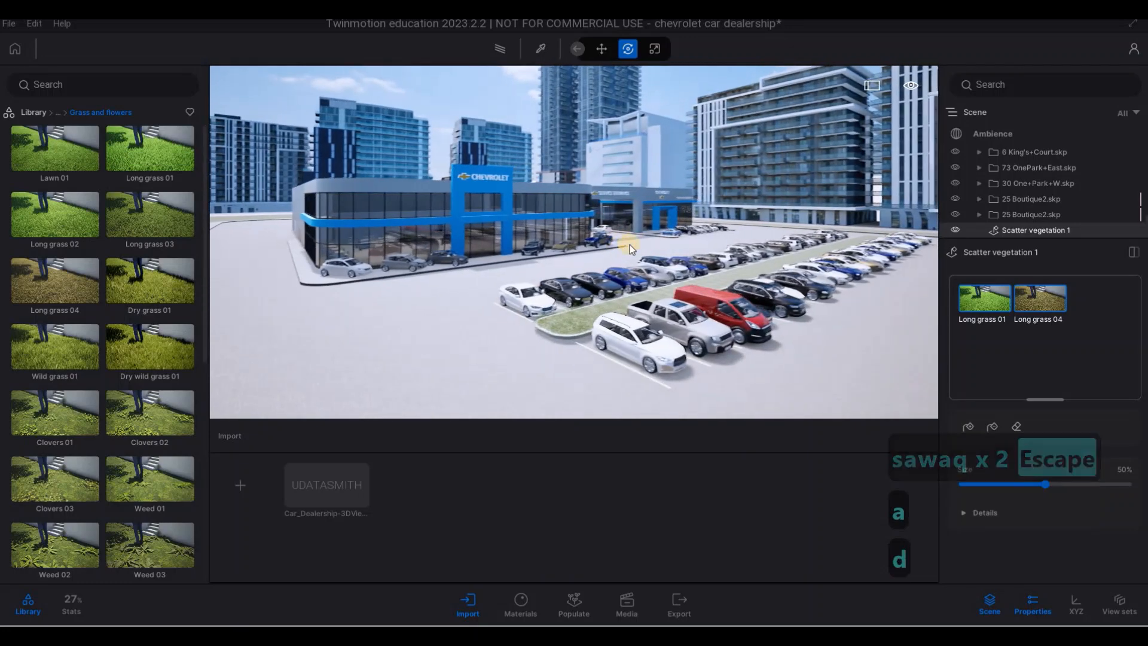